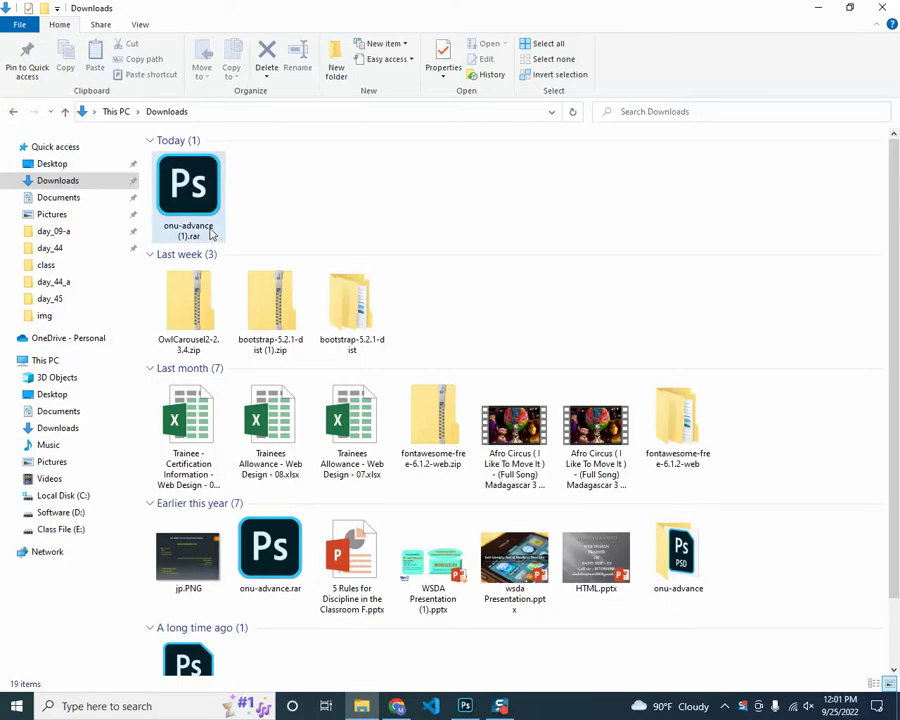
Open onu-advance.psd from the Downloads folder and bring the Photoshop document to the front
scroll(237, 627, "down", 2)
double_click(208, 645)
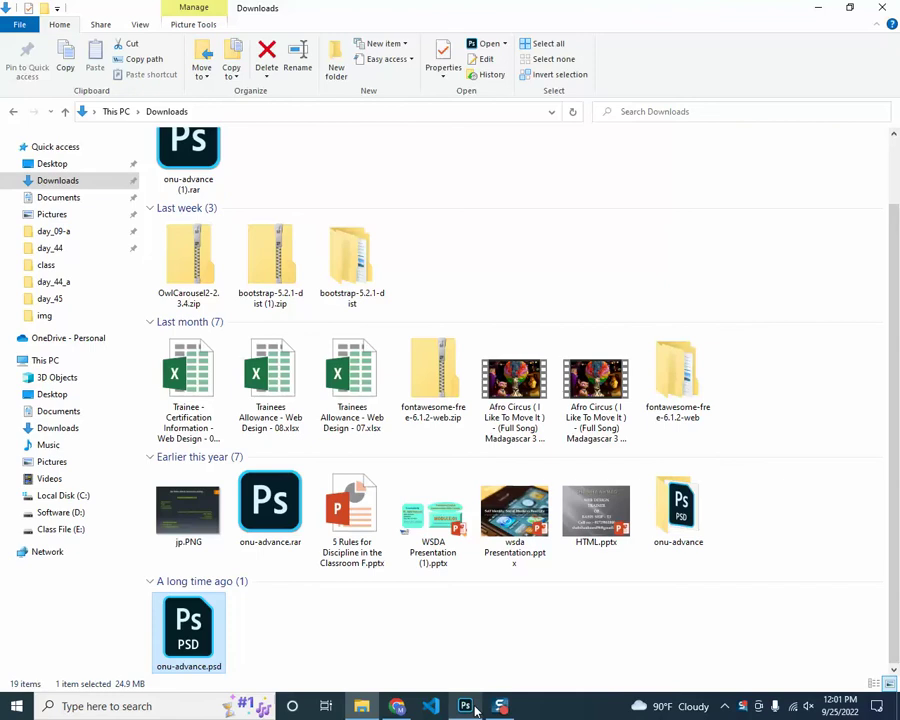
mouse_move(466, 706)
left_click(458, 640)
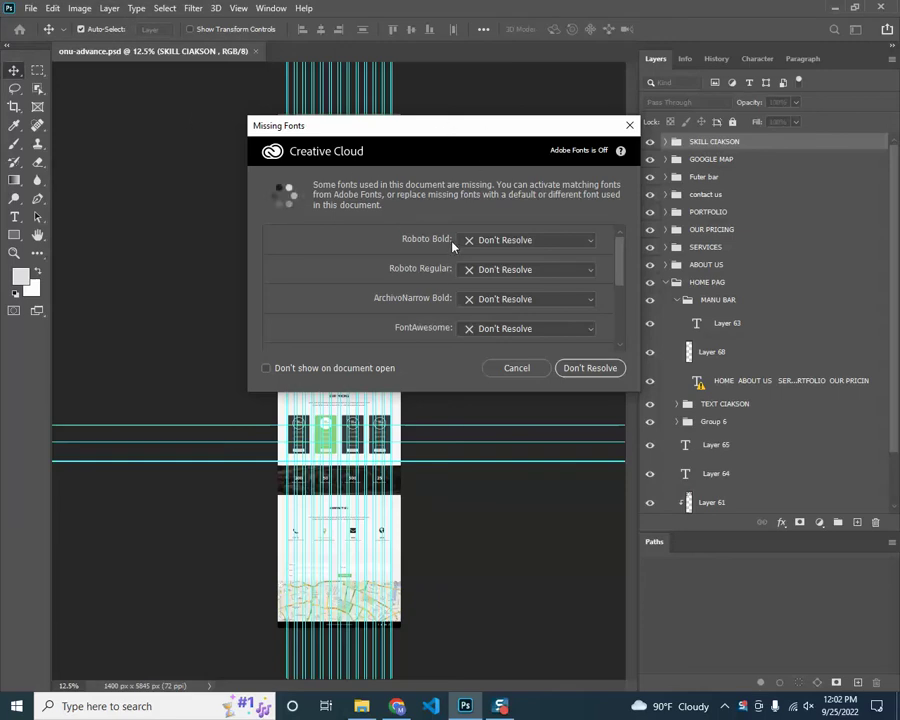
Keep Roboto Bold, Roboto Regular and the other missing fonts on Don't Resolve and dismiss the warning
left_click_drag(440, 133, 422, 123)
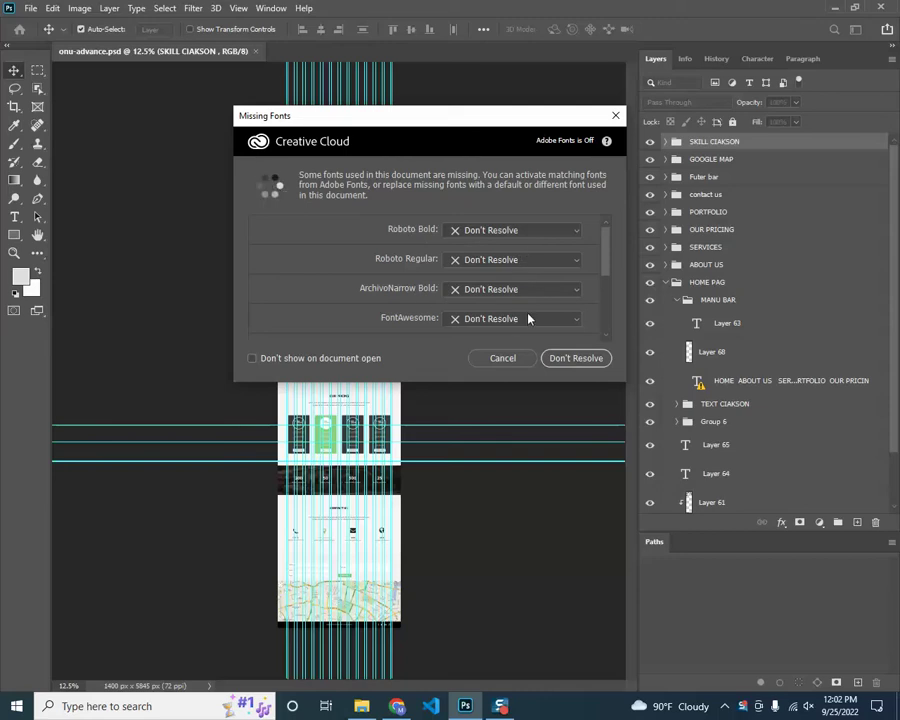
left_click(561, 237)
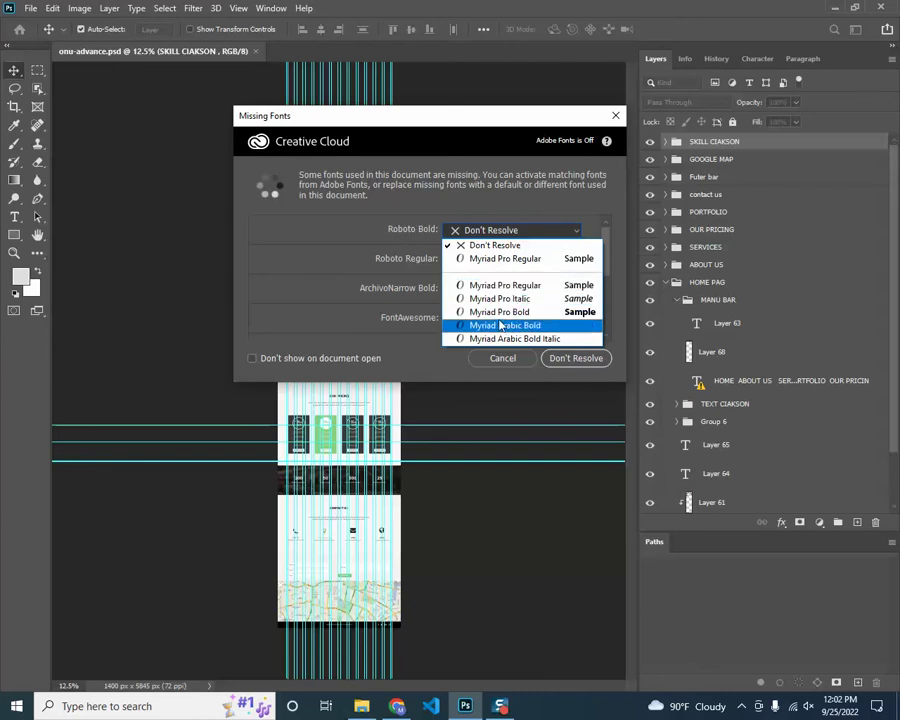
left_click(384, 261)
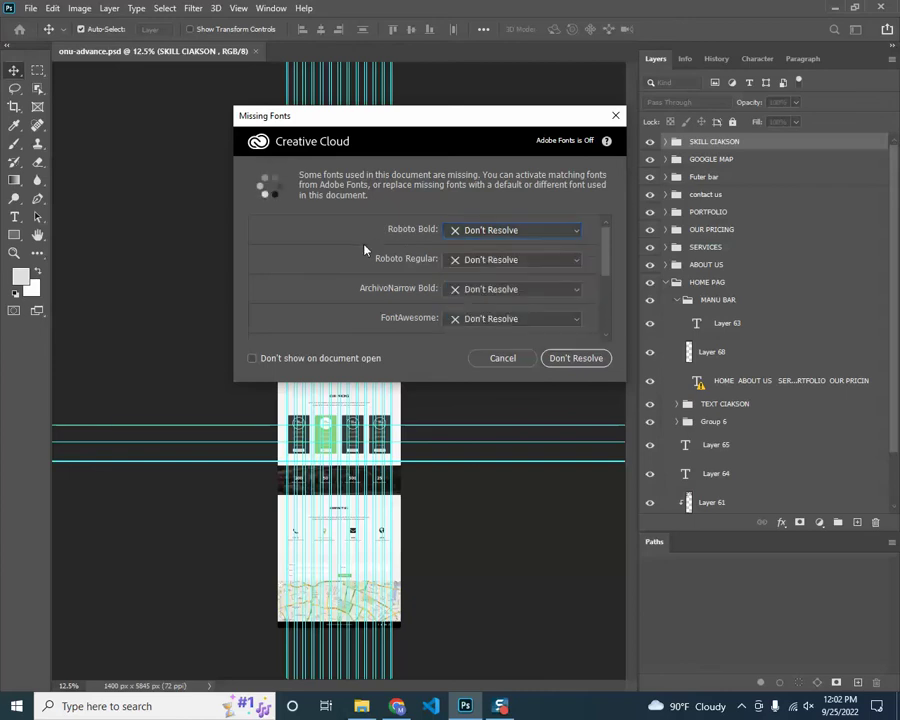
left_click(503, 262)
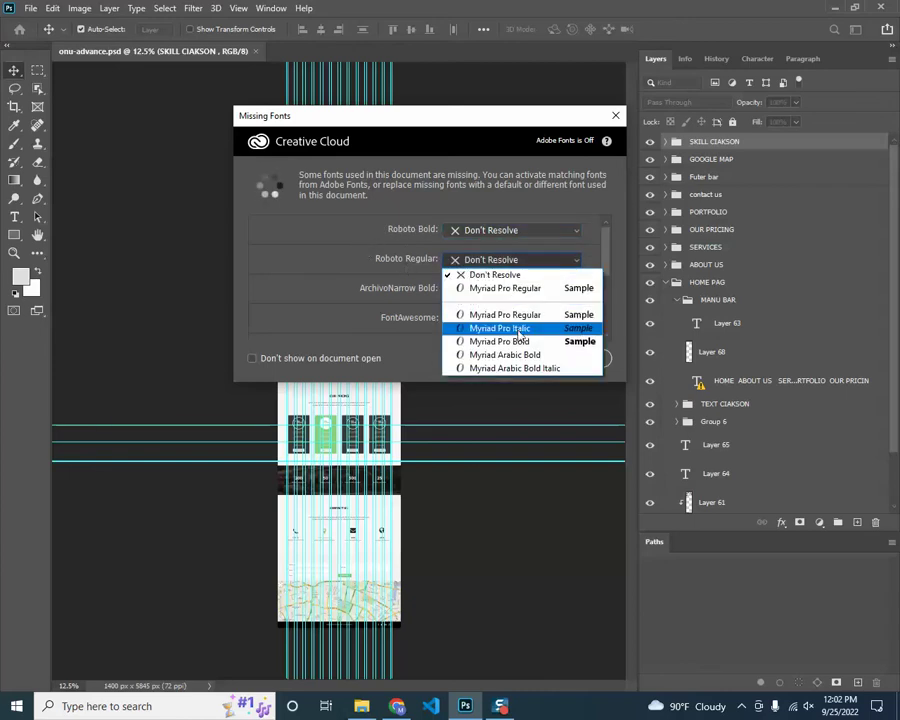
left_click(381, 281)
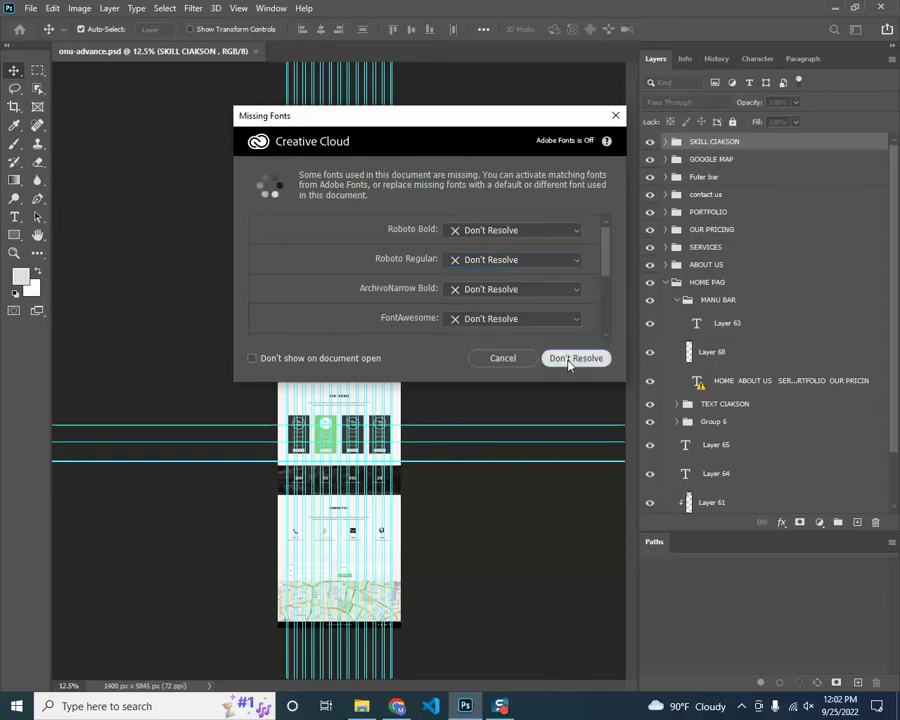
left_click(575, 358)
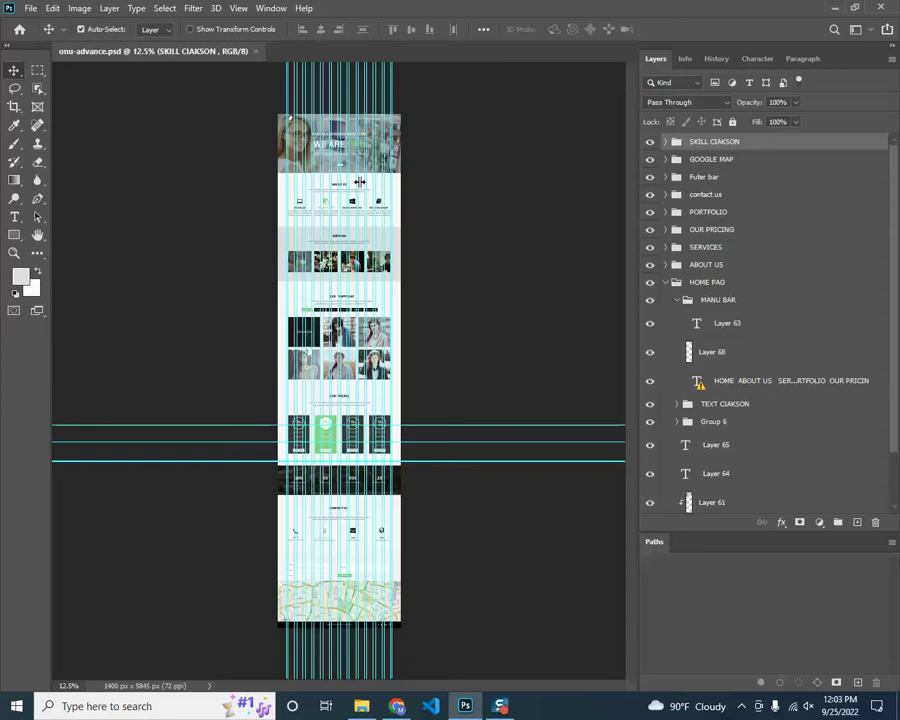
Check layer distances to the page edges, then zoom and pan onto the Services and Our Portfolio sections
key("ctrl")
key("ctrl")
key("ctrl")
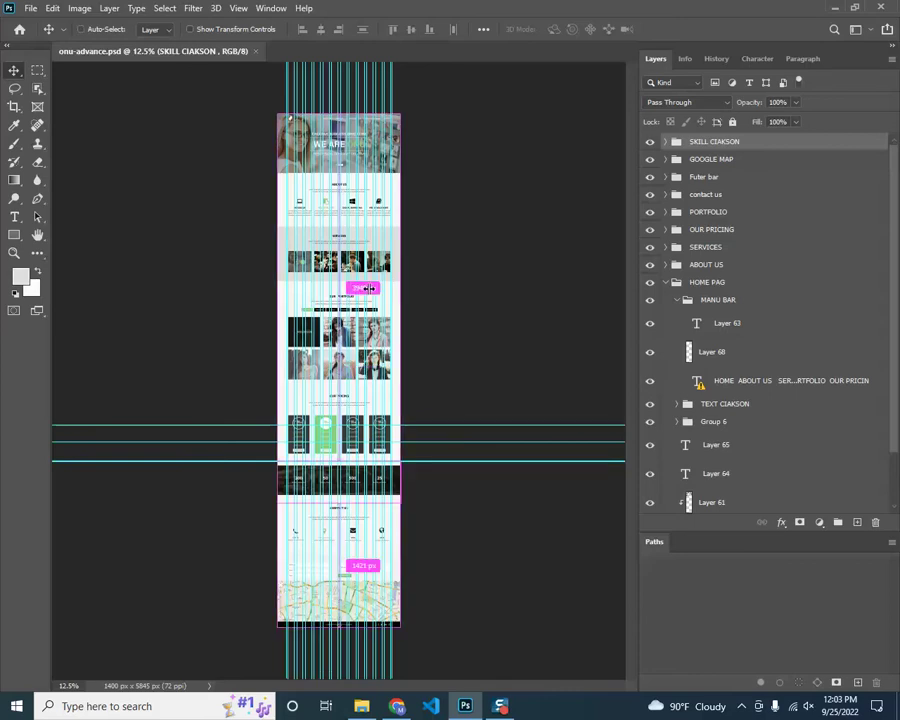
scroll(368, 289, "up", 2)
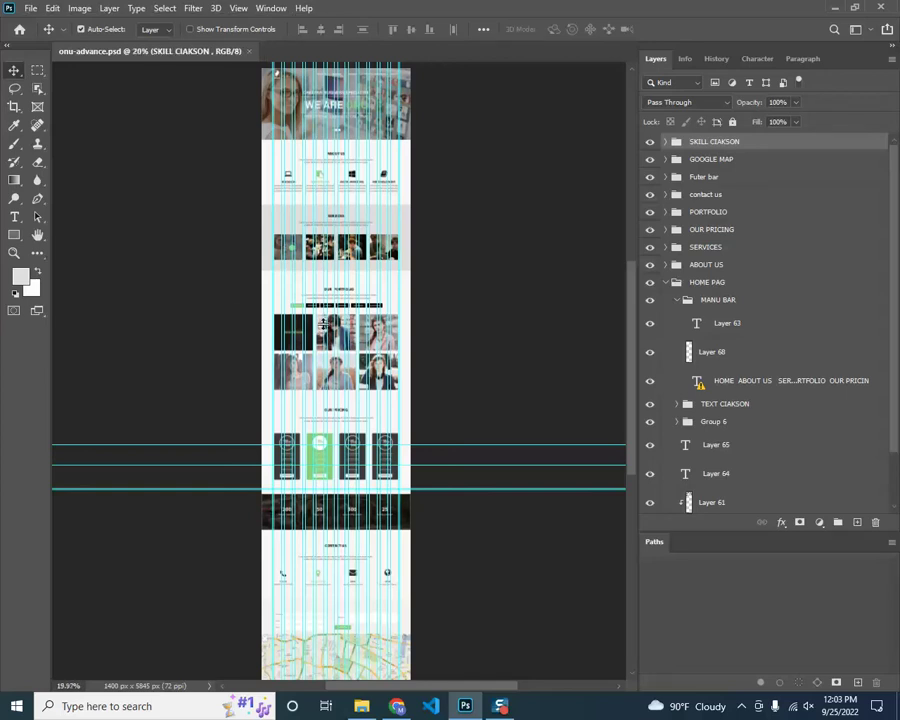
scroll(323, 322, "up", 6)
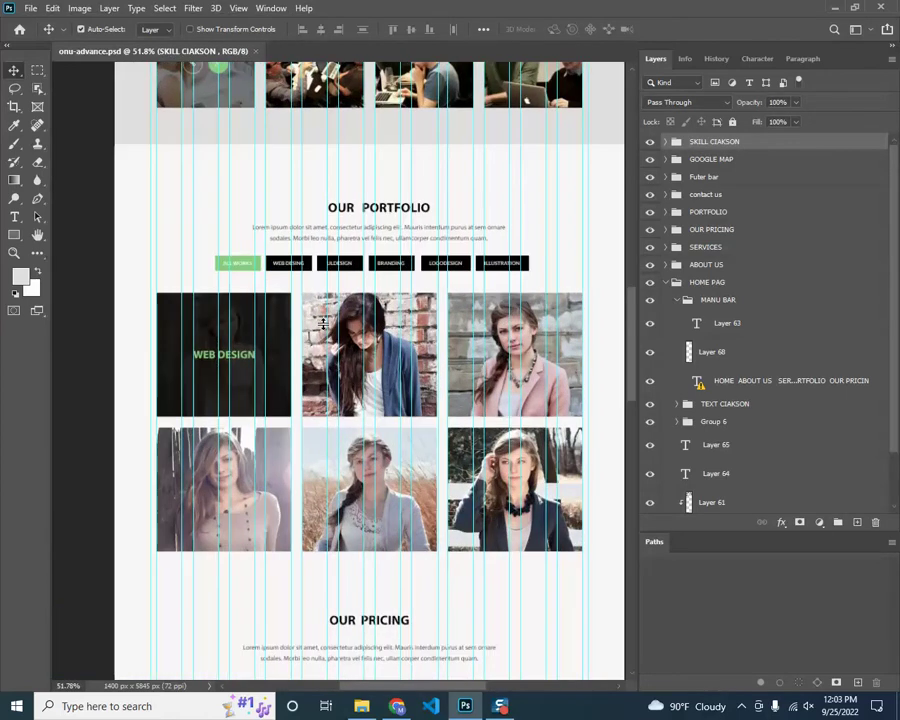
scroll(323, 322, "down", 4)
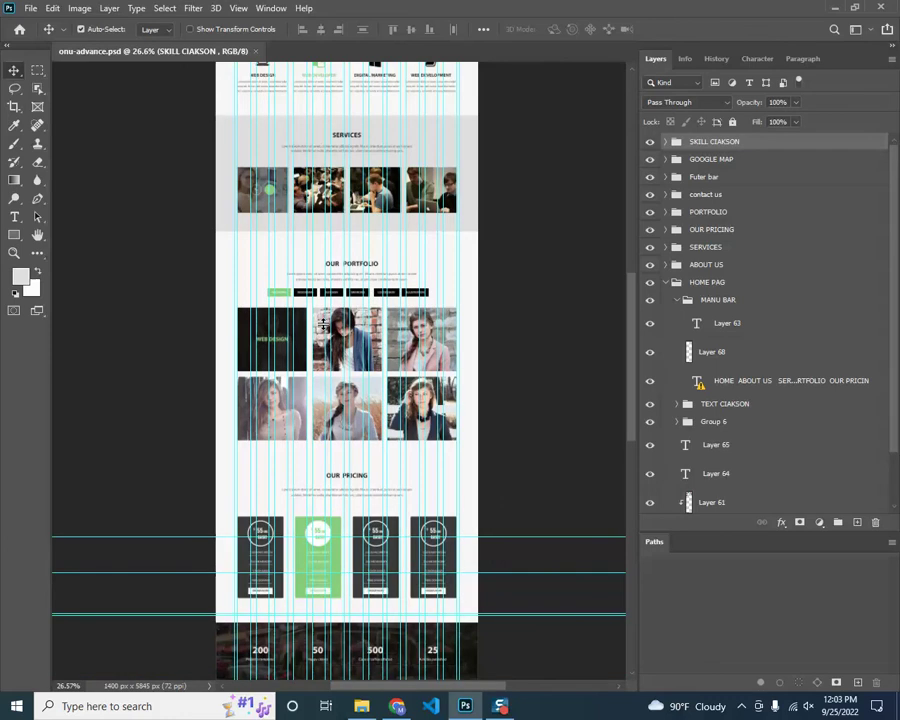
scroll(323, 322, "down", 2)
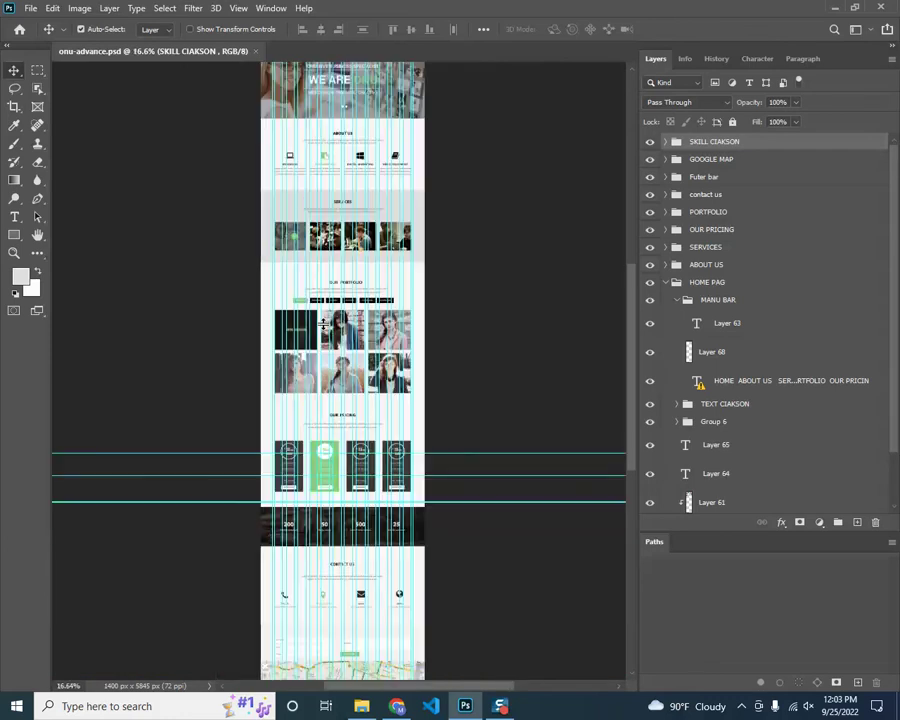
scroll(332, 322, "up", 1)
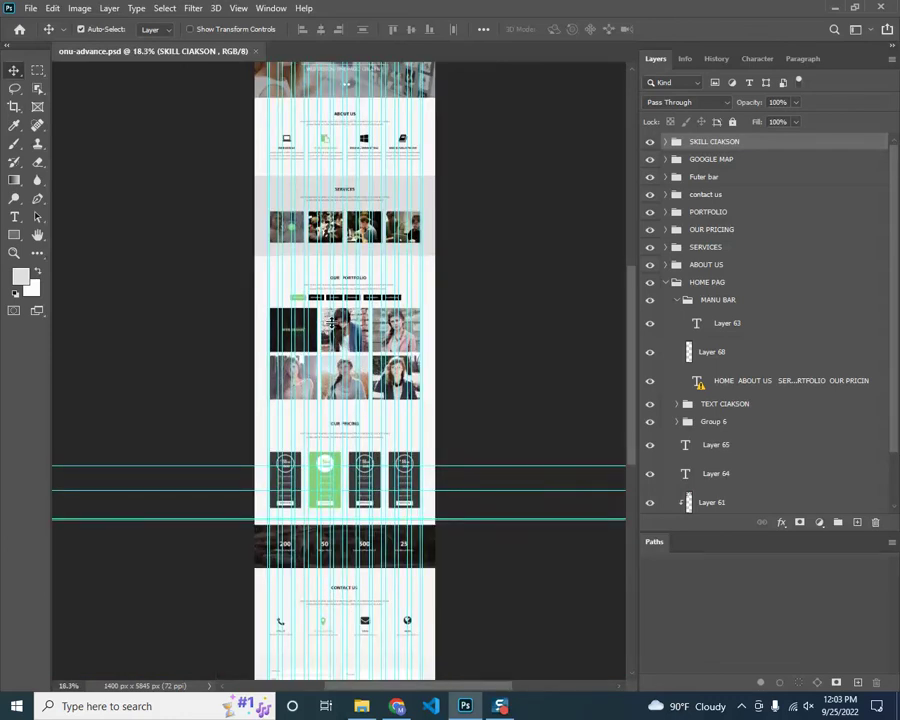
scroll(332, 322, "up", 4)
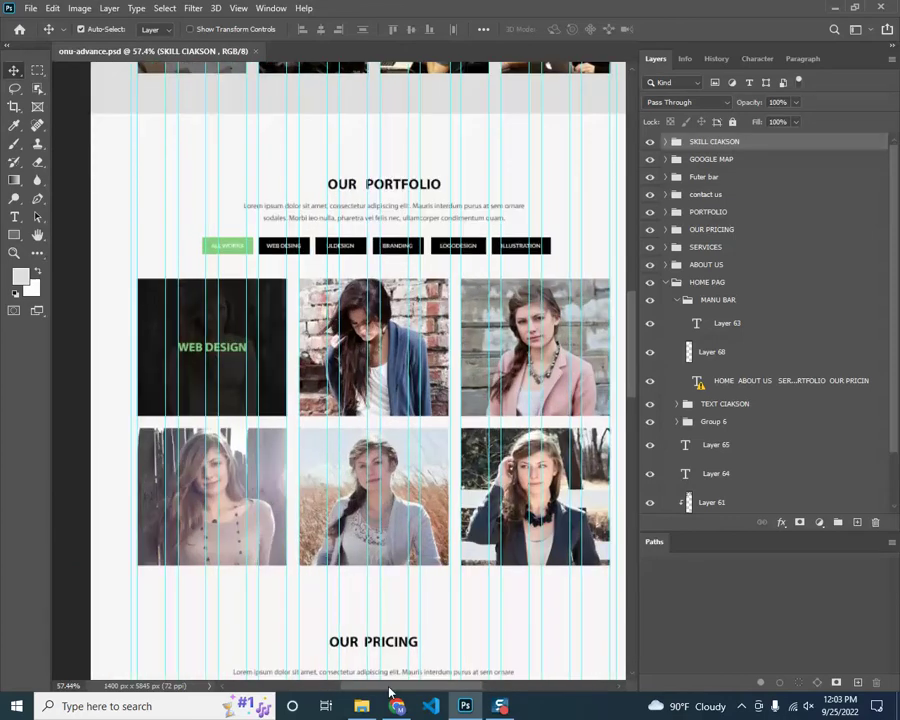
left_click_drag(384, 484, 284, 480)
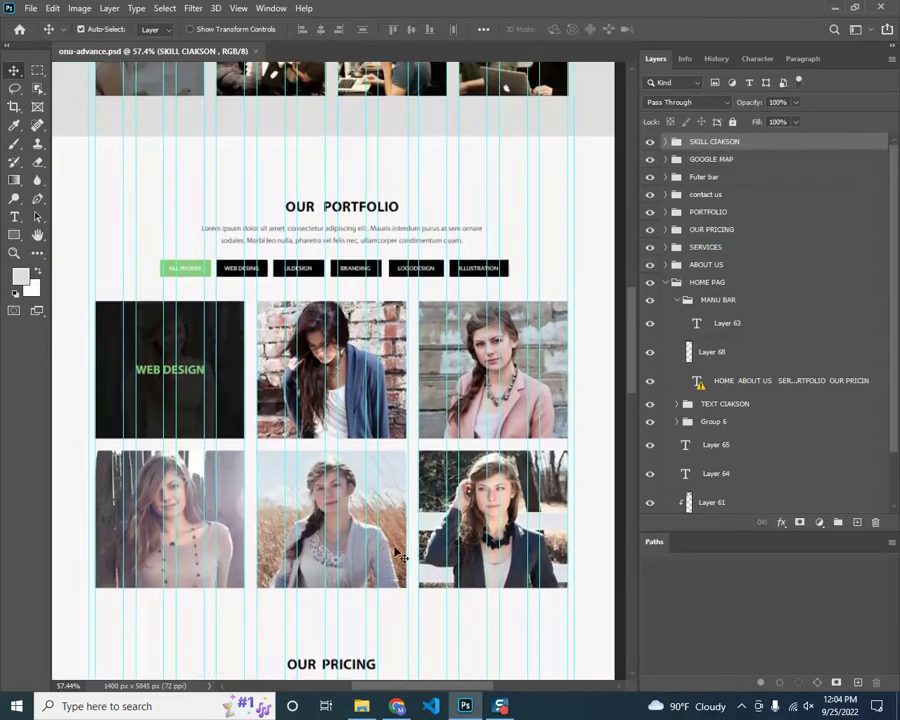
scroll(399, 556, "up", 3)
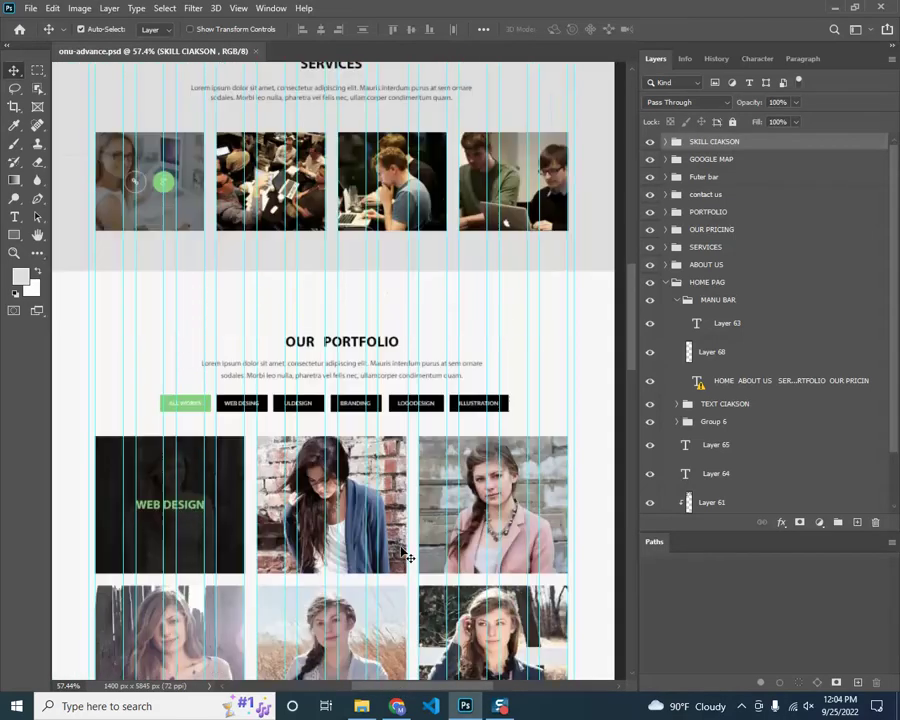
left_click(13, 253)
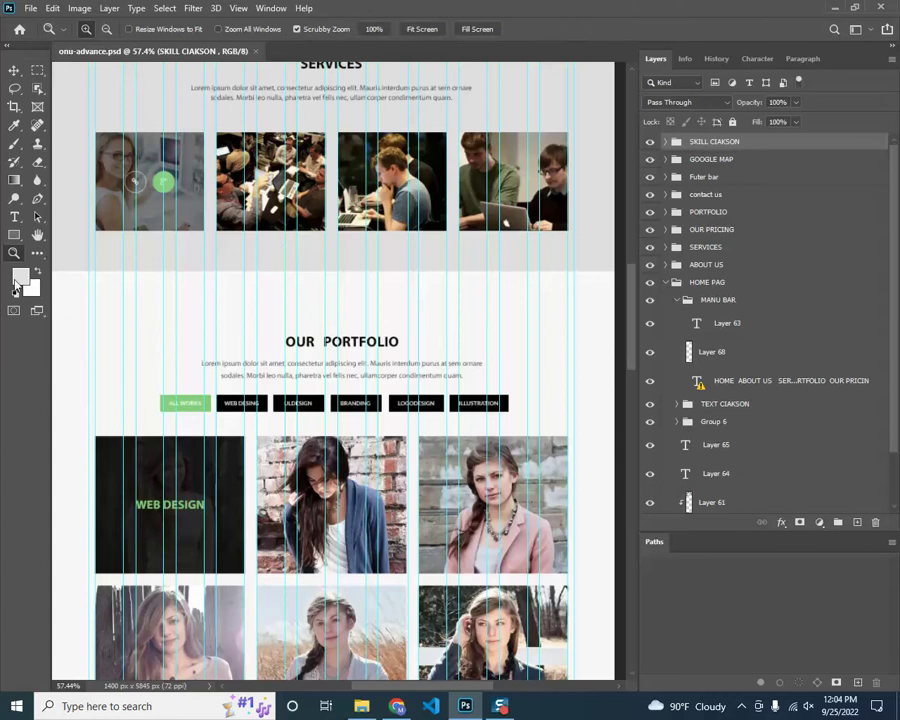
left_click(106, 31)
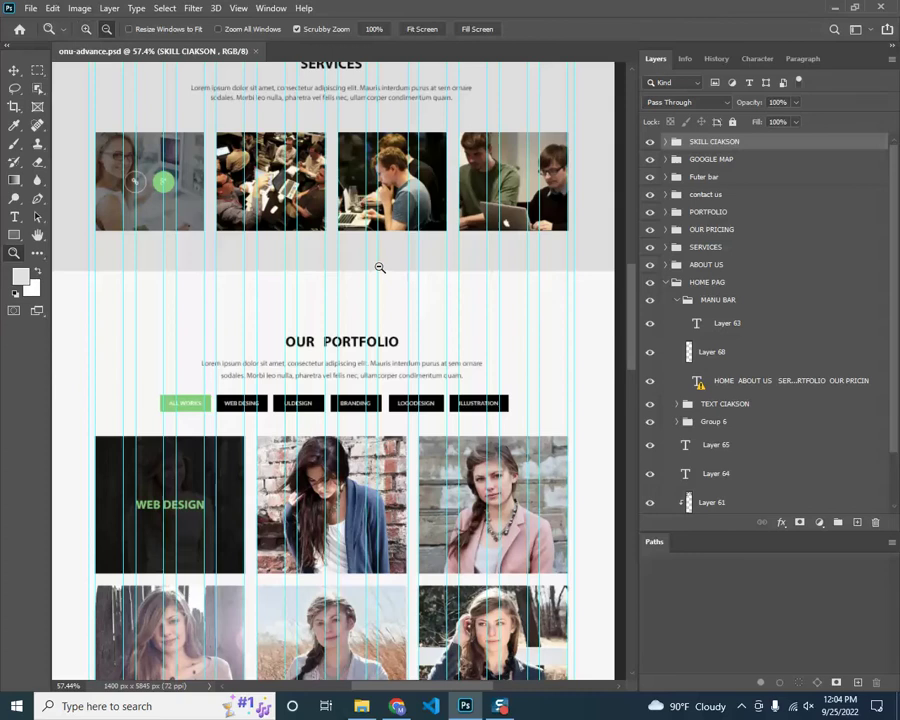
left_click(380, 267)
left_click(378, 265)
left_click(87, 29)
left_click(312, 197)
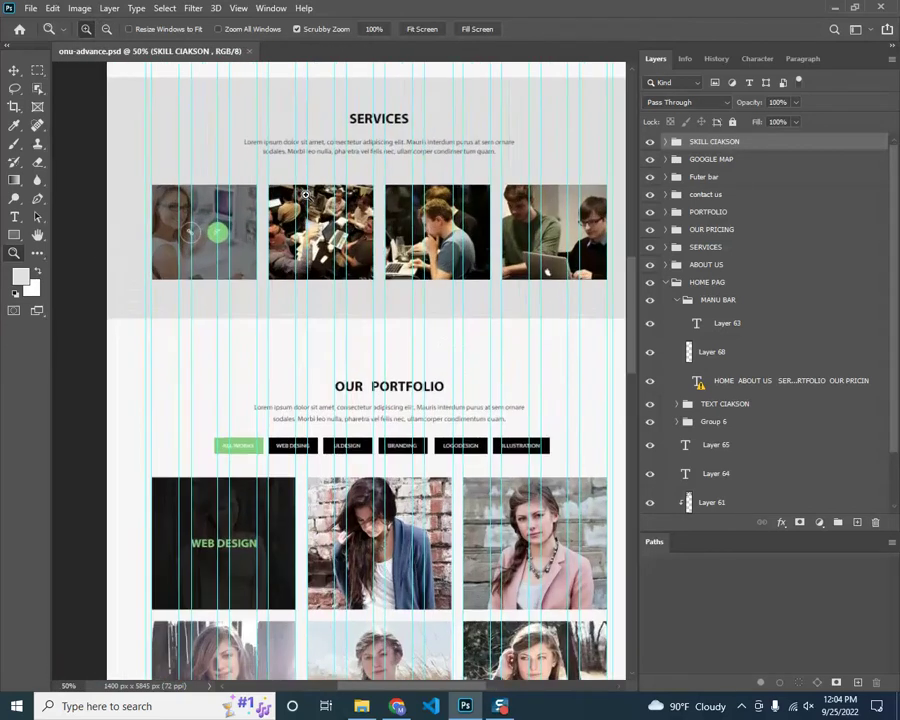
left_click(306, 195)
left_click_drag(400, 690, 417, 690)
key("ctrl+minus")
key("ctrl+minus")
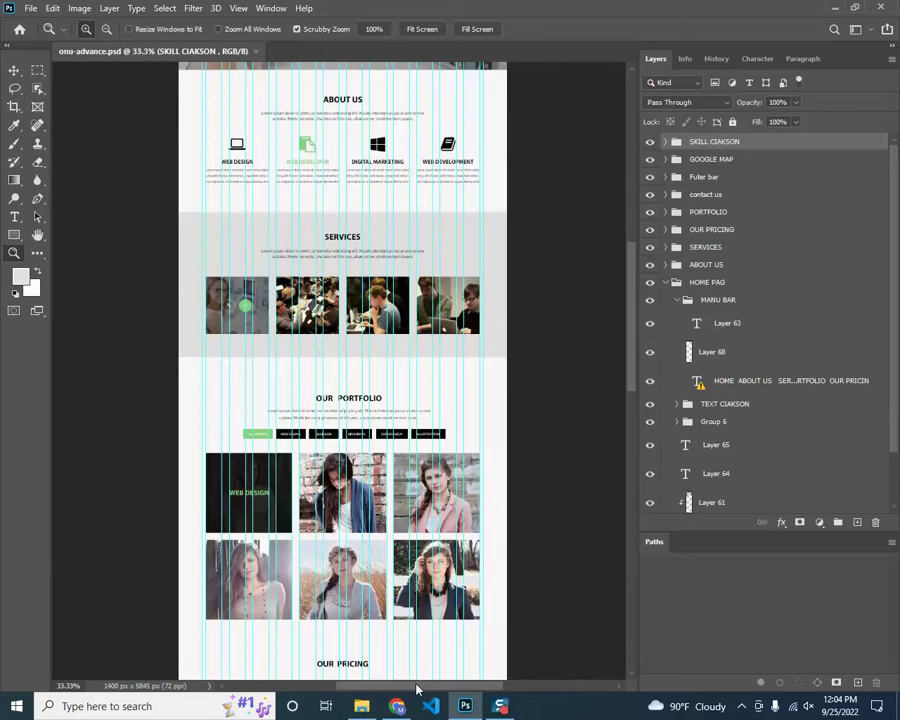
key("ctrl+minus")
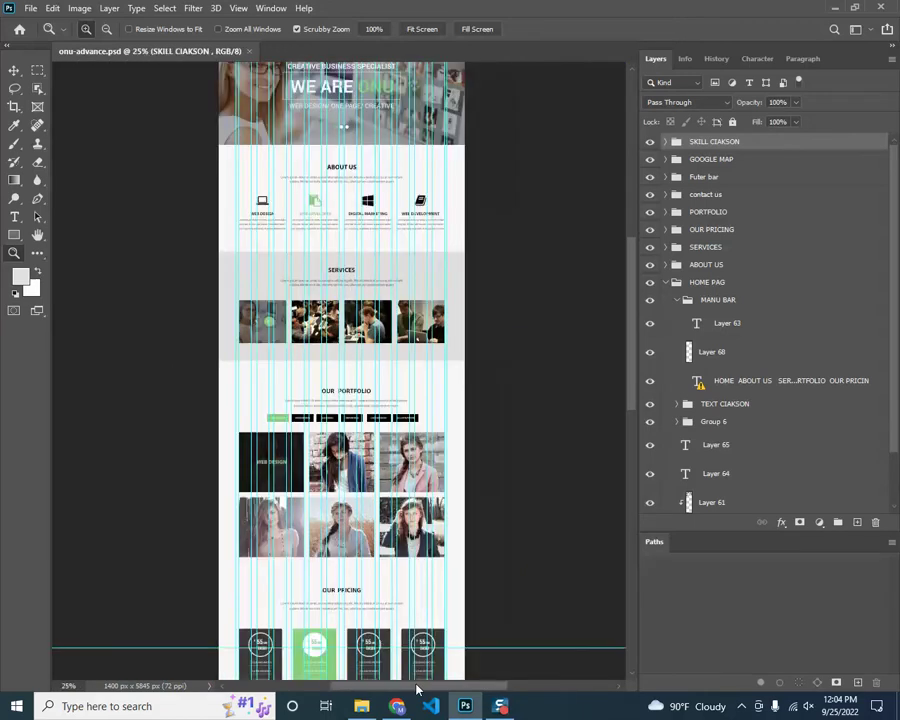
key("ctrl+plus")
key("ctrl+plus")
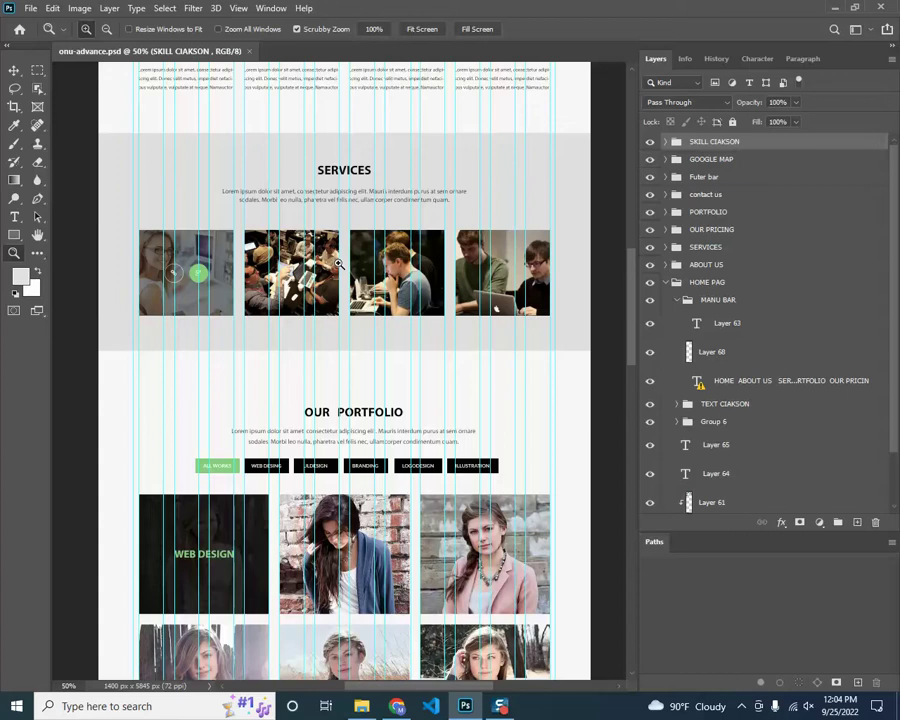
key("alt")
left_click(338, 264)
left_click(338, 264, "alt")
left_click(14, 70)
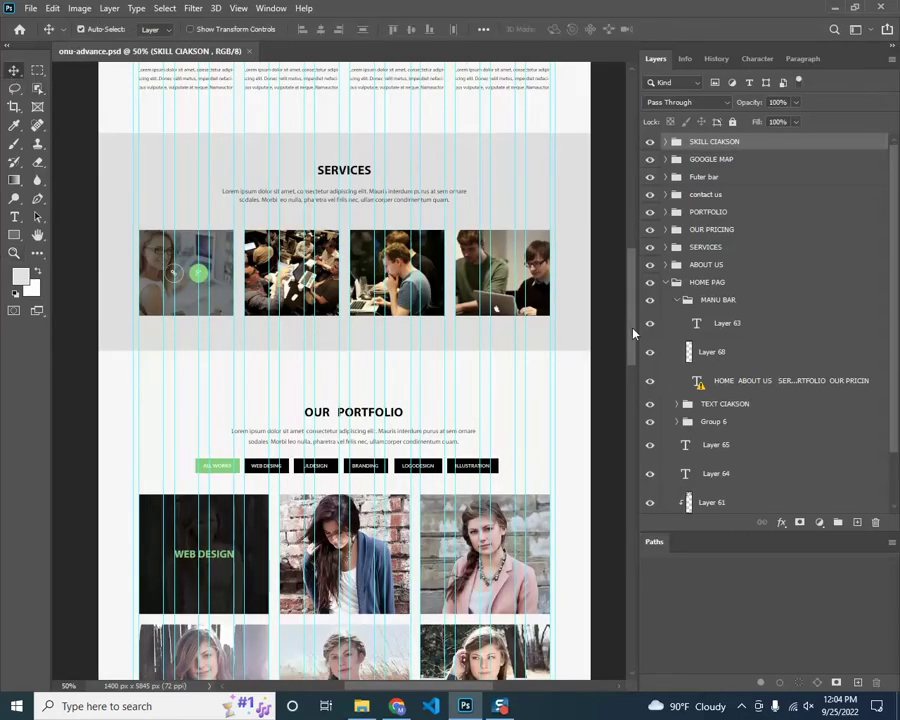
Scroll the mockup down to the footer, then return to the WE ARE ONU hero banner
left_click_drag(633, 331, 633, 287)
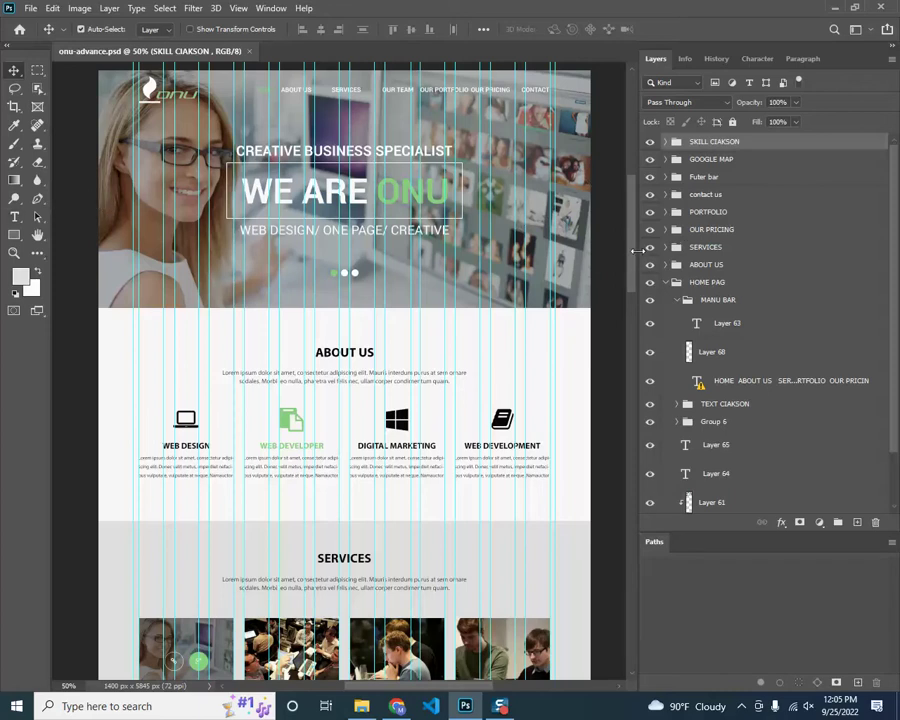
scroll(635, 260, "down", 4)
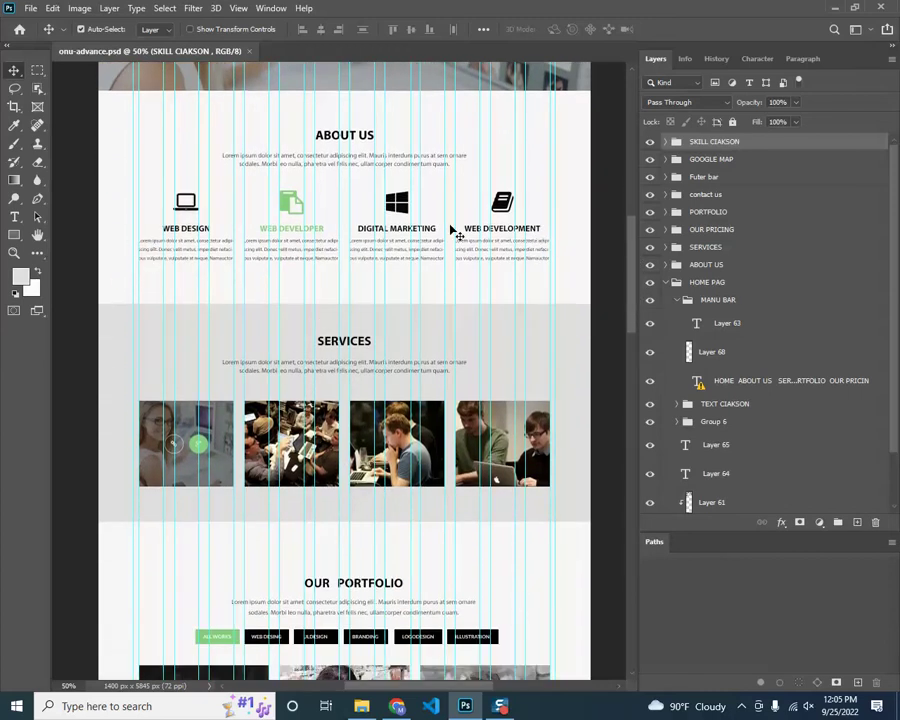
scroll(198, 406, "down", 7)
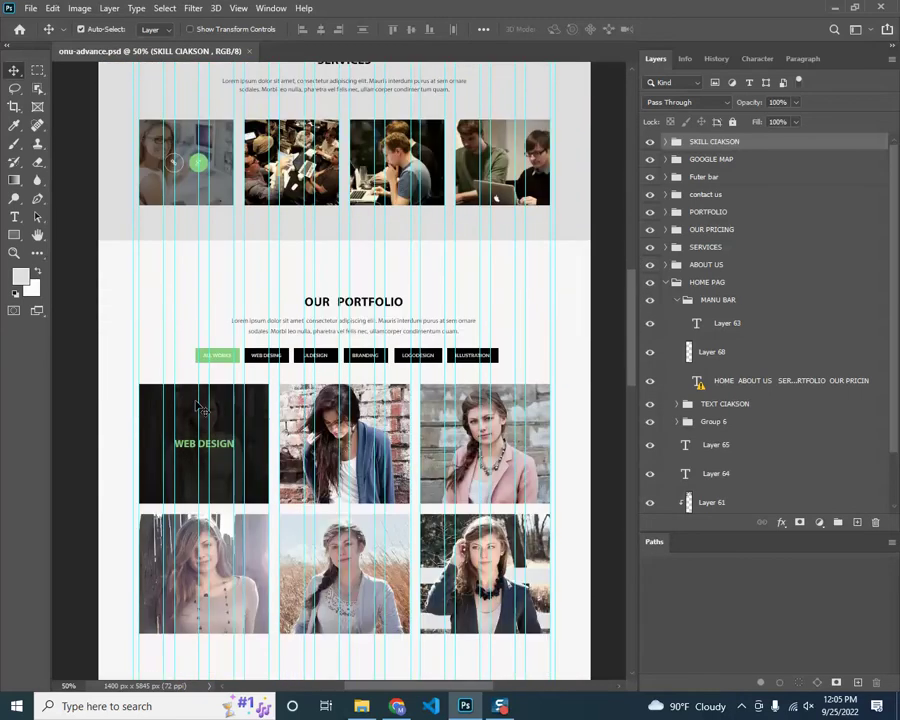
scroll(198, 406, "down", 10)
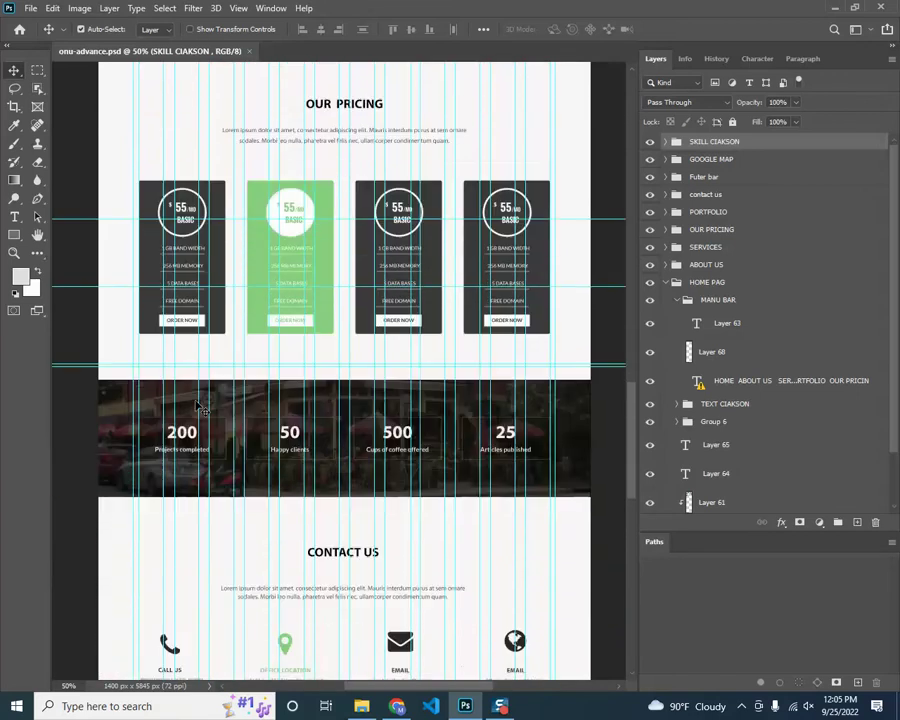
scroll(198, 406, "down", 3)
left_click_drag(632, 492, 600, 236)
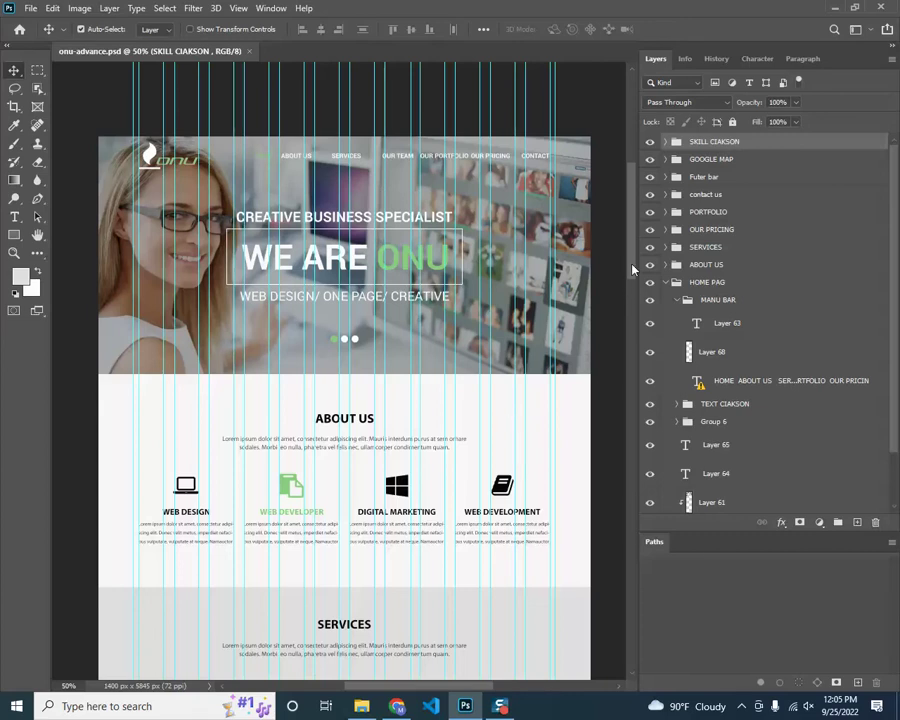
Test-drag the OUR TEAM menu text and the About Us text blocks, zooming into About Us
scroll(632, 268, "down", 1)
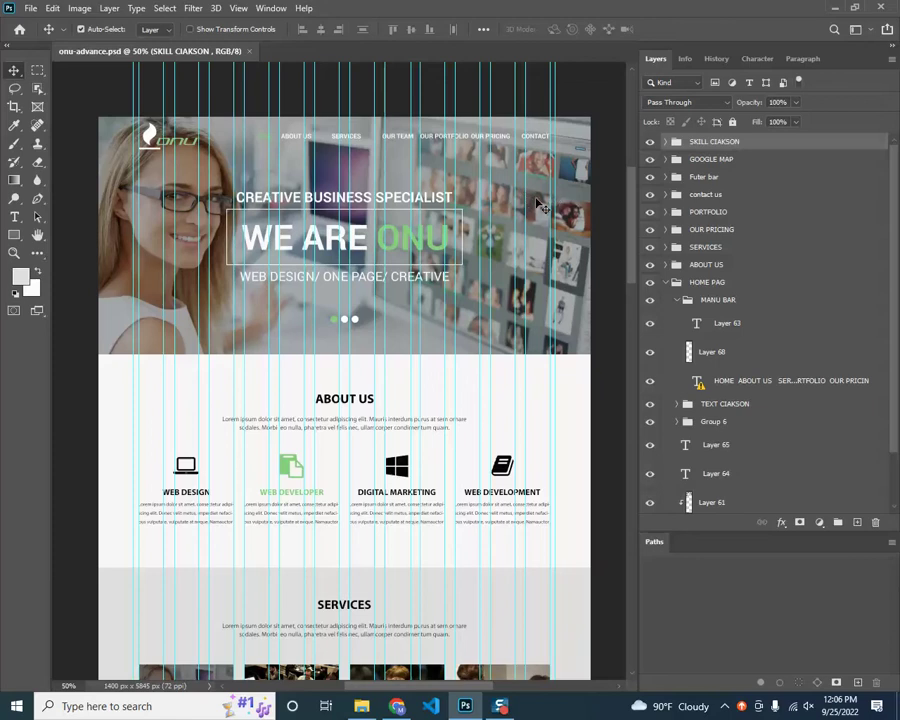
left_click_drag(545, 200, 478, 192)
scroll(400, 405, "down", 5)
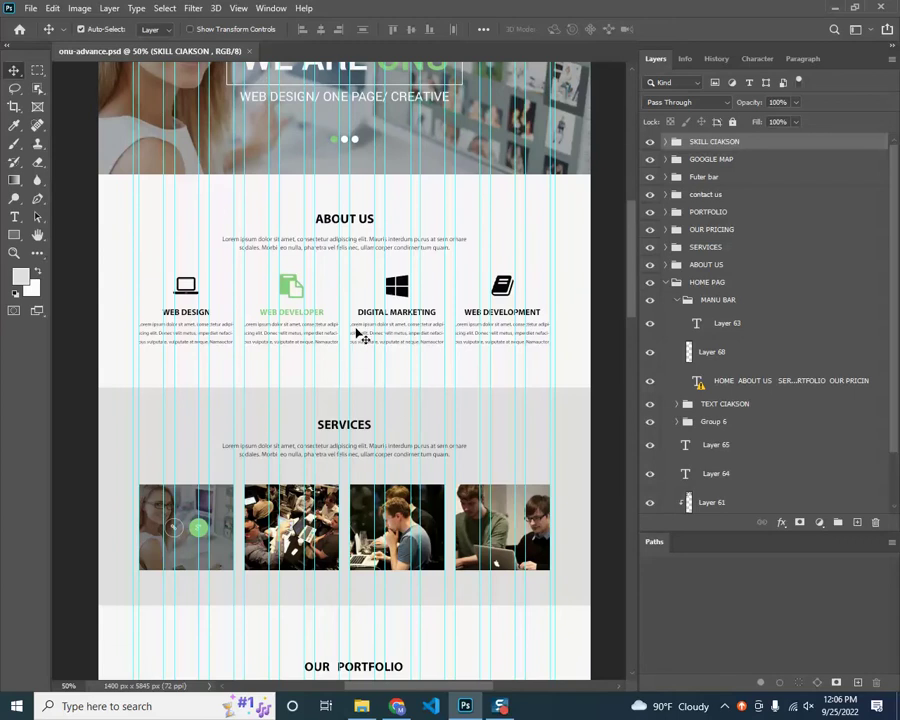
scroll(396, 343, "left", 2)
left_click_drag(529, 334, 502, 338)
scroll(498, 336, "up", 2)
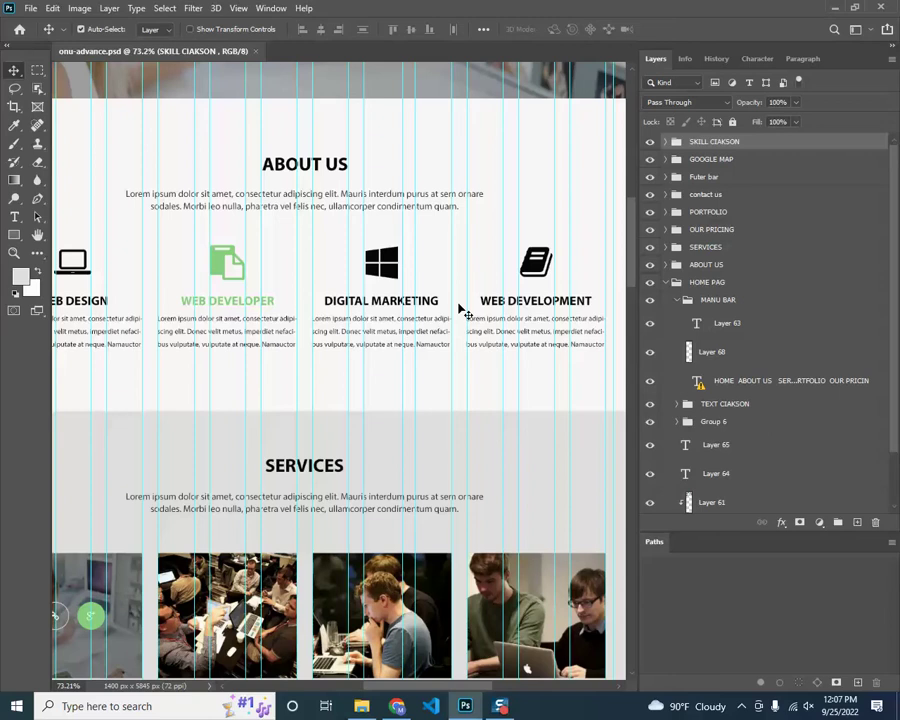
Return to the top of the document and hide the cyan guides with Ctrl+;
key("shift+Left")
key("shift+Left")
key("shift+Left")
key("shift+Left")
key("shift+Left")
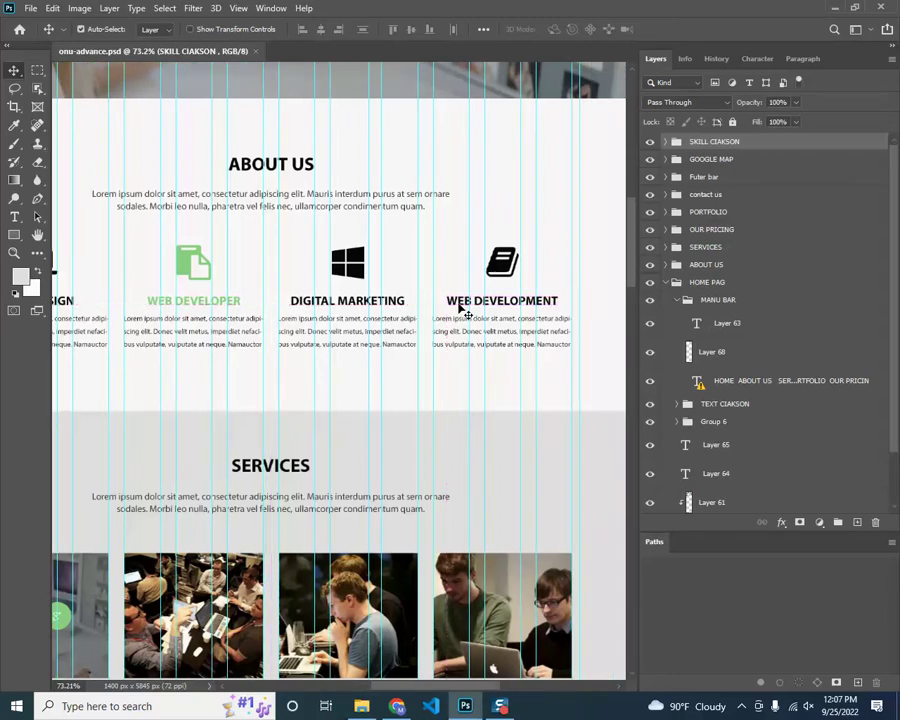
scroll(460, 309, "down", 3)
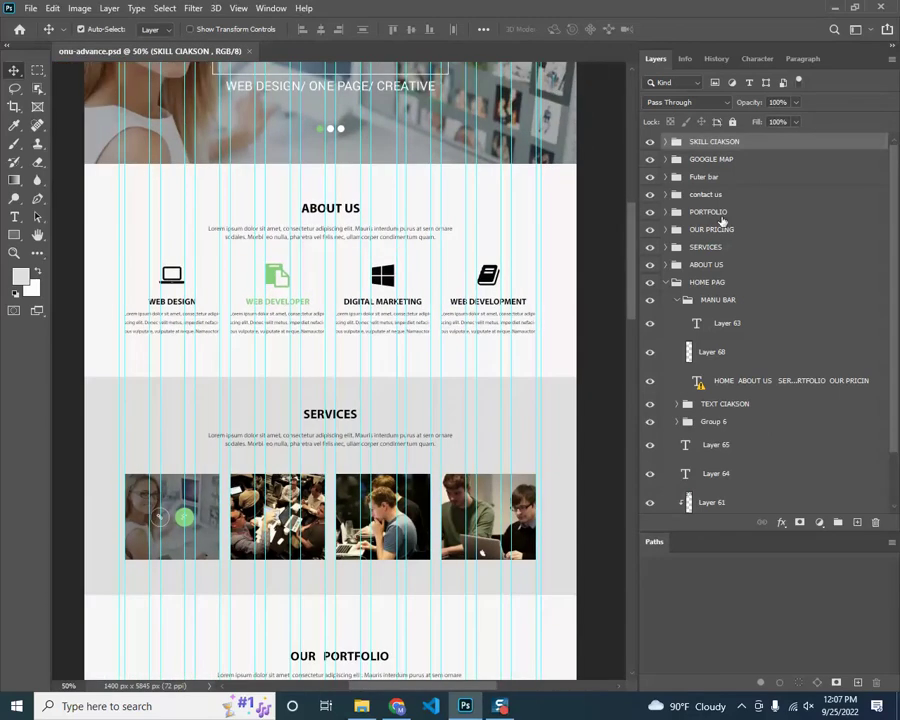
left_click_drag(634, 280, 634, 245)
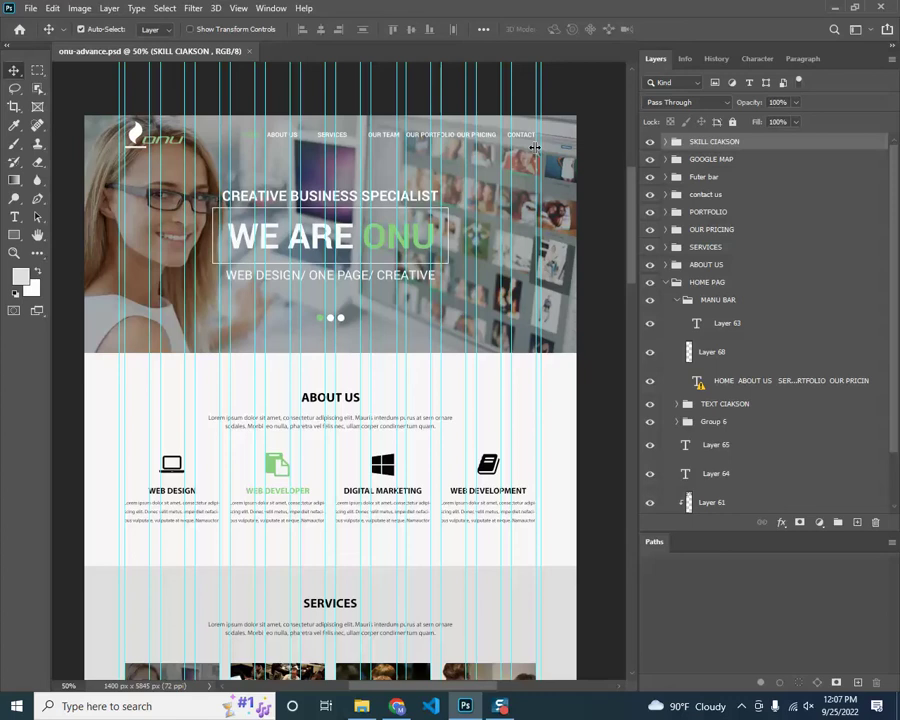
key("ctrl")
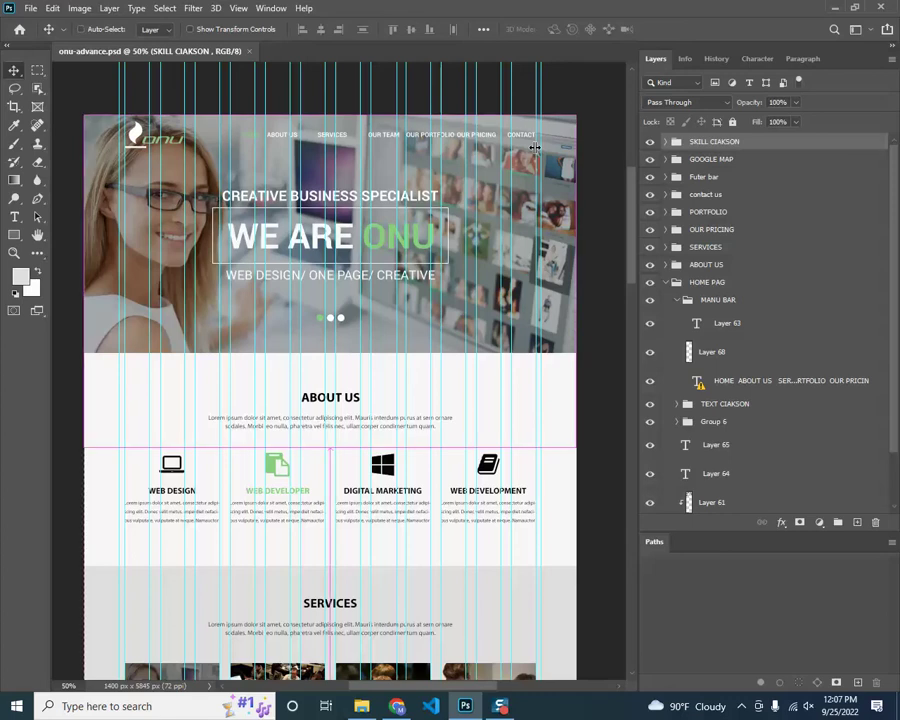
key("ctrl+semicolon")
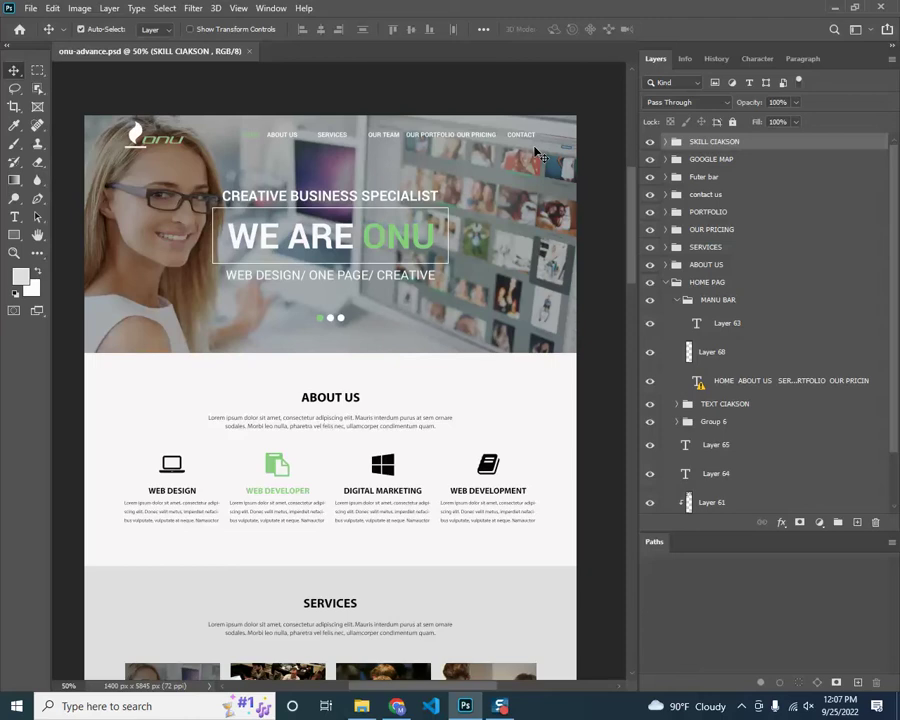
key("ctrl+semicolon")
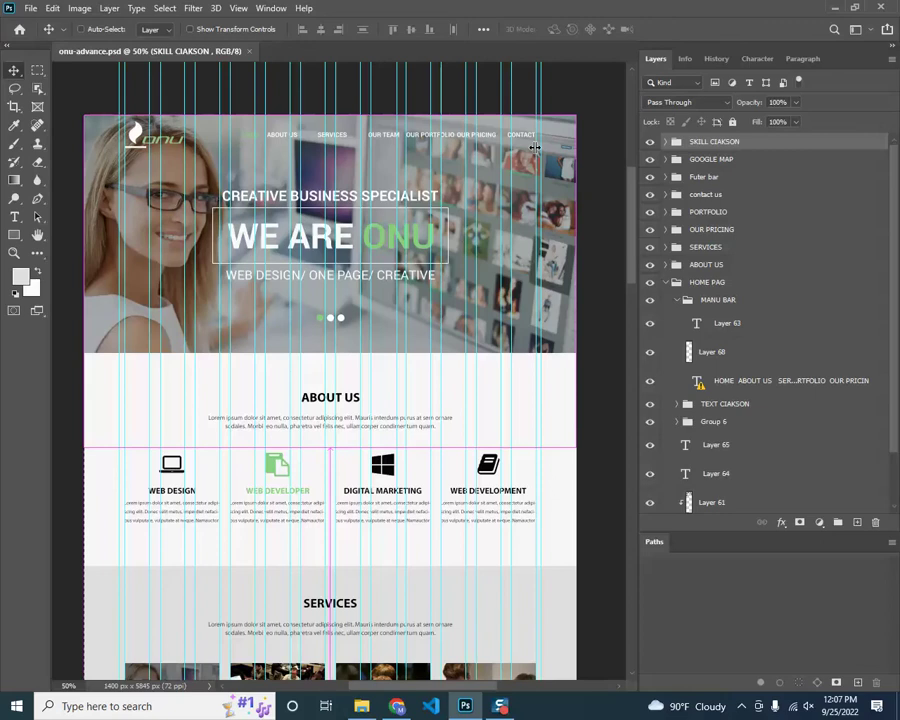
key("ctrl+semicolon")
key("ctrl+semicolon")
key("ctrl+semicolon")
key("ctrl+semicolon")
key("ctrl+semicolon")
key("ctrl+semicolon")
key("ctrl+semicolon")
key("ctrl+semicolon")
key("ctrl+semicolon")
key("ctrl+semicolon")
key("ctrl+semicolon")
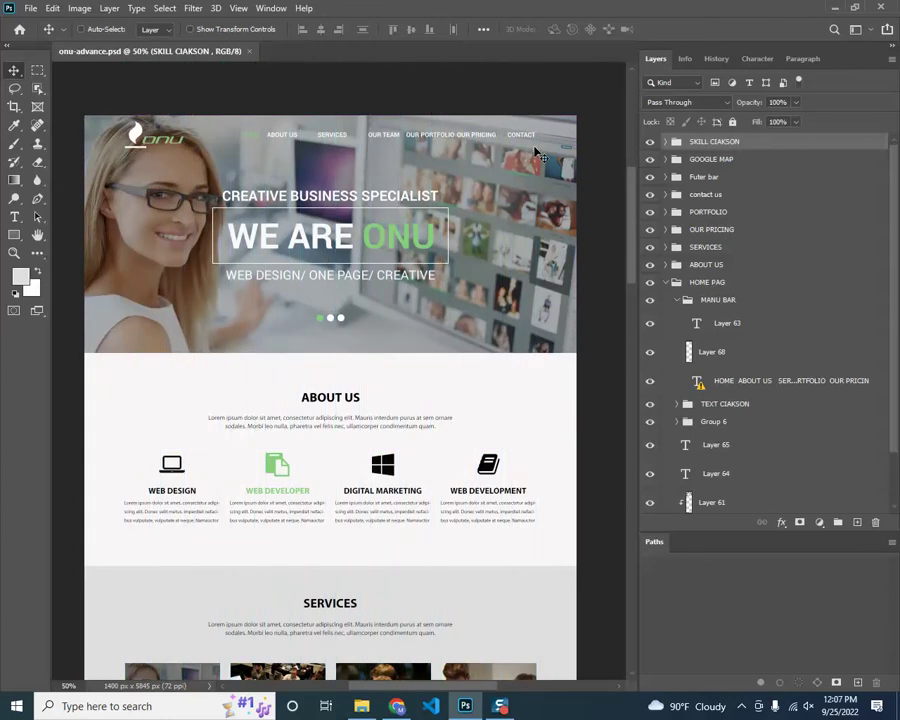
key("ctrl+semicolon")
key("ctrl+semicolon")
key("ctrl+semicolon")
key("ctrl+semicolon")
key("ctrl+semicolon")
key("ctrl+semicolon")
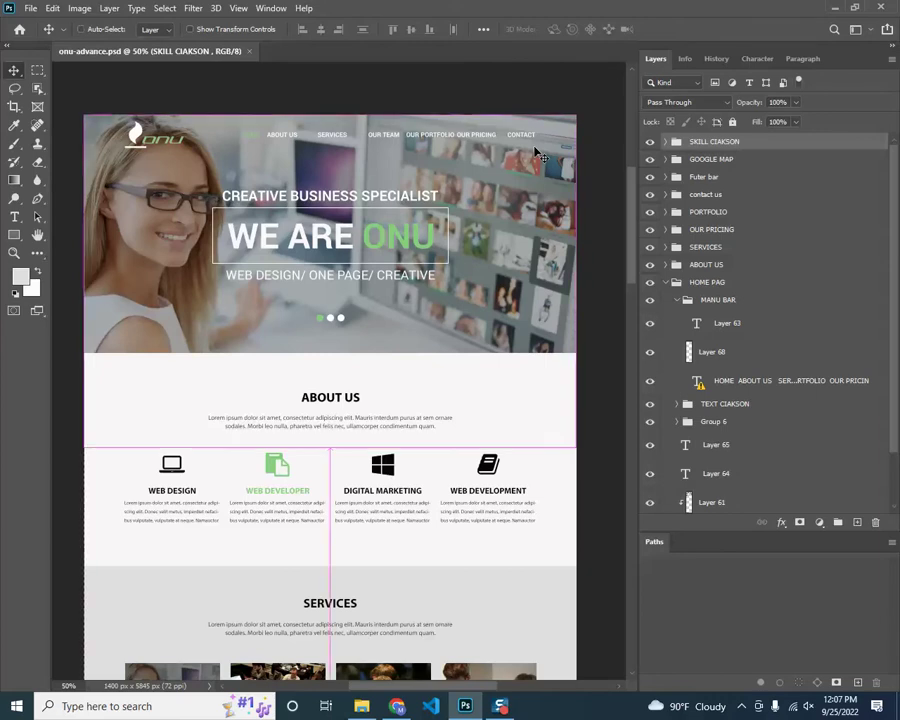
key("ctrl+semicolon")
key("ctrl+semicolon")
key("ctrl+semicolon")
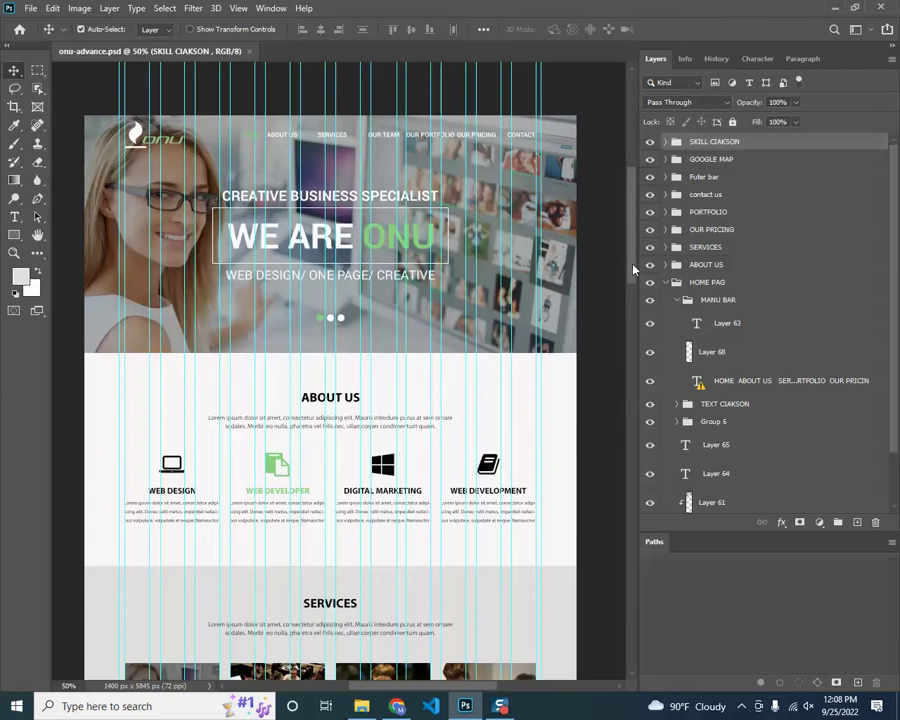
left_click_drag(633, 268, 635, 263)
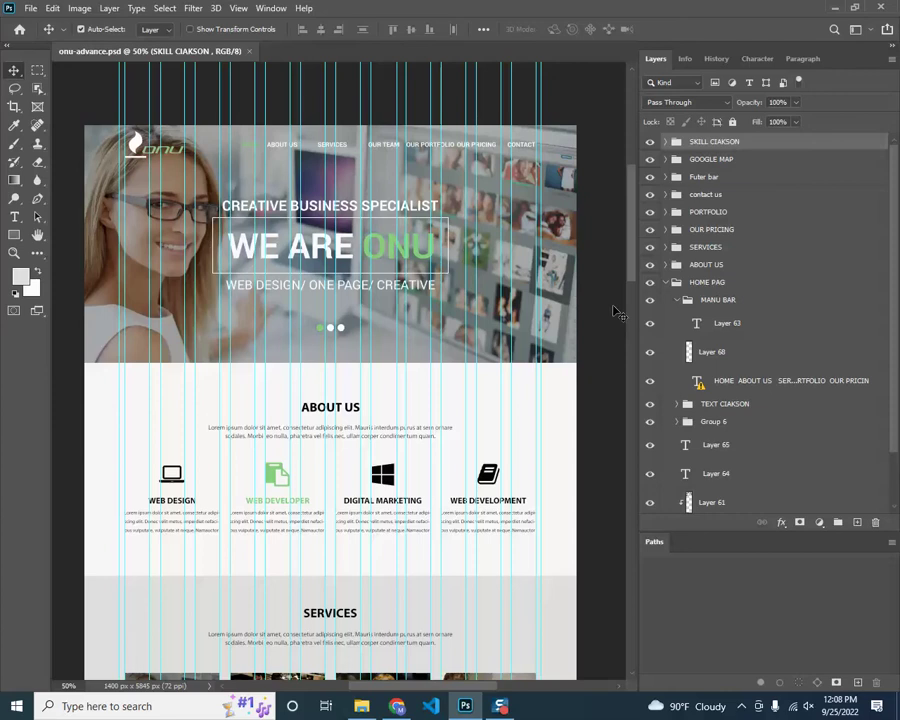
key("ctrl+semicolon")
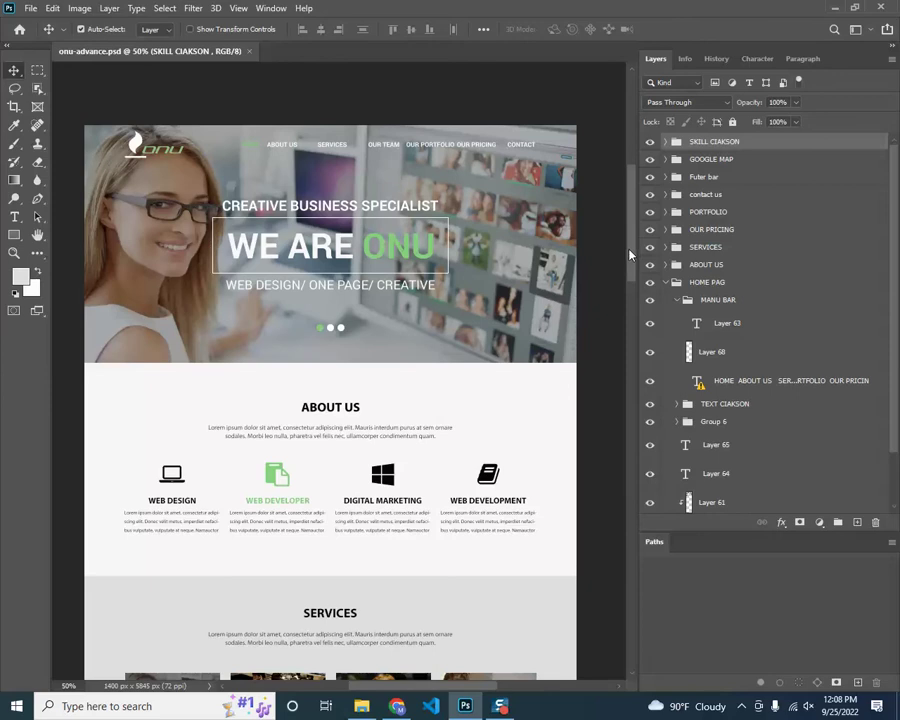
key("ctrl+alt+shift+w")
left_click_drag(634, 262, 630, 262)
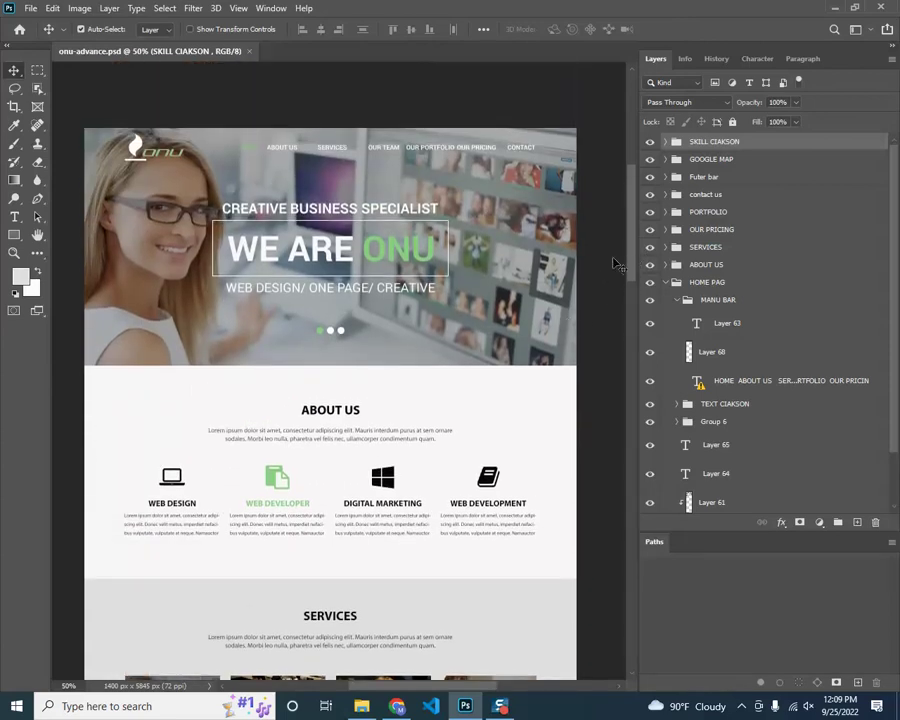
scroll(634, 258, "down", 2)
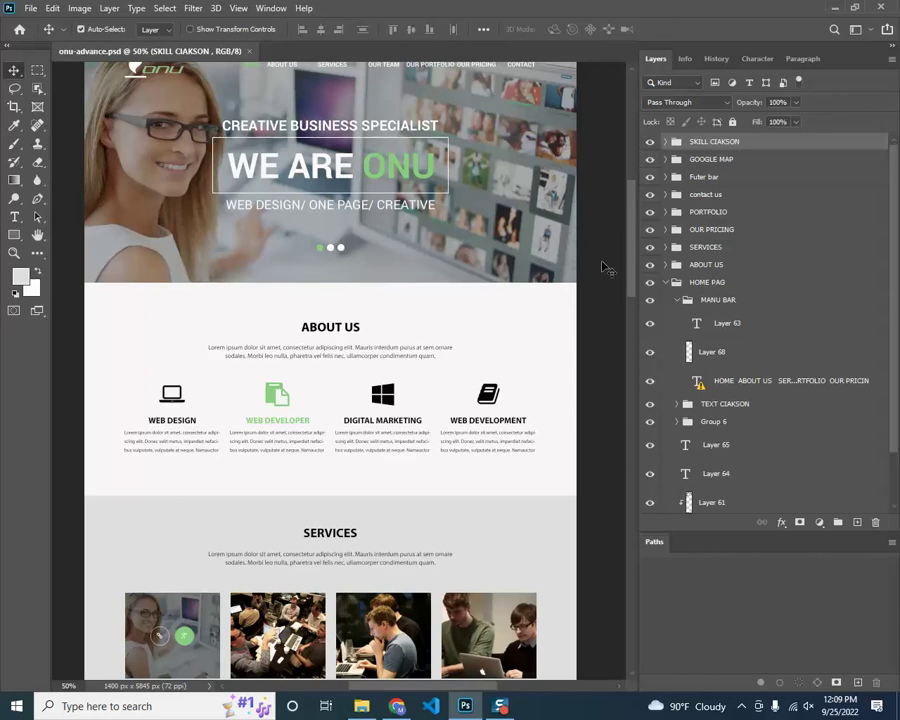
left_click_drag(631, 278, 631, 345)
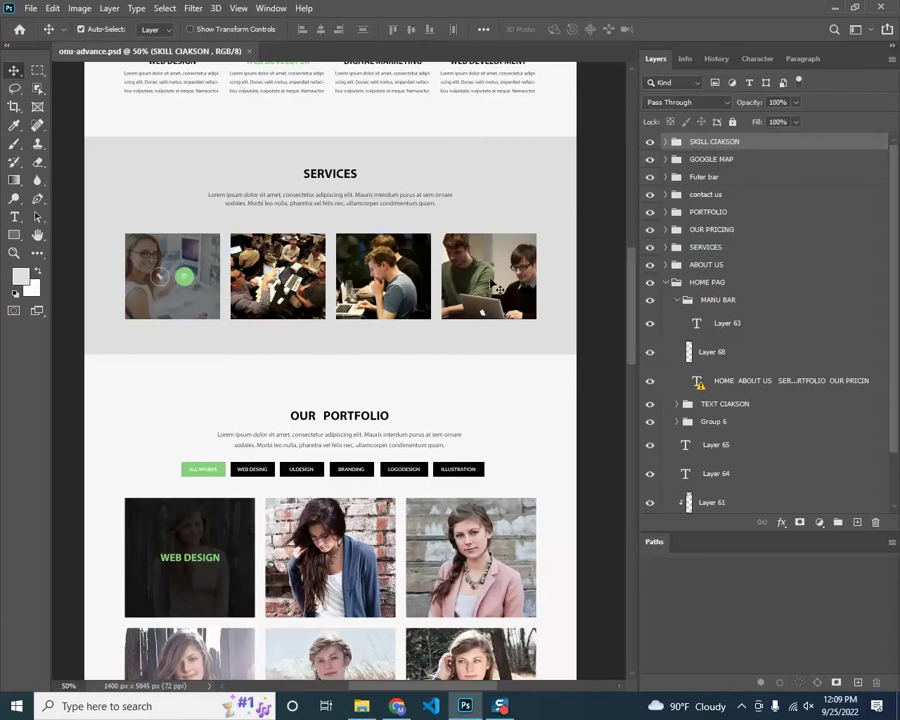
left_click_drag(634, 305, 638, 228)
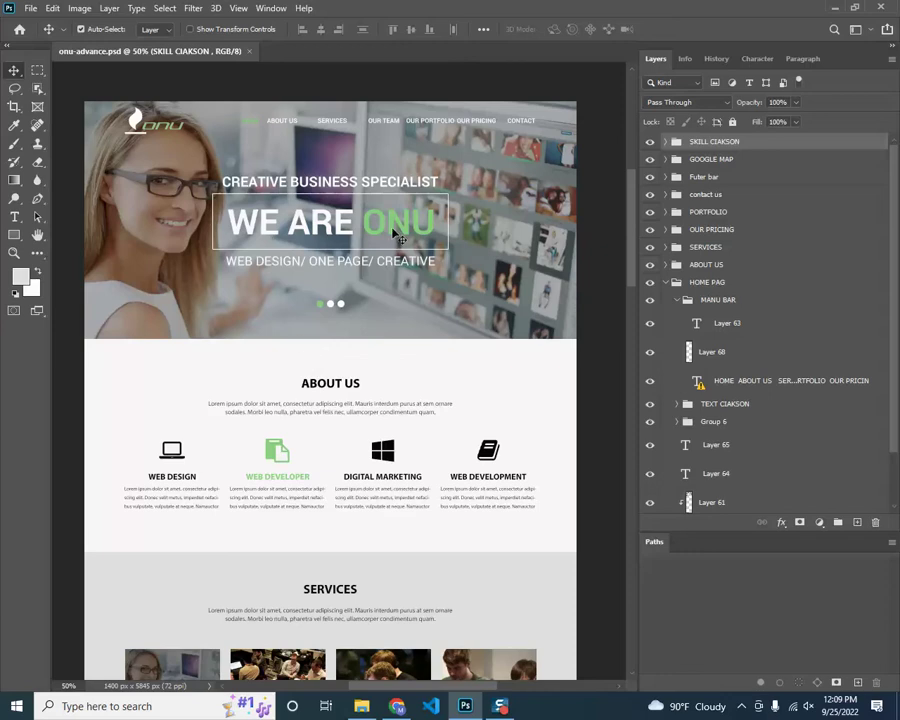
scroll(638, 240, "down", 3)
scroll(644, 310, "down", 2)
scroll(642, 300, "up", 3)
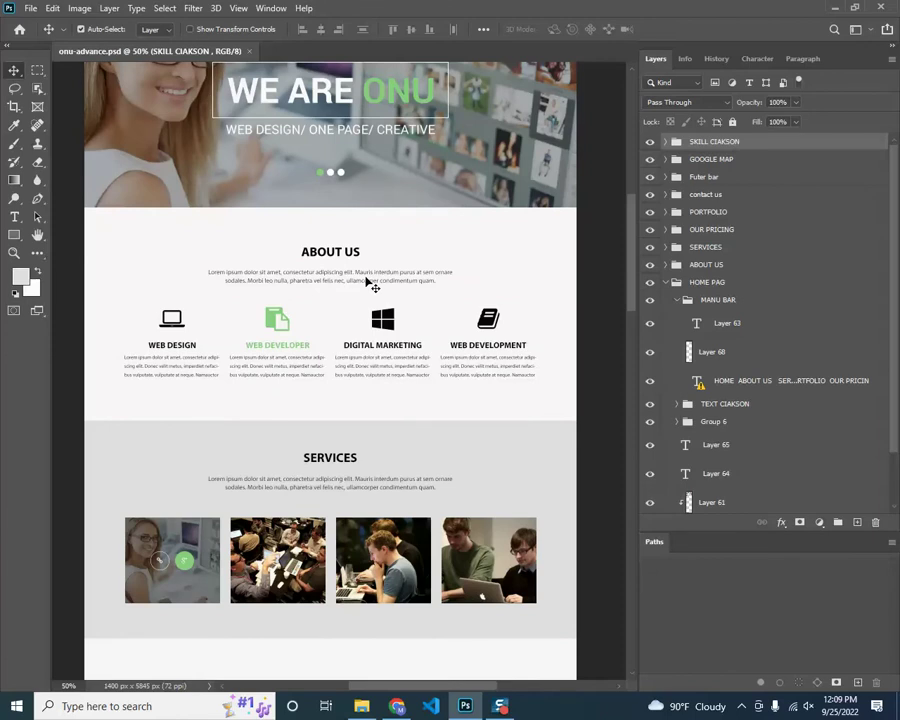
scroll(369, 284, "up", 2)
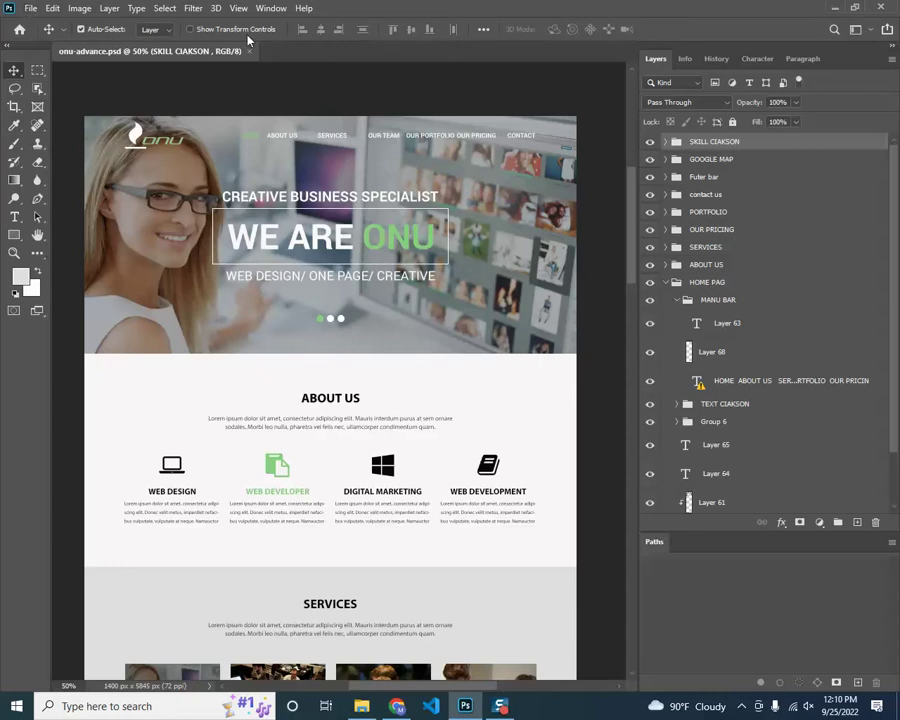
left_click(38, 72)
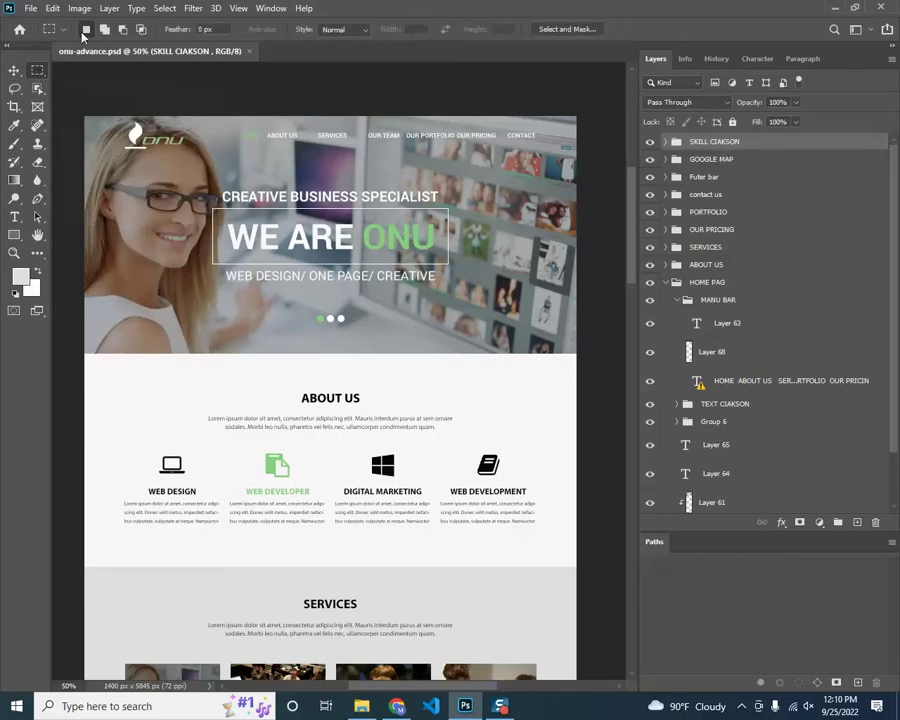
left_click(14, 90)
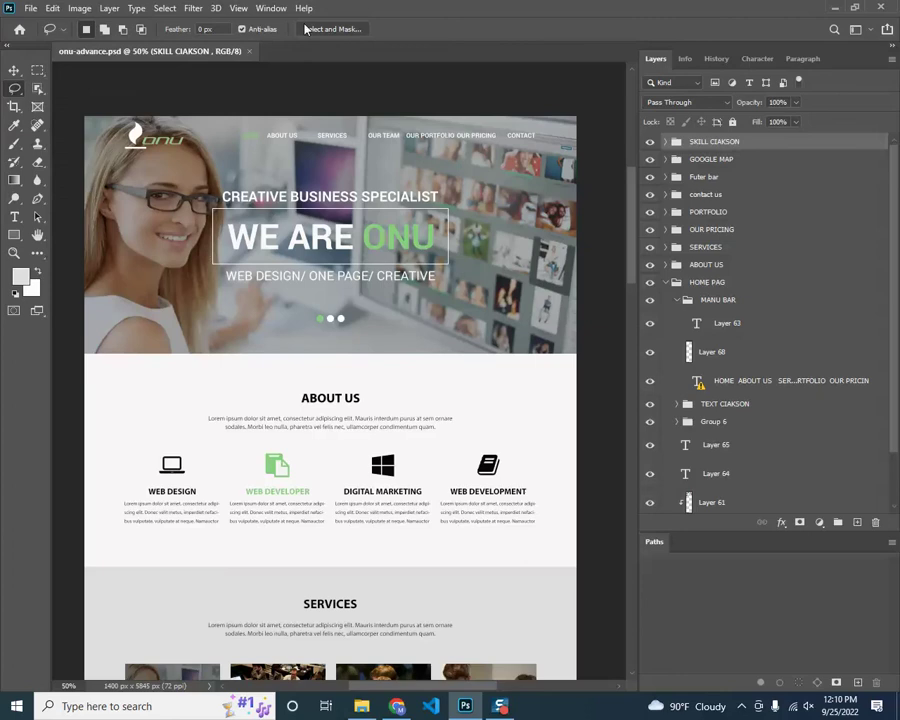
left_click(37, 89)
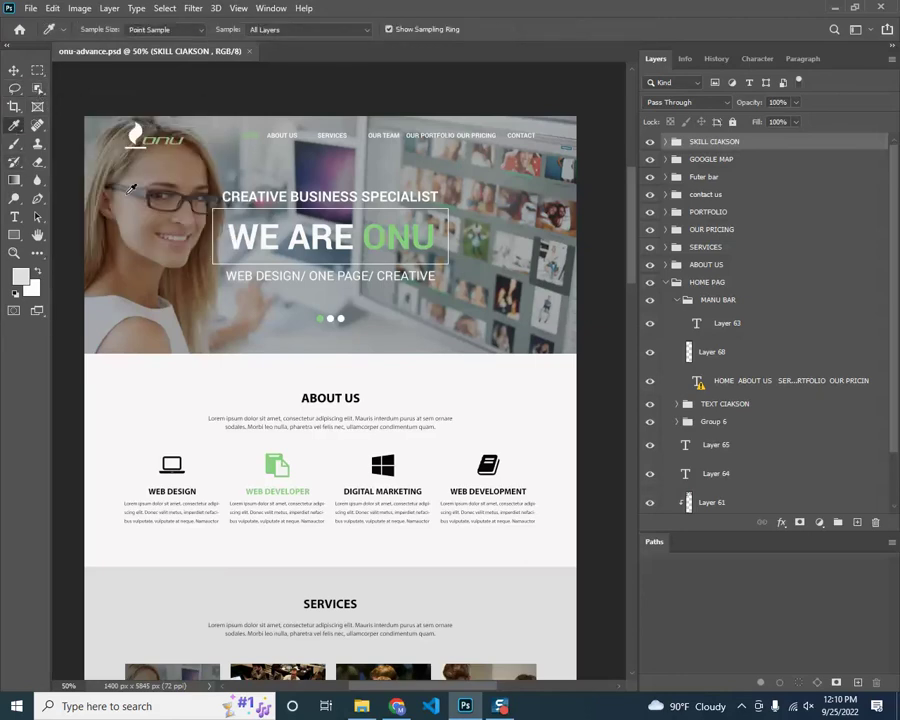
left_click(14, 70)
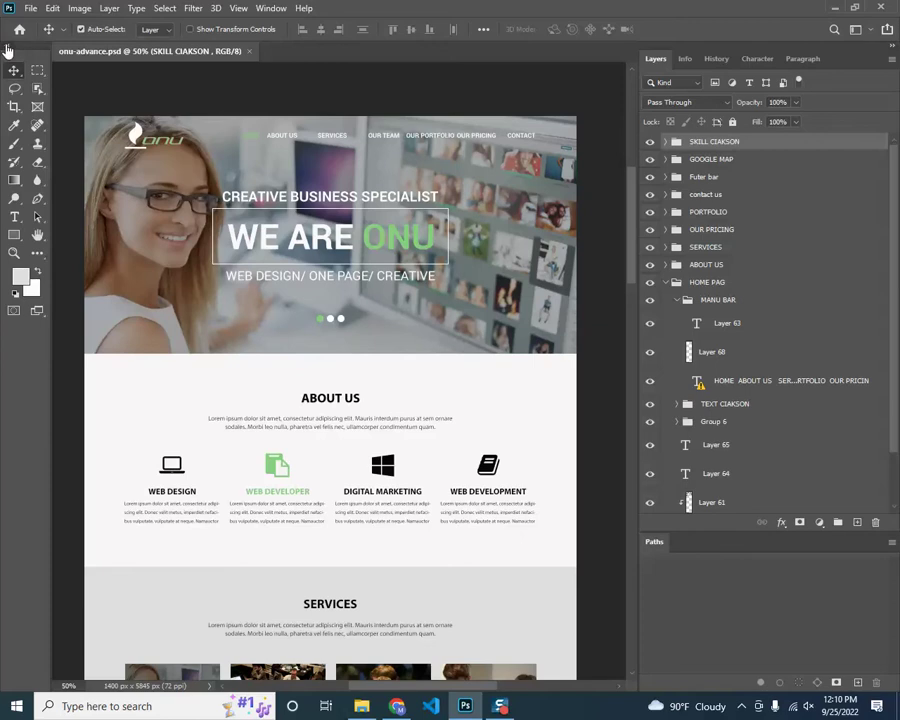
Toggle the Tools panel between one-column and two-column layouts
left_click(6, 47)
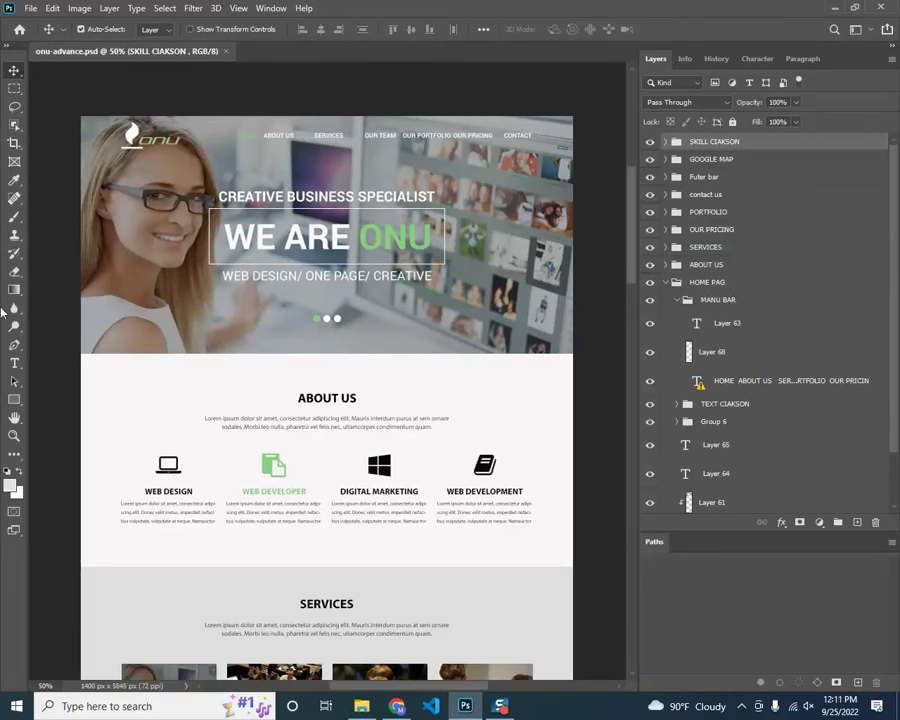
left_click(7, 48)
left_click(7, 48)
left_click(8, 49)
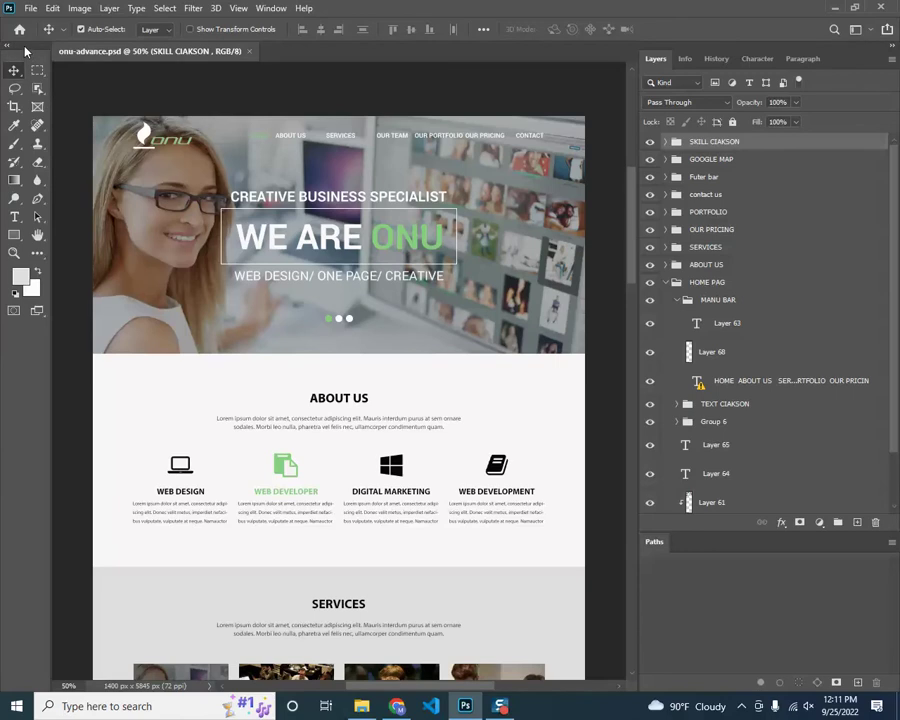
Float the Tools panel, park it at the left edge, and turn off layer auto-select
left_click_drag(25, 50, 603, 70)
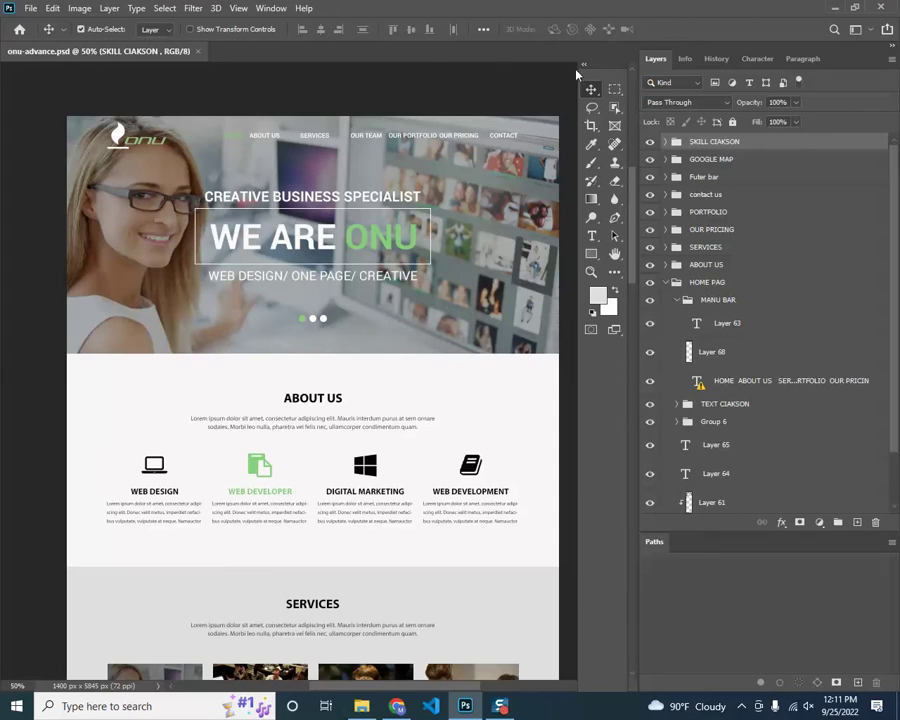
left_click_drag(596, 71, 20, 76)
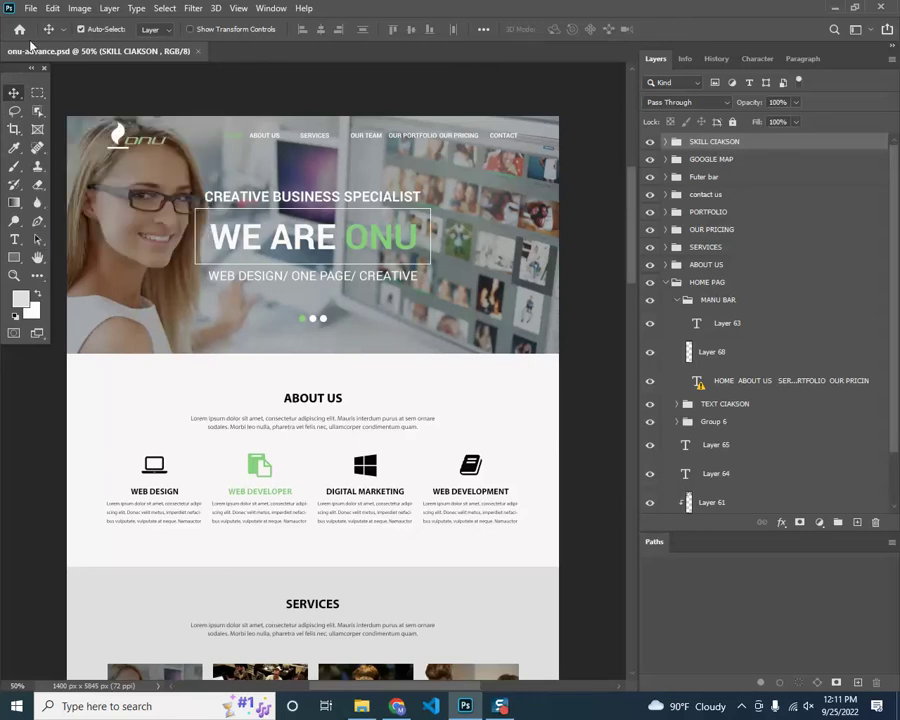
left_click(81, 29)
left_click(81, 29)
left_click(155, 31)
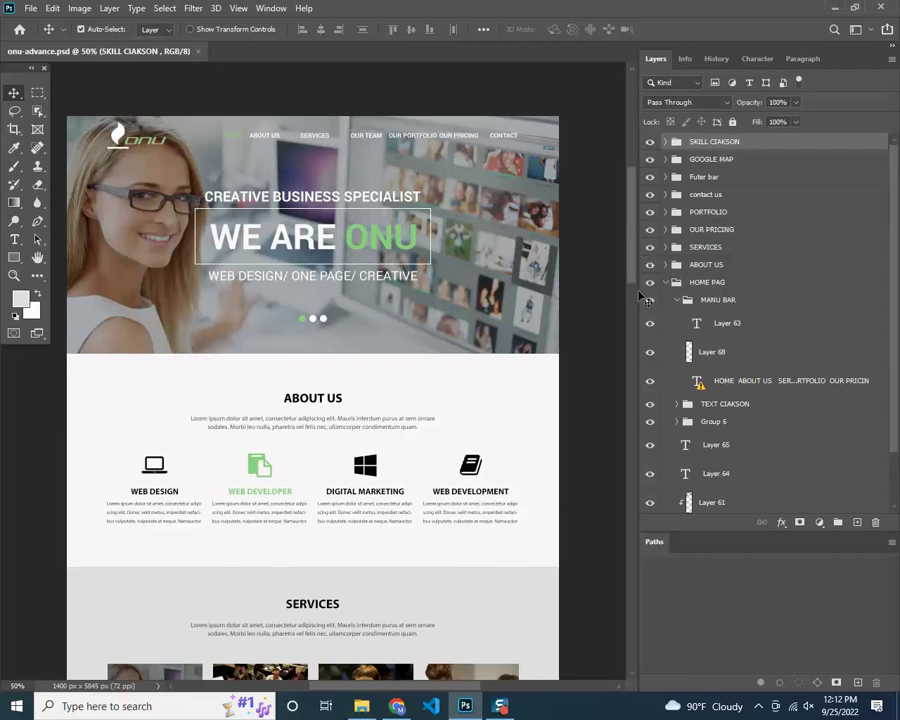
left_click(228, 318)
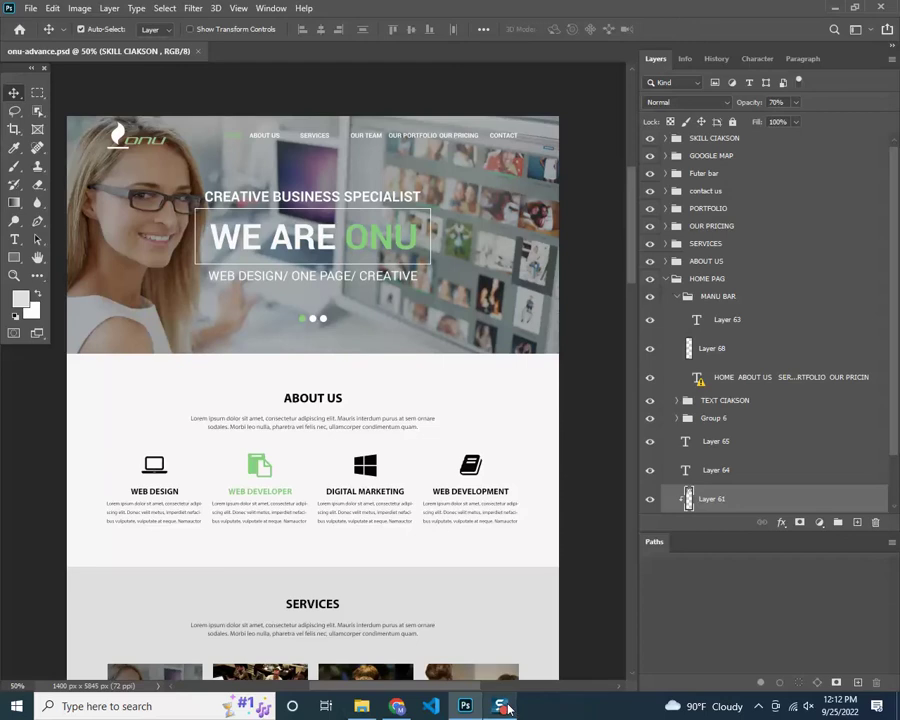
Restore the ONU document showing its collapsed layer groups above the locked Background layer
mouse_move(507, 708)
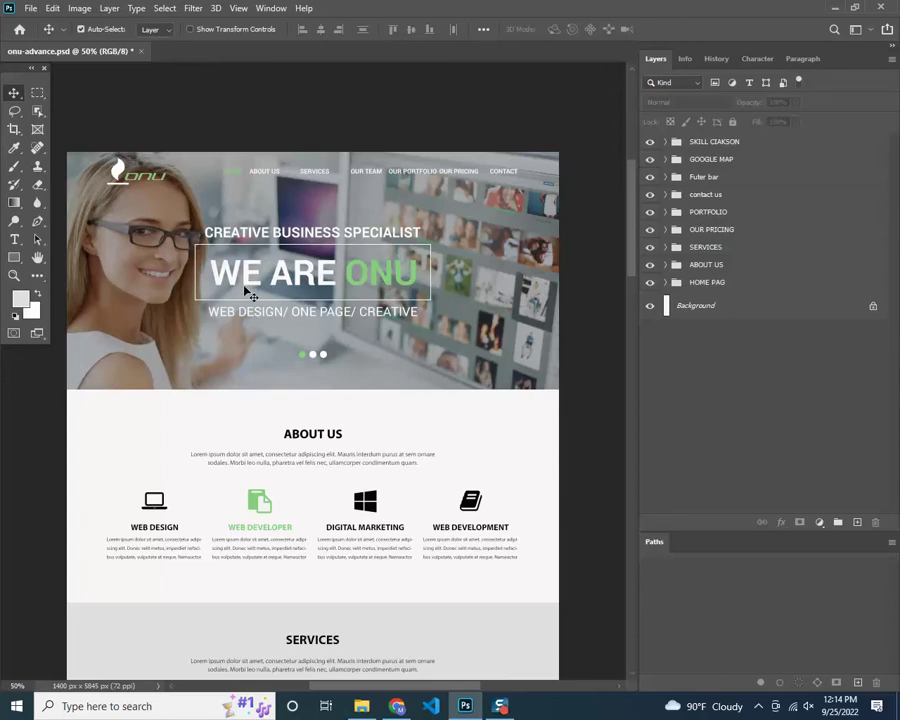
Undo the CREATIVE BUSINESS SPECIALIST heading move, select WE ARE ONU, and float the Layers panel after Paragraph
left_click(250, 288)
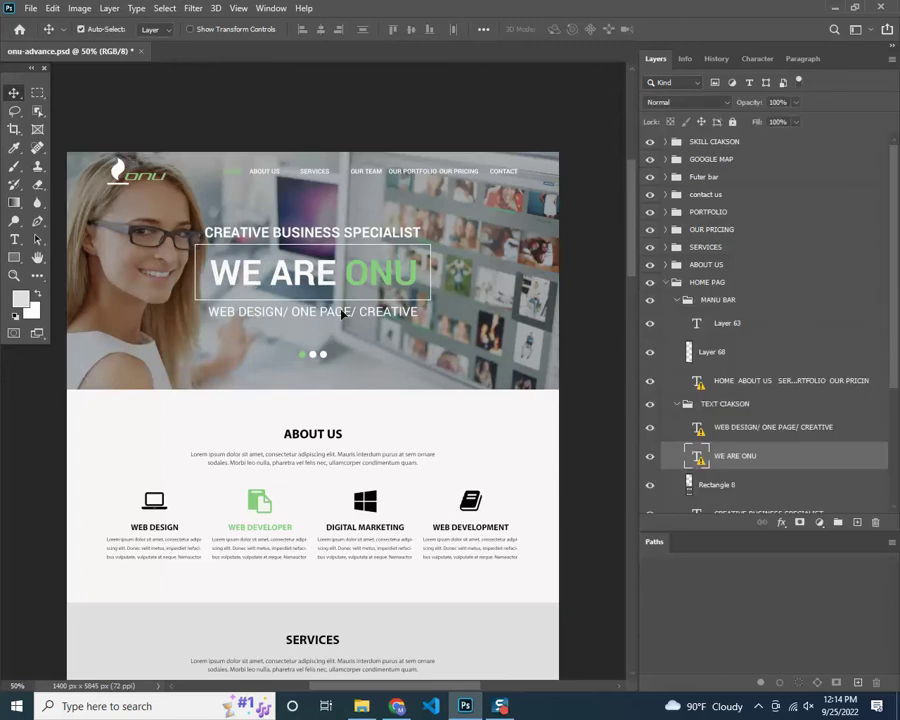
left_click_drag(286, 290, 247, 286)
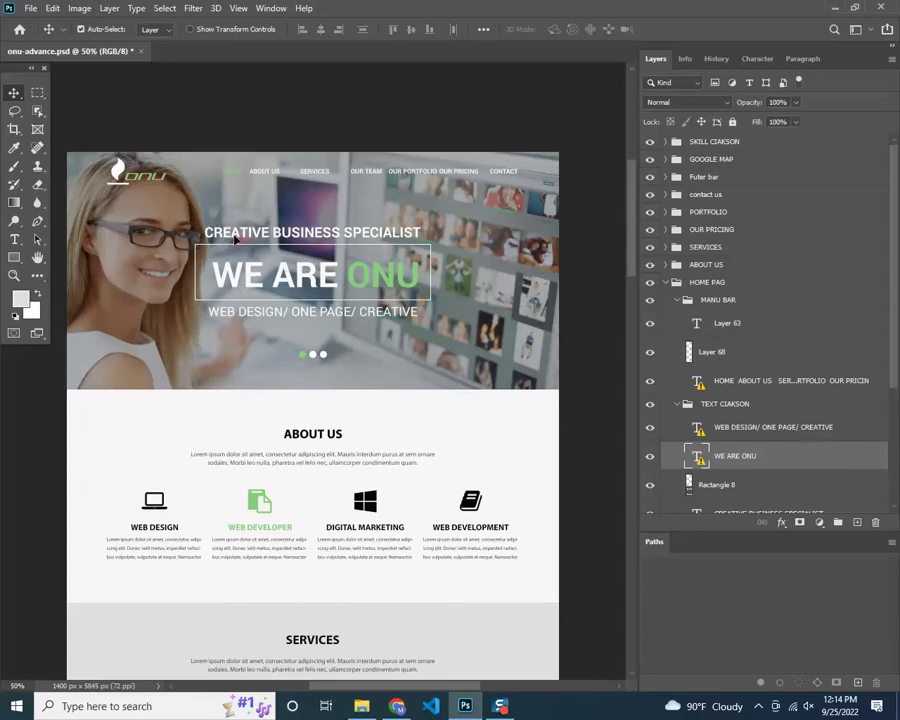
left_click(238, 240)
left_click_drag(241, 240, 308, 208)
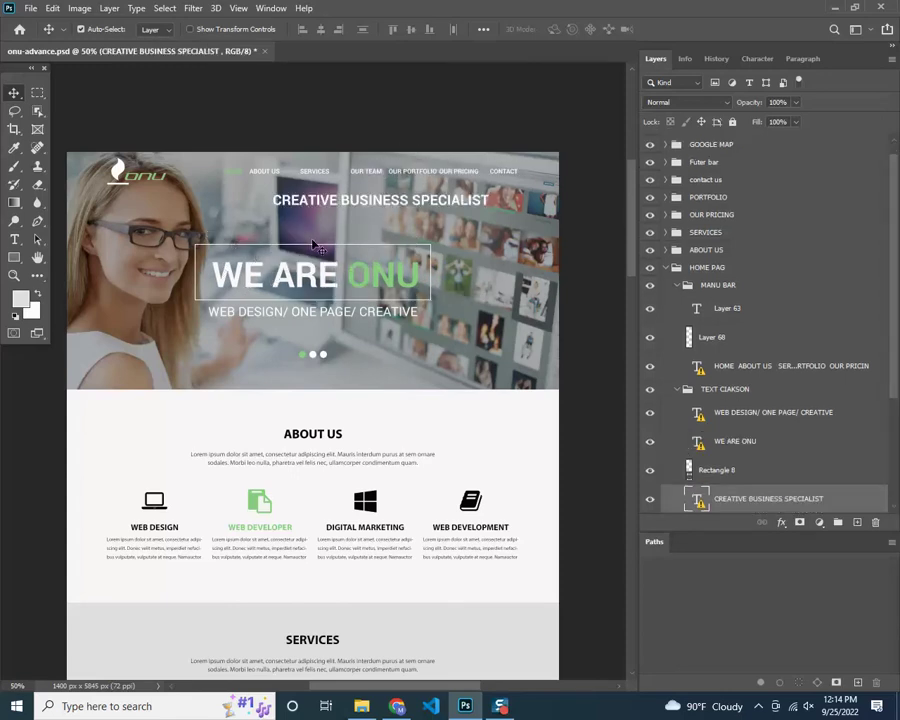
key("ctrl+z")
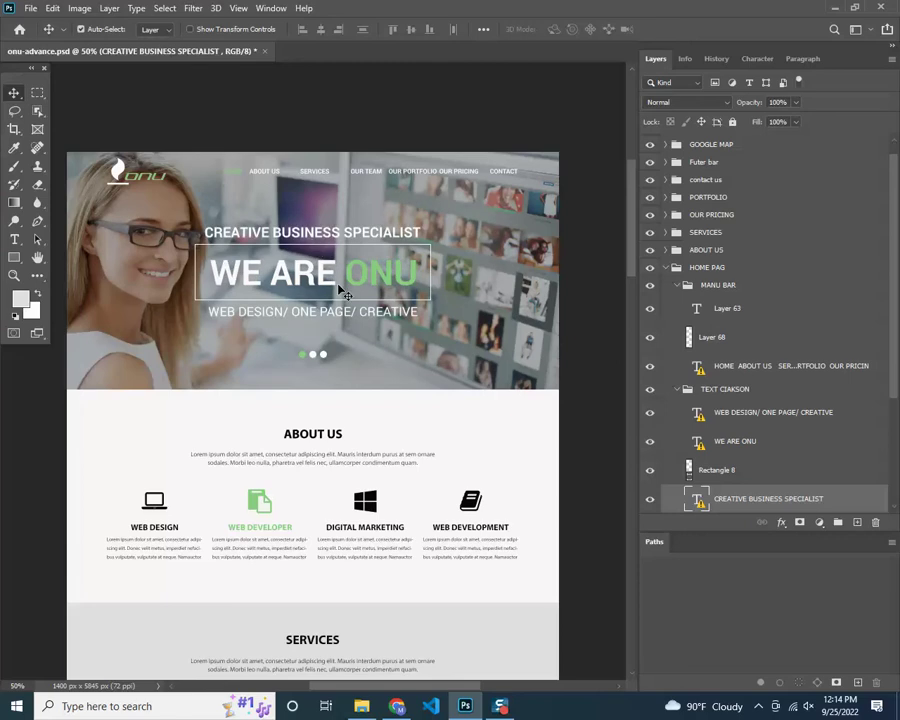
left_click(325, 283)
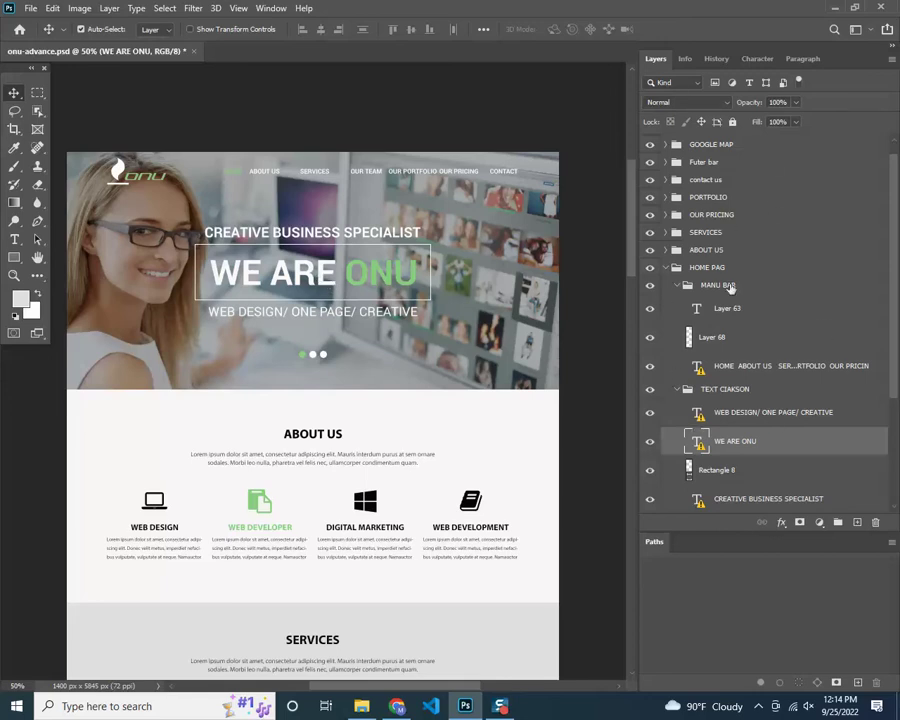
left_click_drag(656, 59, 604, 170)
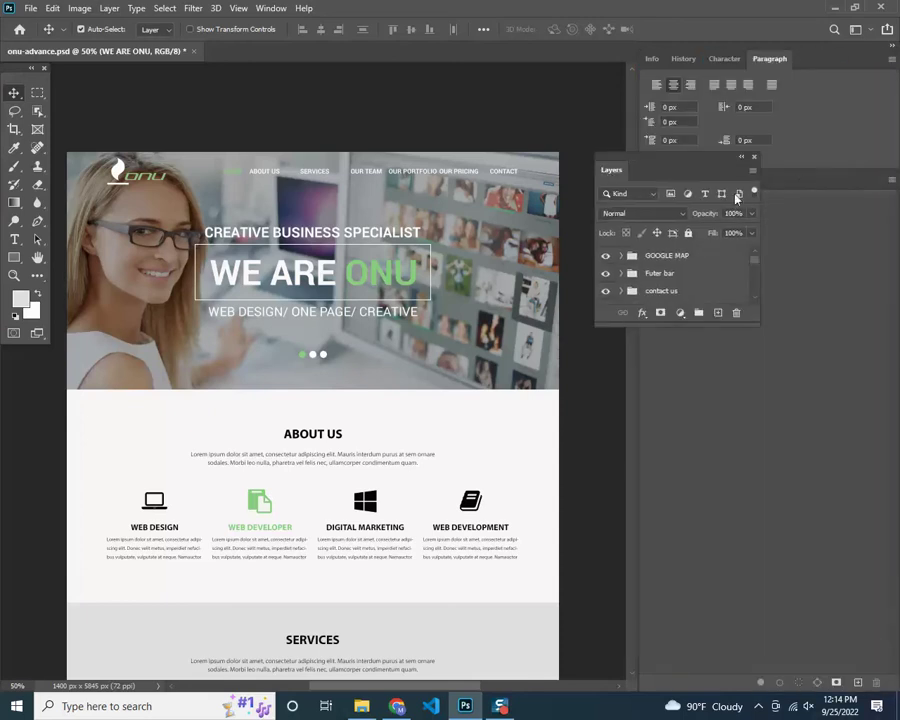
Close the floating Layers panel and reopen it from the Window menu
left_click(754, 158)
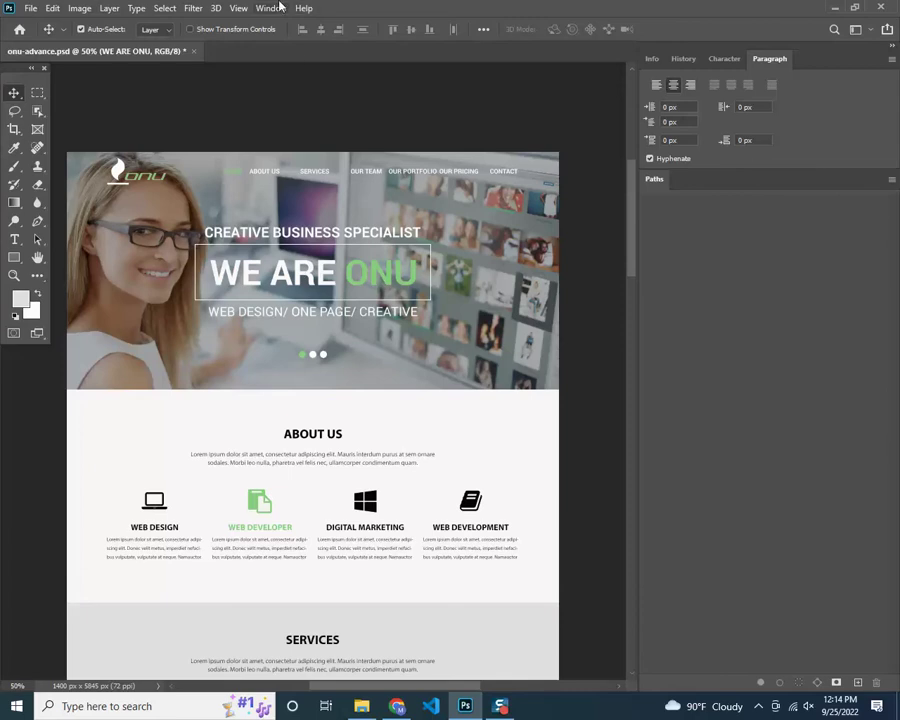
left_click(271, 8)
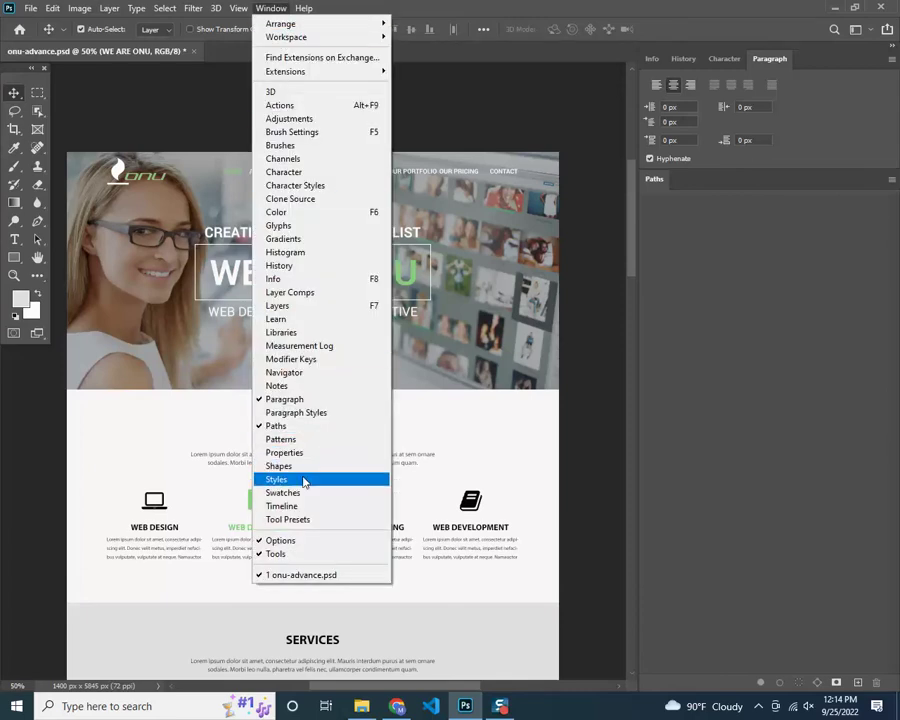
left_click(278, 305)
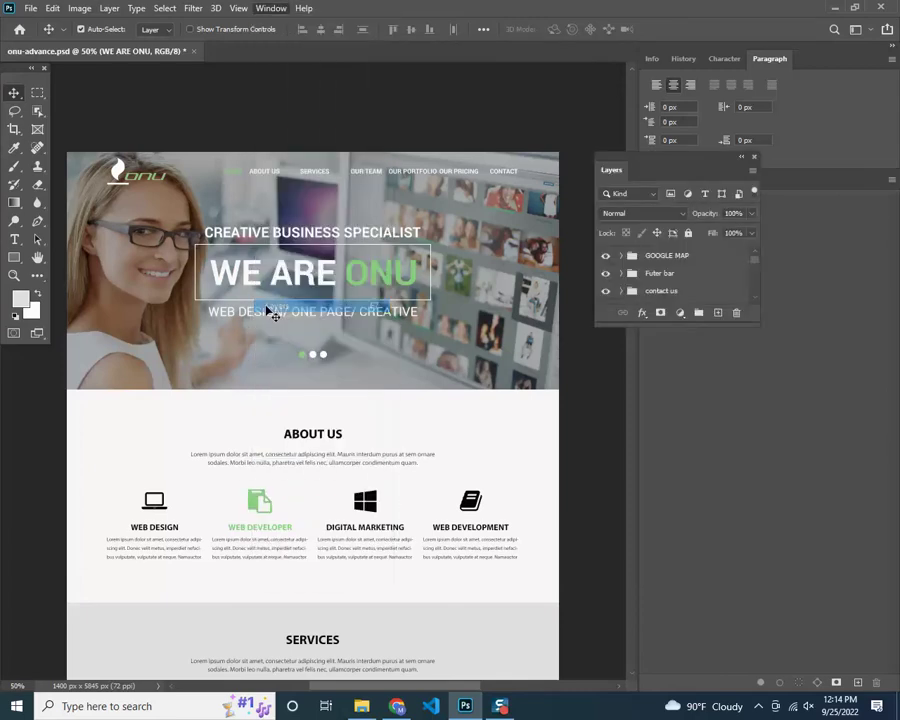
Dock the floating Layers panel into the right-hand group beside Paragraph
left_click_drag(610, 177, 651, 65)
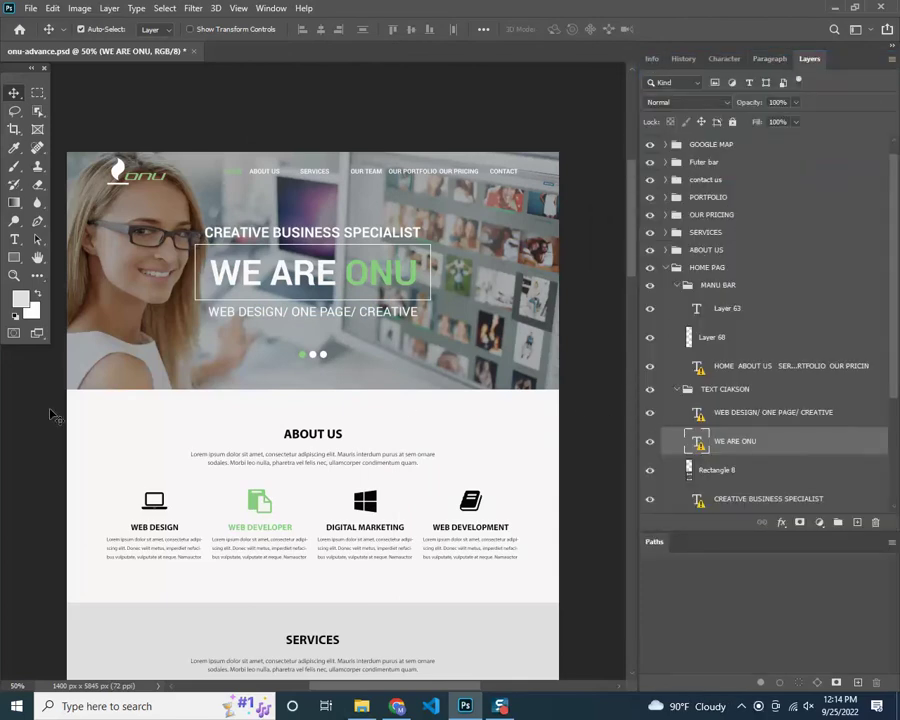
scroll(162, 256, "down", 1)
scroll(162, 256, "up", 1)
Select Layer 61, then the WE ARE ONU text layer under TEXT CIAKSON
left_click(145, 213)
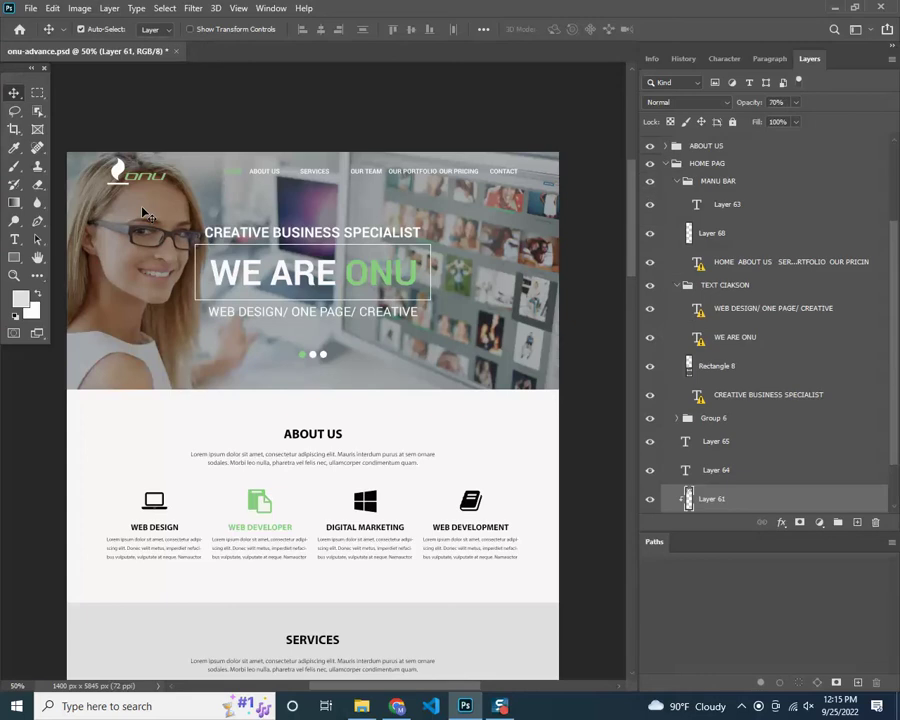
scroll(786, 250, "down", 2)
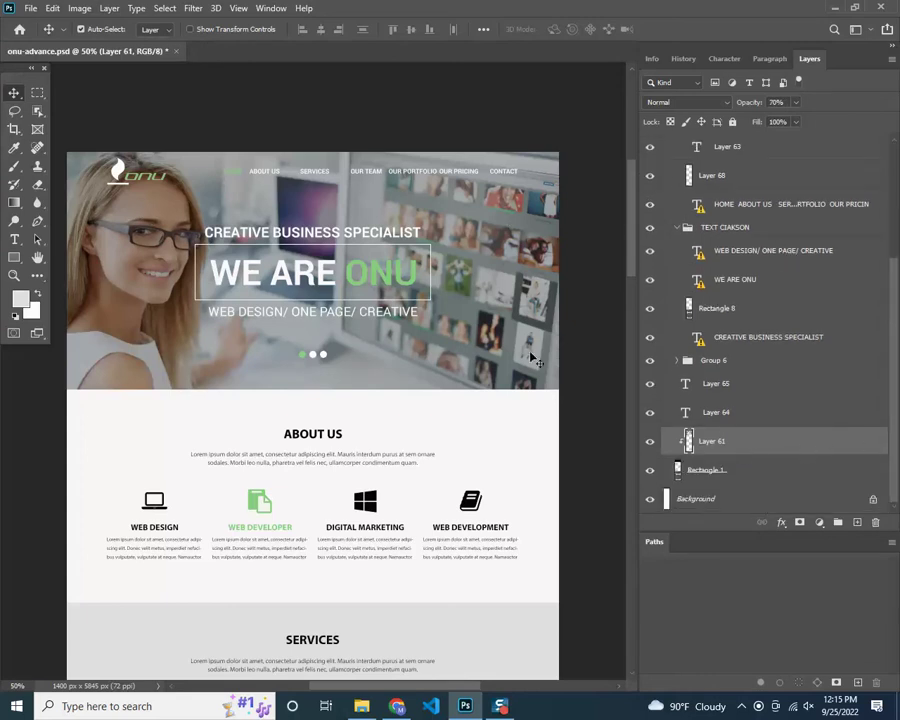
left_click(366, 283)
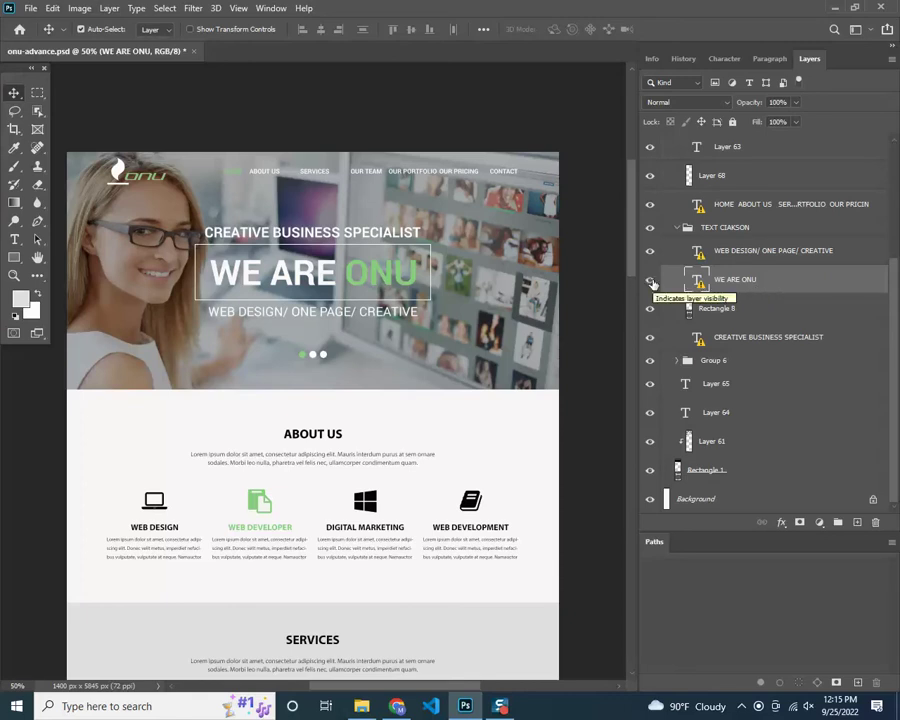
left_click(650, 281)
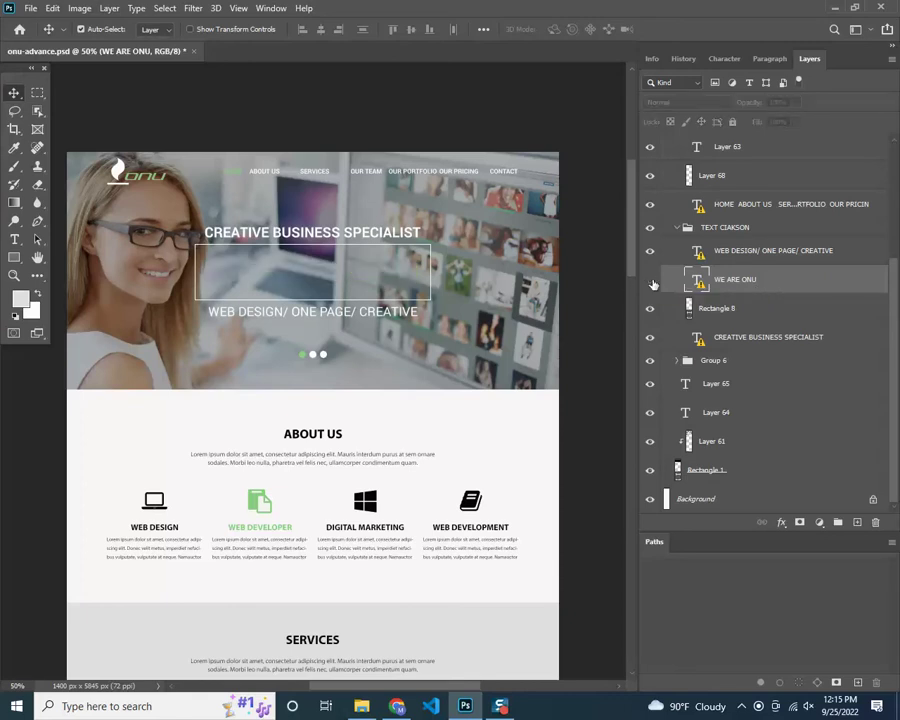
left_click(650, 281)
left_click(650, 281)
left_click(650, 281)
left_click(650, 281)
left_click(651, 283)
left_click(651, 283)
left_click(651, 283)
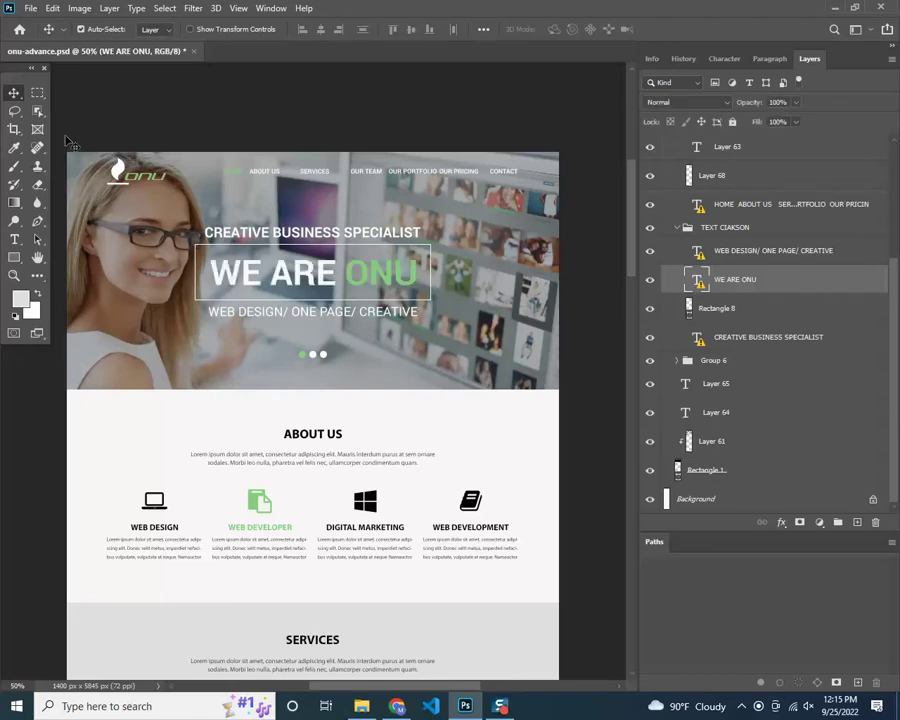
left_click(83, 30)
left_click(152, 30)
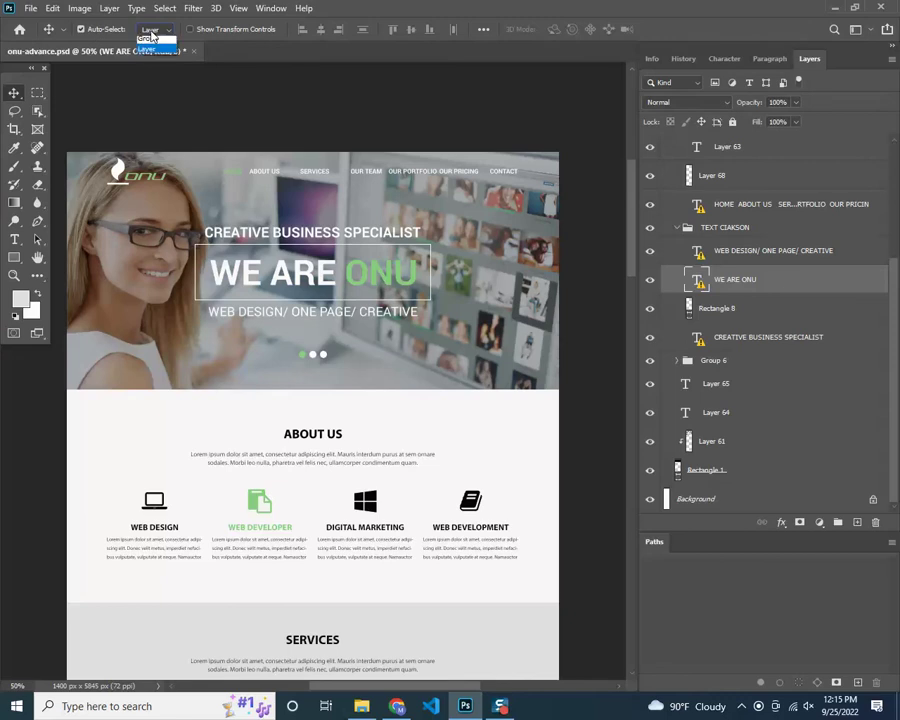
left_click(326, 145)
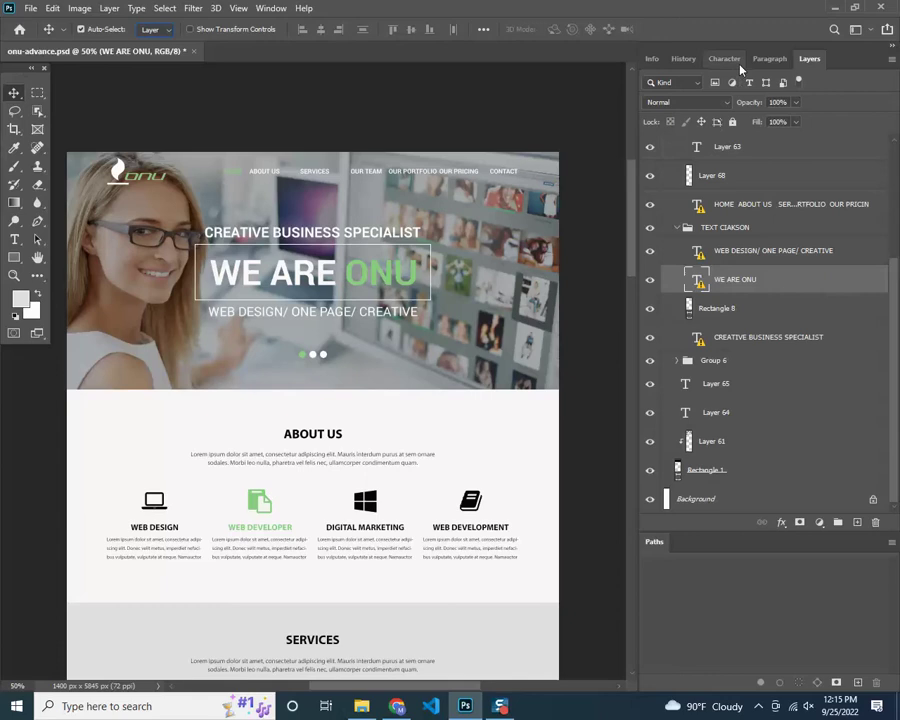
Check the History, Info, Character and Paragraph tabs and the Window menu's panel list
left_click(682, 59)
left_click(651, 59)
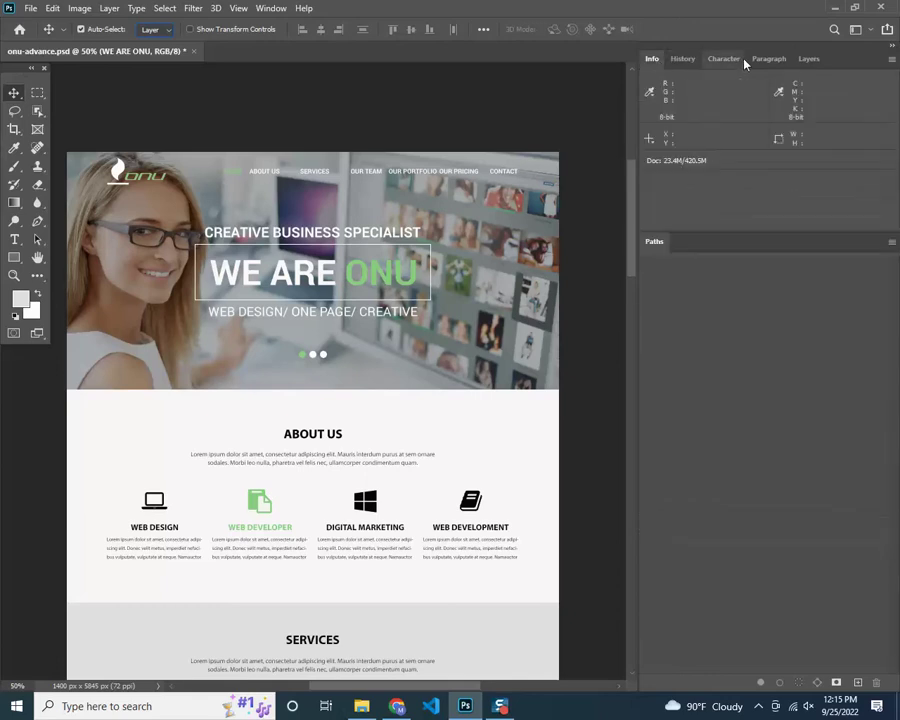
left_click(734, 60)
left_click(769, 59)
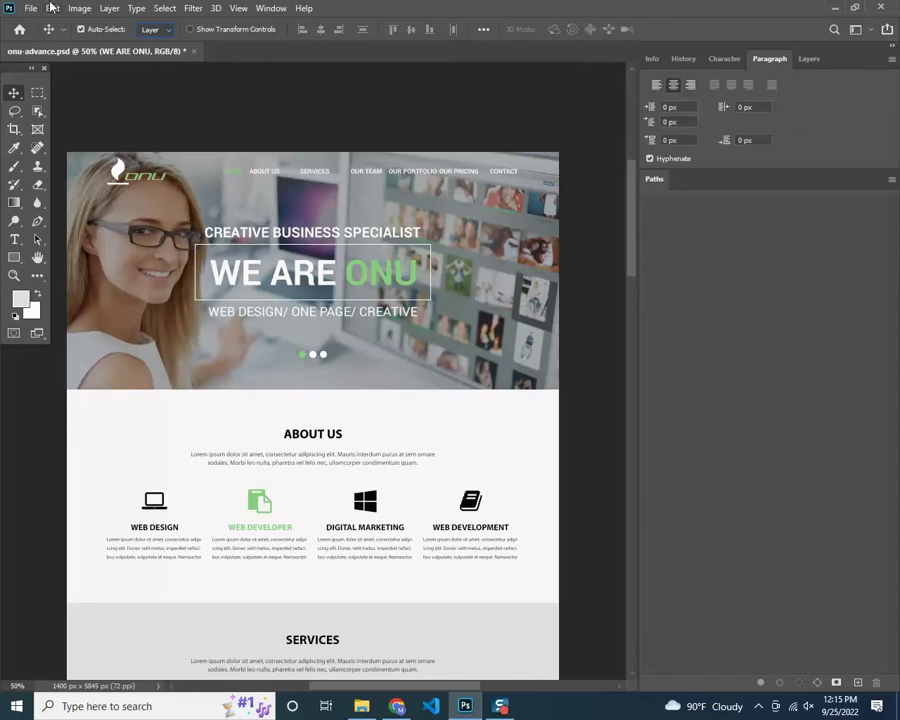
left_click(270, 9)
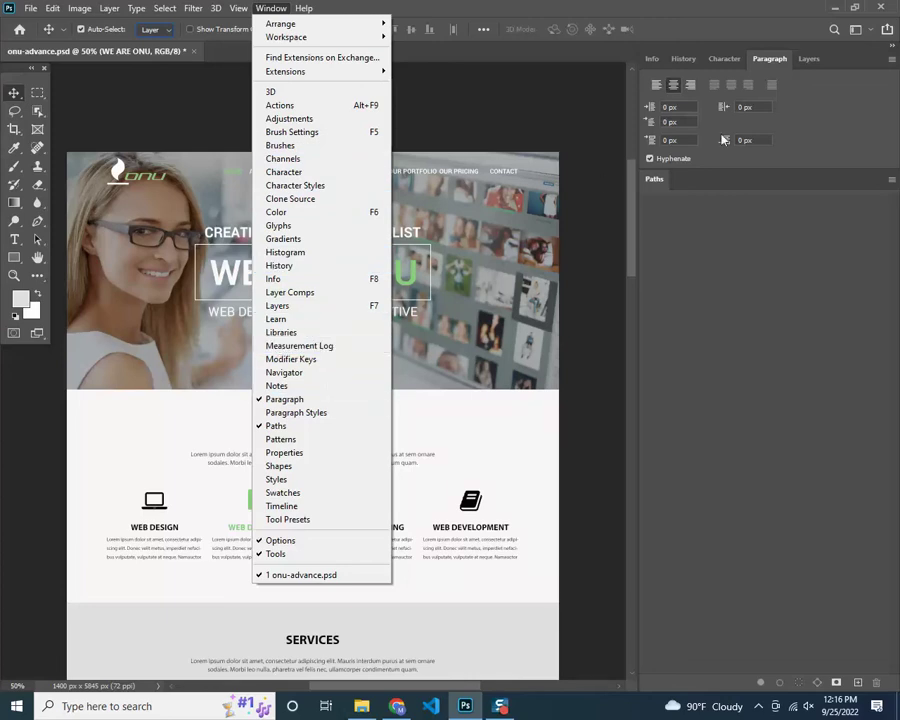
left_click(784, 63)
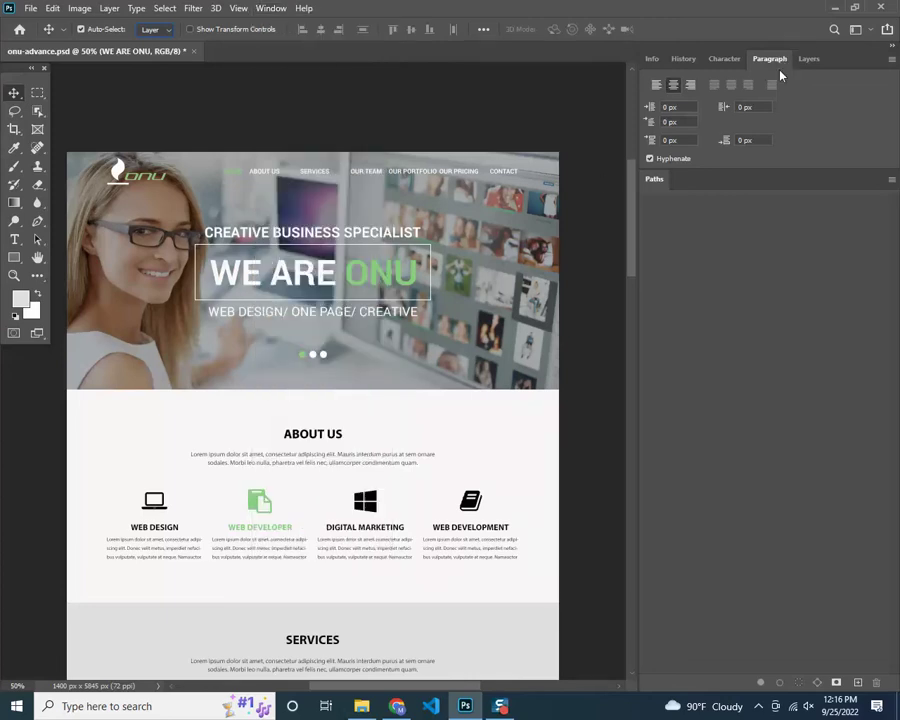
Close the Paragraph and Character panels from their tab context menus
right_click(783, 63)
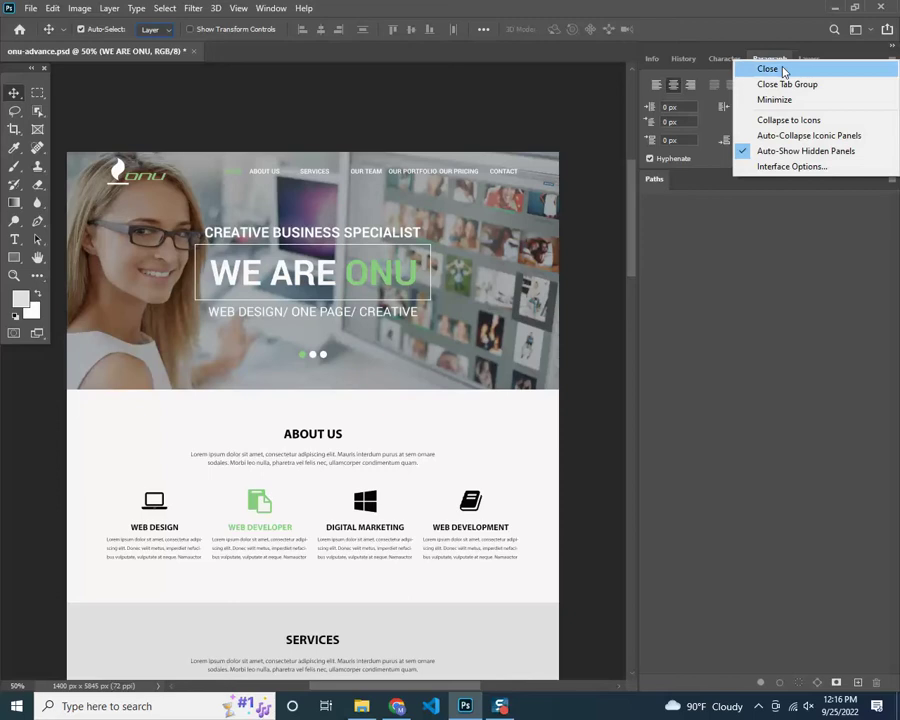
left_click(781, 69)
right_click(730, 59)
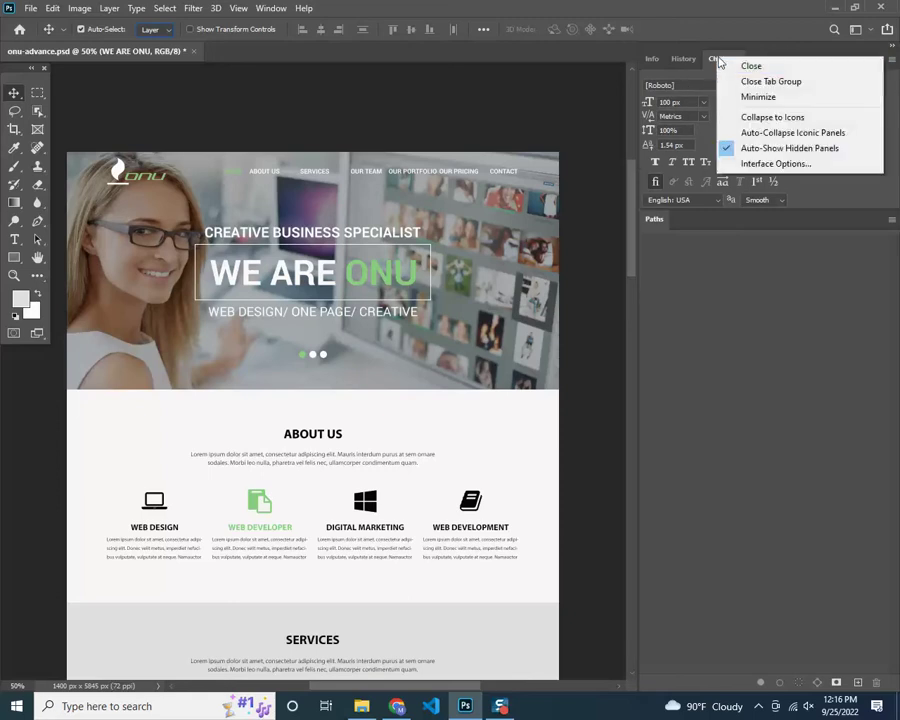
left_click(748, 66)
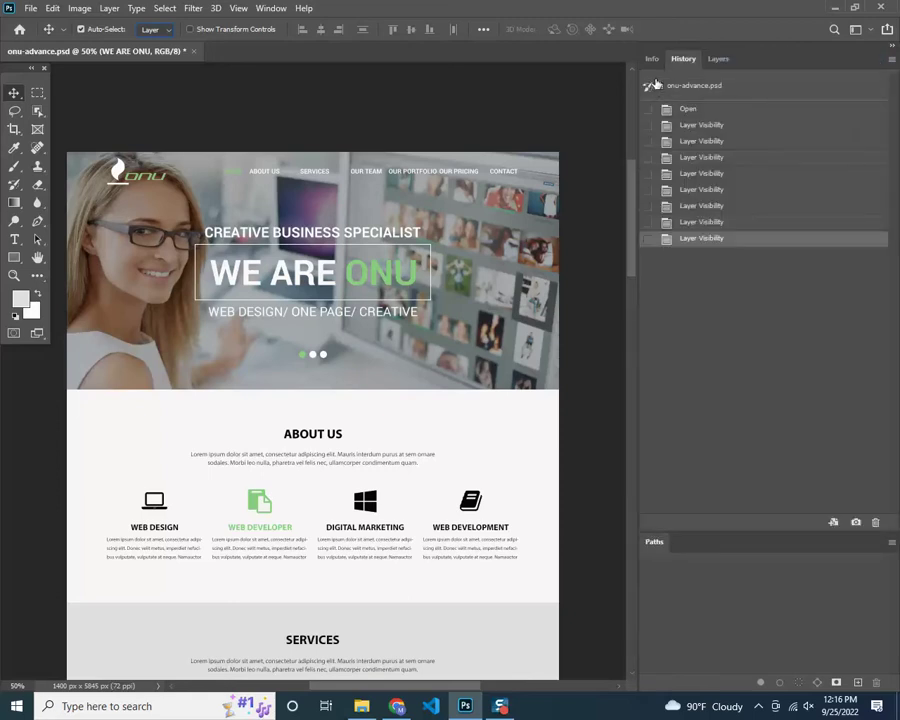
left_click(271, 8)
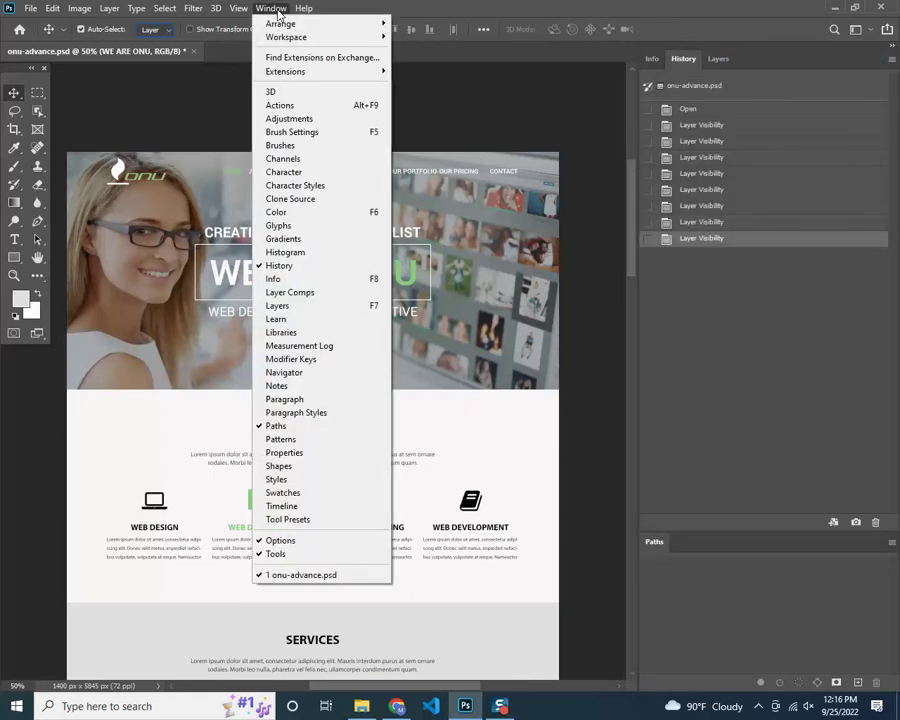
Restore the Paragraph panel and close the Paragraph Styles panel that opened
left_click(298, 400)
left_click(271, 8)
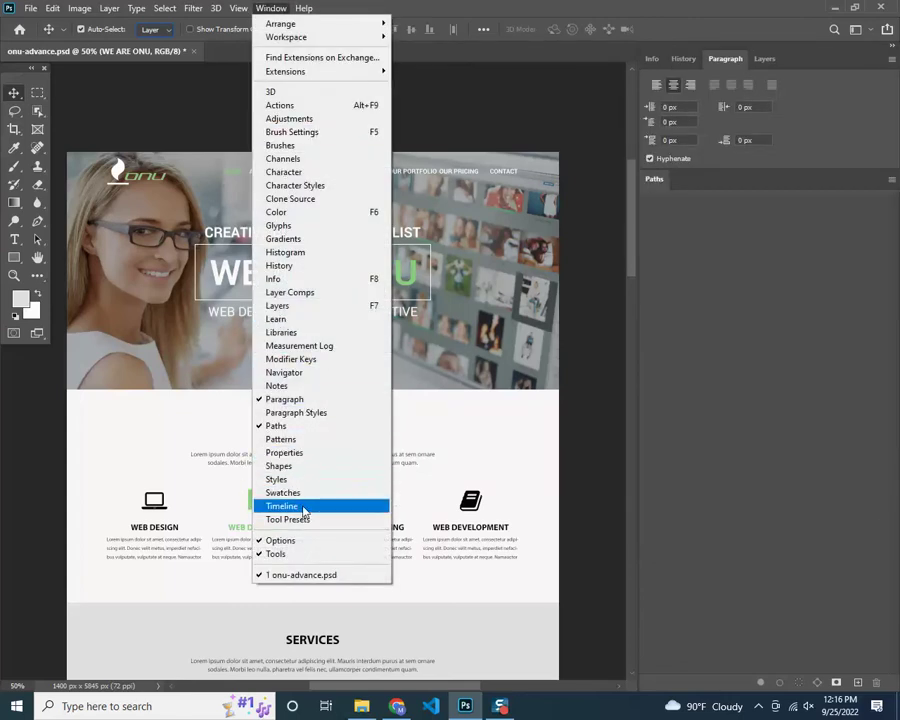
left_click(296, 412)
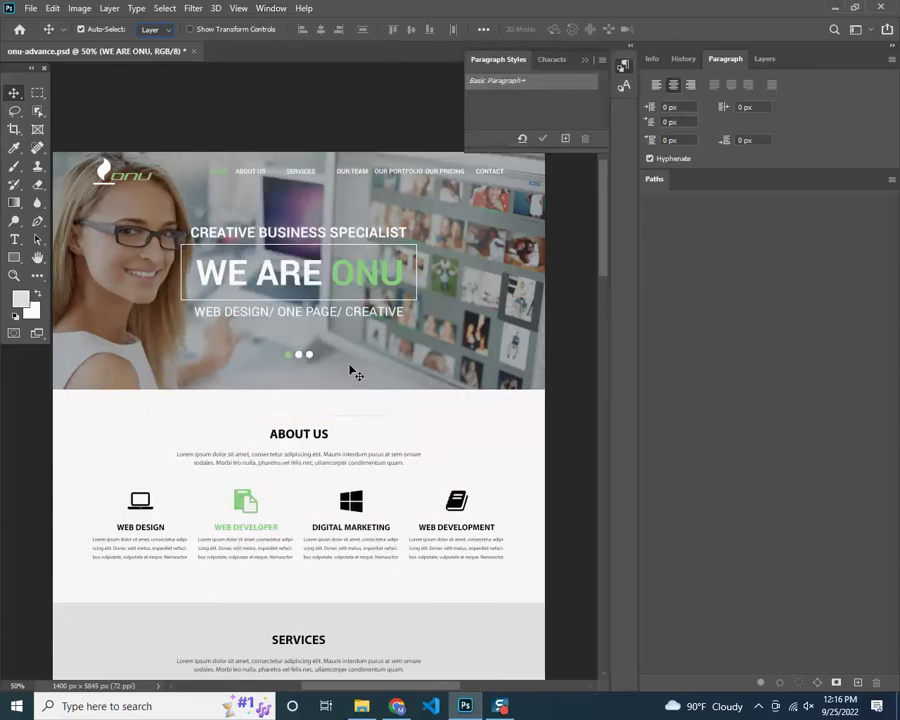
left_click(600, 63)
left_click(645, 230)
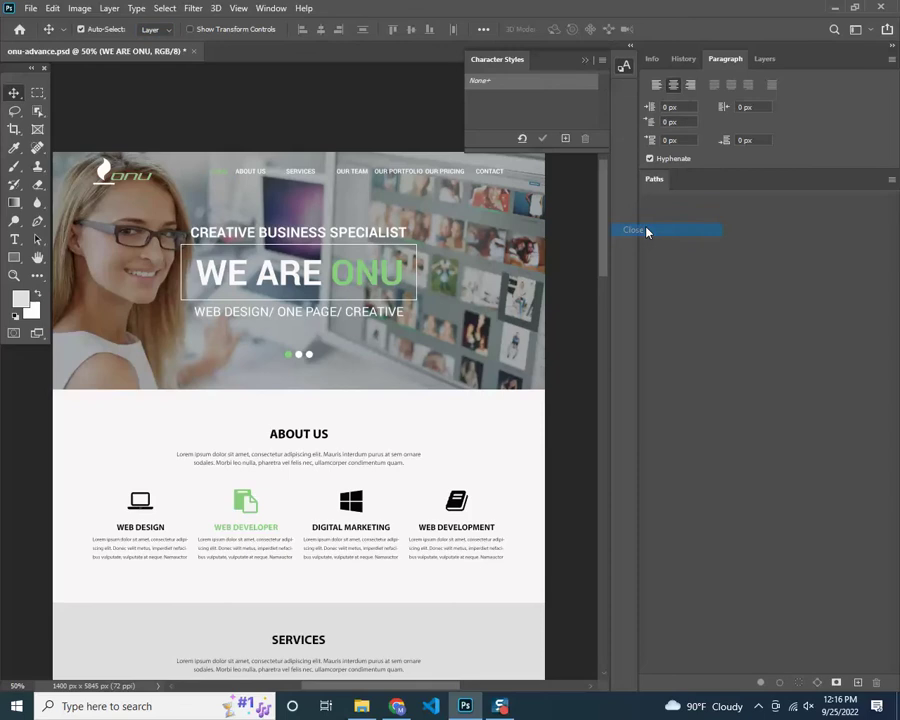
Close the Color and Character Styles panels that appeared in the workspace
left_click(679, 59)
left_click(650, 60)
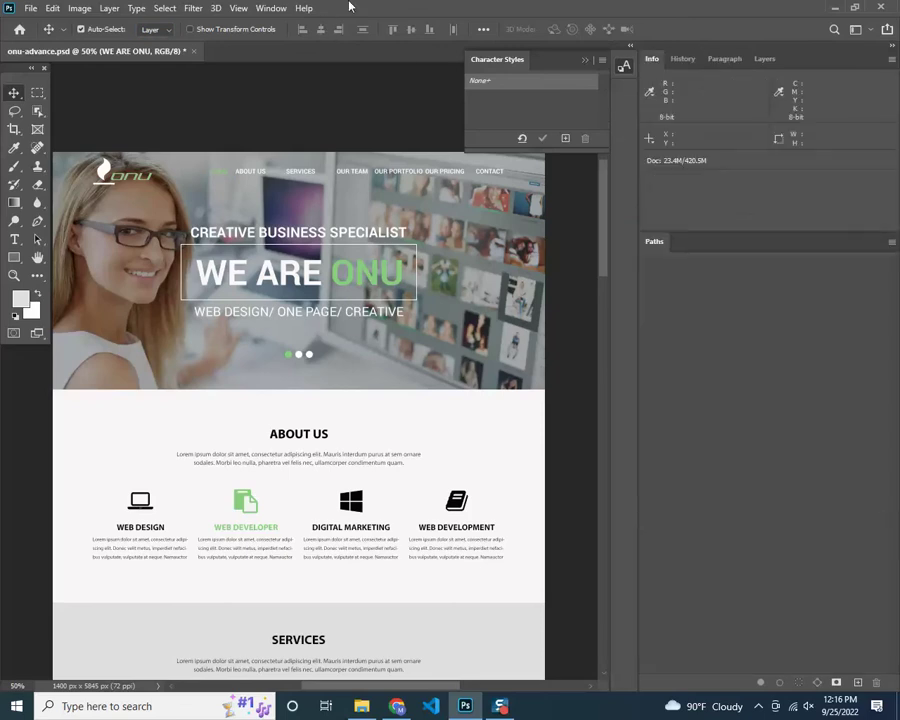
left_click(271, 8)
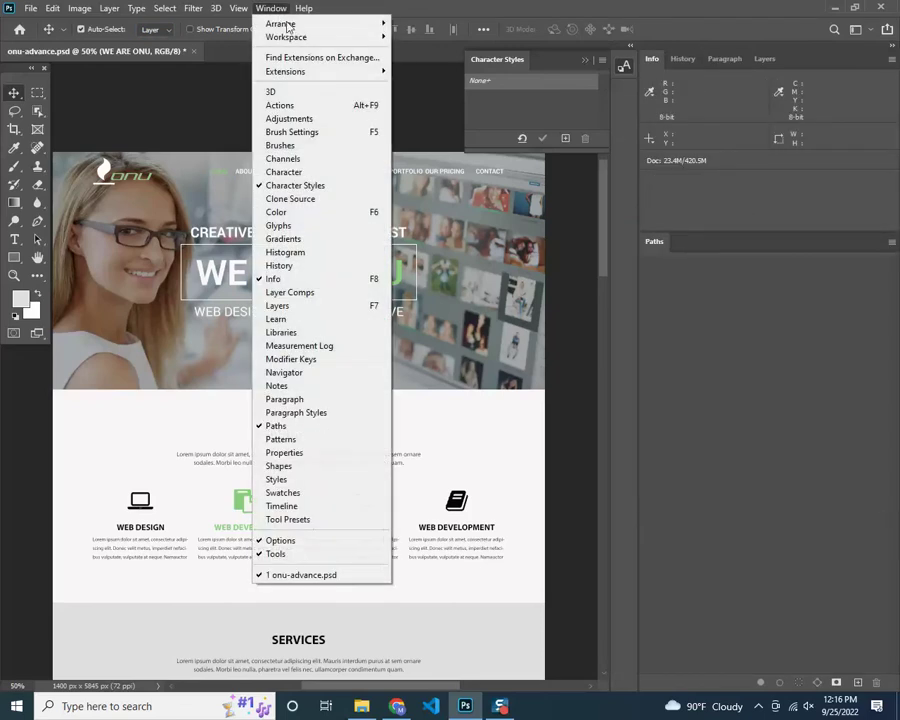
left_click(285, 212)
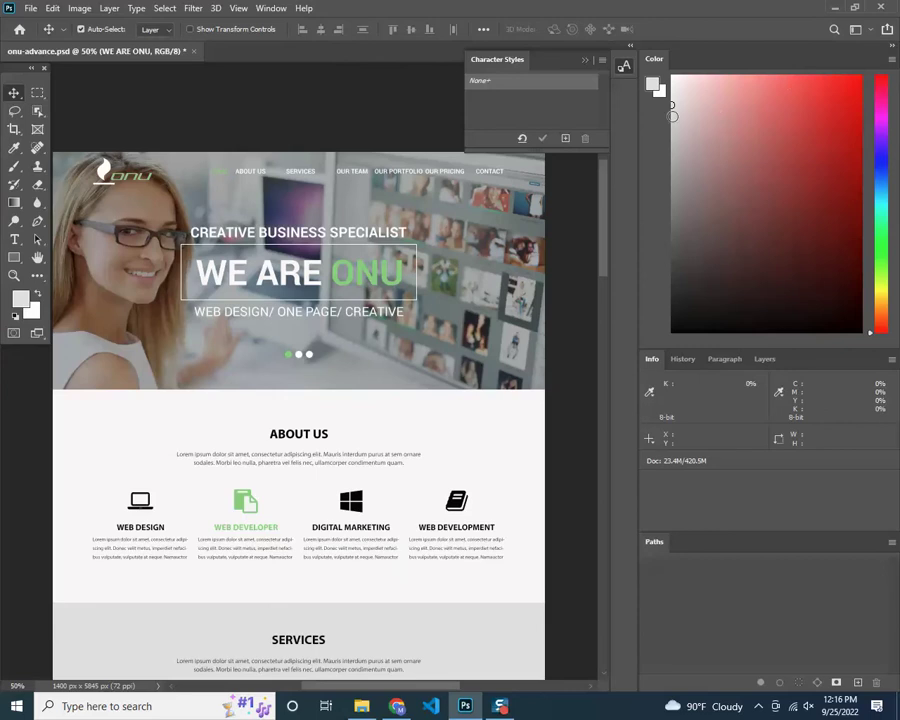
right_click(653, 62)
left_click(674, 76)
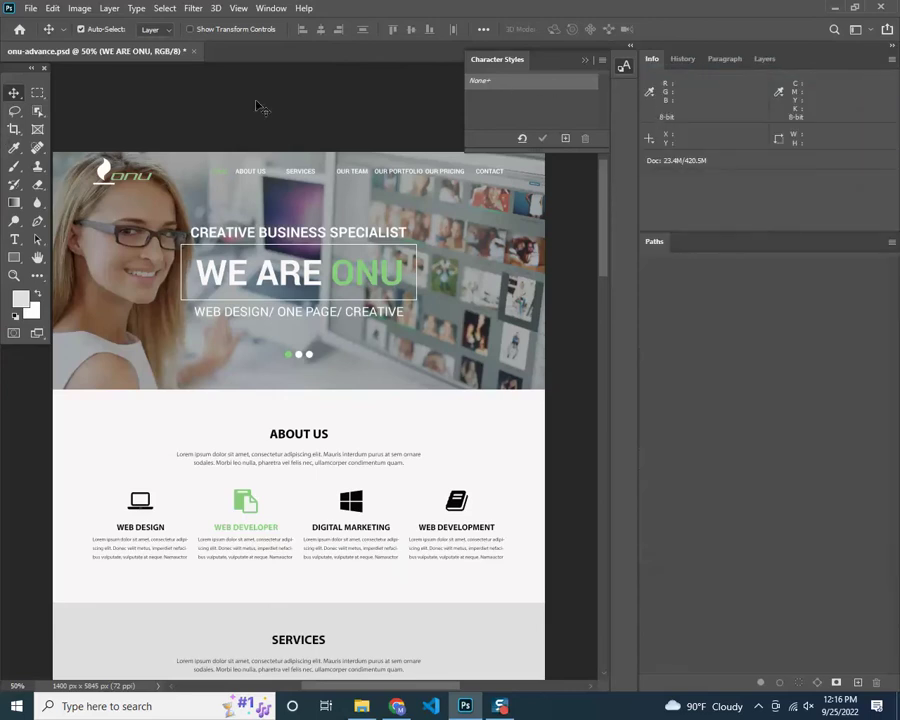
left_click(602, 62)
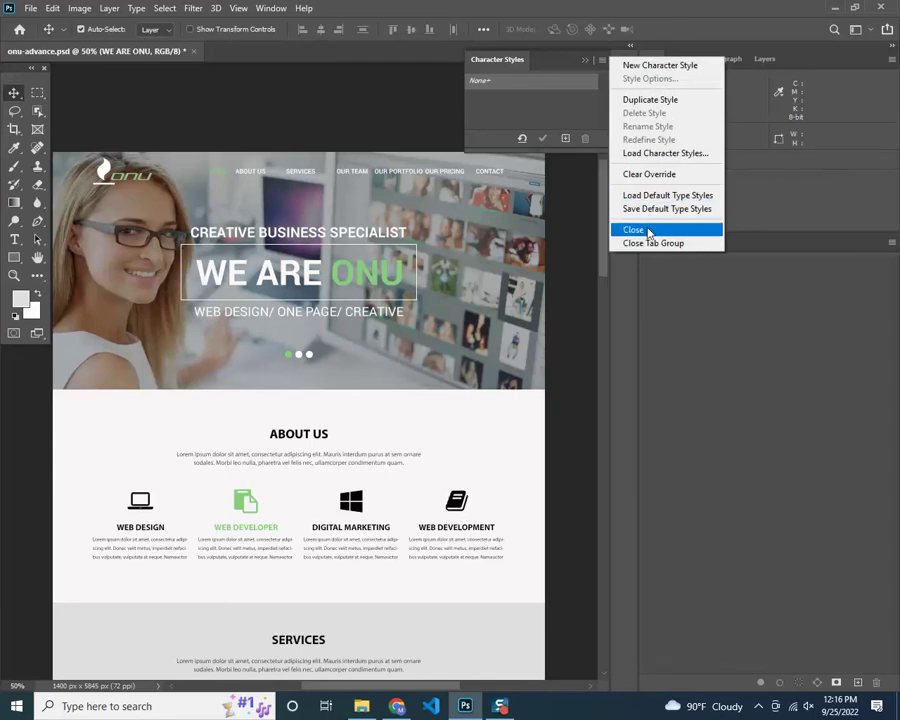
left_click(636, 229)
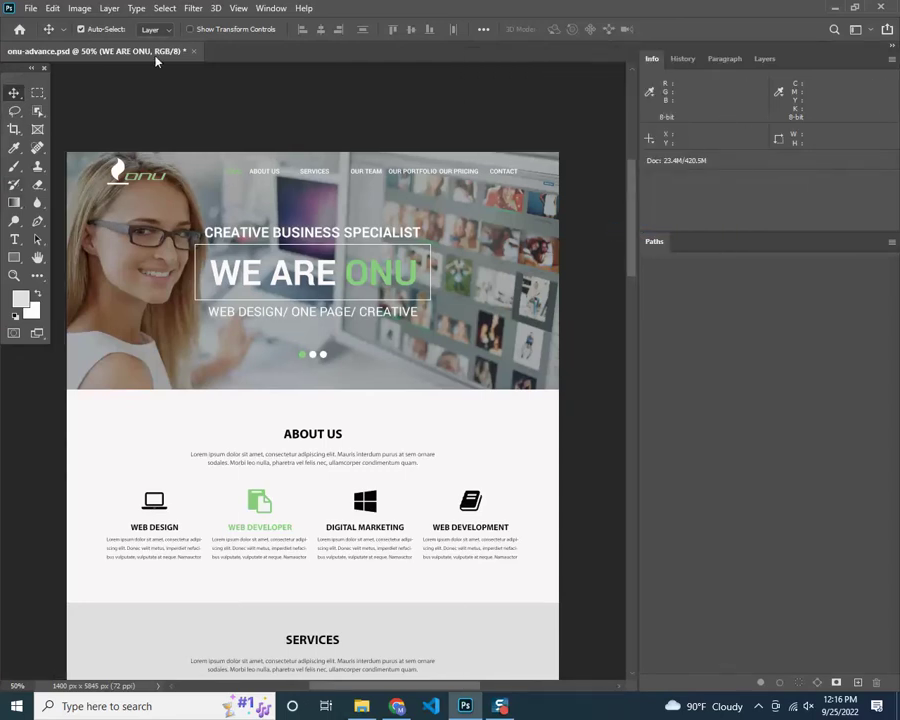
Move the Layers tab so it sits between History and Paragraph
left_click(681, 60)
left_click(726, 61)
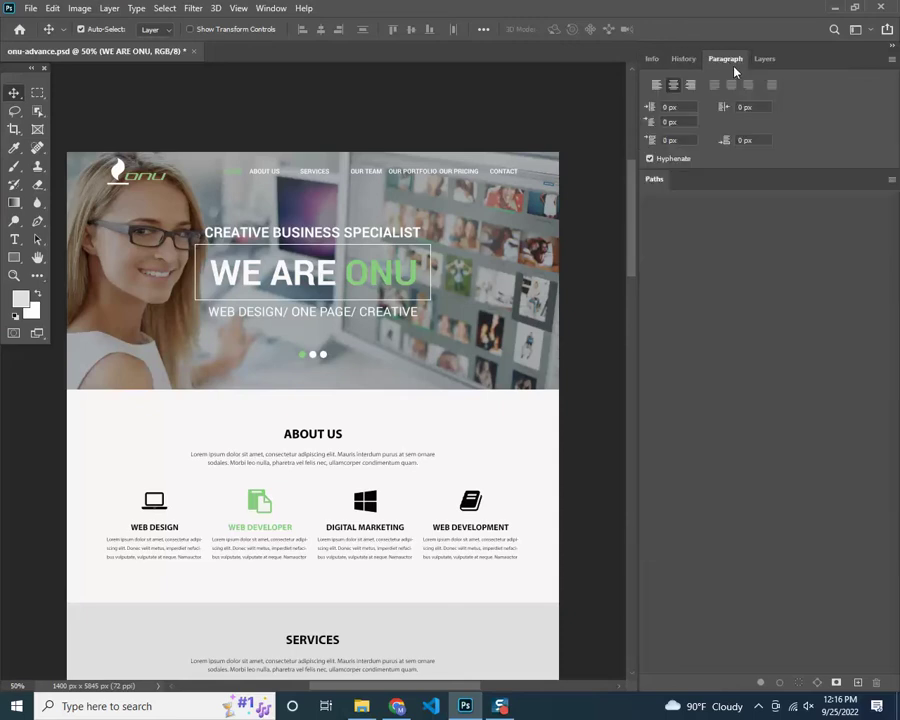
left_click(765, 61)
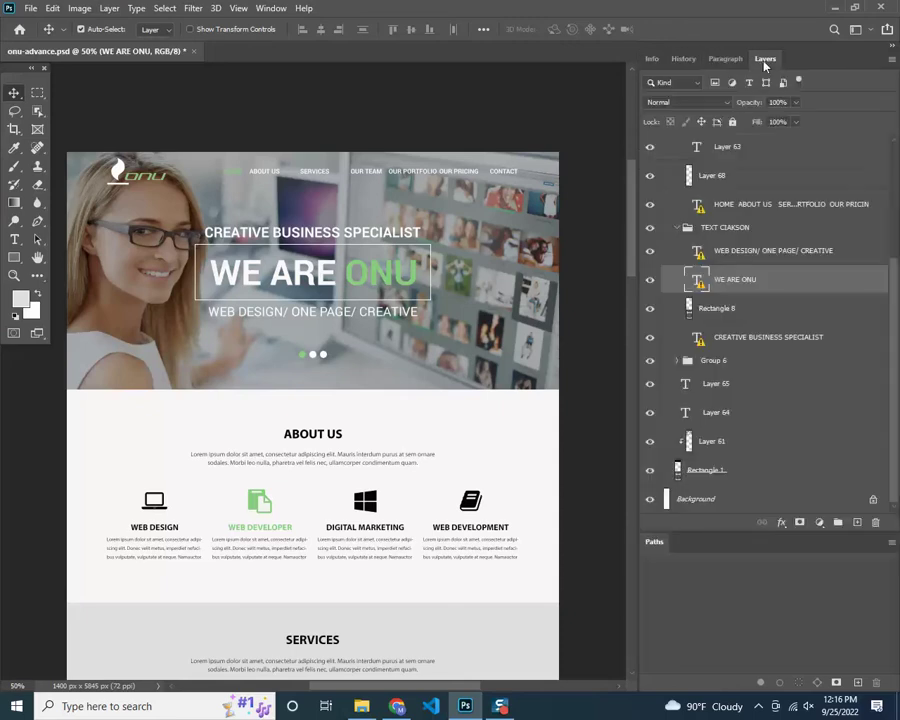
left_click_drag(772, 60, 718, 60)
Switch between the Layers and History tabs, then show the Info readouts
left_click(706, 60)
left_click(695, 60)
left_click(706, 60)
left_click(683, 61)
left_click(707, 61)
left_click(683, 61)
left_click(652, 64)
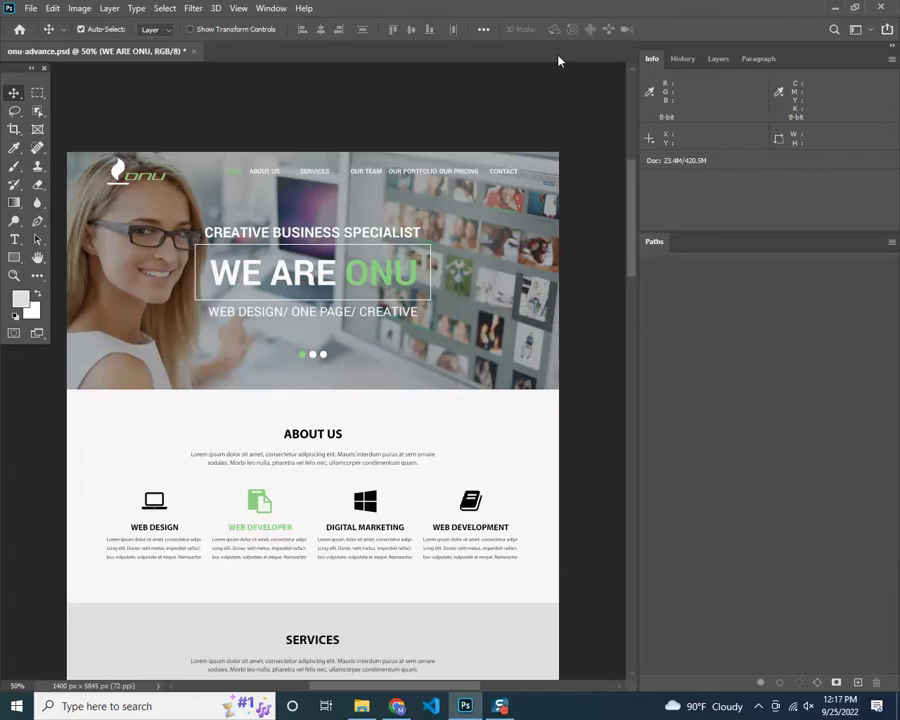
left_click(262, 8)
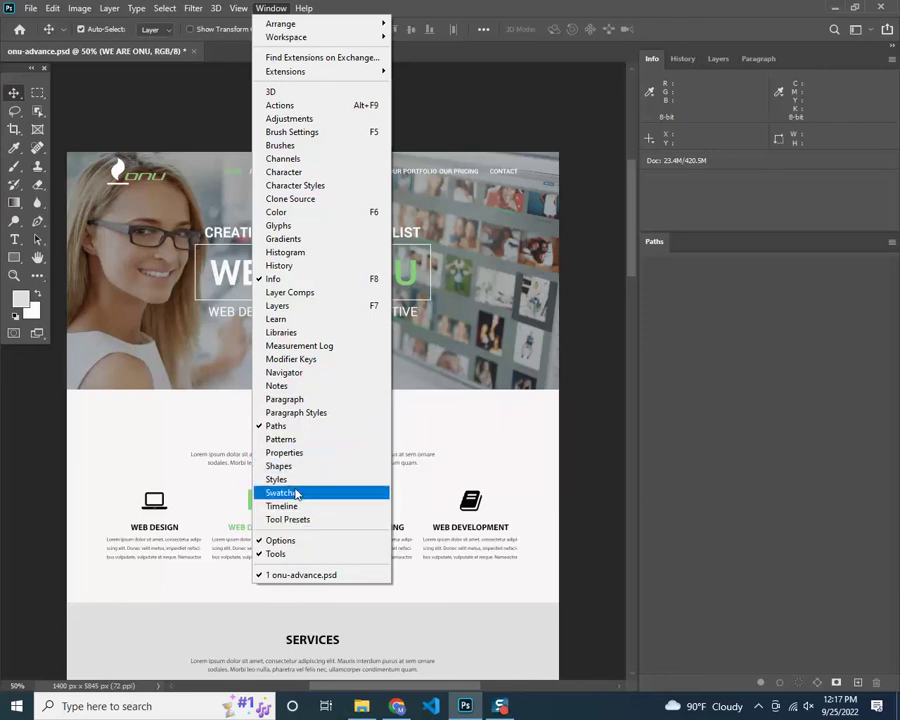
Close the Properties panel and add the Character panel to the docked group
left_click(295, 452)
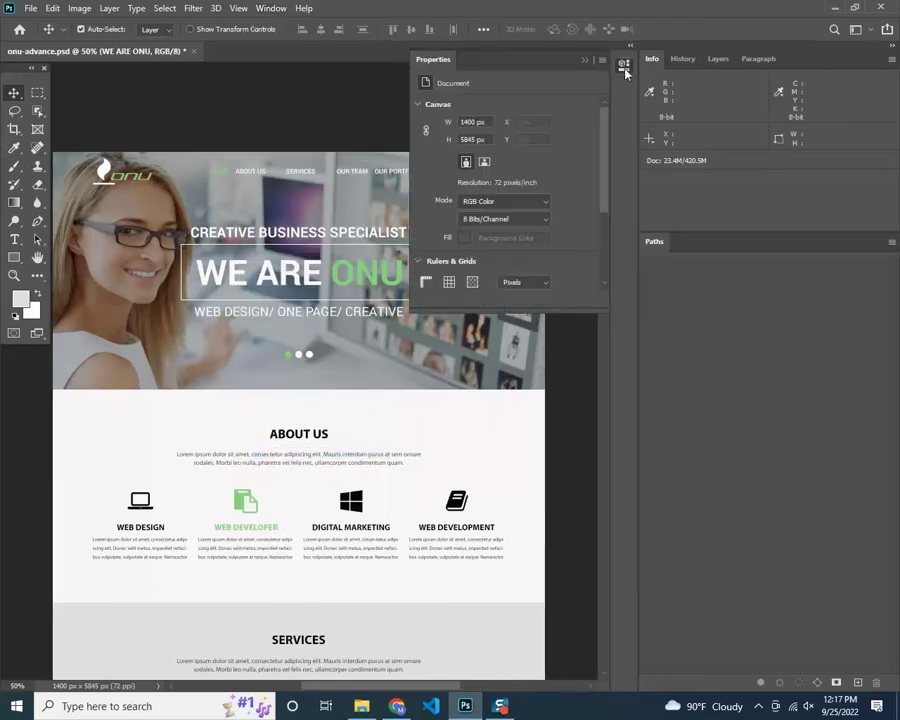
left_click(585, 61)
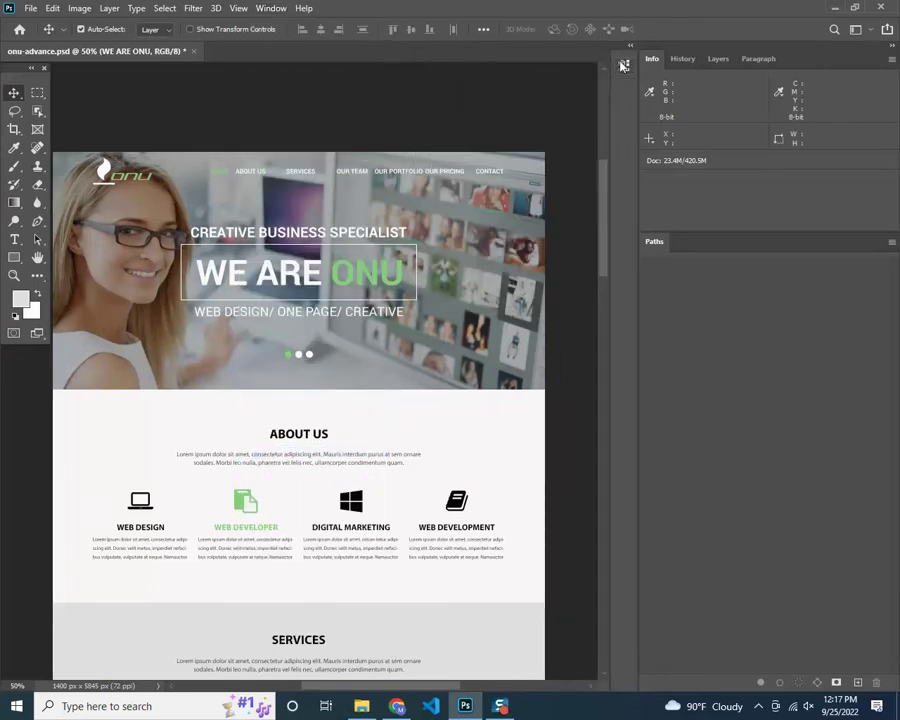
left_click(271, 8)
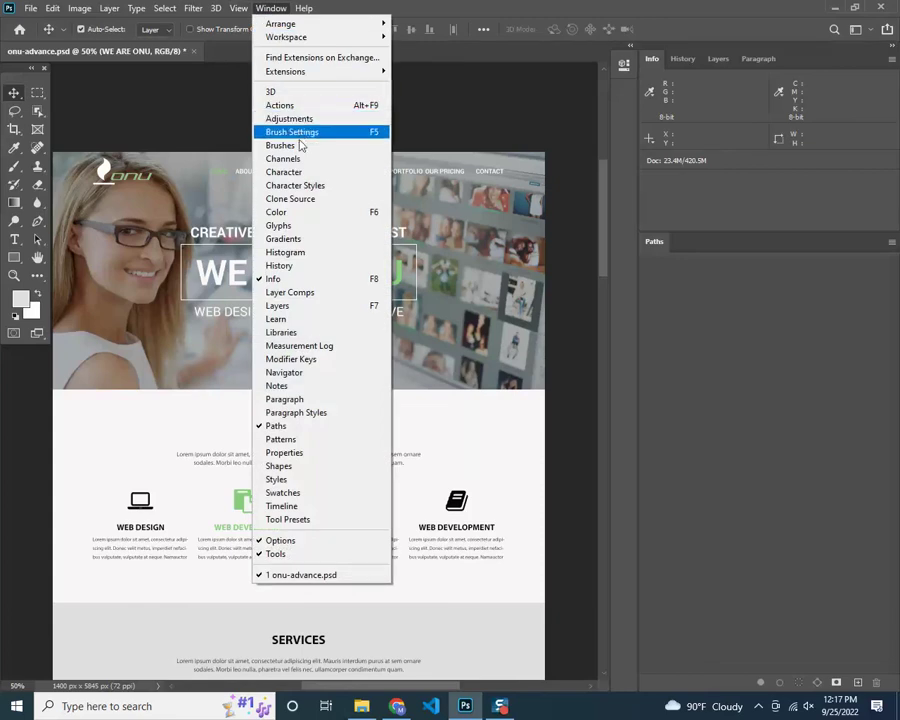
left_click(297, 178)
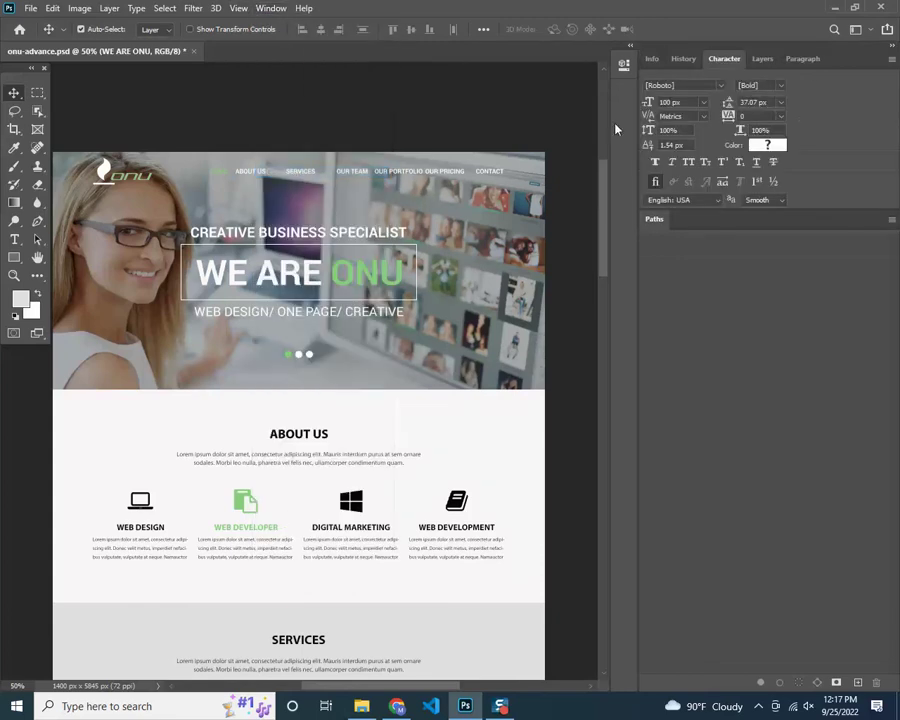
Reorder the tabs to Layers, Info, History, Paragraph, Character and show the layer list
left_click(660, 60)
left_click(684, 59)
left_click(738, 60)
left_click(762, 59)
left_click(813, 60)
left_click_drag(816, 60, 731, 64)
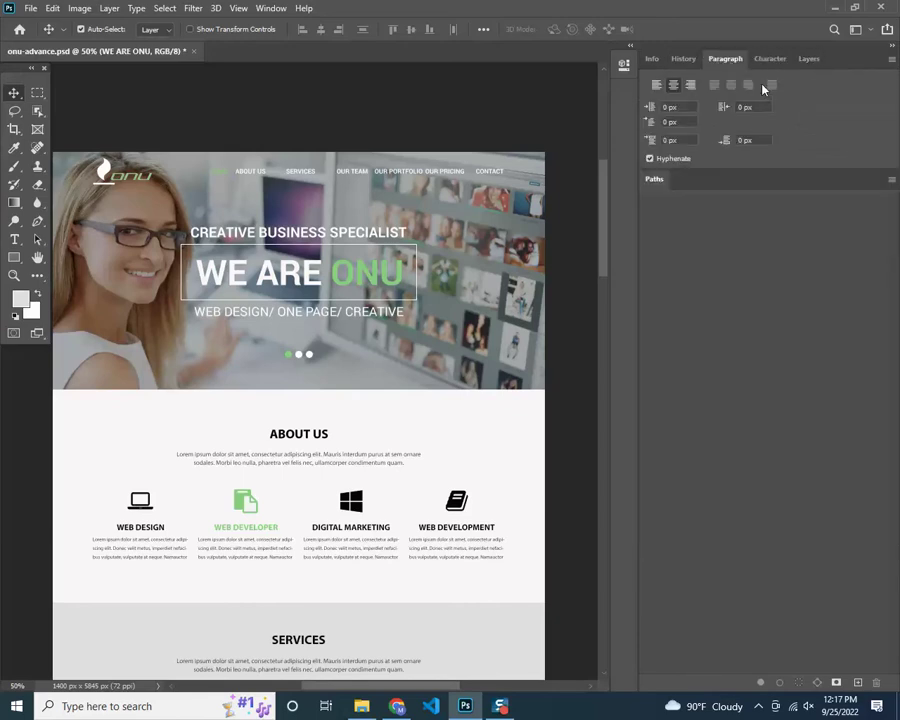
left_click_drag(809, 60, 650, 63)
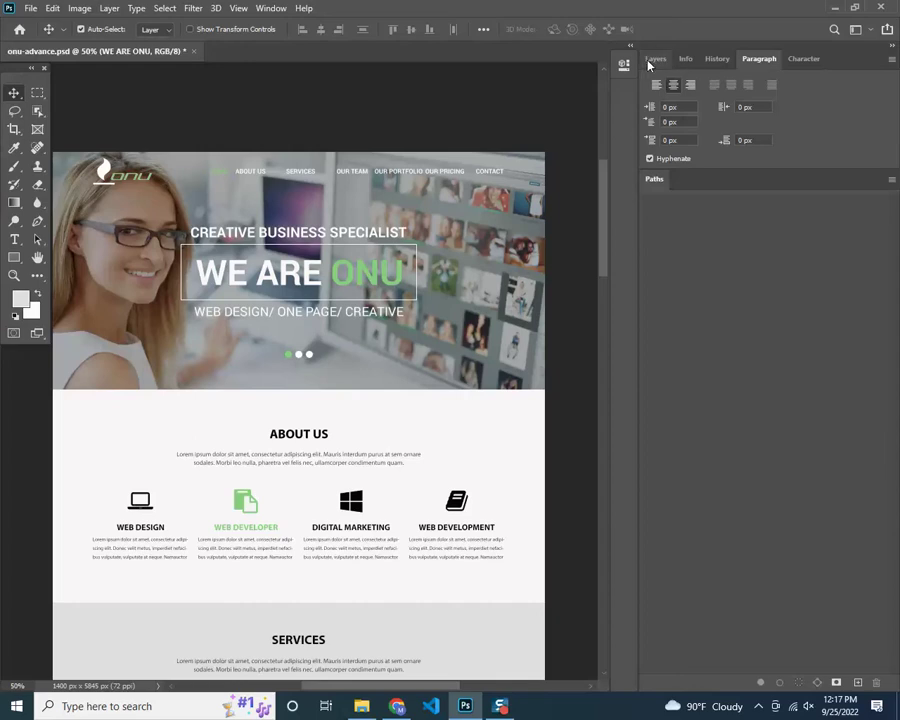
left_click(655, 60)
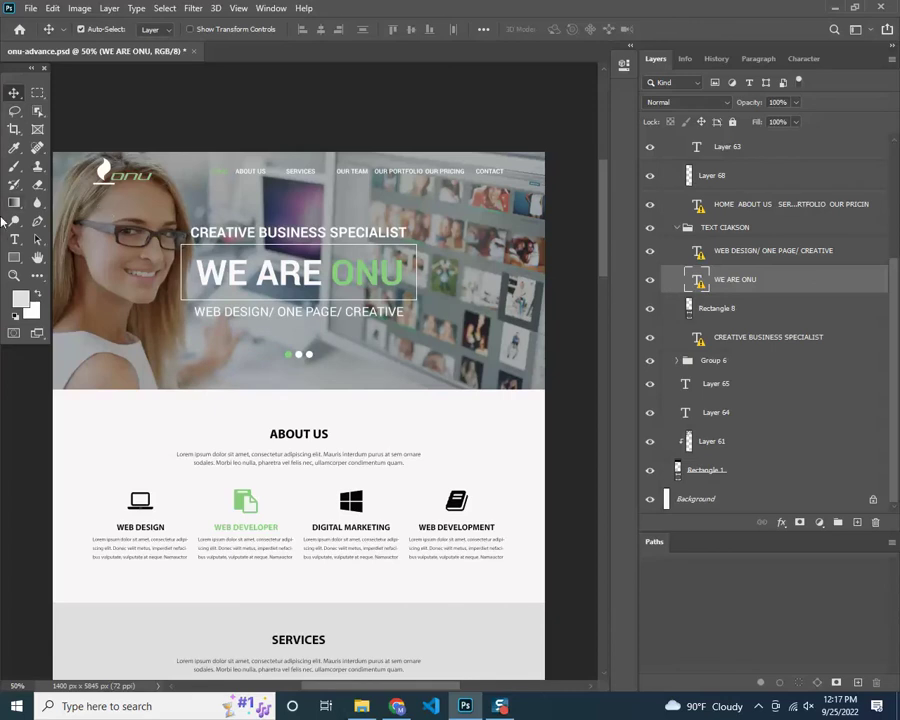
left_click(51, 8)
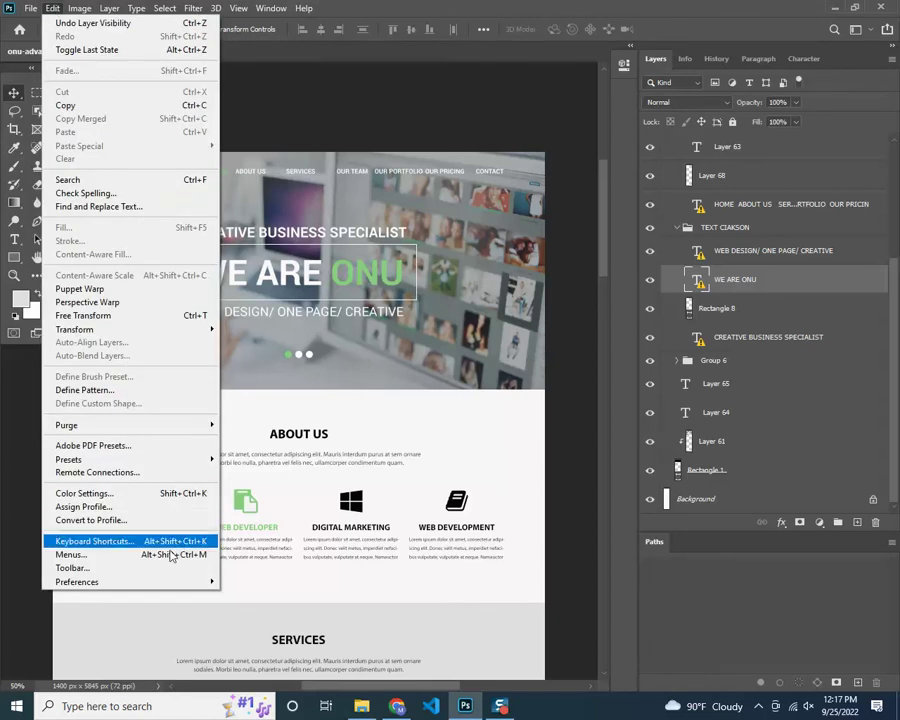
mouse_move(181, 585)
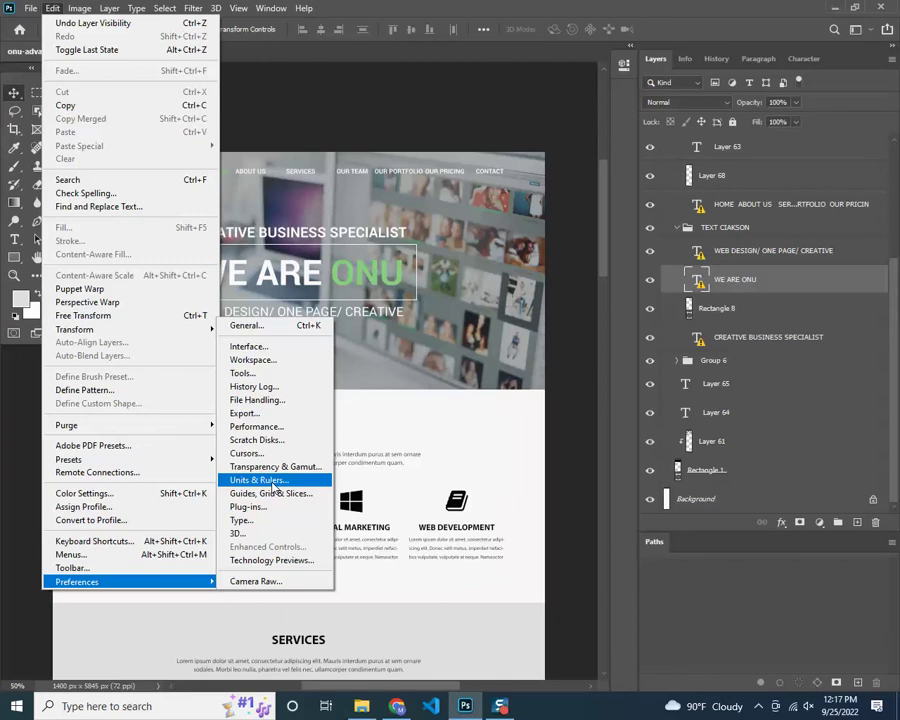
left_click(272, 481)
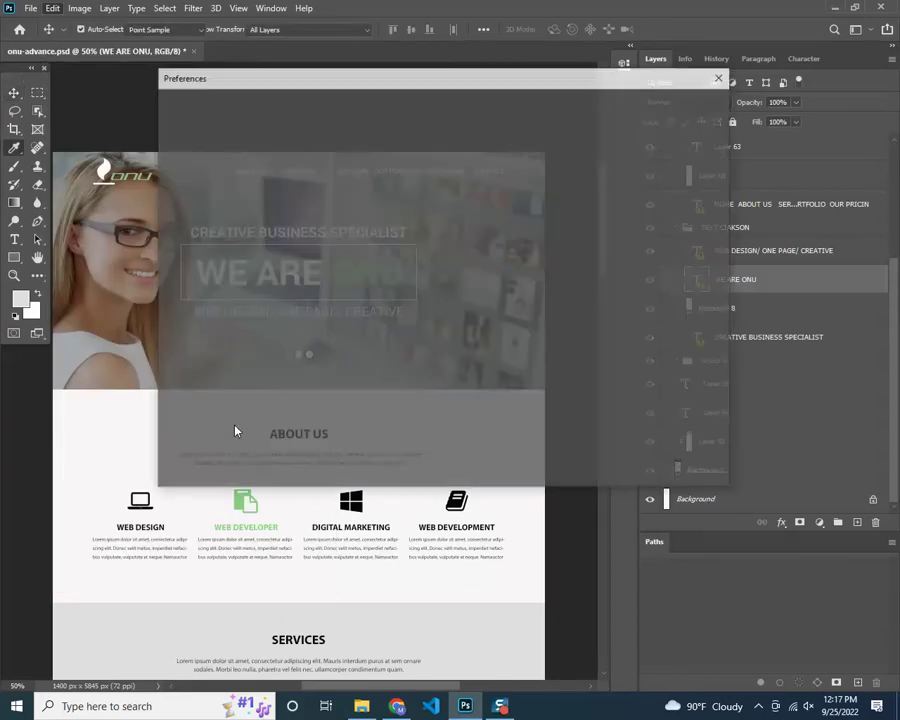
left_click_drag(334, 87, 407, 103)
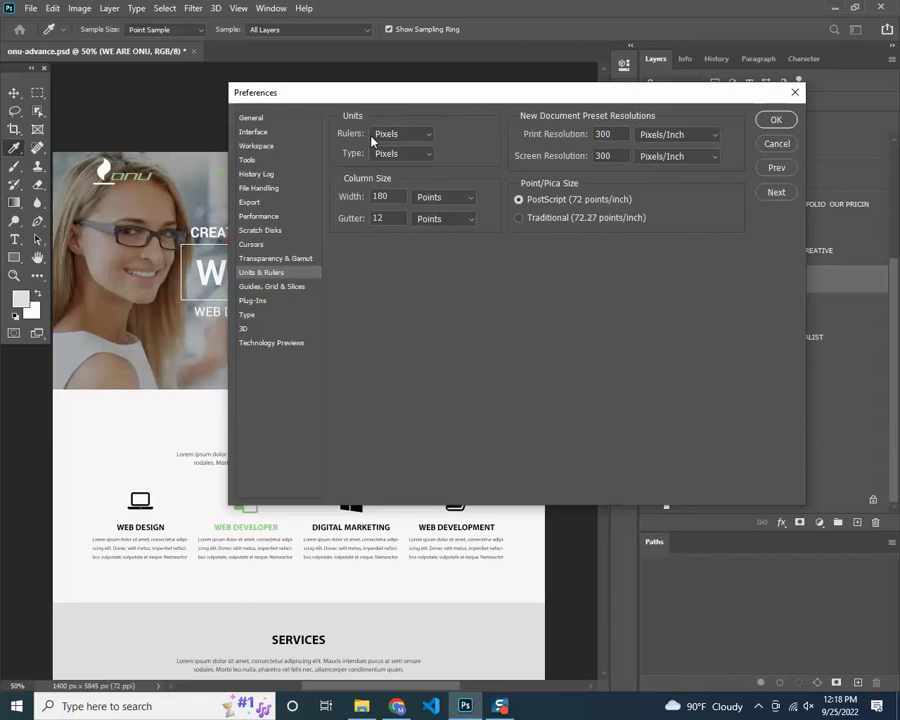
left_click(382, 137)
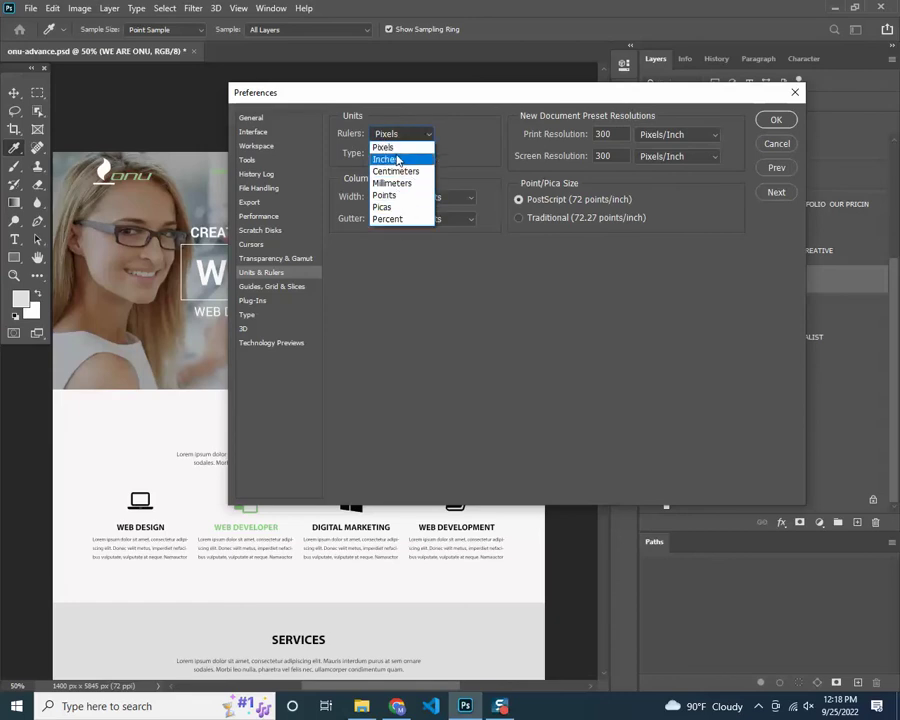
left_click(397, 160)
left_click(400, 134)
left_click(386, 147)
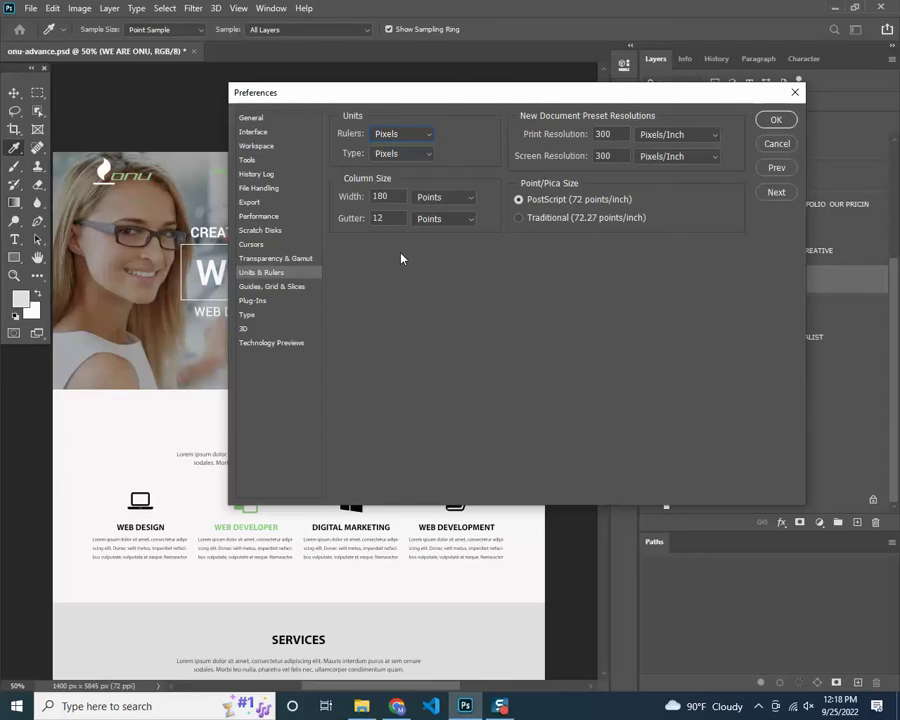
left_click(405, 155)
left_click(395, 246)
key("Tab")
key("Tab")
left_click(604, 134)
left_click(440, 218)
left_click(440, 222)
double_click(380, 218)
double_click(374, 196)
left_click(775, 121)
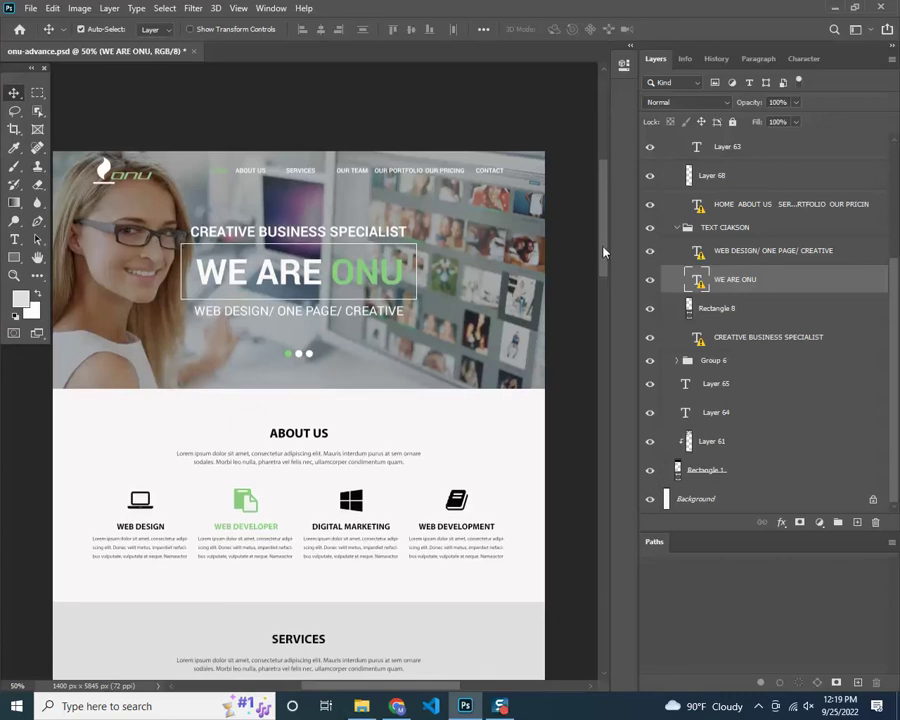
Select Layer 61, the banner photo layer at 70% opacity
scroll(604, 250, "down", 1)
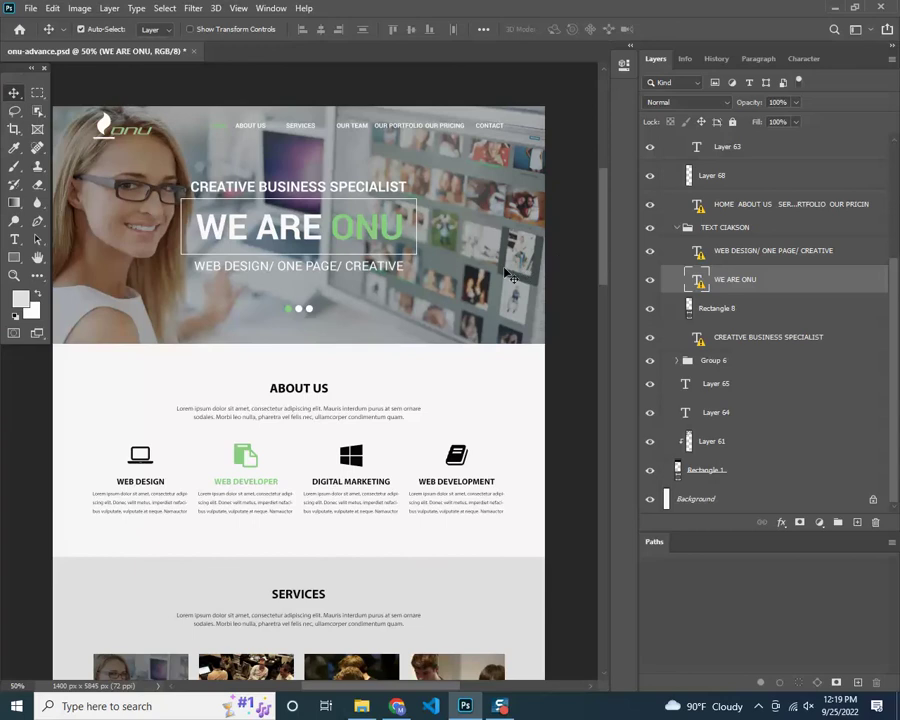
left_click(127, 170)
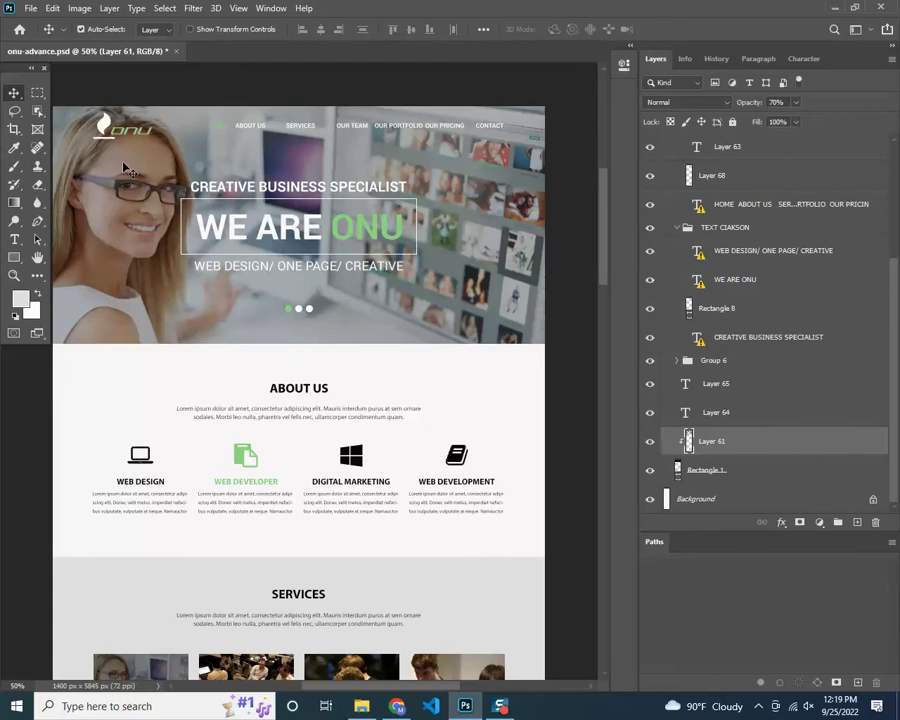
scroll(136, 292, "down", 1)
scroll(136, 292, "up", 1)
Hide all layers except Layer 61 and raise its opacity from 70% to 100%
left_click(650, 442, "alt")
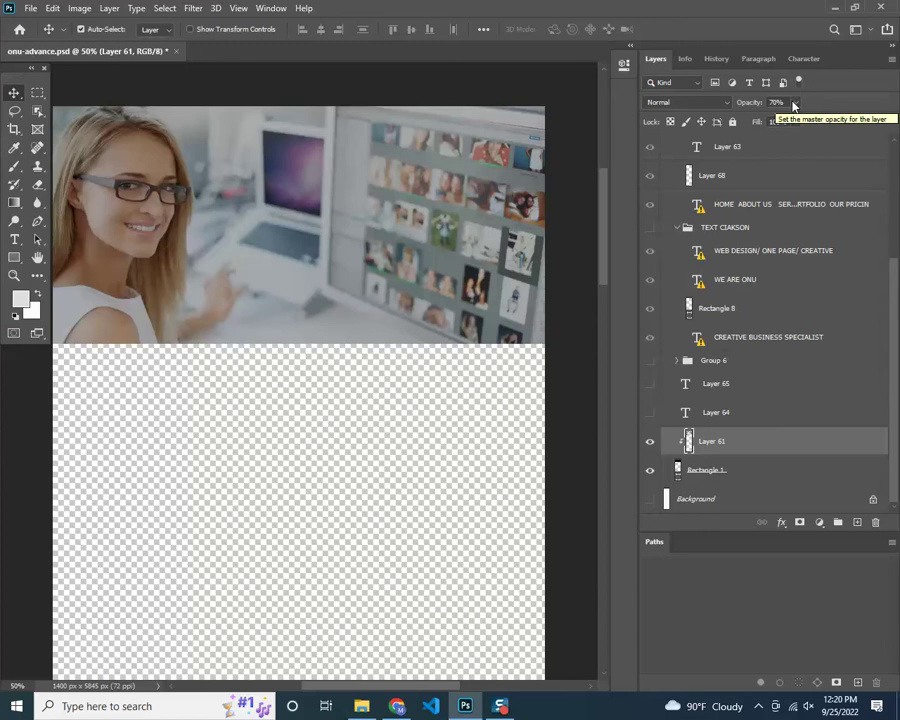
left_click(795, 104)
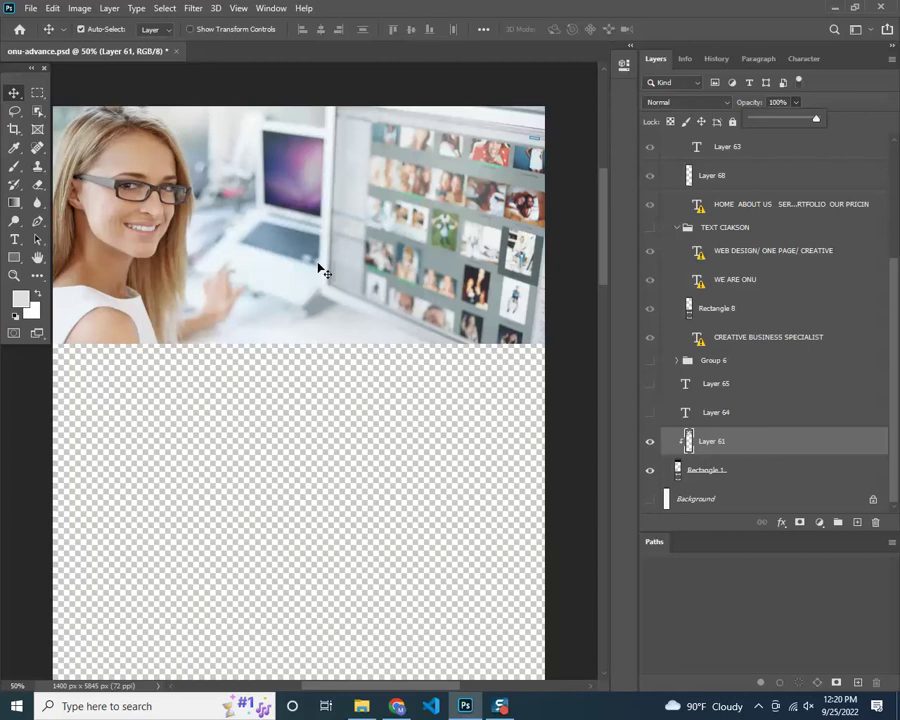
left_click(295, 402)
left_click(295, 402)
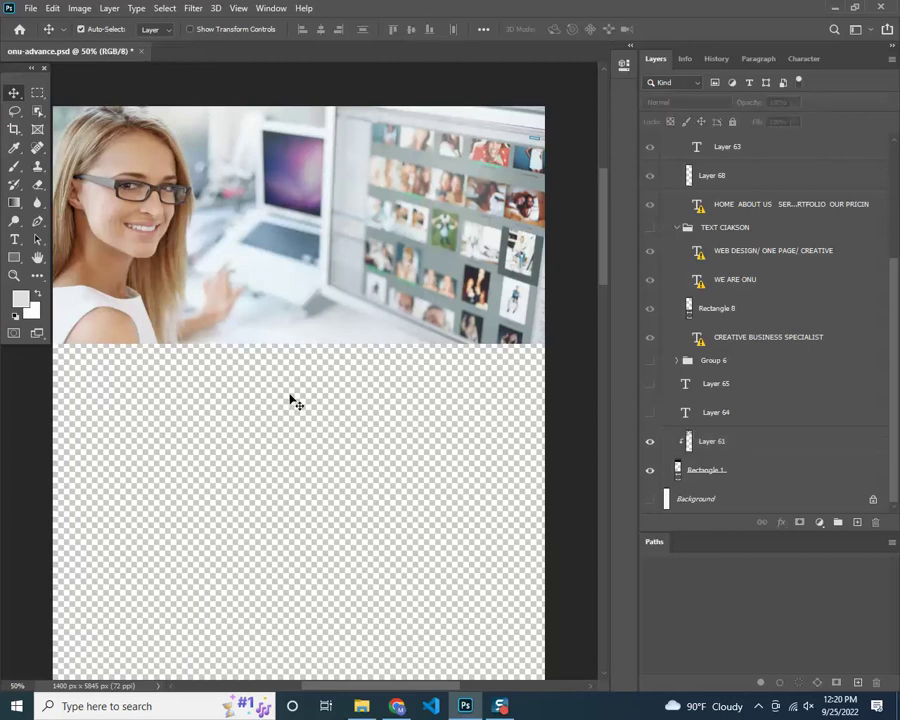
left_click(784, 449)
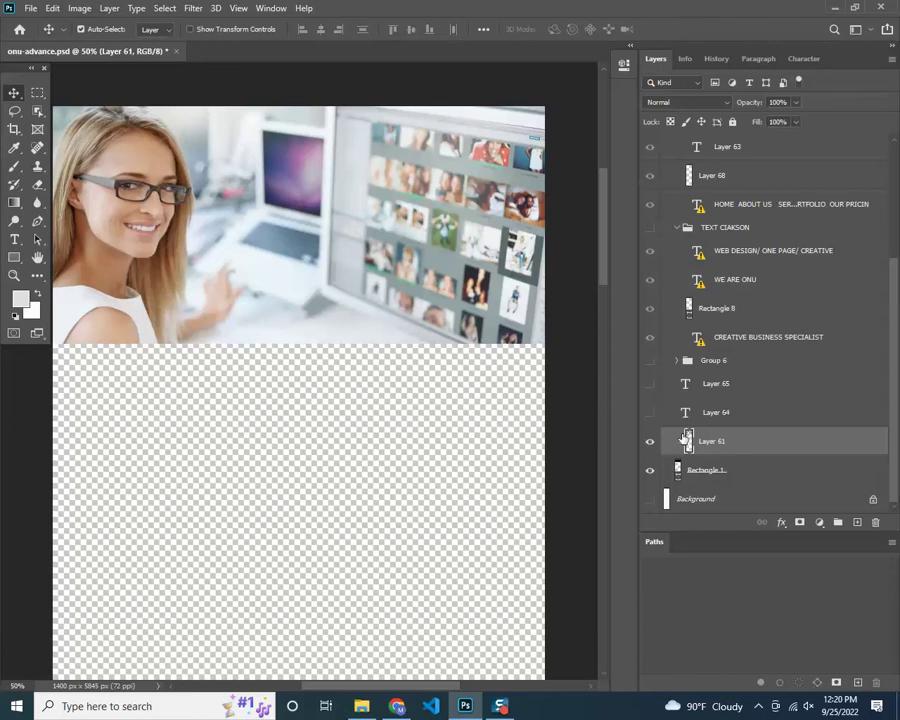
left_click(717, 58)
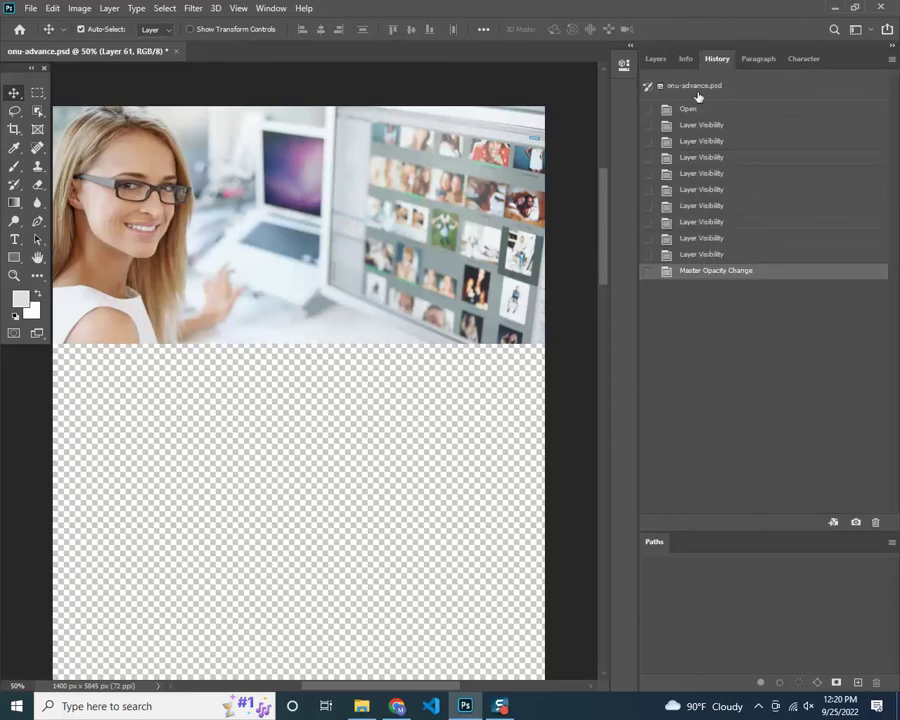
Revert to the onu-advance.psd History snapshot, then reselect Layer 61 in Layers
left_click(696, 88)
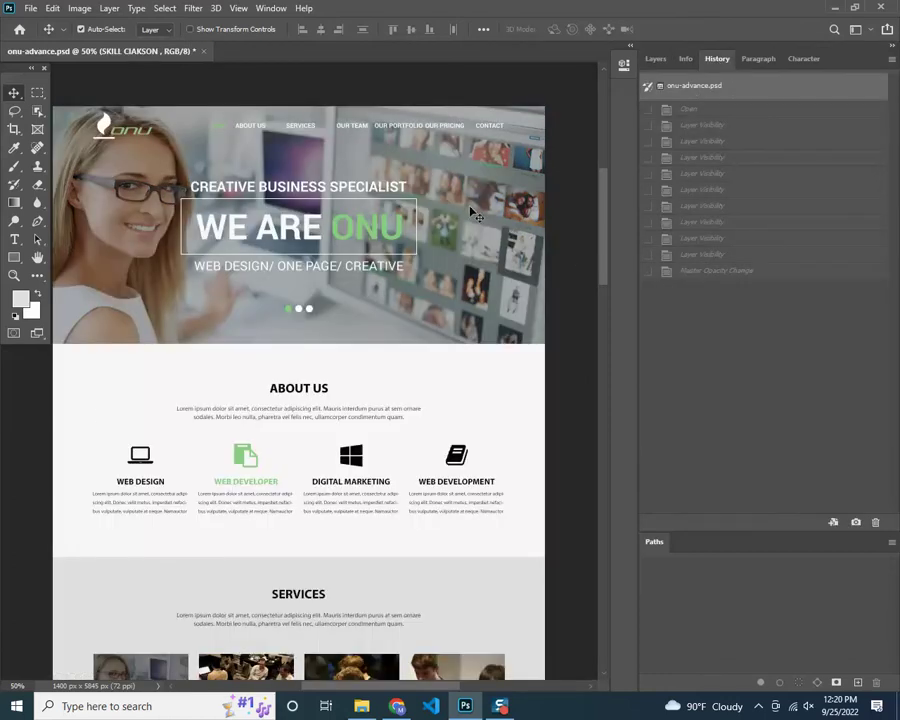
left_click(83, 117)
left_click(655, 58)
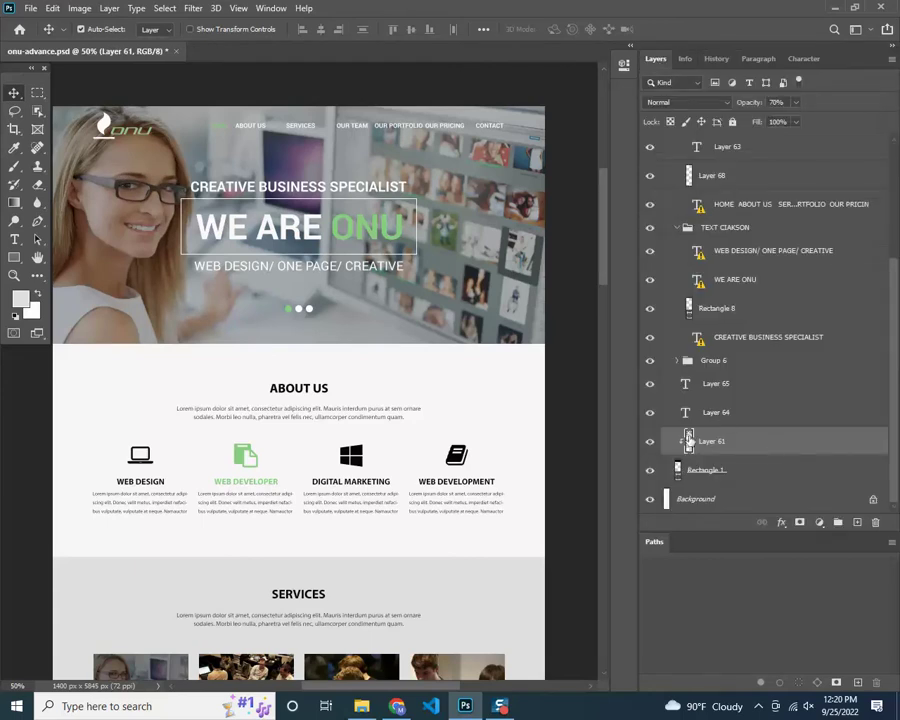
left_click(713, 177)
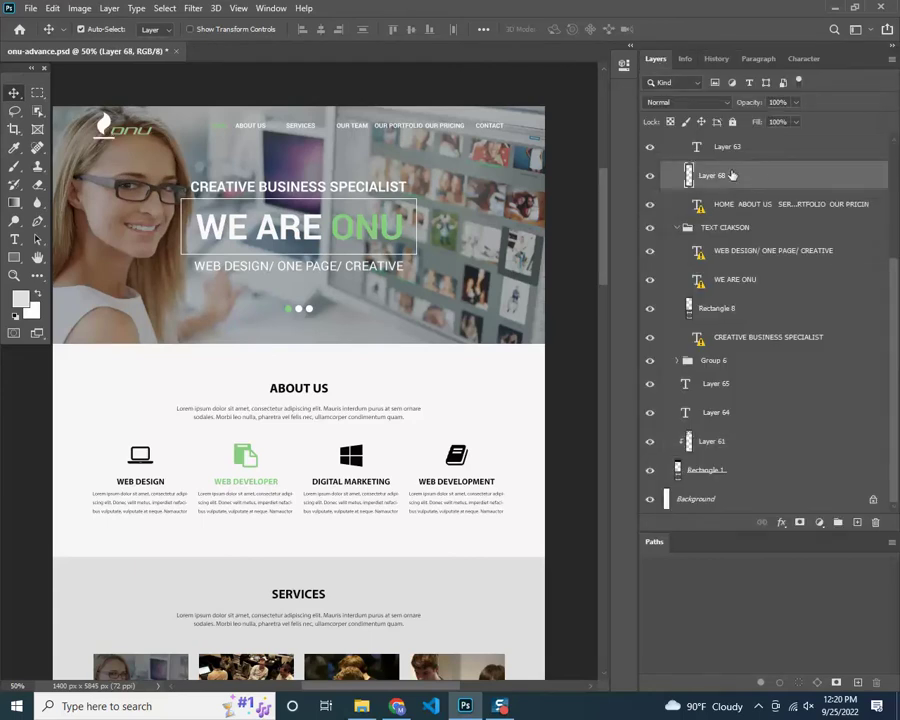
left_click(682, 444)
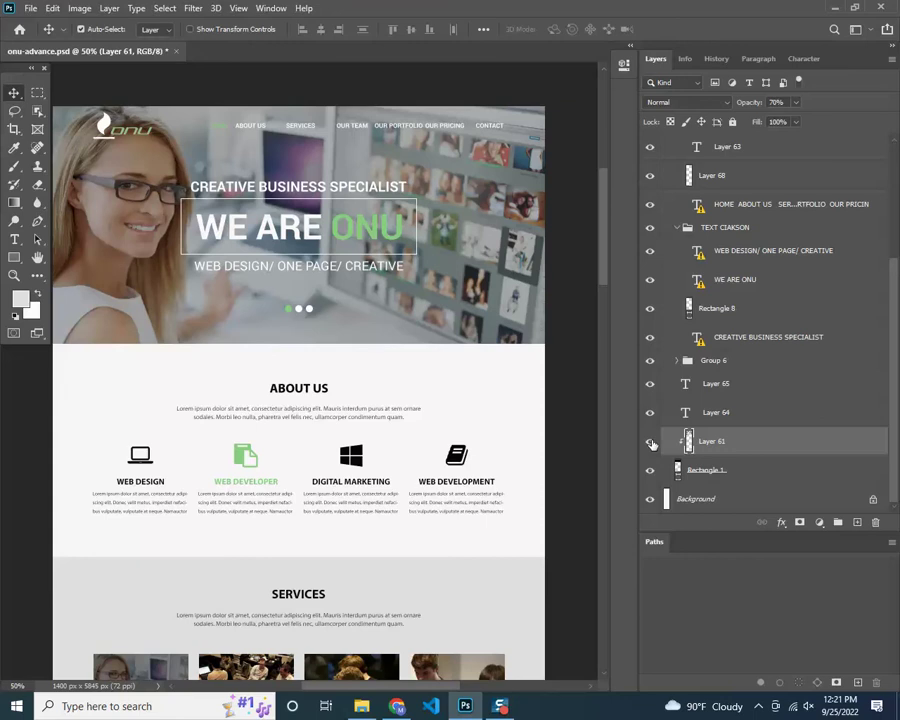
Isolate Layer 61 again by hiding the other layers, and dismiss the opacity slider
left_click(651, 444, "alt")
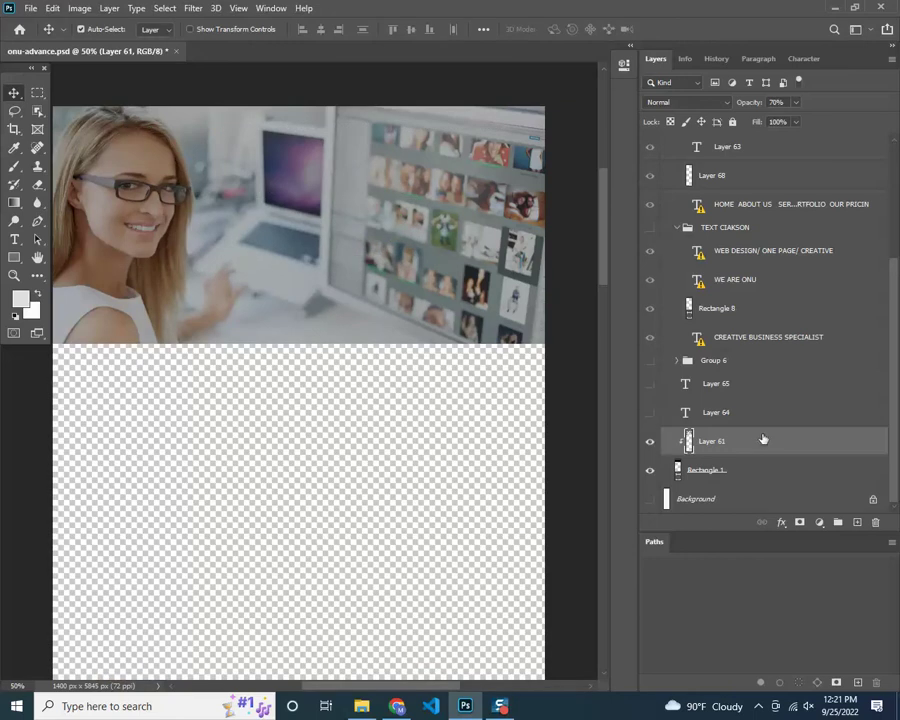
left_click(796, 103)
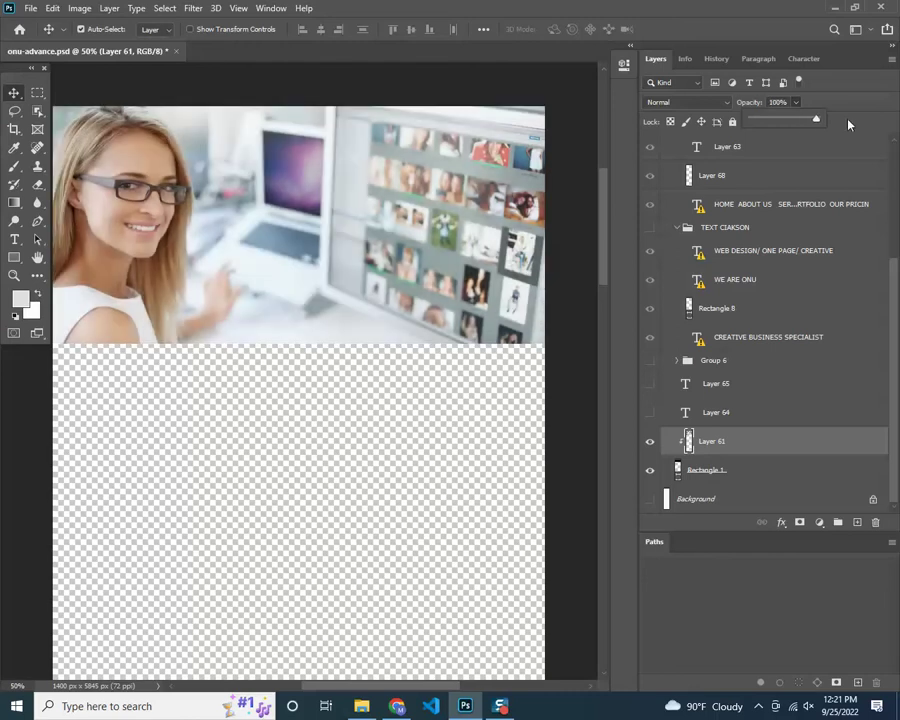
left_click(848, 124)
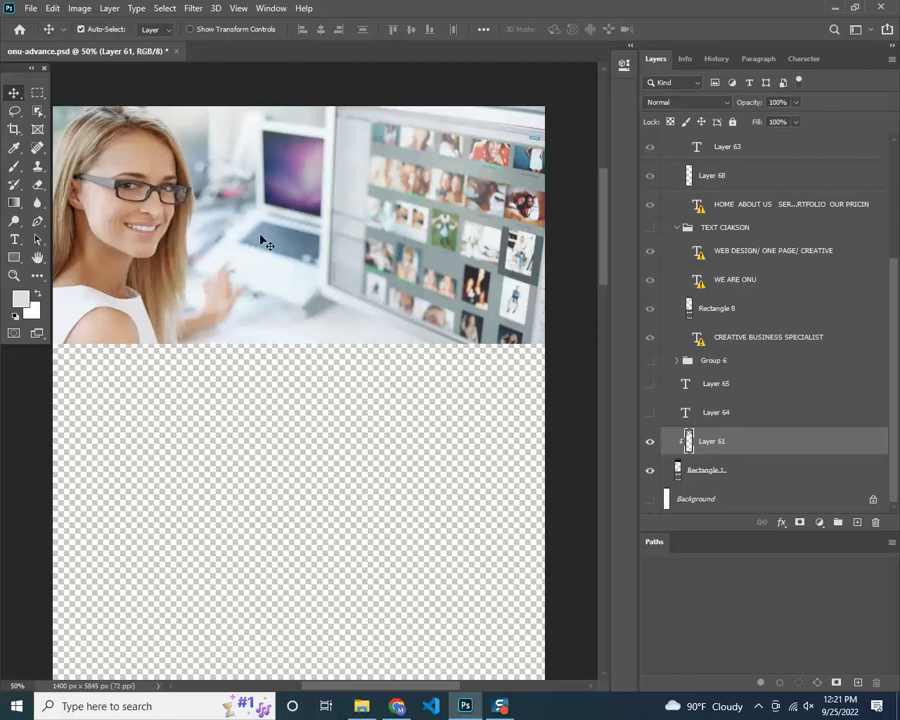
left_click(80, 8)
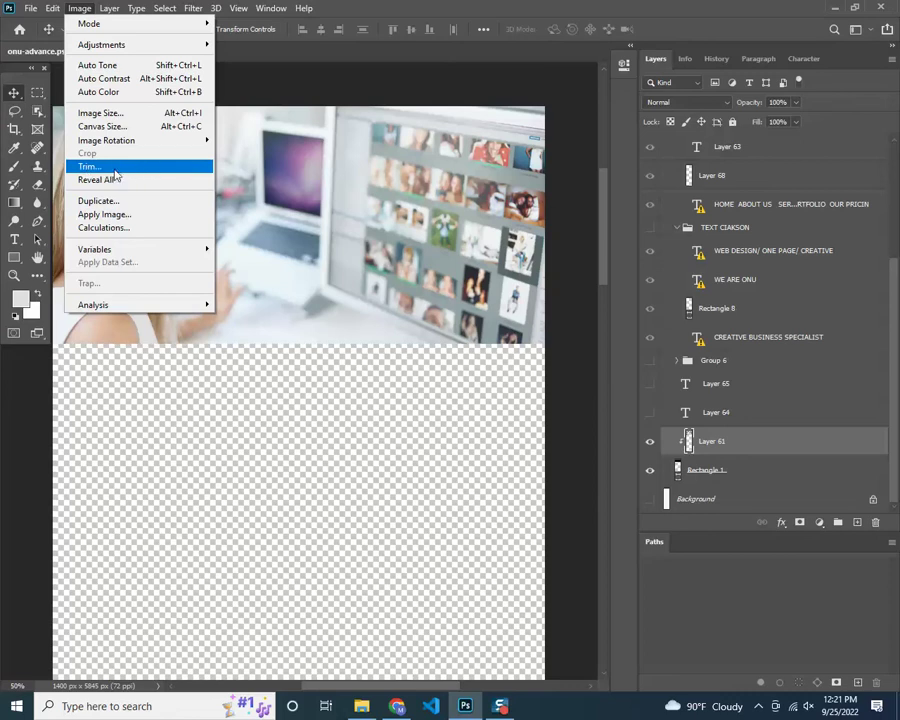
Trim transparent pixels from all four sides, leaving a 1400 × 675 px canvas
left_click(92, 167)
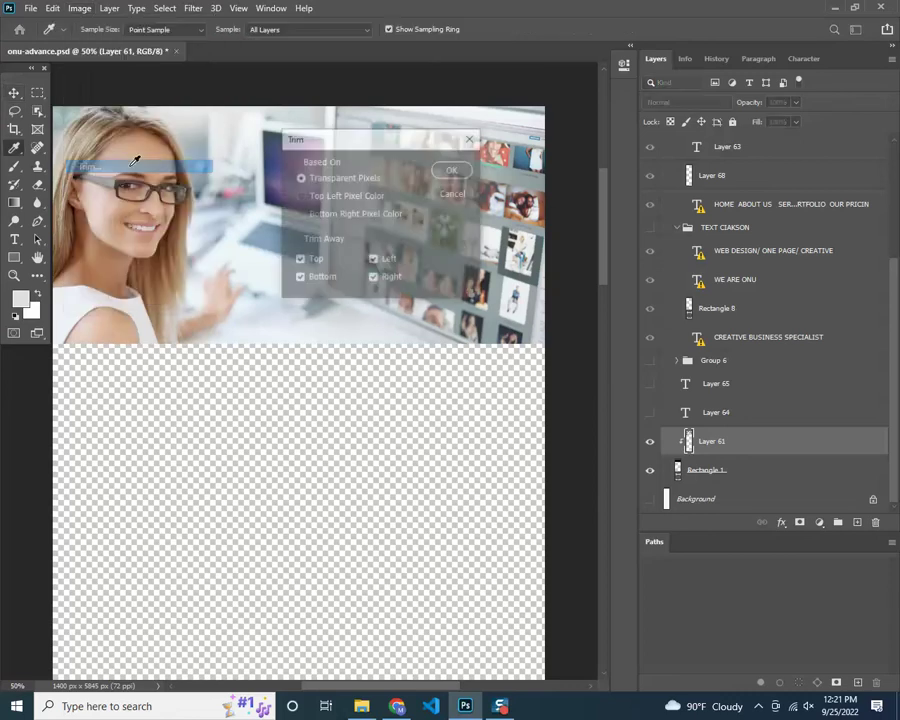
left_click_drag(363, 140, 437, 109)
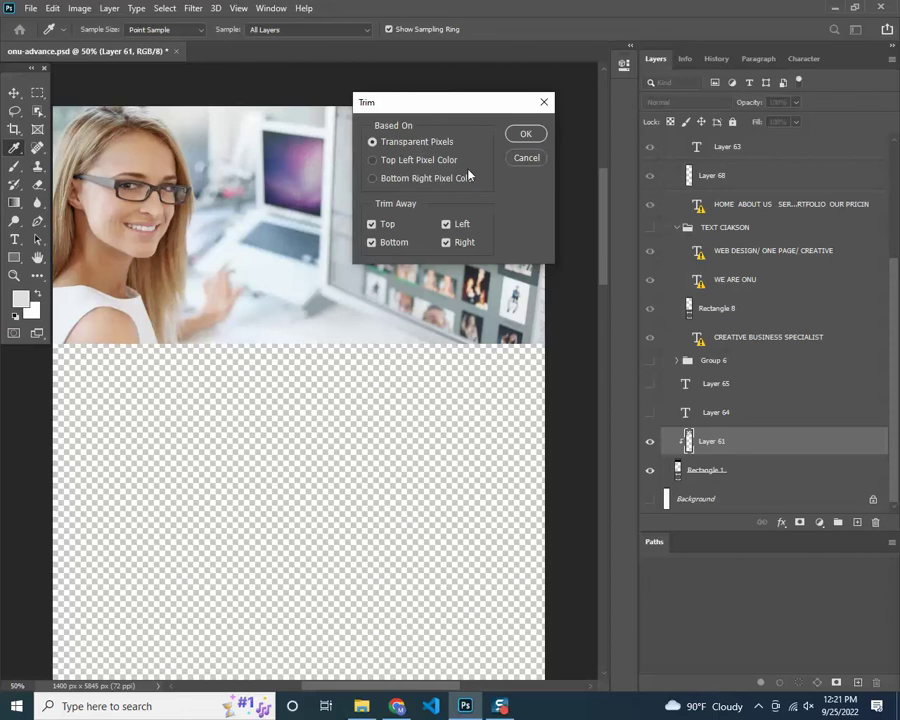
left_click(526, 134)
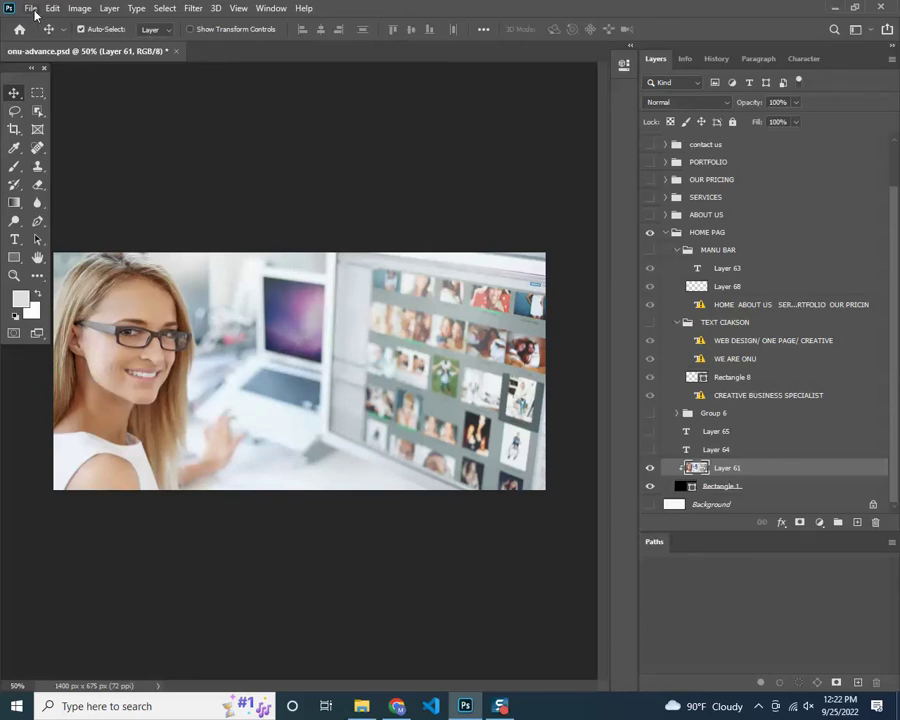
Export the 1400 x 675 px banner through Save for Web (Legacy) as a quality-100 JPEG
left_click(33, 9)
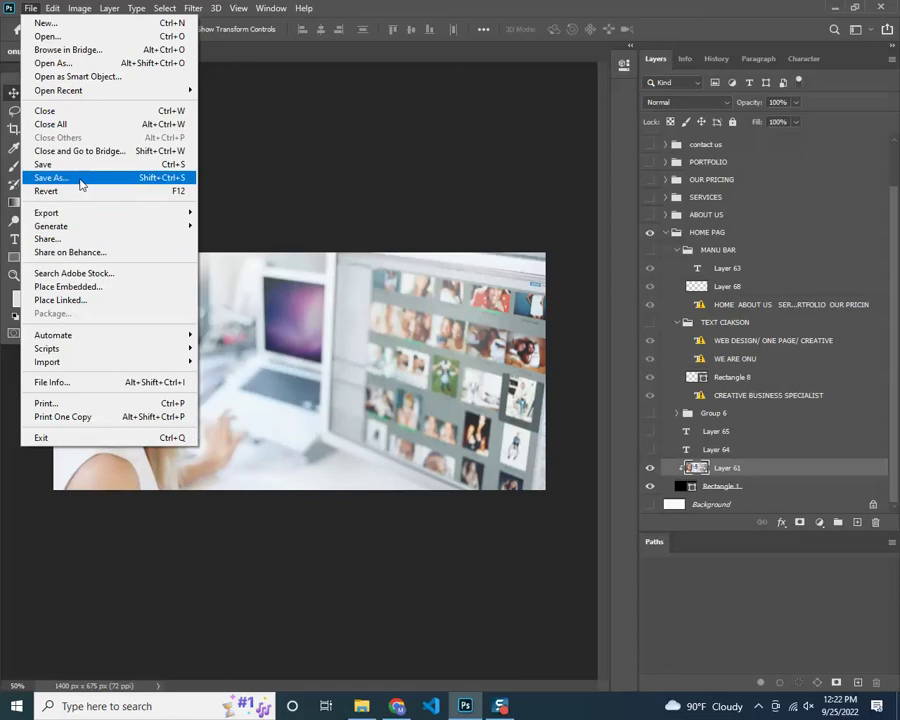
mouse_move(81, 213)
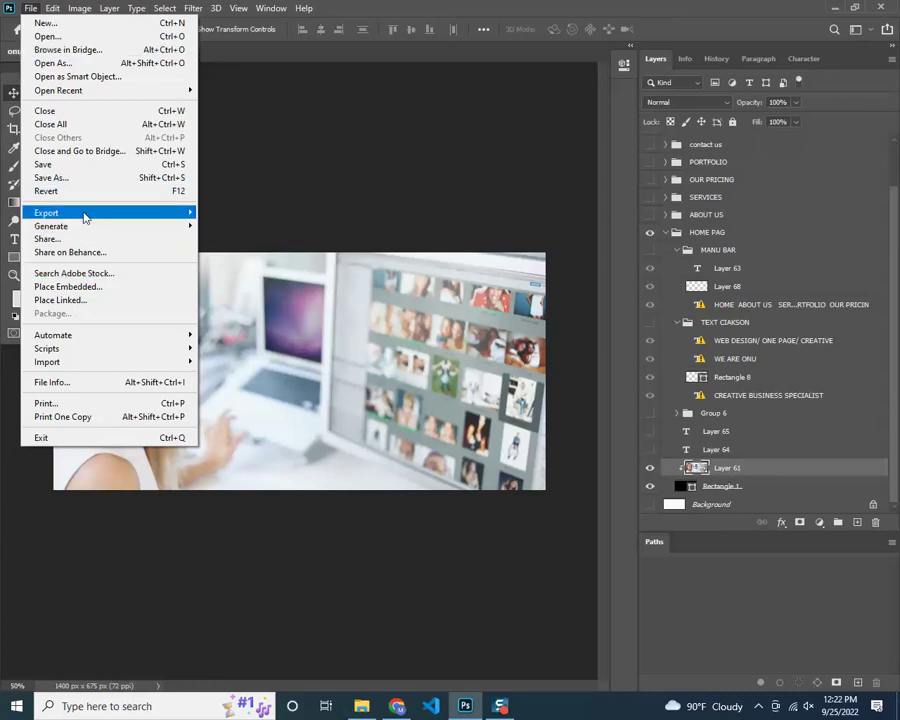
mouse_move(126, 216)
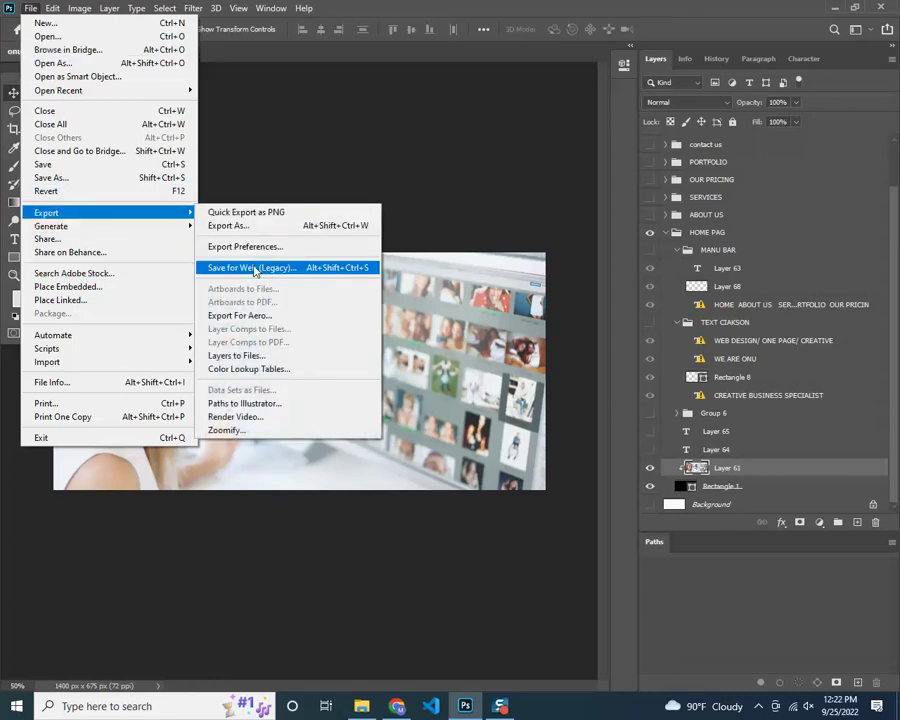
left_click(255, 268)
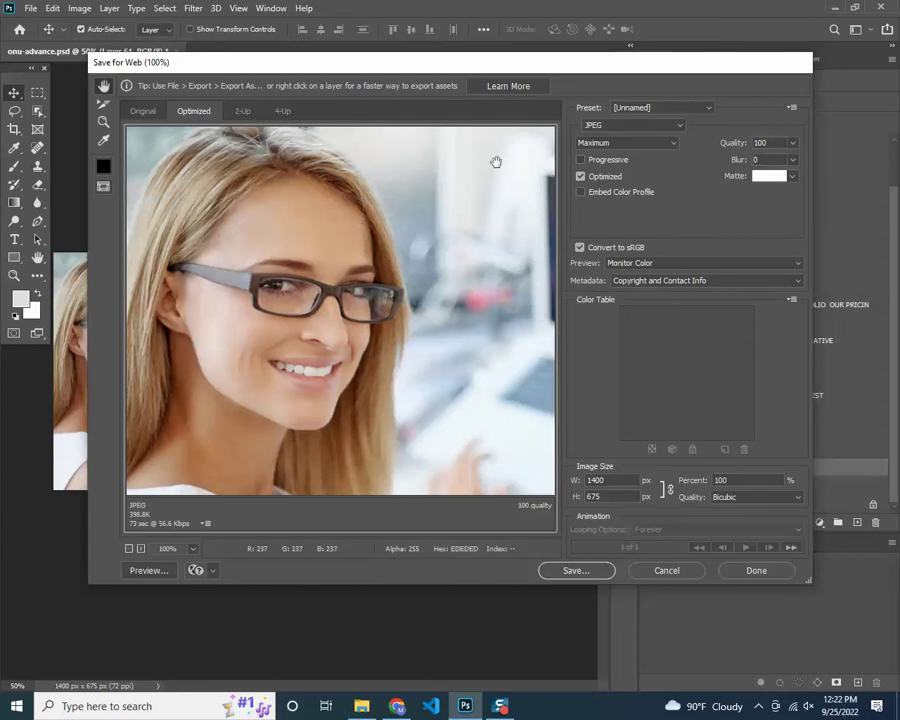
left_click(599, 130)
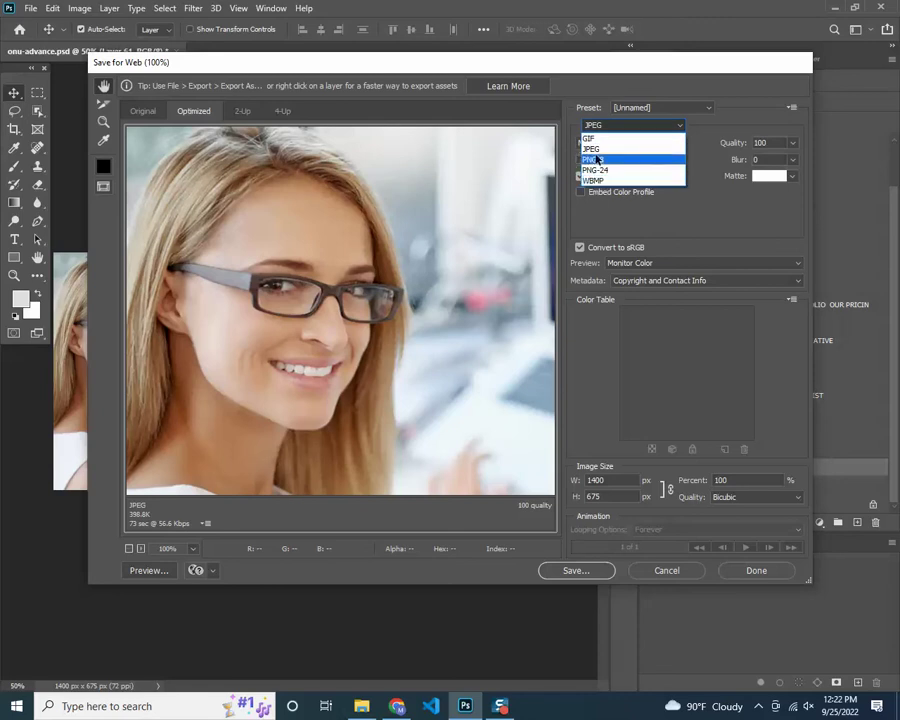
left_click(592, 149)
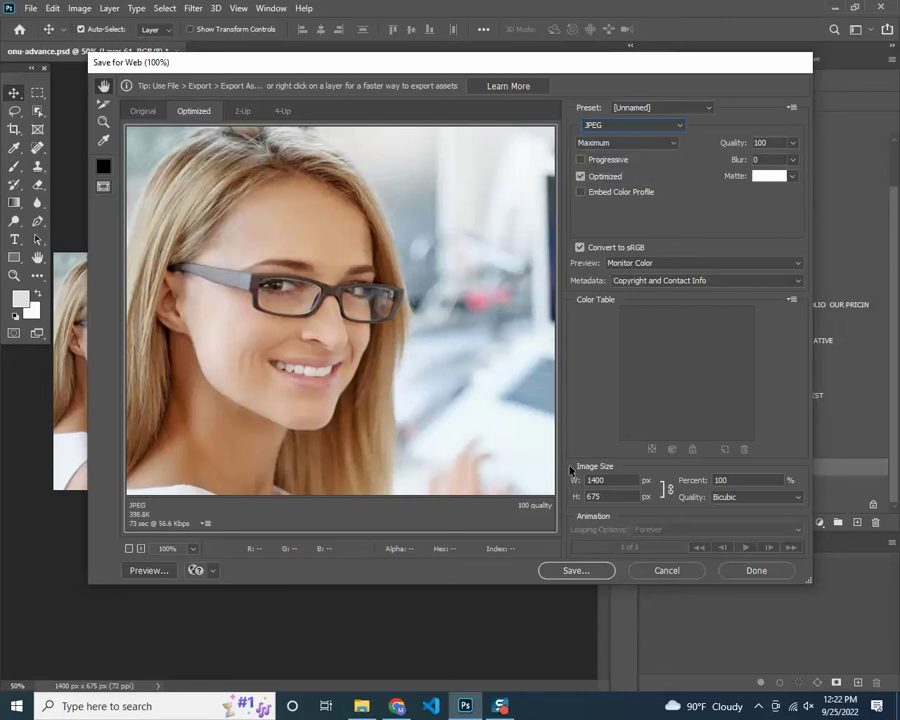
left_click(576, 570)
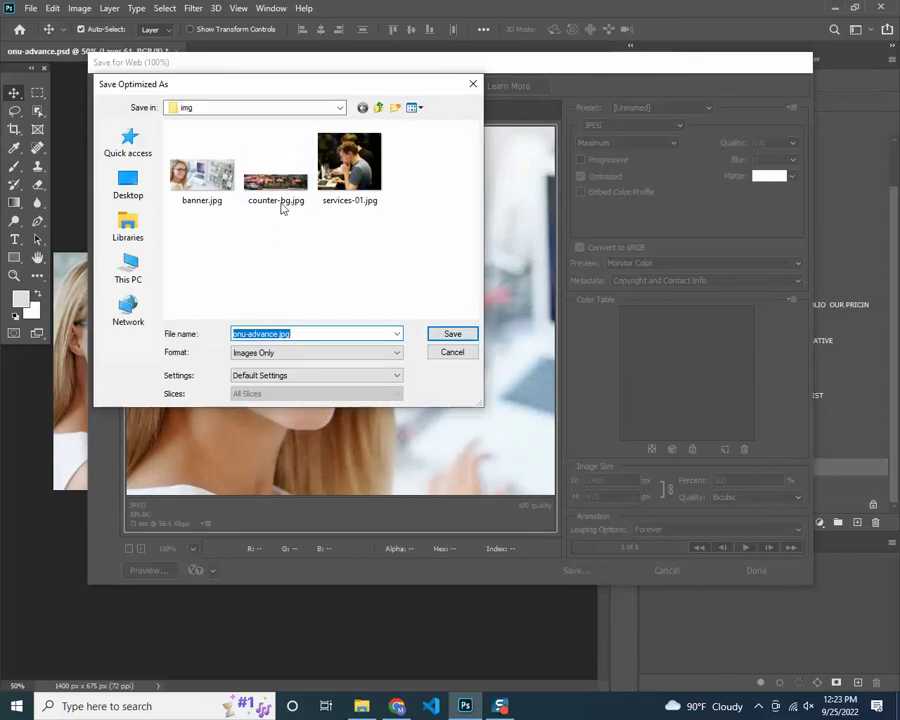
Browse the save dialog to Class File (E:) > web_design_b_7_8 > batch_07 > class
left_click(128, 240)
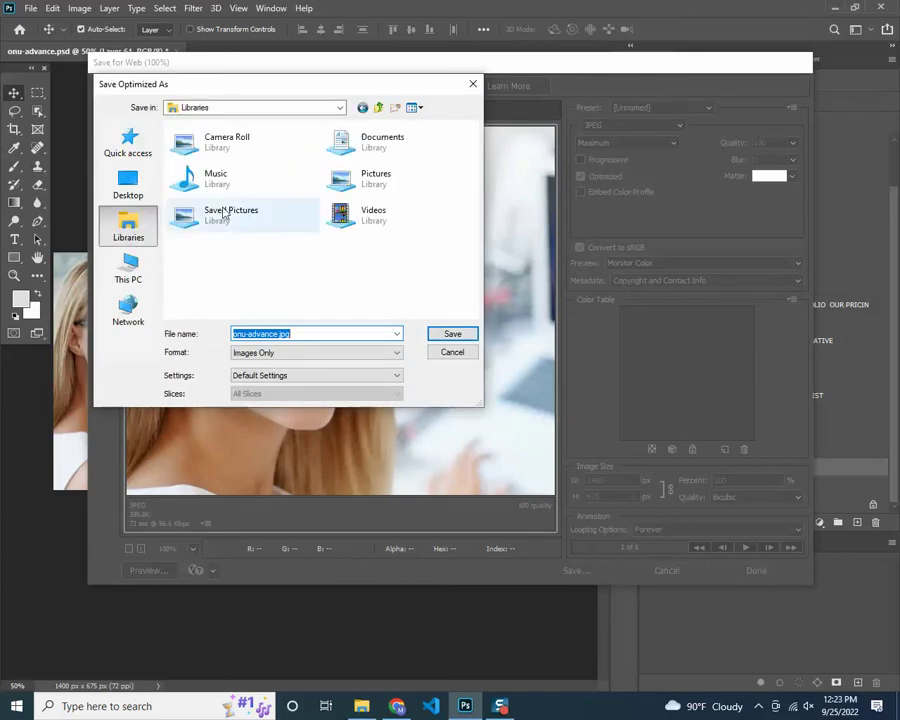
double_click(380, 86)
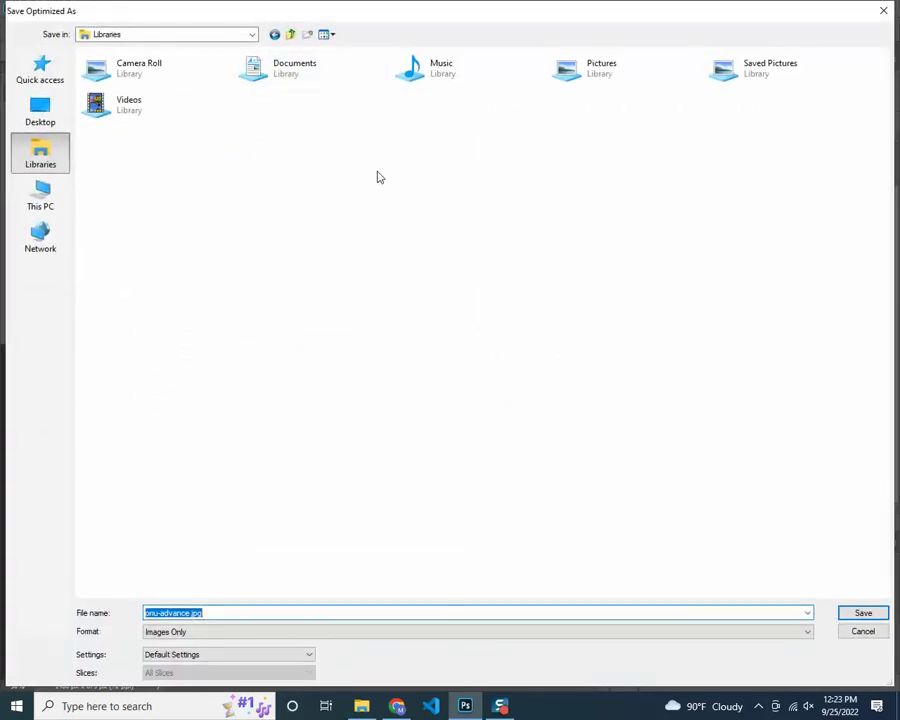
left_click(57, 207)
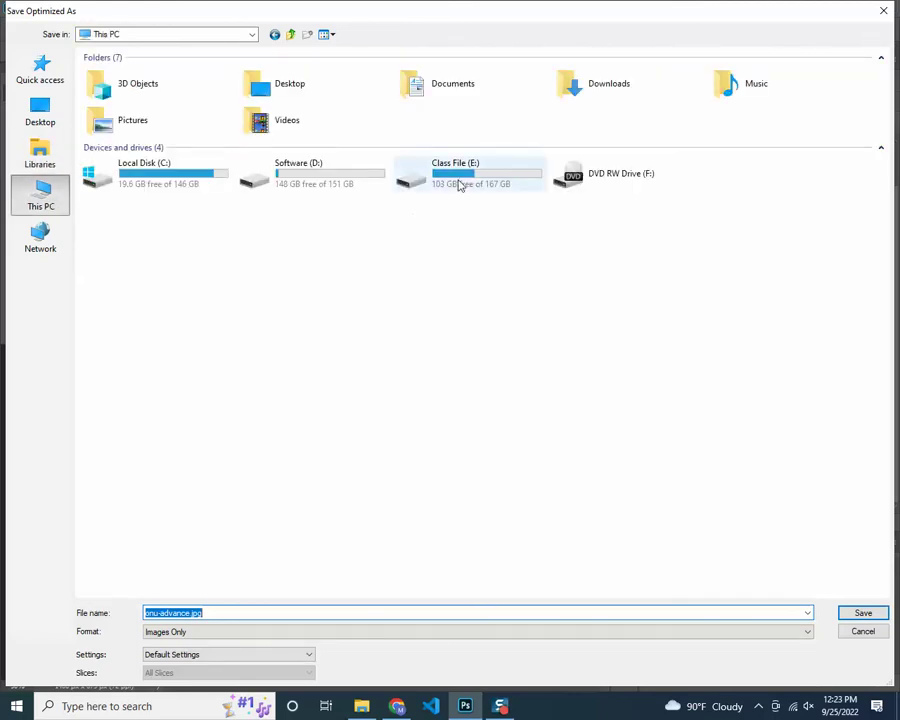
double_click(459, 183)
double_click(175, 124)
double_click(159, 87)
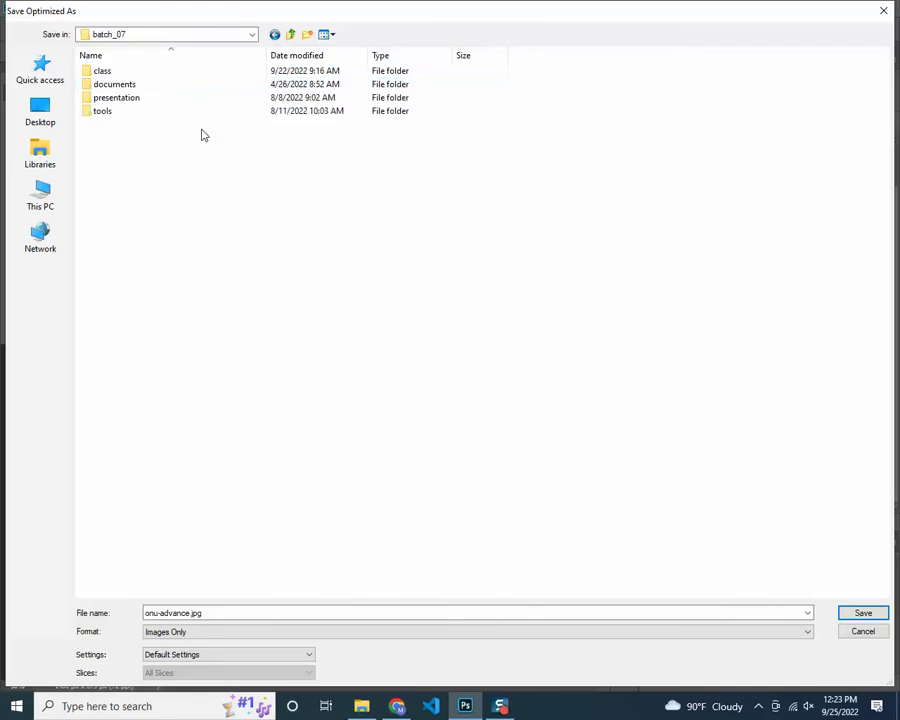
double_click(103, 72)
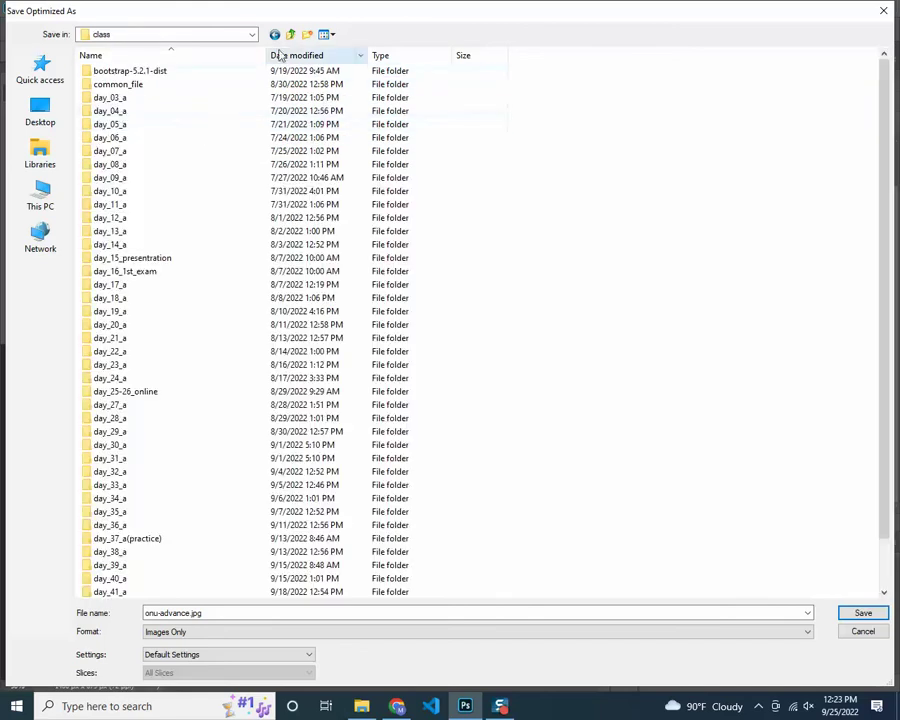
Create nested folders day_47, assets and img inside class, and enter img
left_click(308, 36)
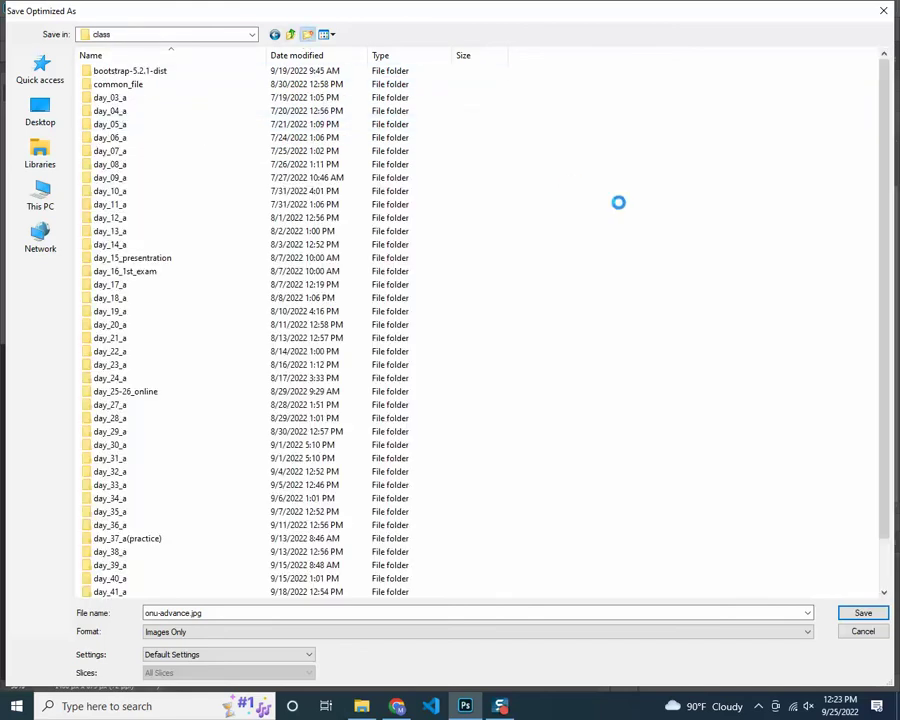
type("day_47")
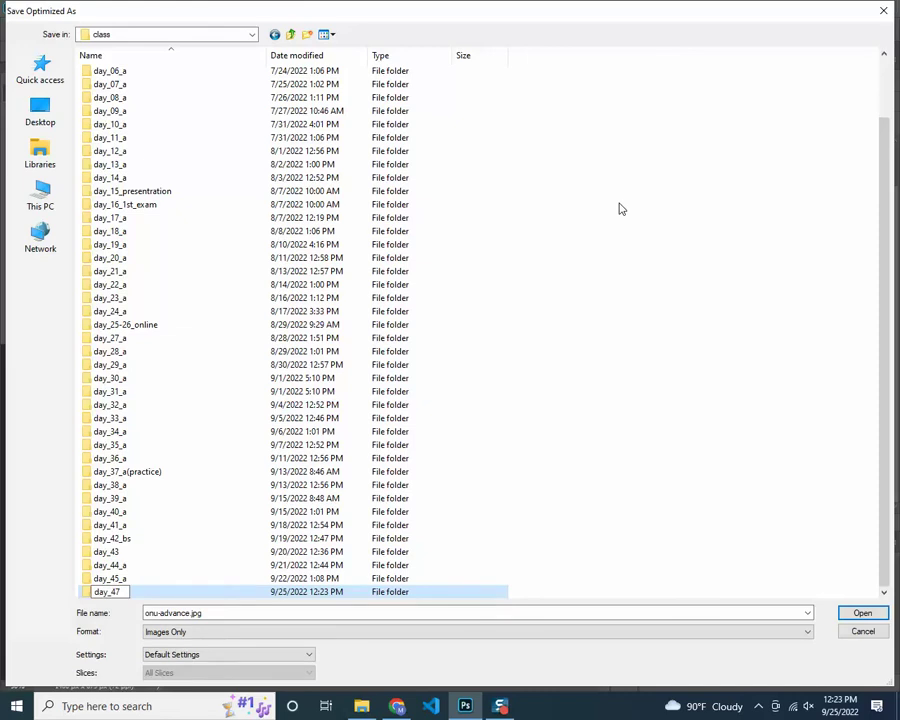
key("Return")
key("Return")
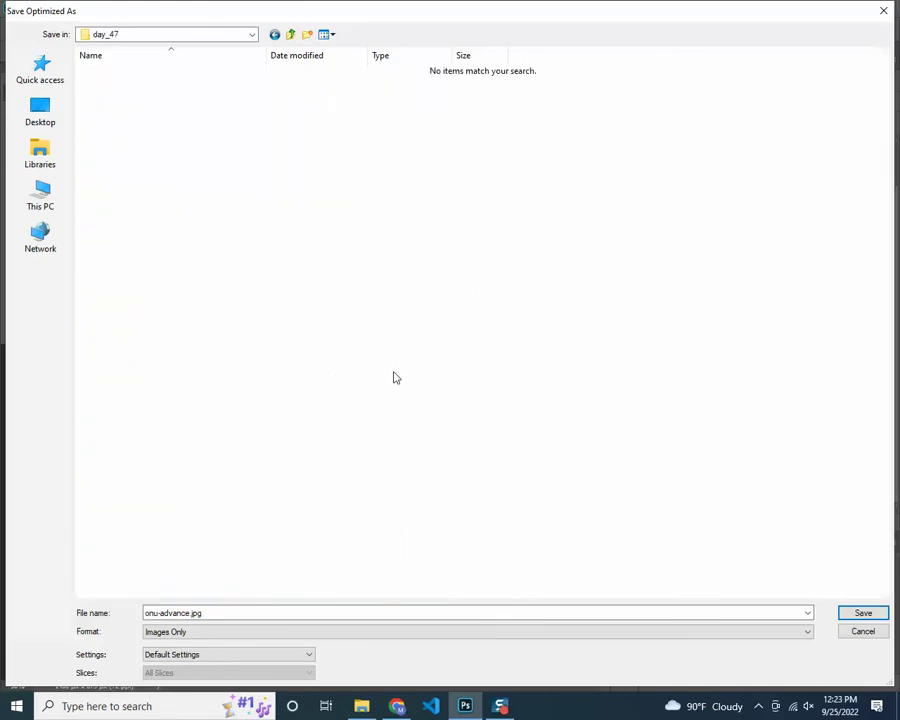
left_click(307, 34)
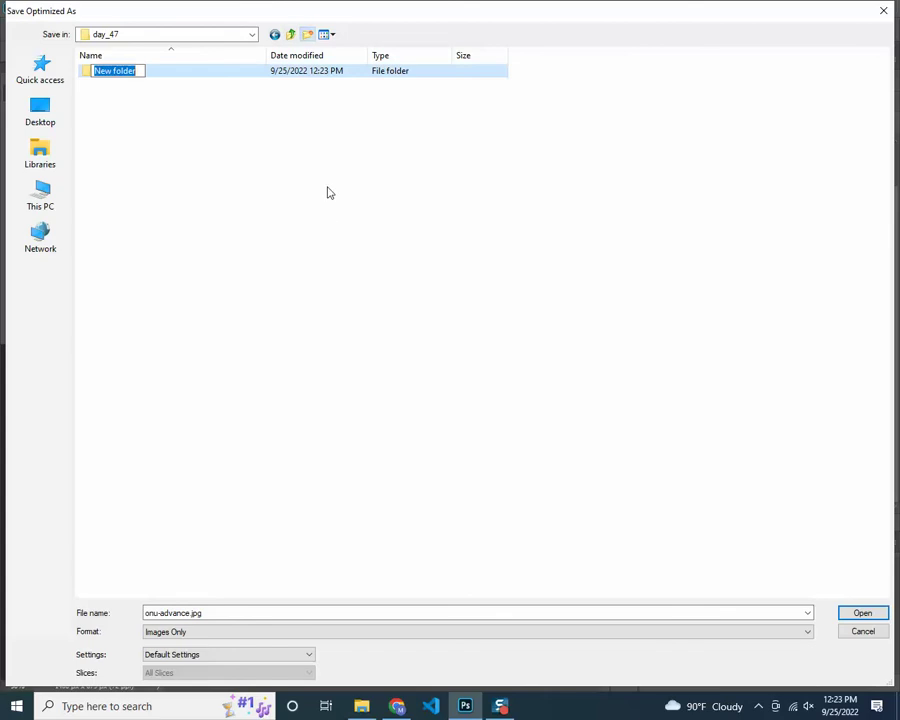
type("assets")
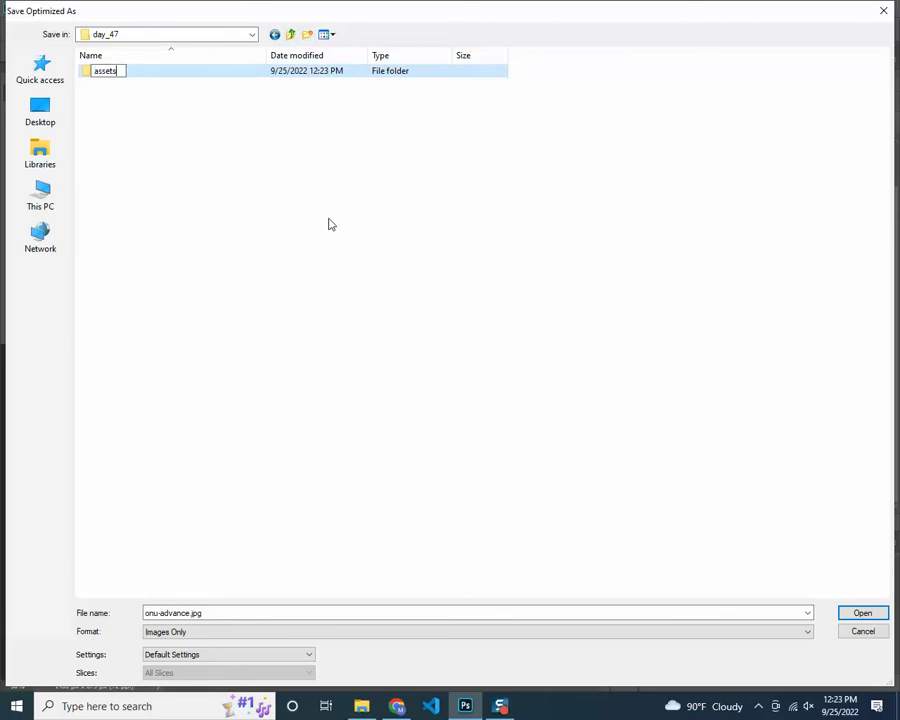
key("Return")
key("Return")
left_click(307, 34)
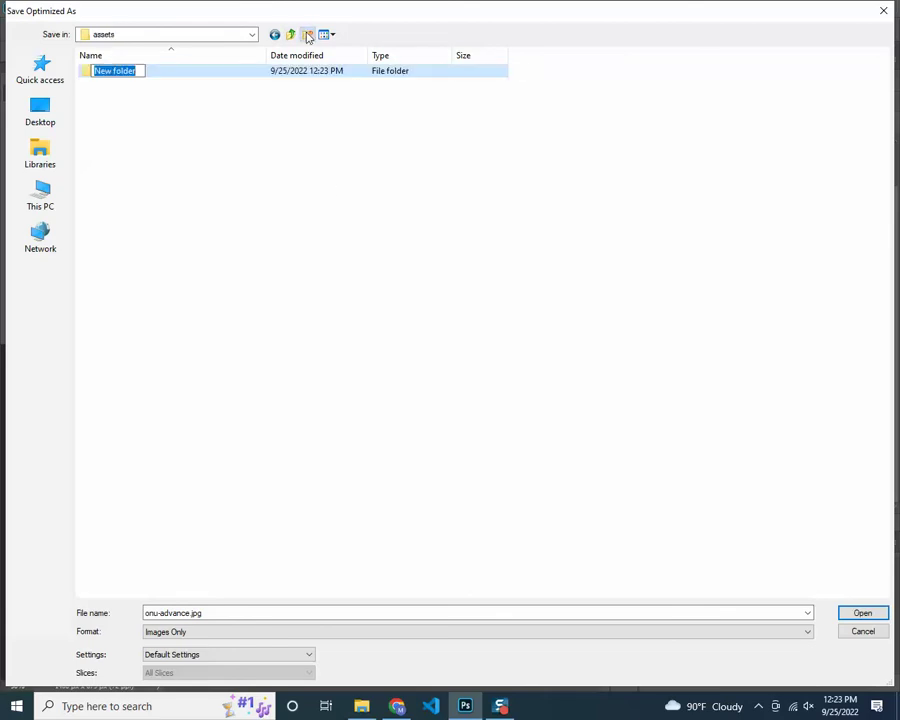
type("img")
key("Return")
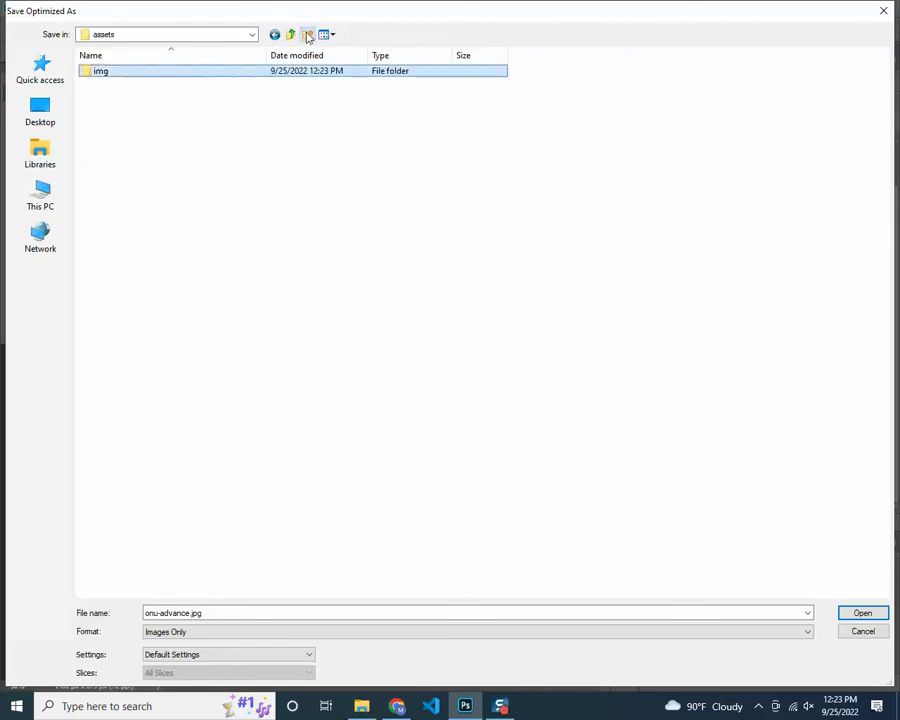
key("Return")
Name the file 'banner' and save the JPEG into the img folder
double_click(704, 12)
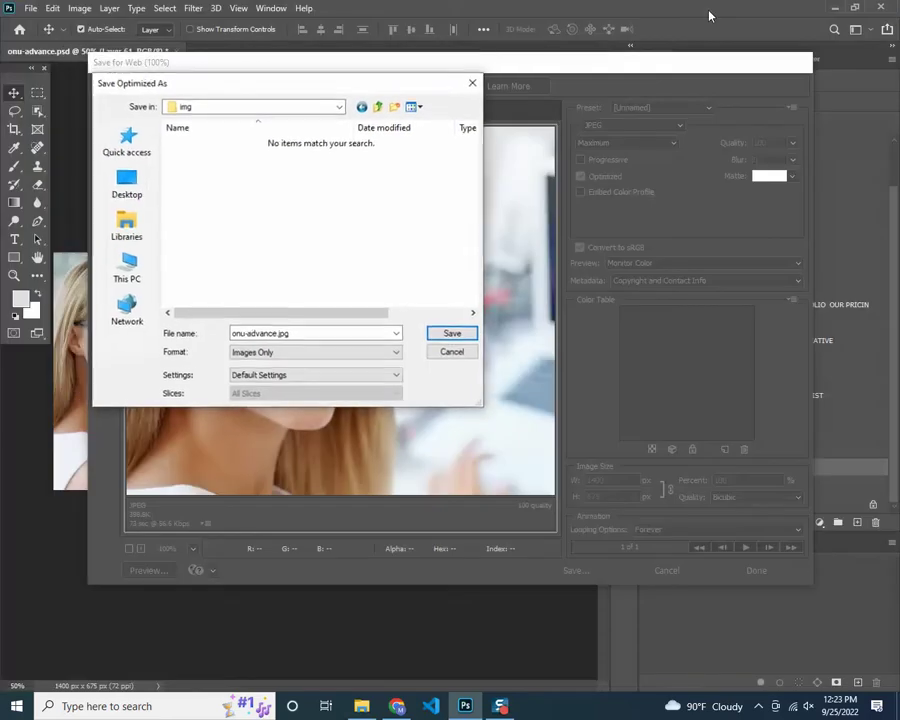
left_click_drag(335, 92, 573, 57)
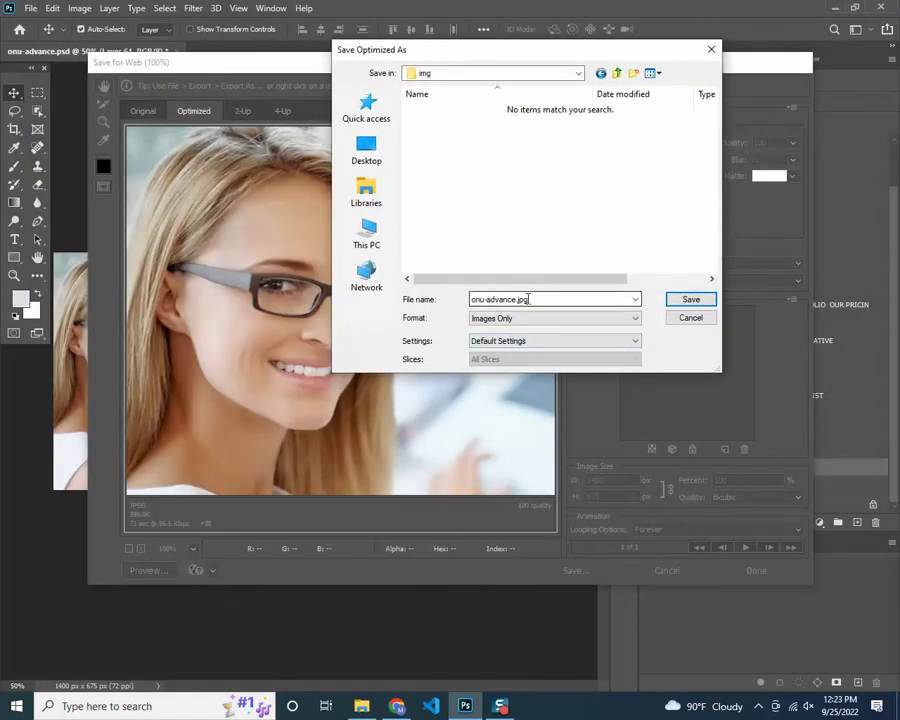
double_click(528, 299)
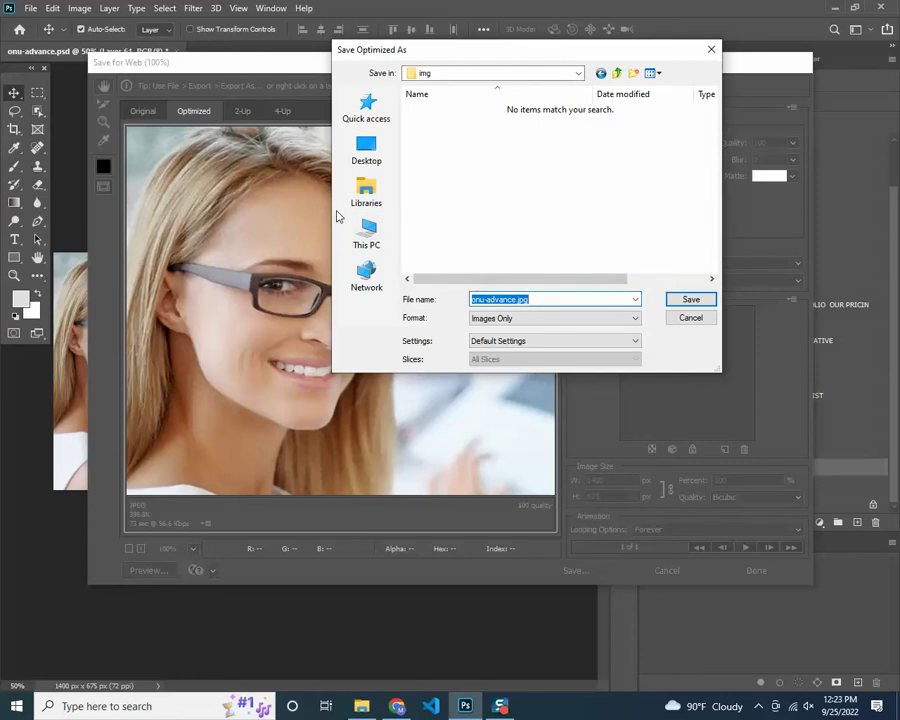
left_click_drag(330, 213, 92, 203)
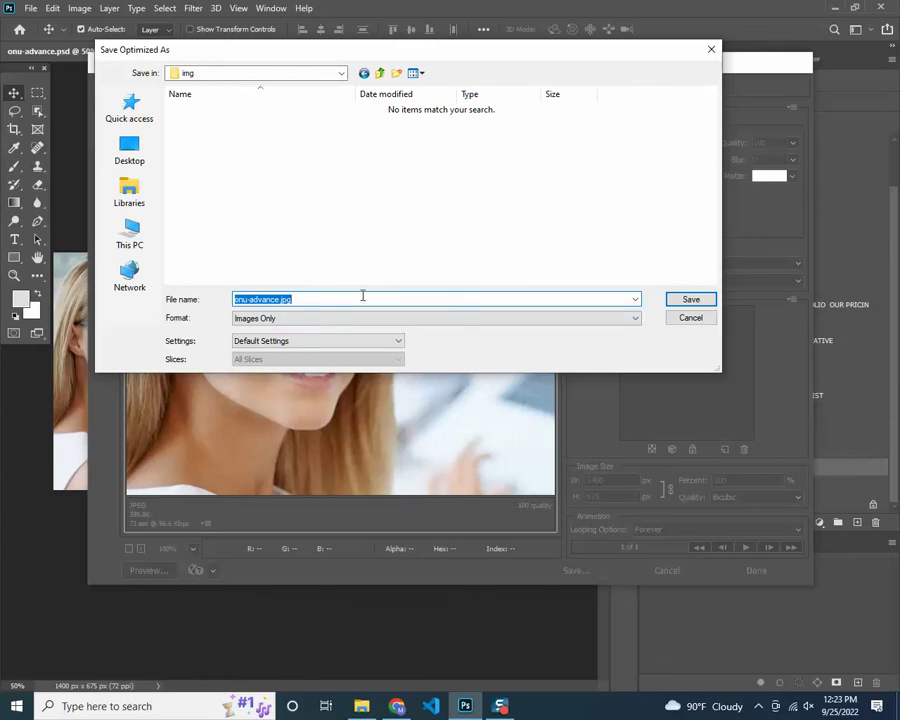
type("banner")
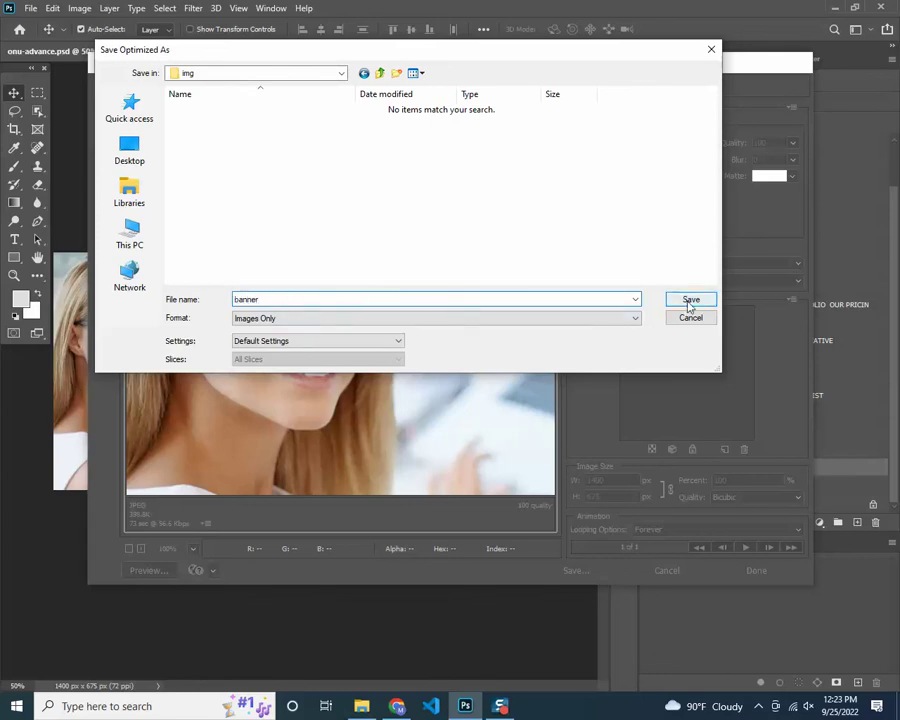
left_click(690, 300)
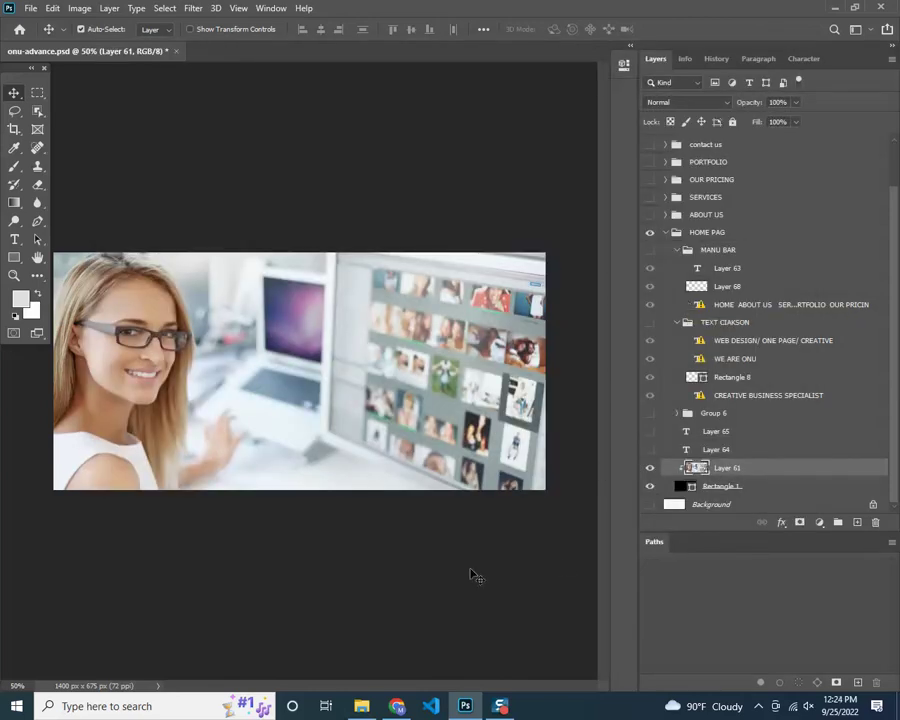
key("alt+Tab")
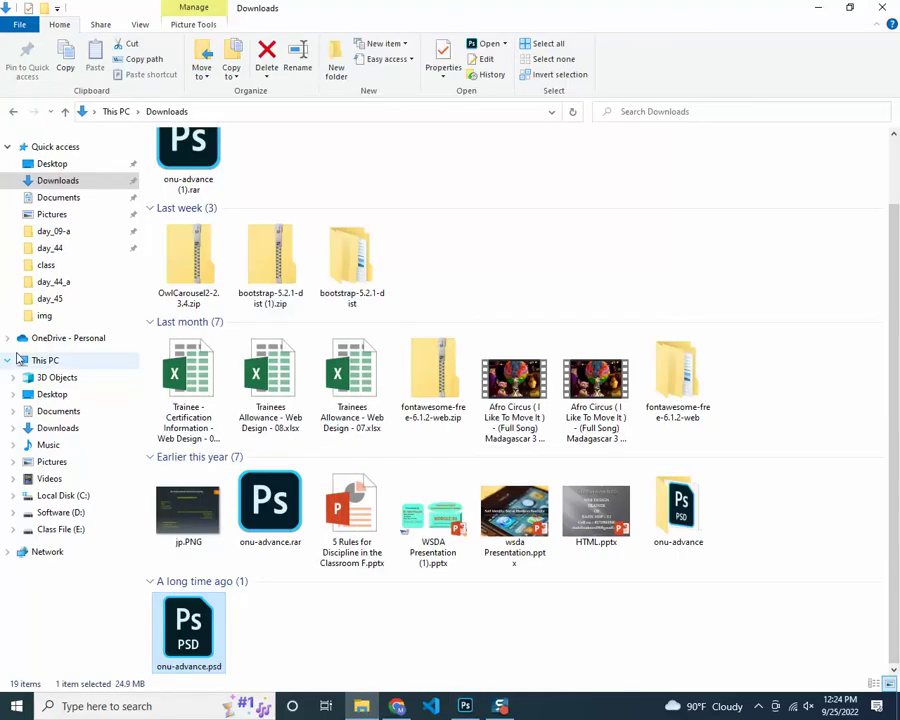
Confirm banner.jpg (399 KB) is in class\day_47\assets\img, then return to Photoshop
left_click(62, 530)
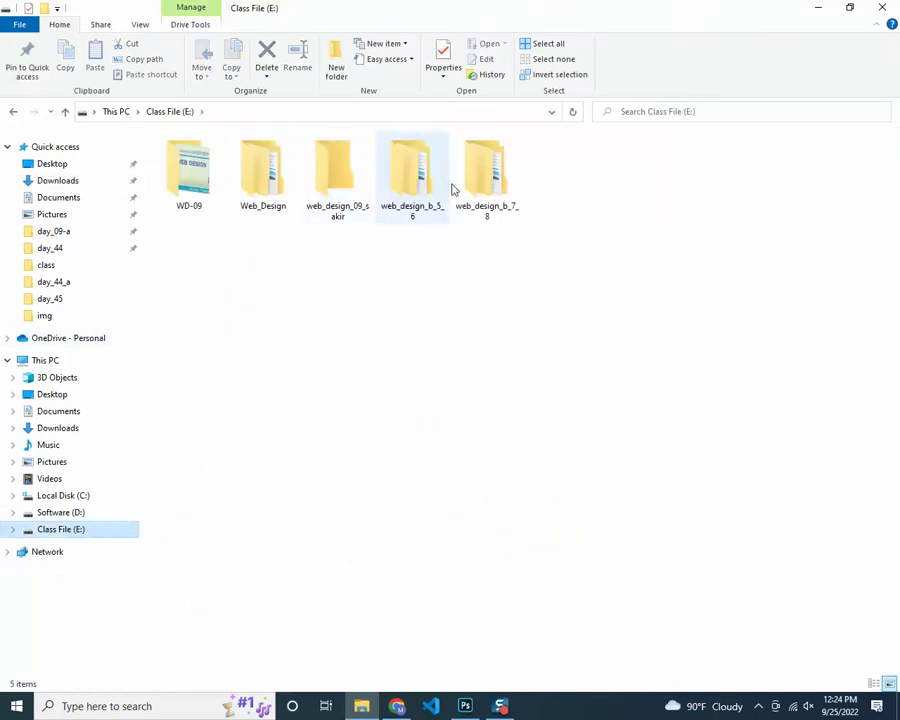
double_click(466, 187)
double_click(243, 172)
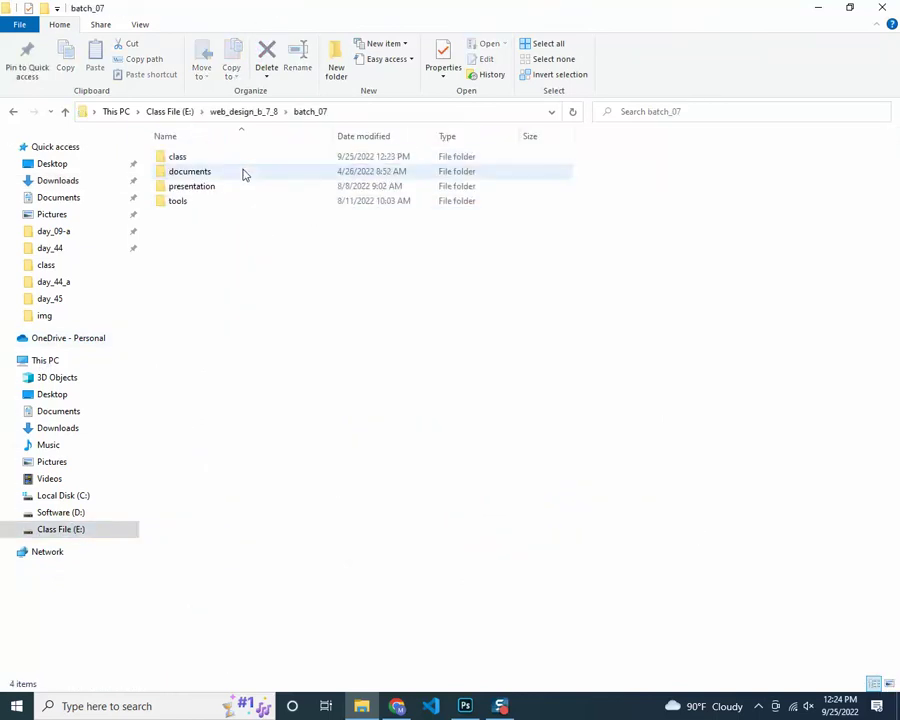
double_click(221, 156)
scroll(231, 558, "down", 3)
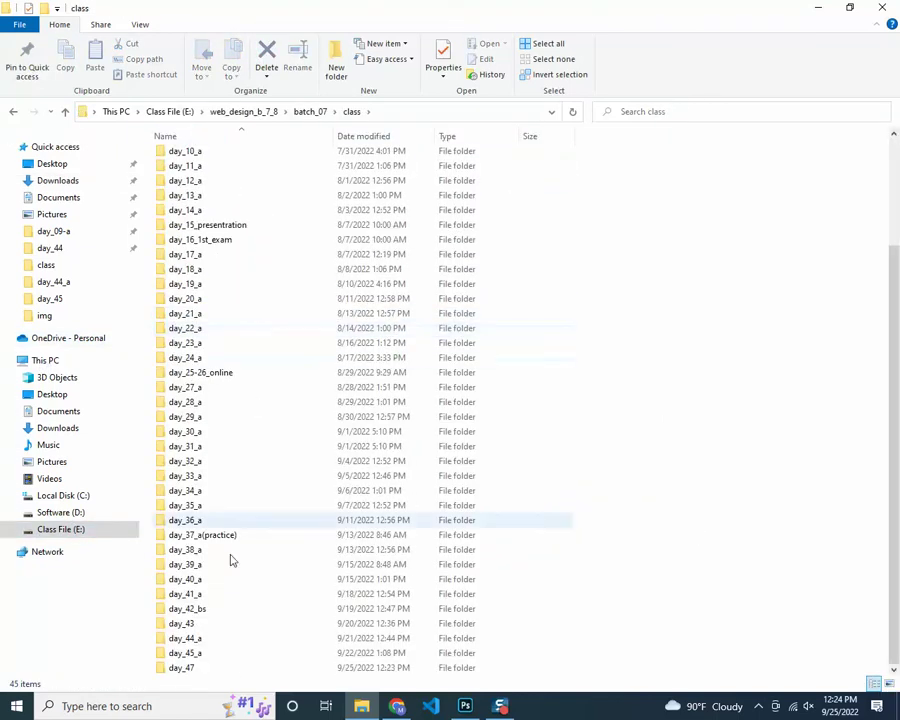
double_click(194, 662)
double_click(188, 162)
double_click(188, 162)
left_click(190, 165)
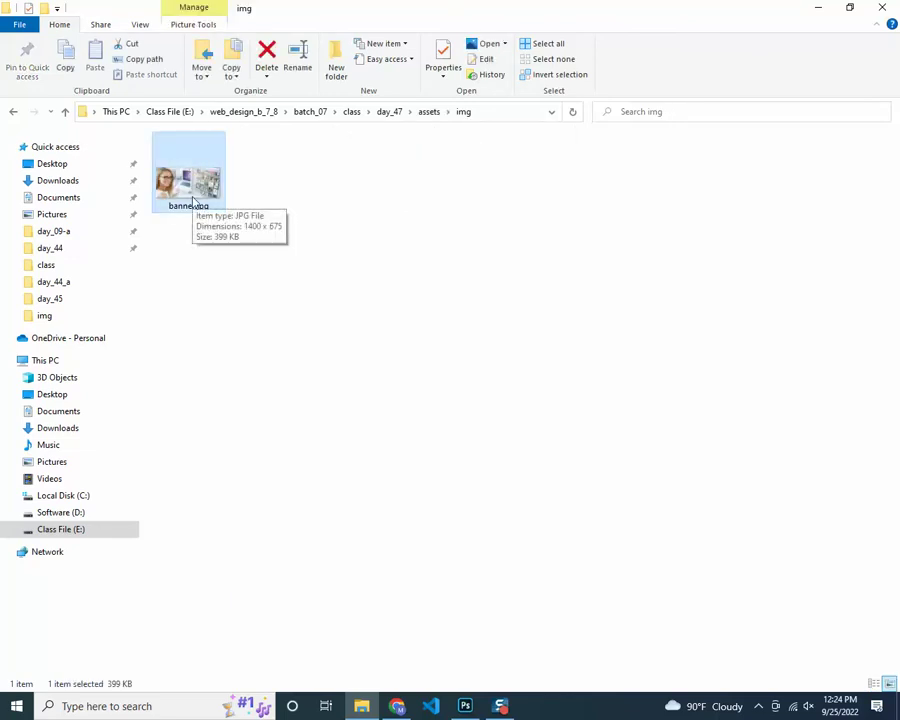
left_click(475, 708)
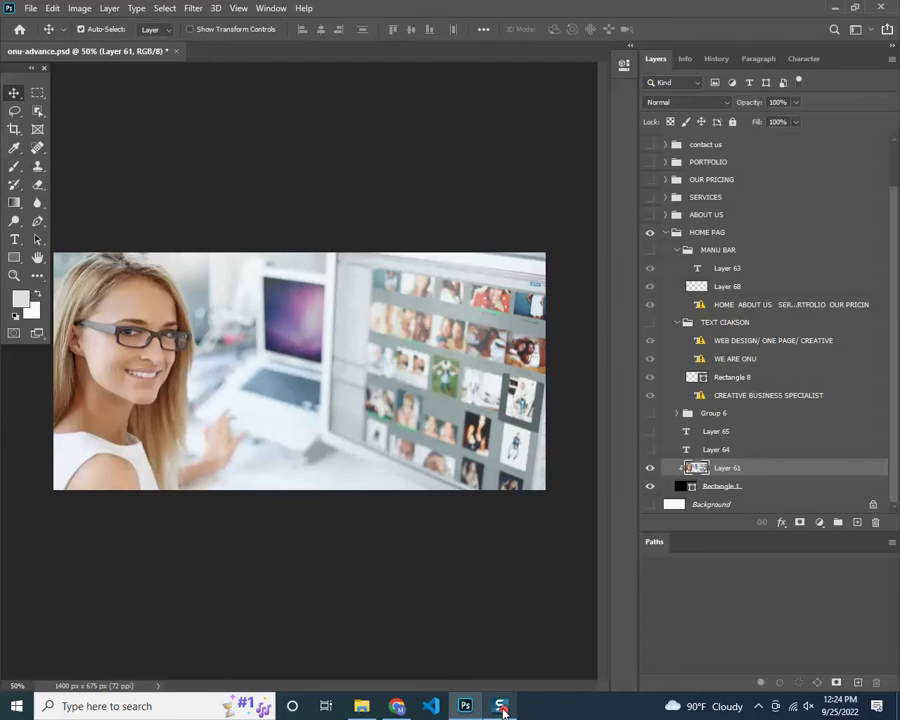
Step back in History past Master Opacity Change and Layer Visibility to the onu-advance.psd snapshot
mouse_move(503, 711)
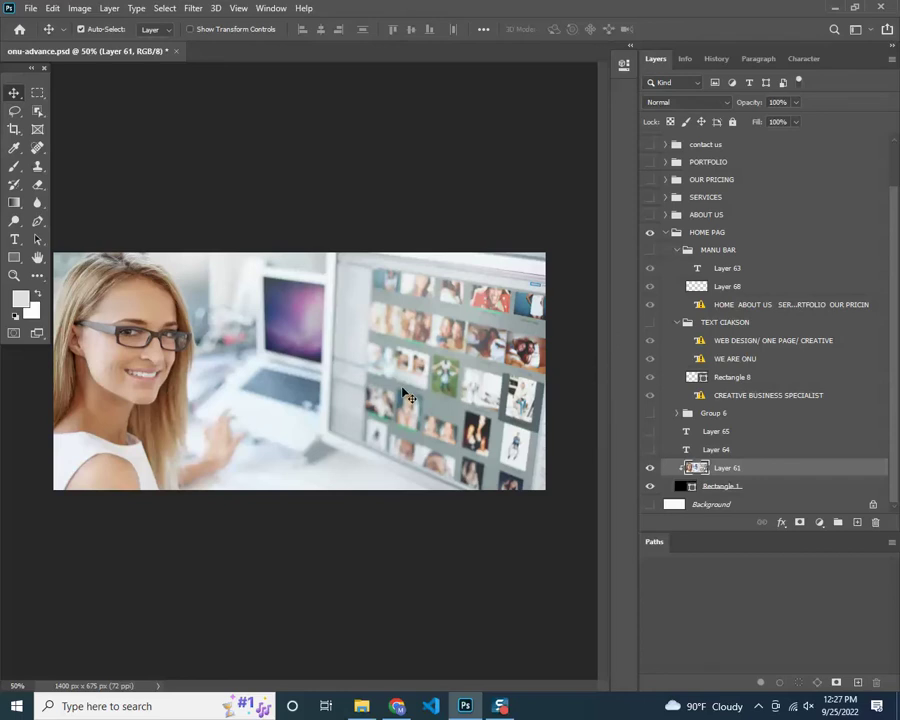
left_click(717, 60)
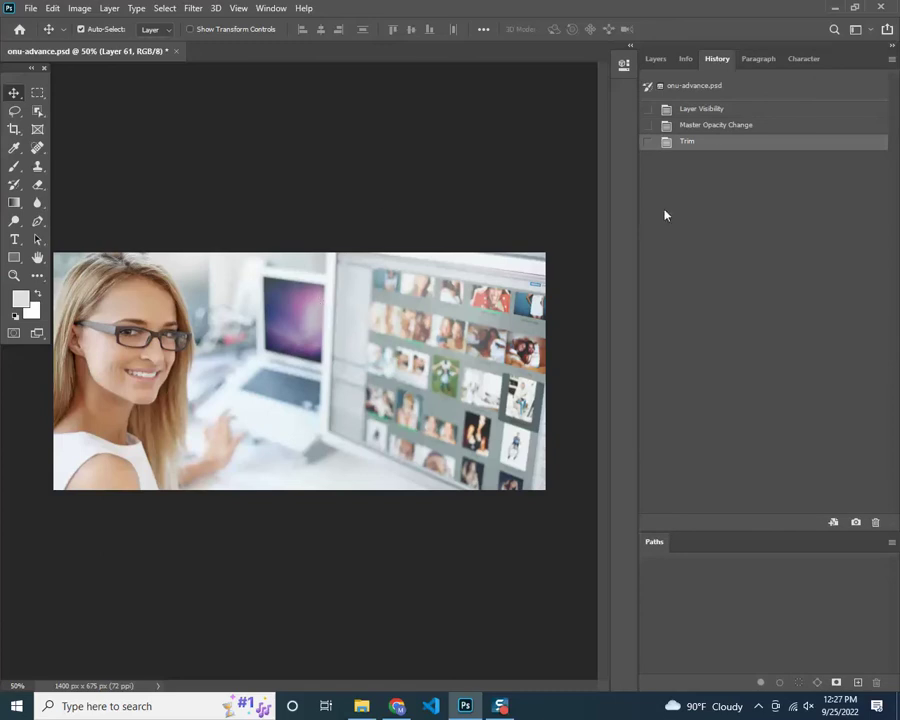
left_click(717, 127)
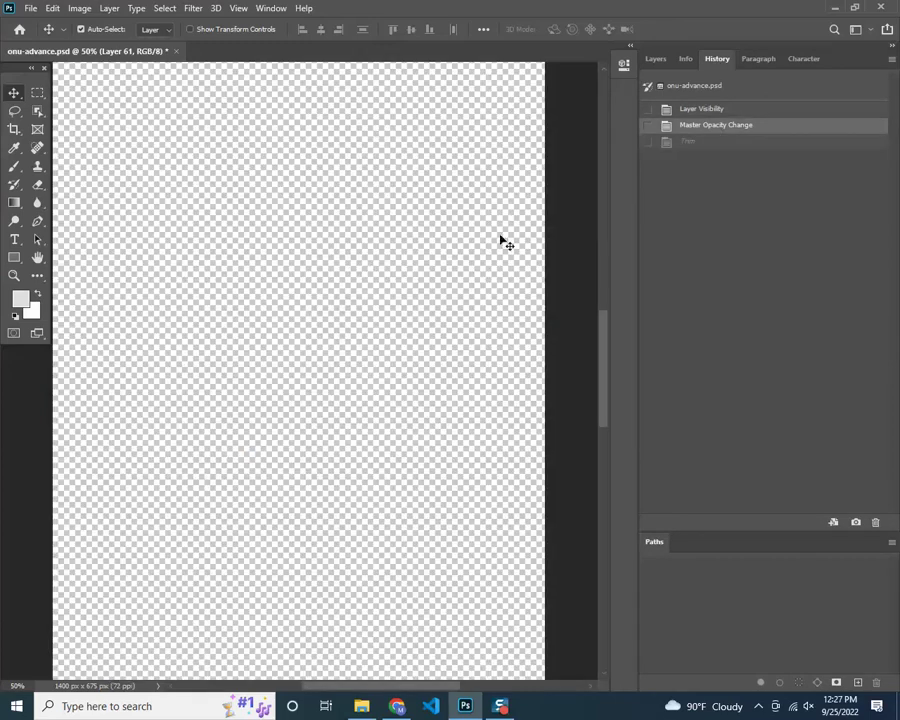
left_click_drag(600, 322, 604, 135)
scroll(603, 134, "down", 3)
left_click(714, 111)
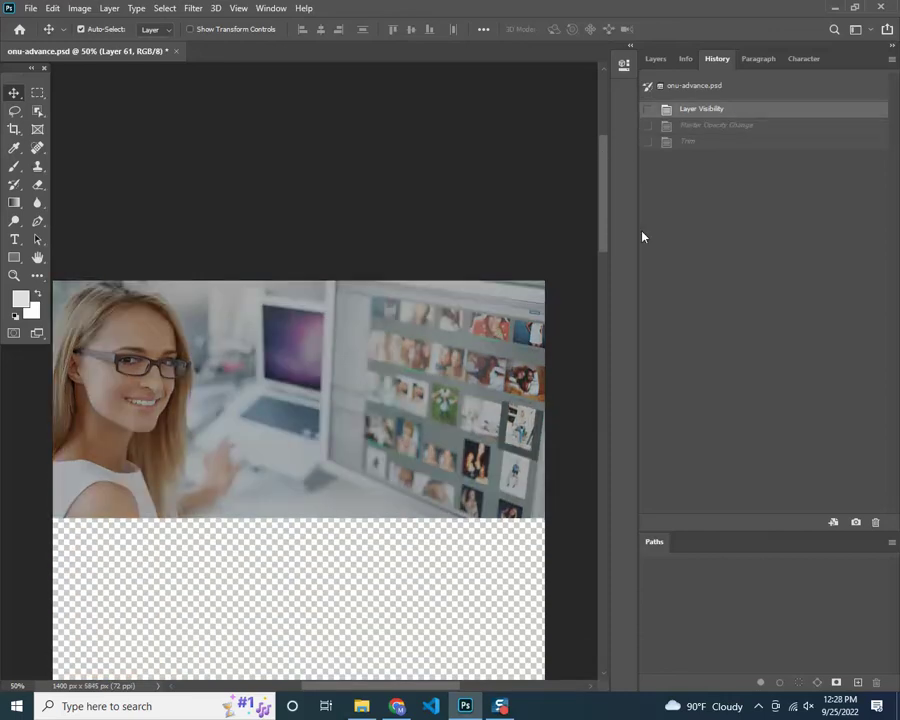
left_click(713, 94)
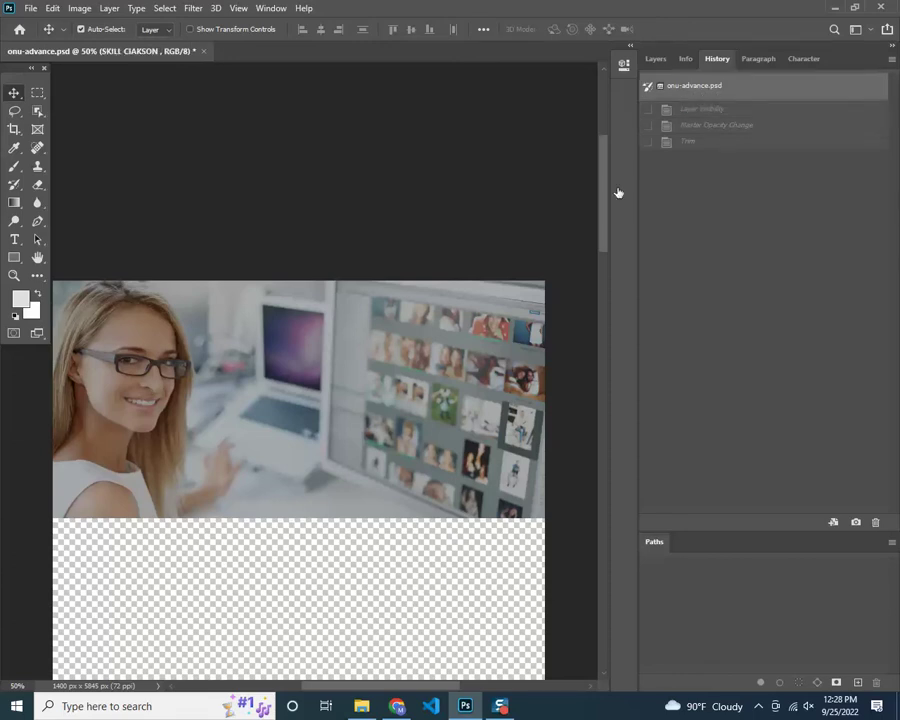
left_click_drag(602, 215, 605, 261)
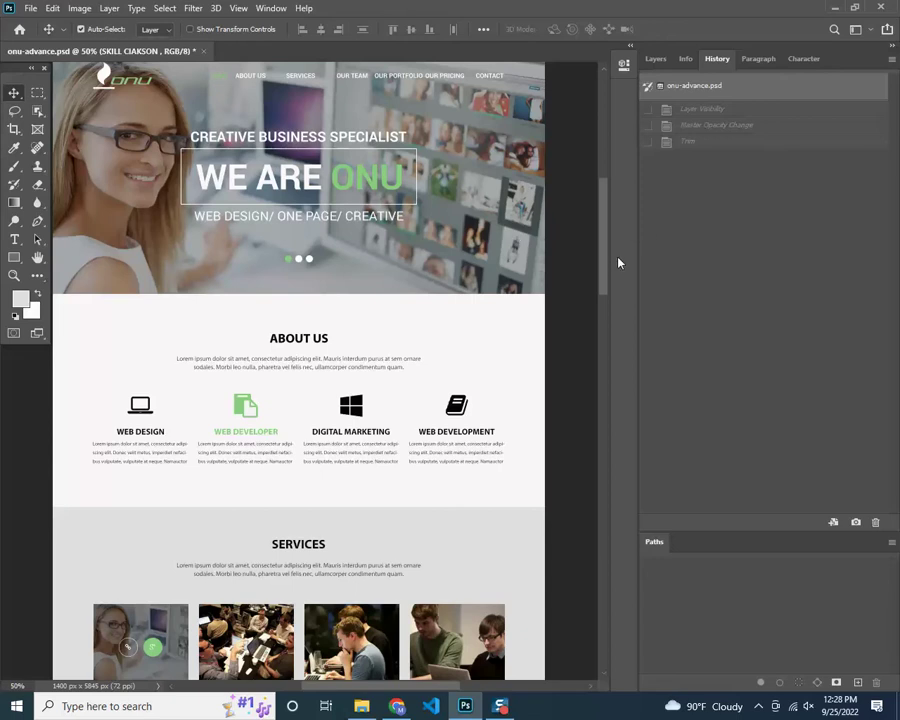
left_click_drag(602, 268, 590, 267)
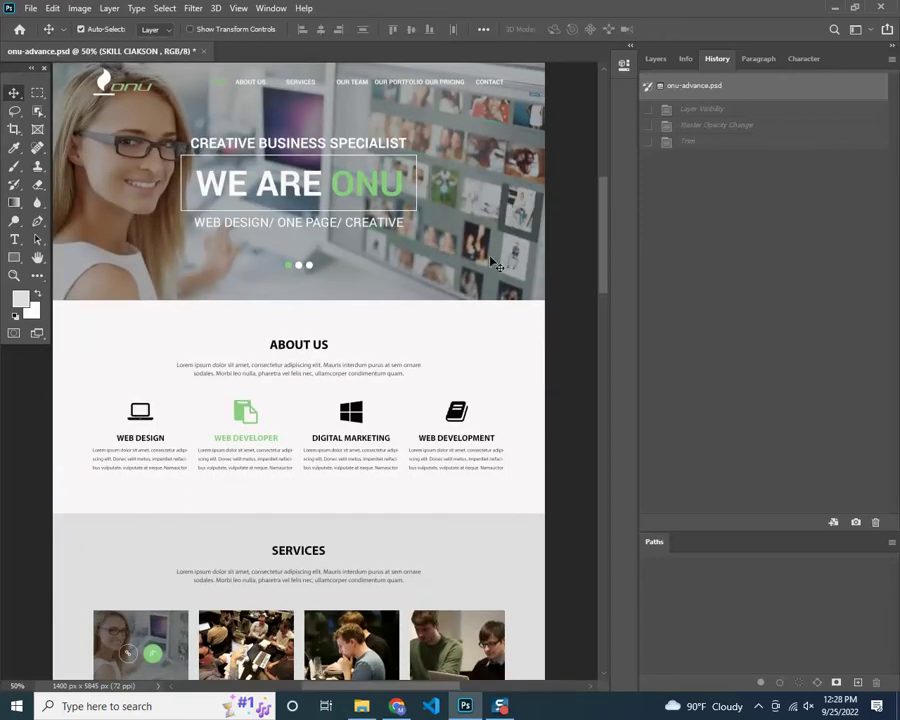
scroll(240, 232, "up", 2)
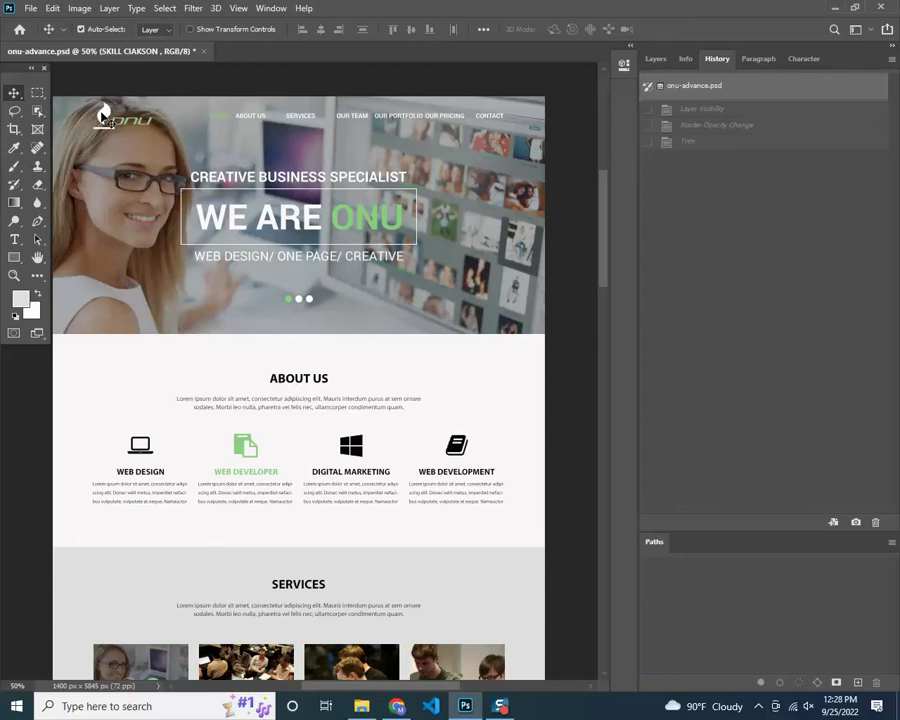
Select Layer 68's onu logo, hide all other layers, and drag the logo inward
left_click(103, 117)
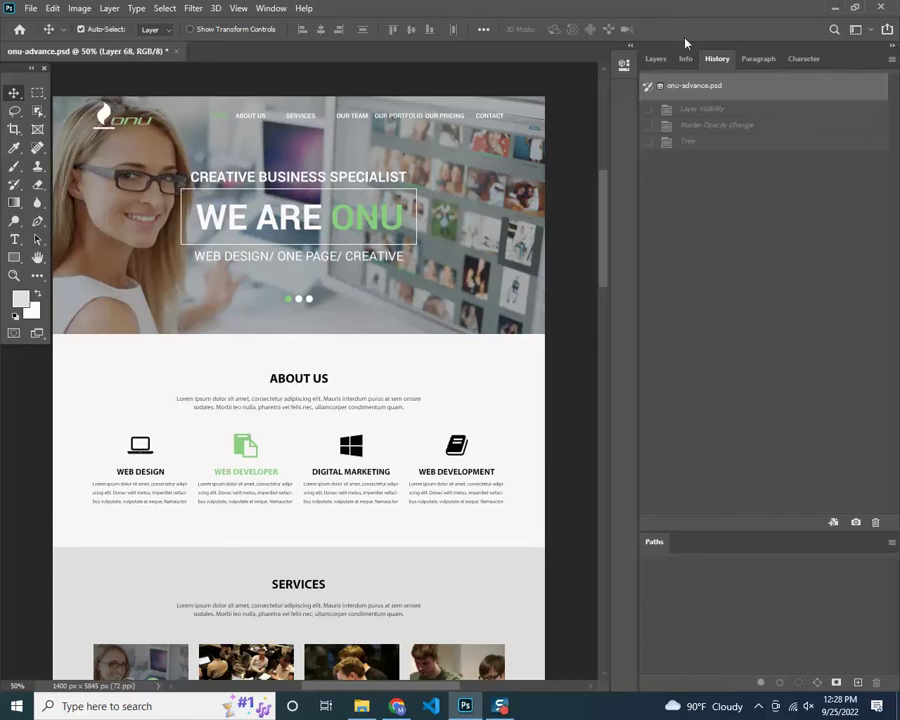
left_click(655, 58)
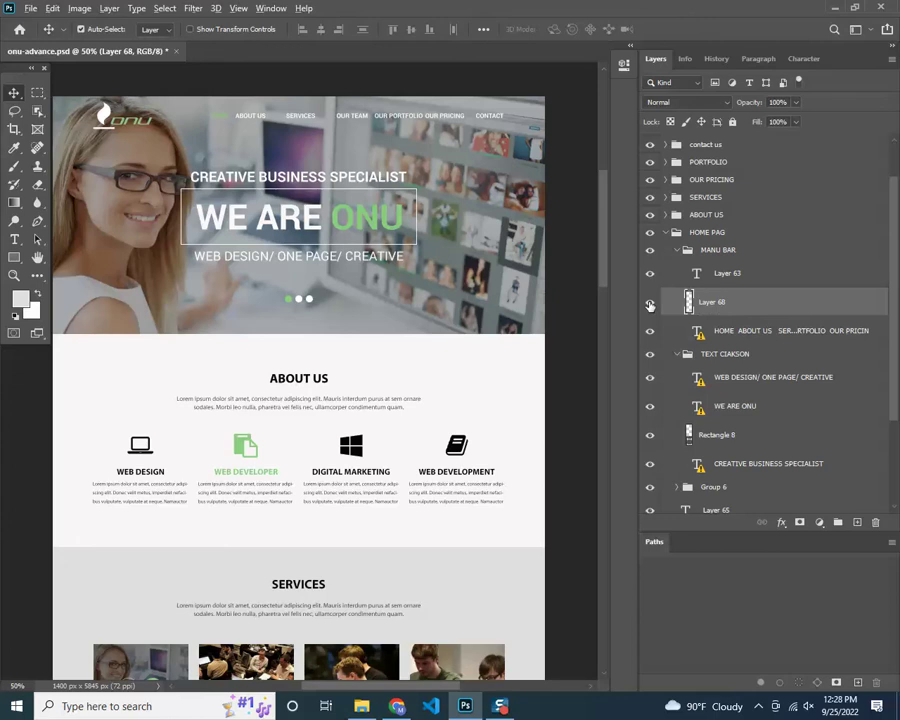
left_click(650, 305, "alt")
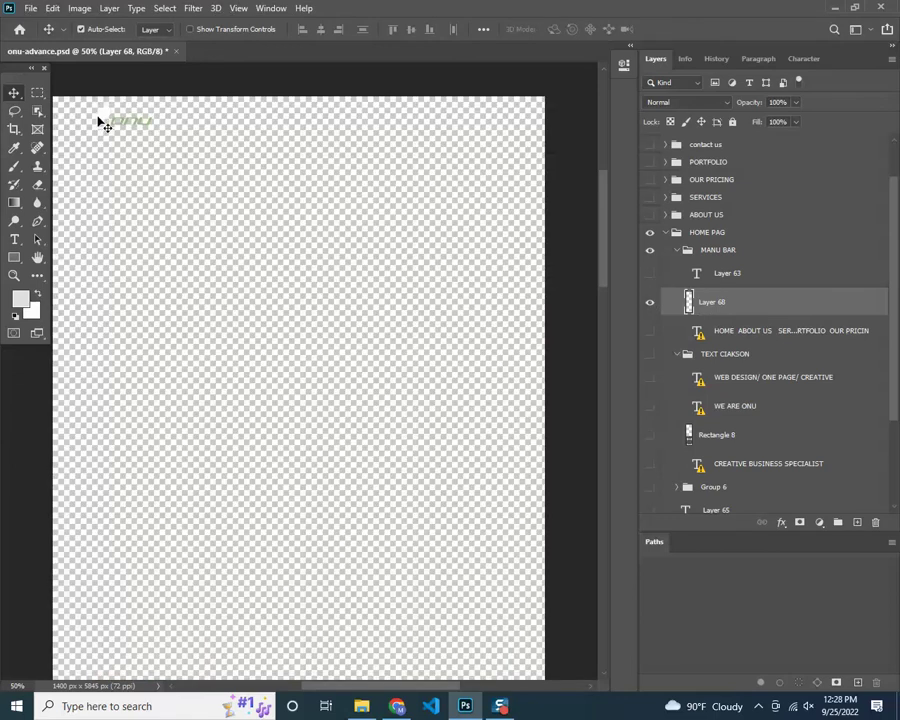
left_click_drag(103, 121, 232, 150)
Trim transparent pixels from all sides, leaving a 168 x 77 px logo canvas
left_click(79, 9)
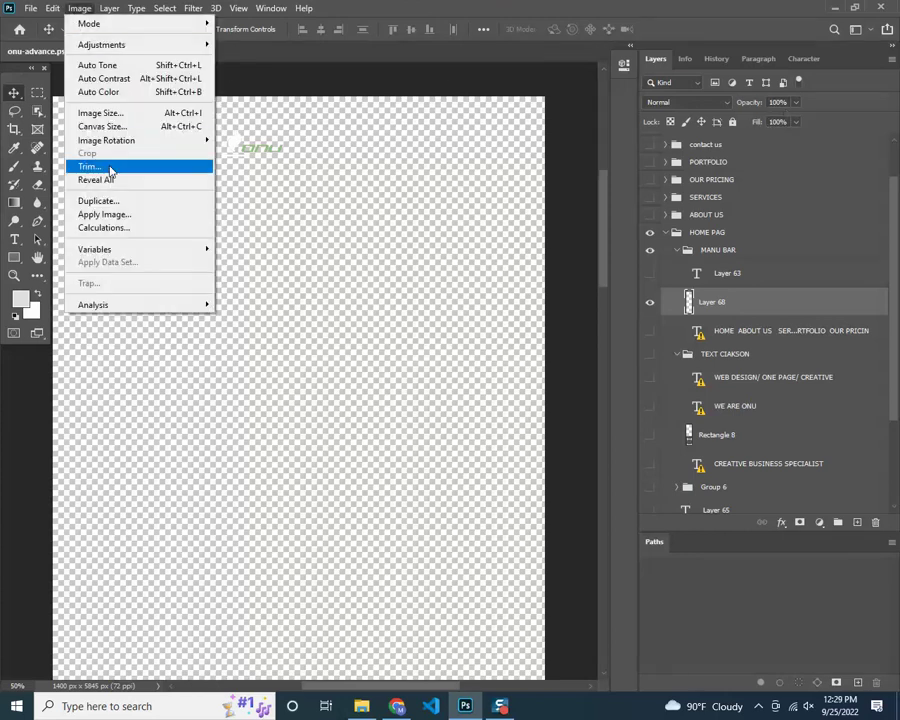
left_click(108, 167)
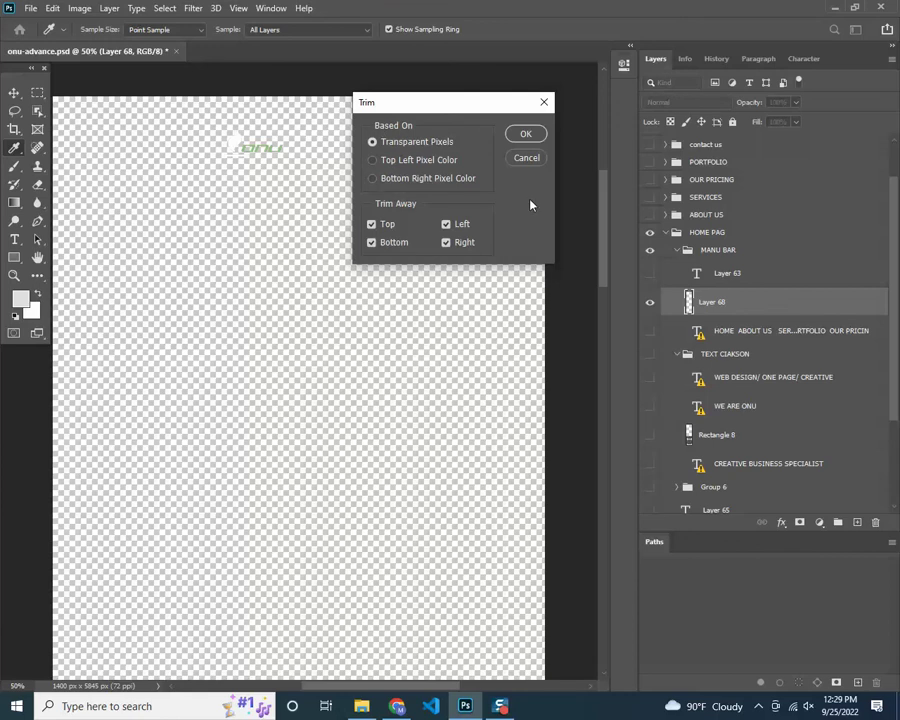
left_click(528, 133)
key("v")
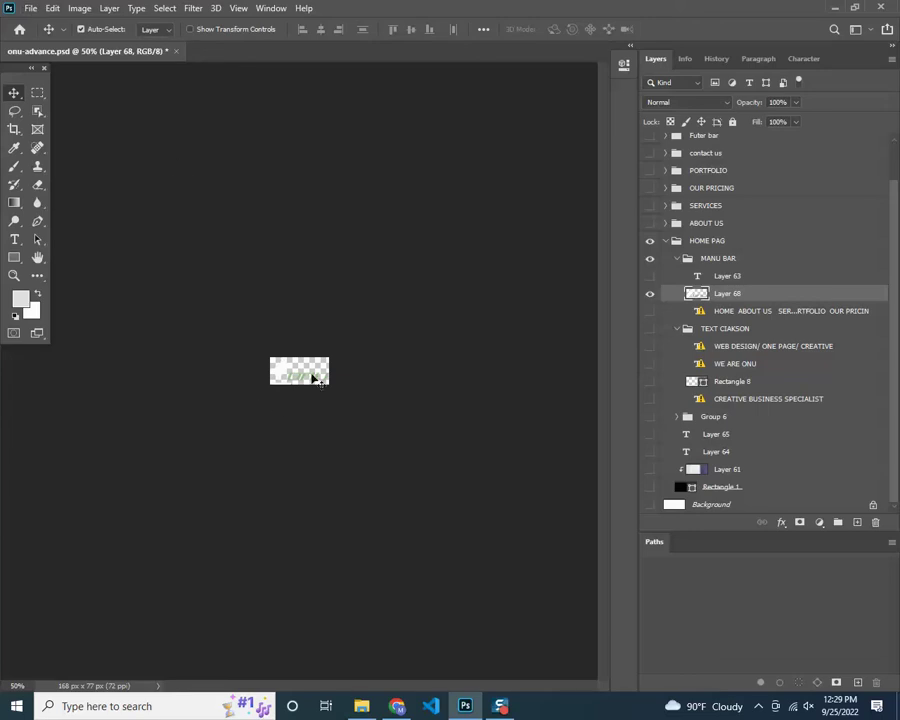
left_click(320, 372)
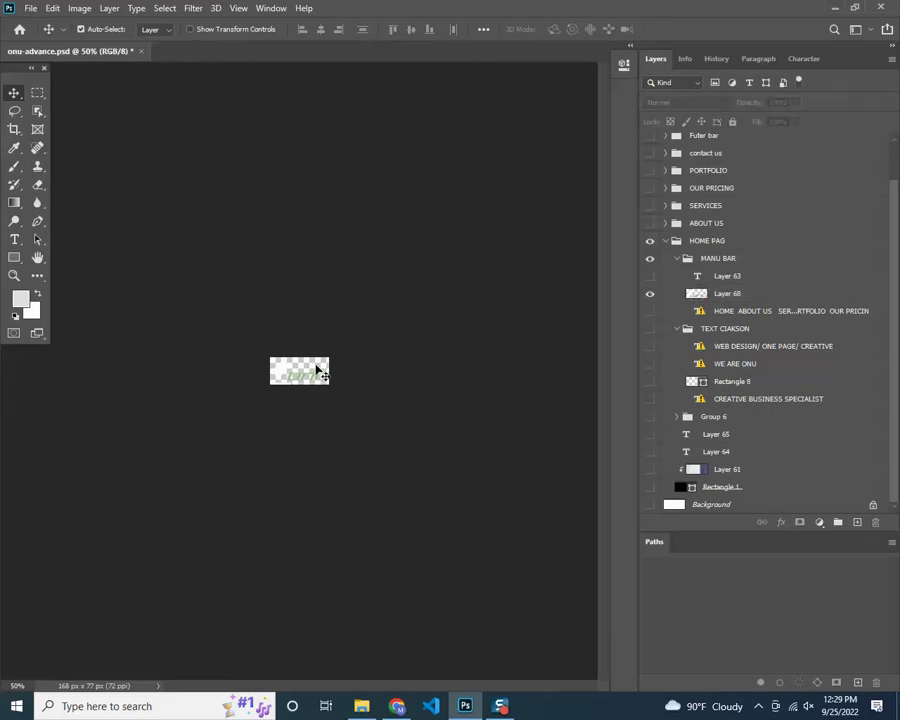
Open Save for Web (Legacy) for the logo and switch the format to PNG-24
left_click(31, 9)
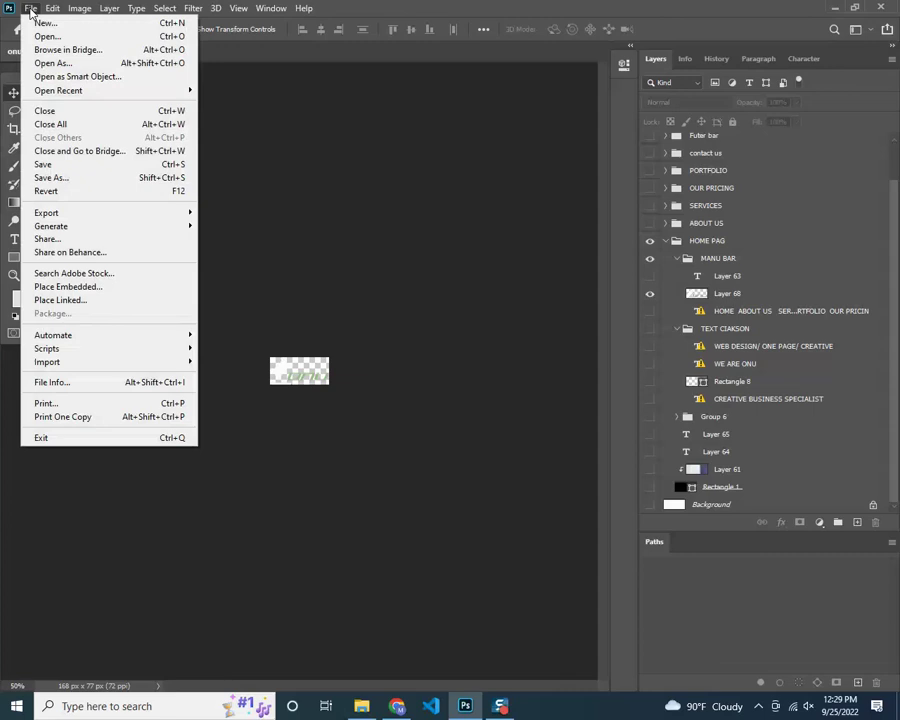
mouse_move(100, 213)
left_click(268, 272)
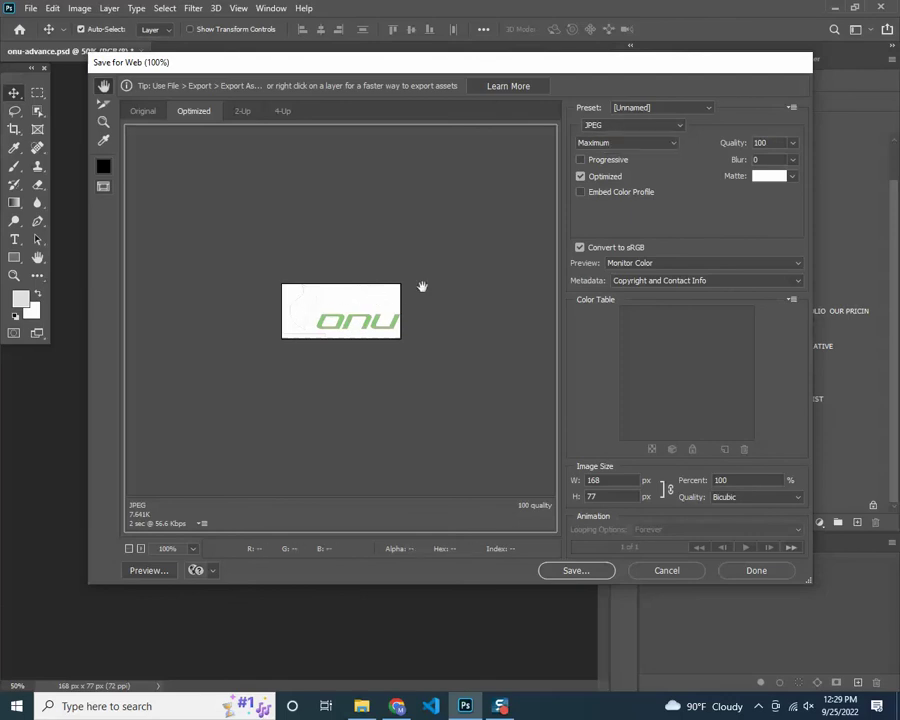
left_click(630, 125)
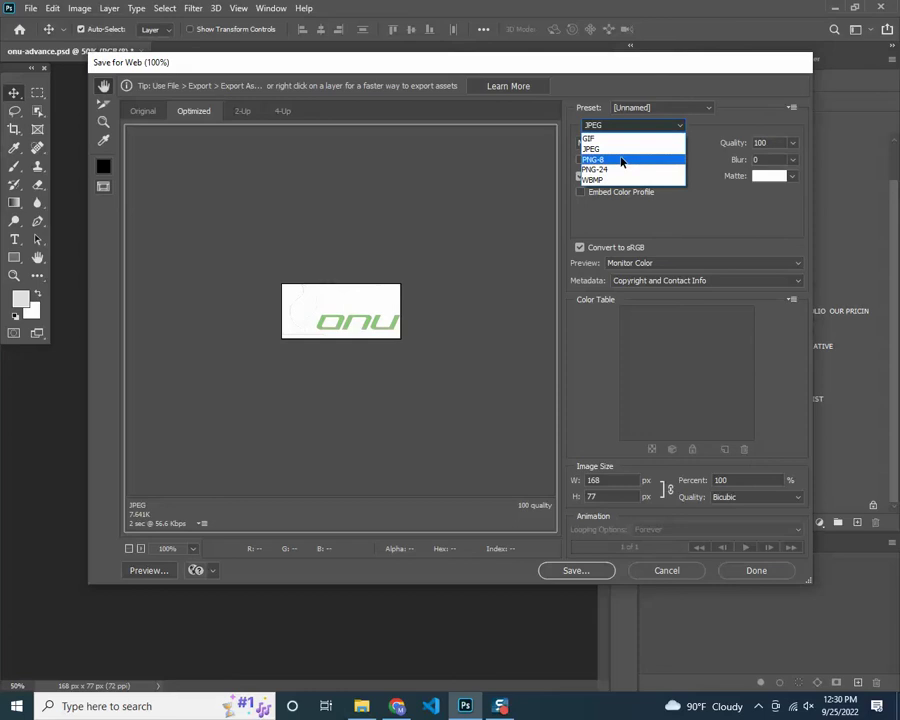
left_click(622, 158)
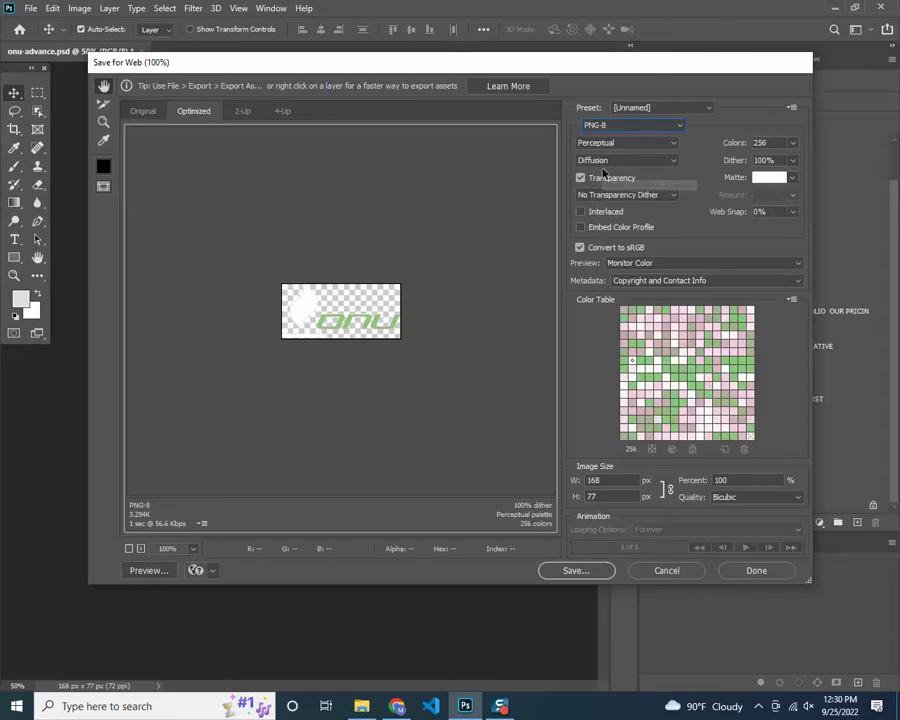
left_click(628, 126)
left_click(596, 169)
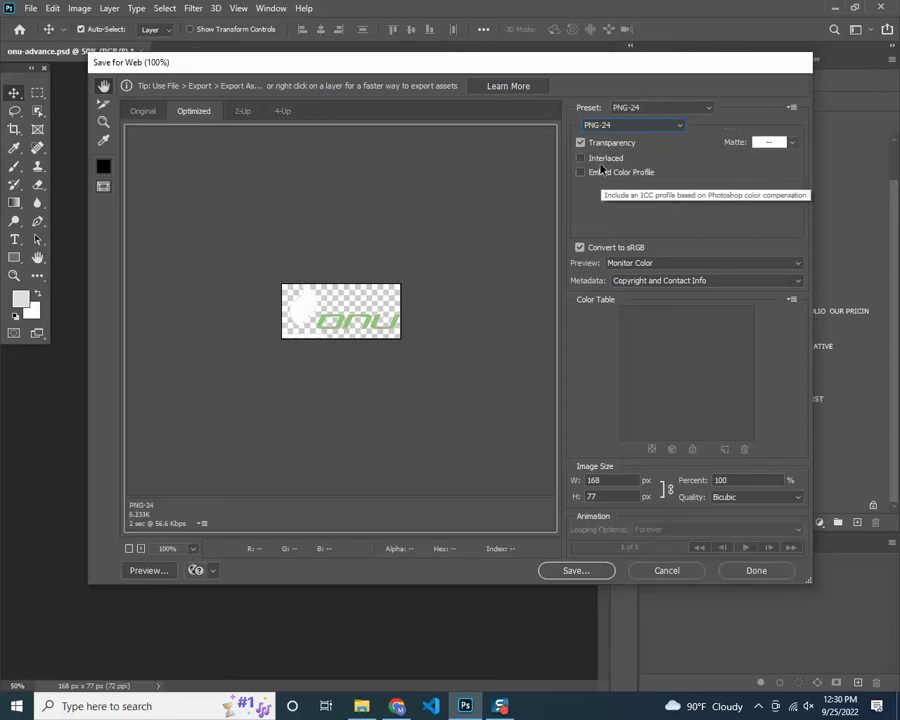
Compare PNG-8 with PNG-24, then settle on transparent PNG-24 at 6.133K
left_click(601, 127)
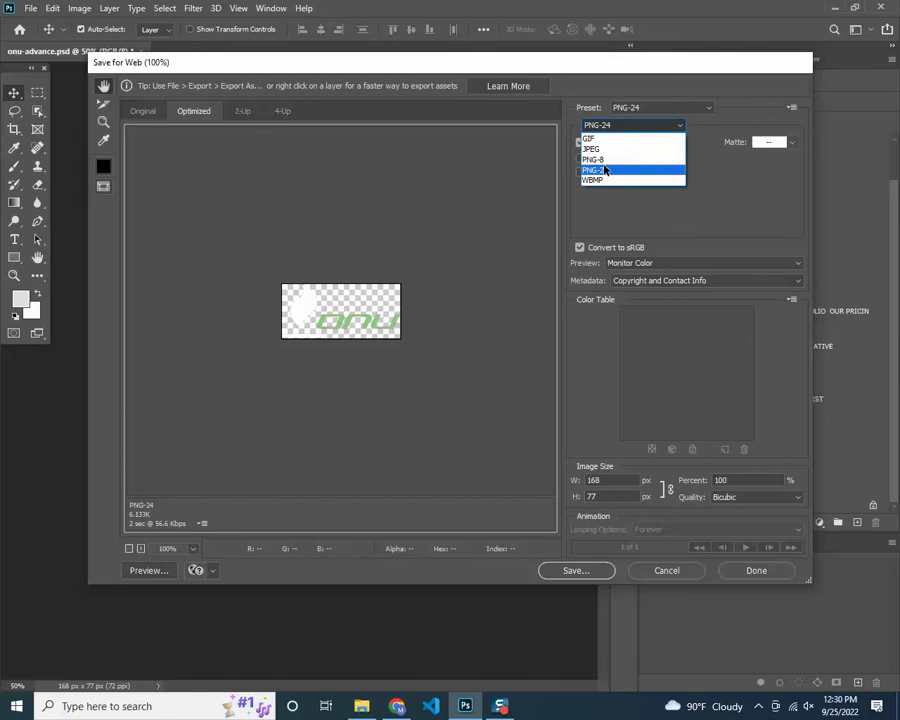
left_click(622, 158)
left_click(605, 128)
left_click(596, 169)
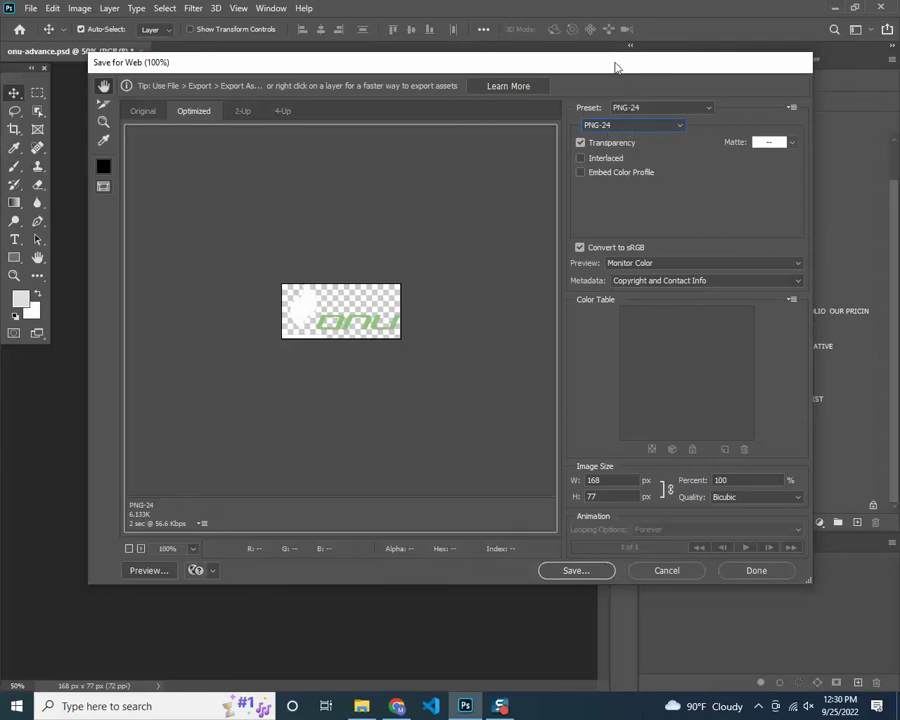
left_click_drag(616, 67, 583, 79)
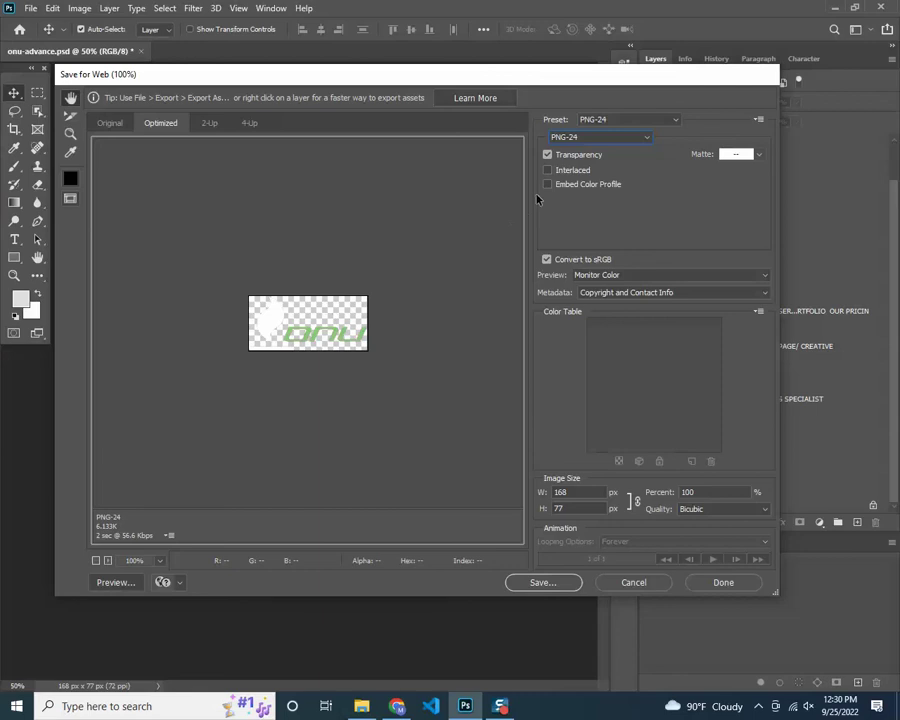
left_click(570, 138)
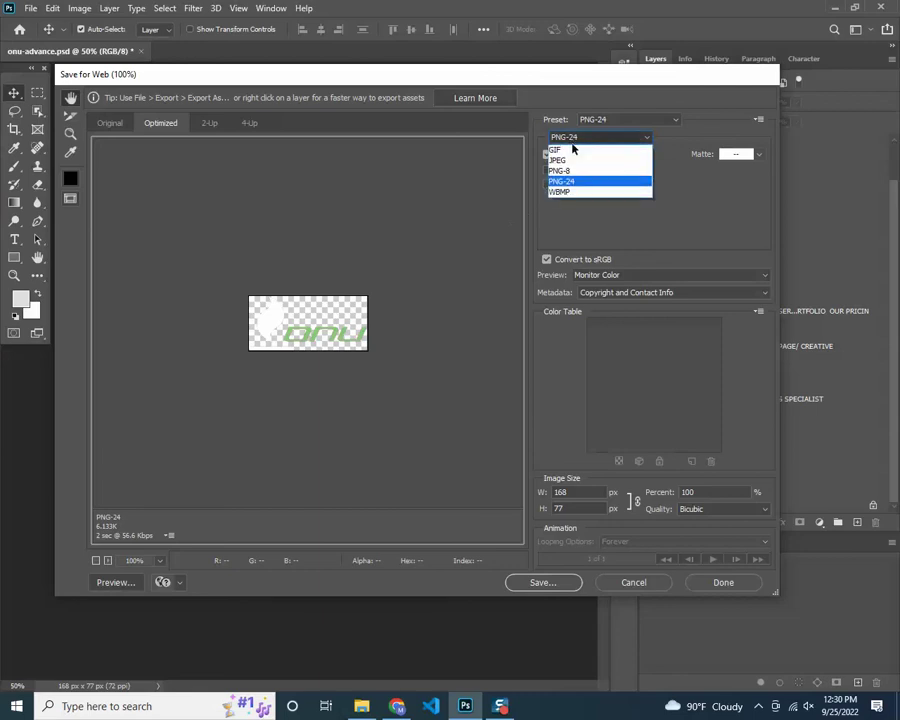
left_click(511, 197)
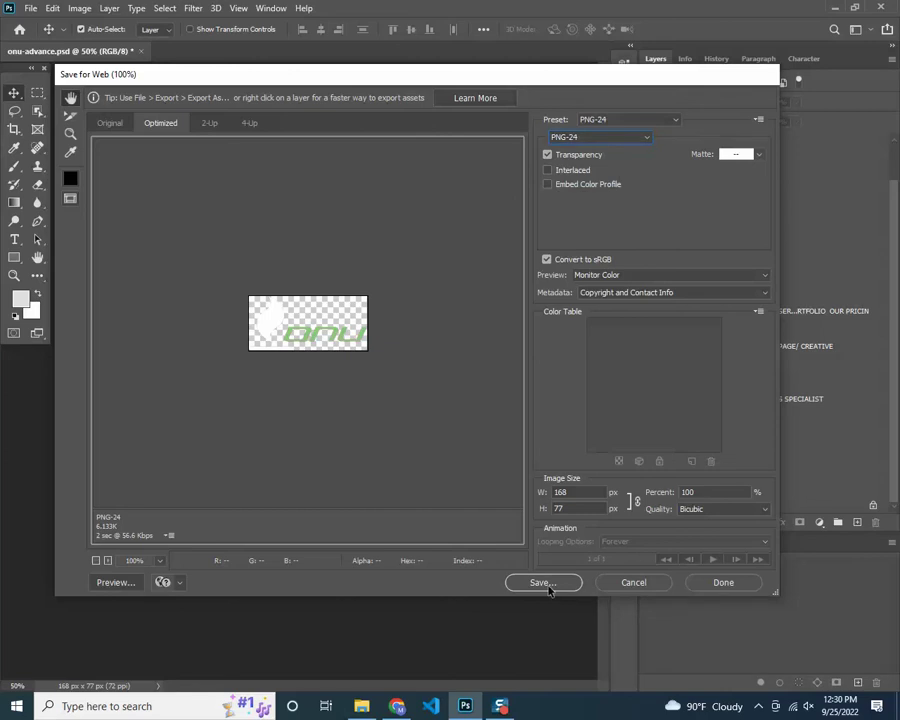
Save the PNG-24 export as 'logo' in the img folder
left_click(548, 588)
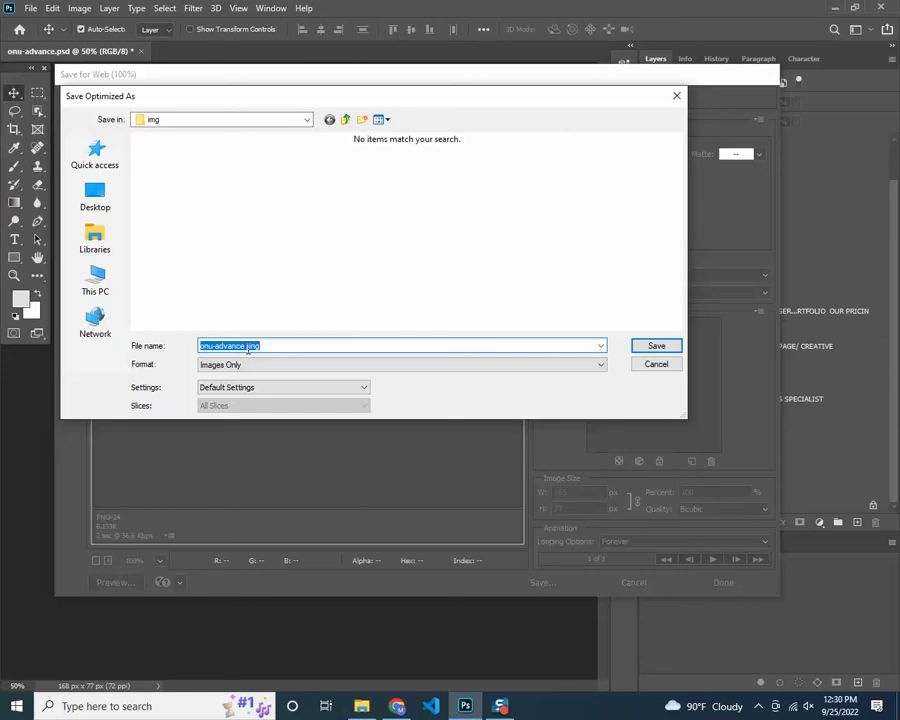
type("logo")
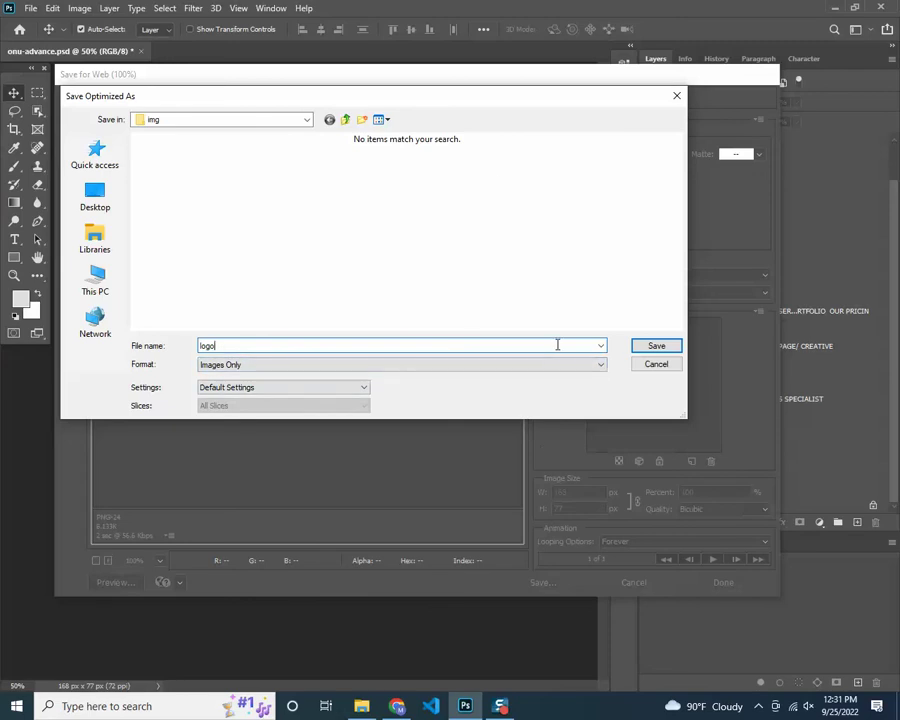
left_click(656, 345)
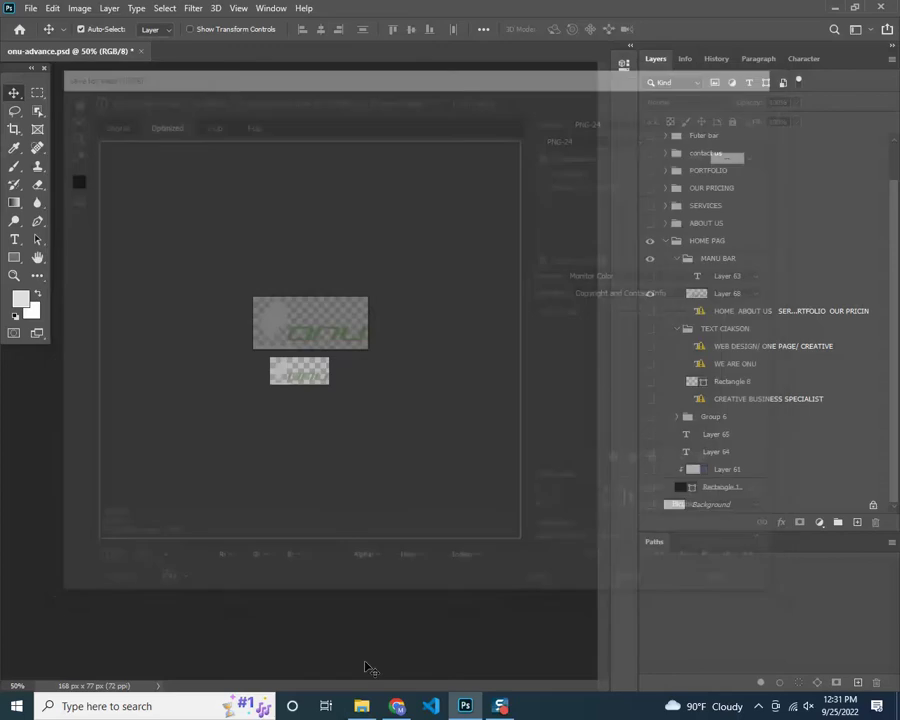
Preview logo.png from the img folder to check its transparency, then return to Photoshop
key("alt+Tab")
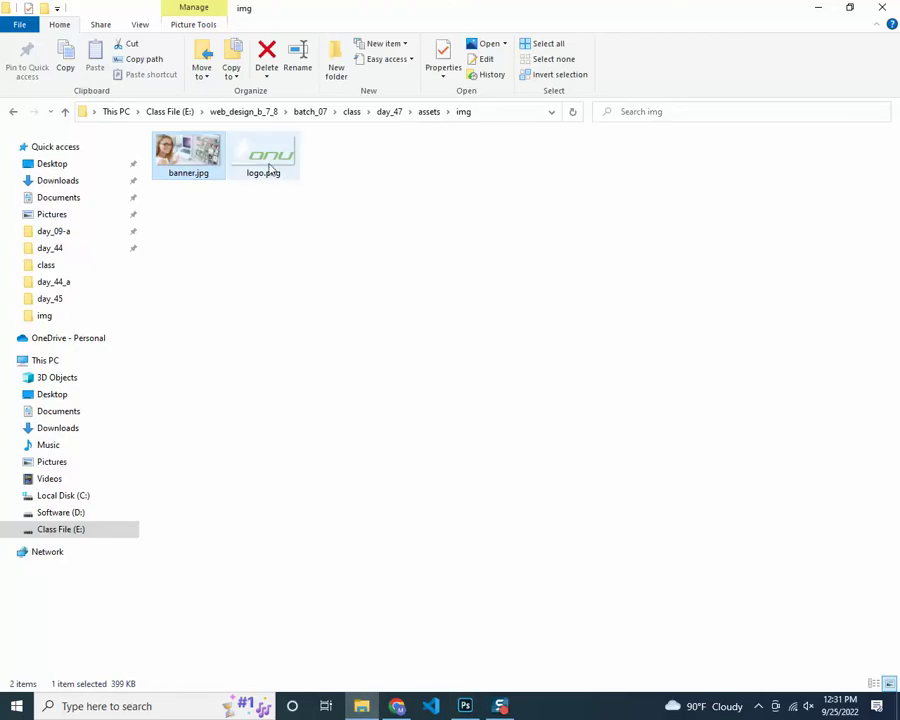
double_click(268, 170)
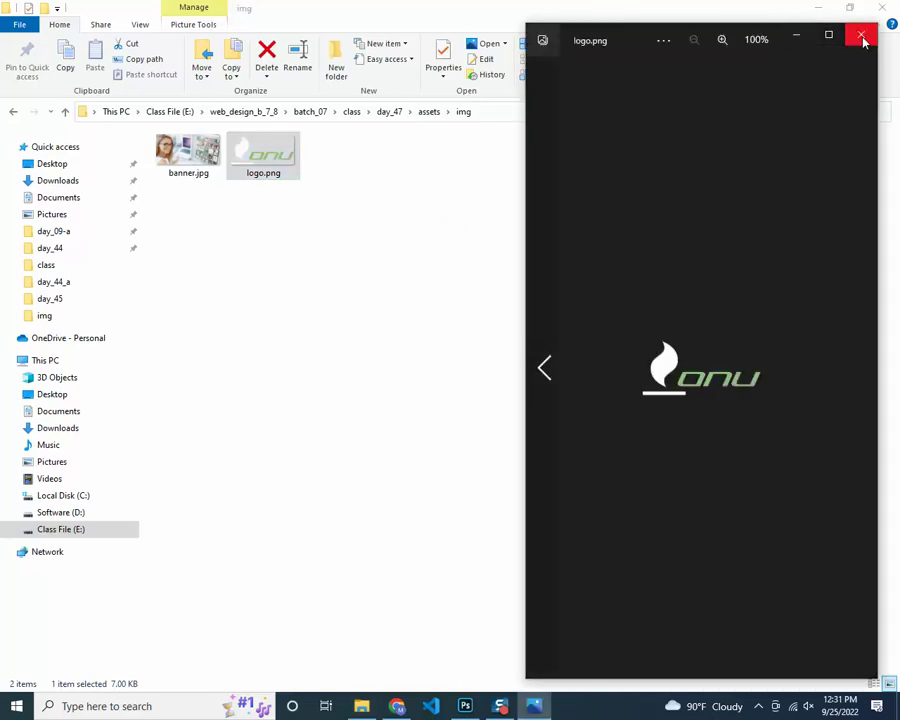
left_click(862, 38)
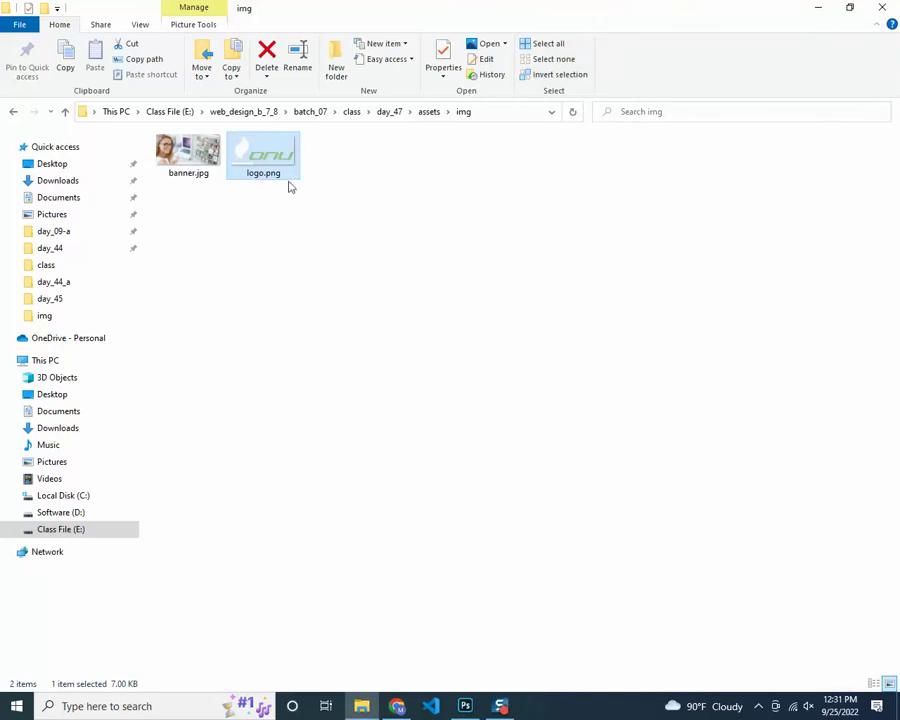
left_click(465, 706)
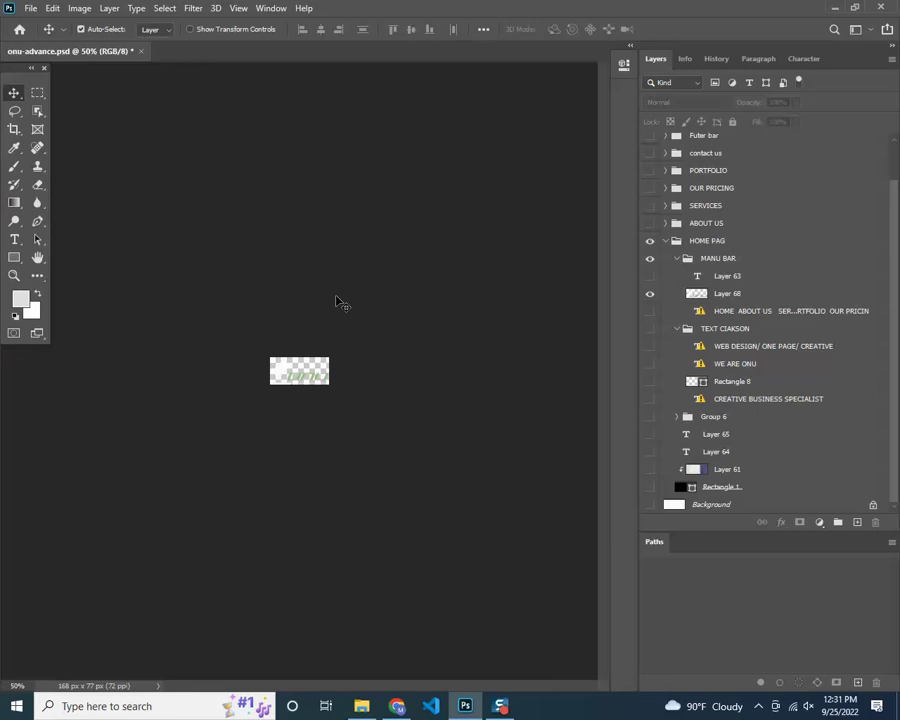
Revert onu-advance.psd to its opening History snapshot and scroll back to the page top
left_click(718, 60)
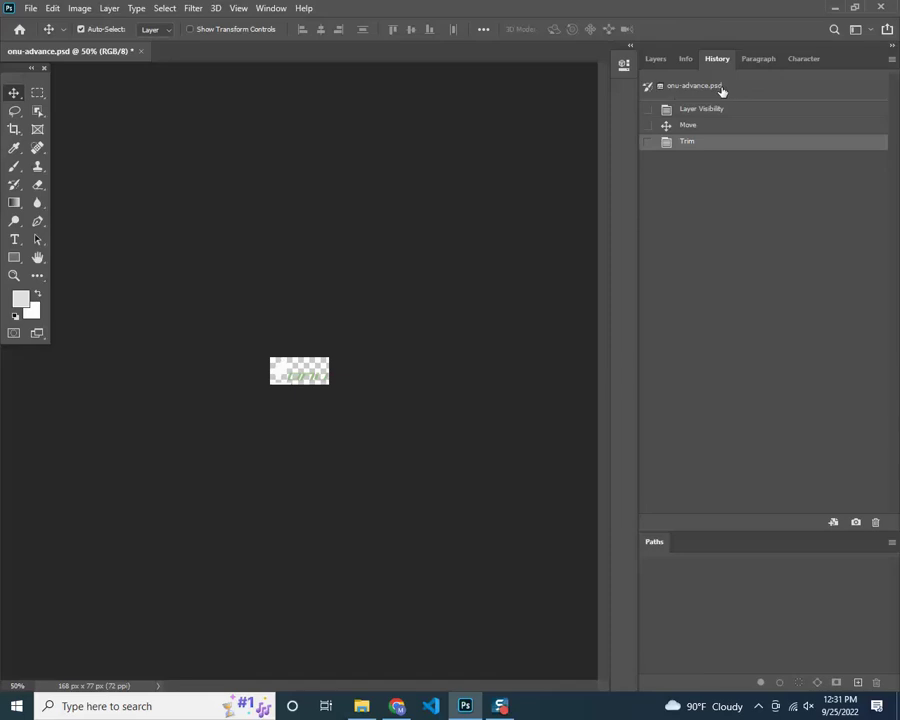
left_click(720, 89)
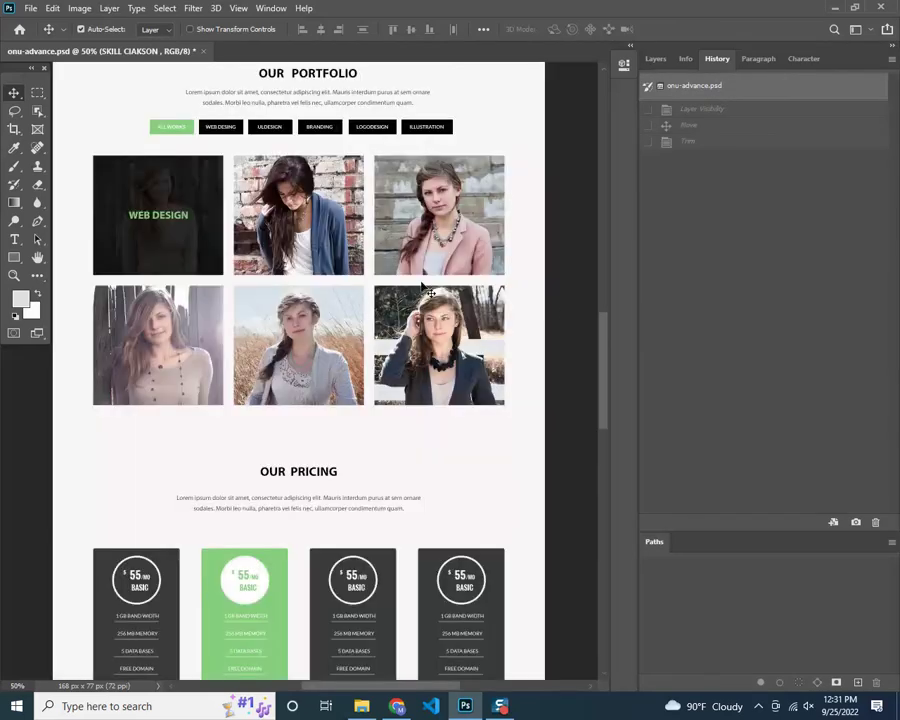
left_click_drag(607, 362, 610, 209)
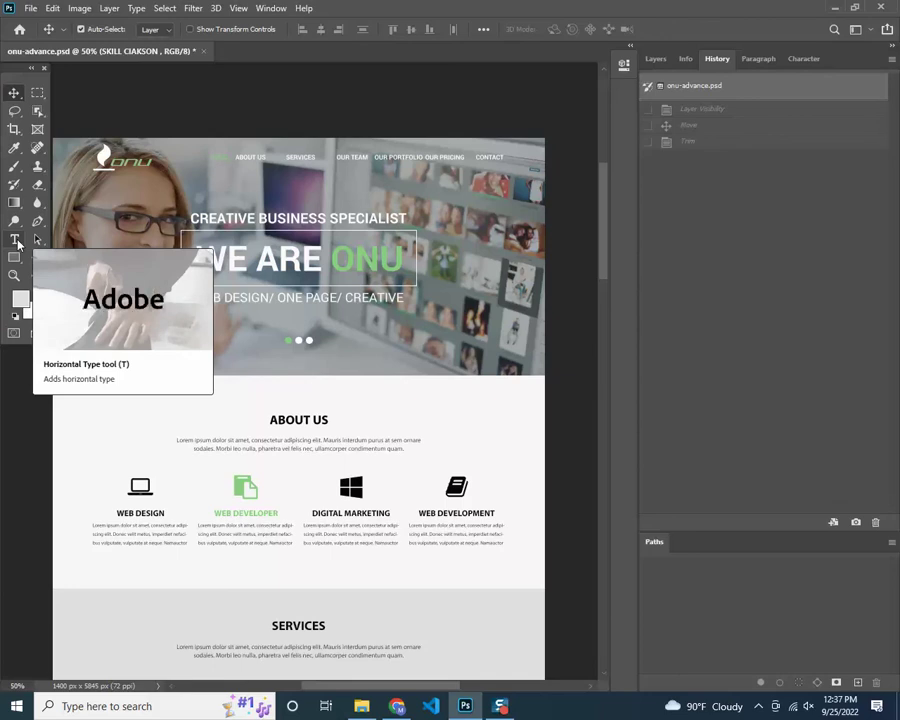
left_click(17, 242)
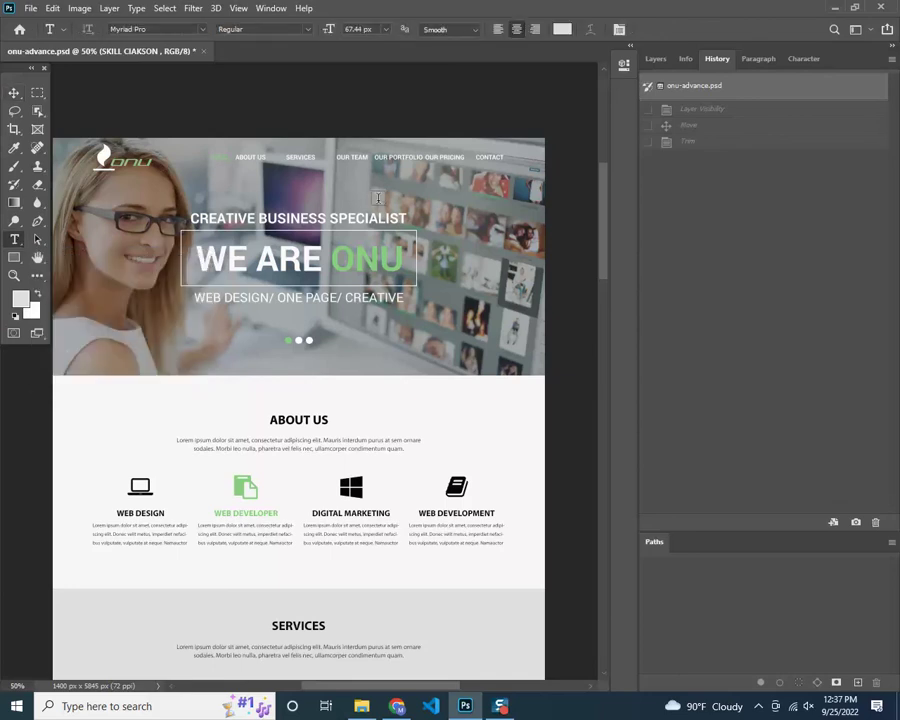
left_click(657, 60)
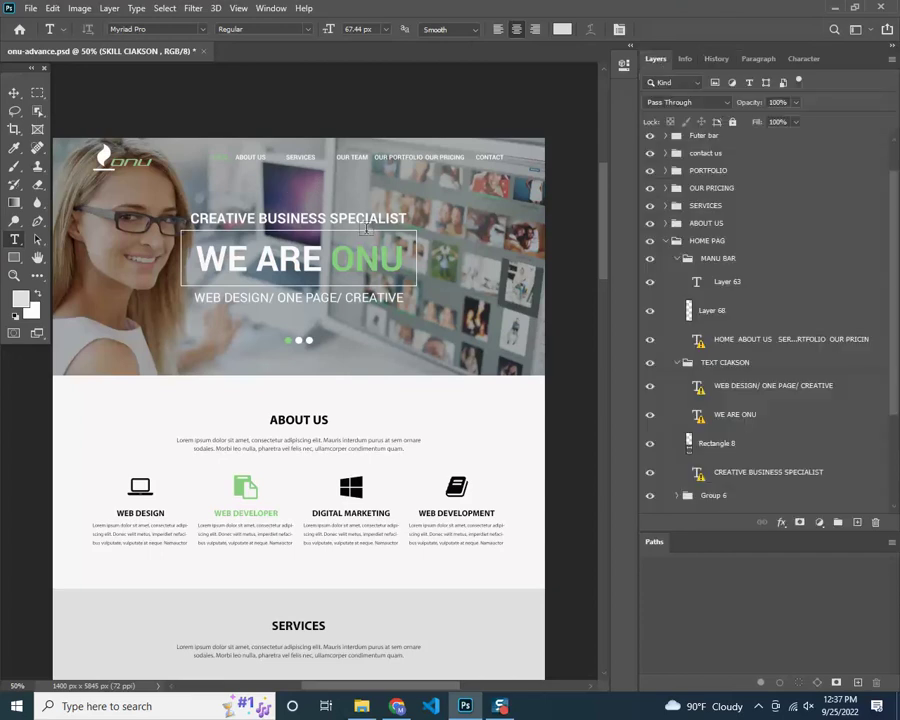
left_click(288, 192)
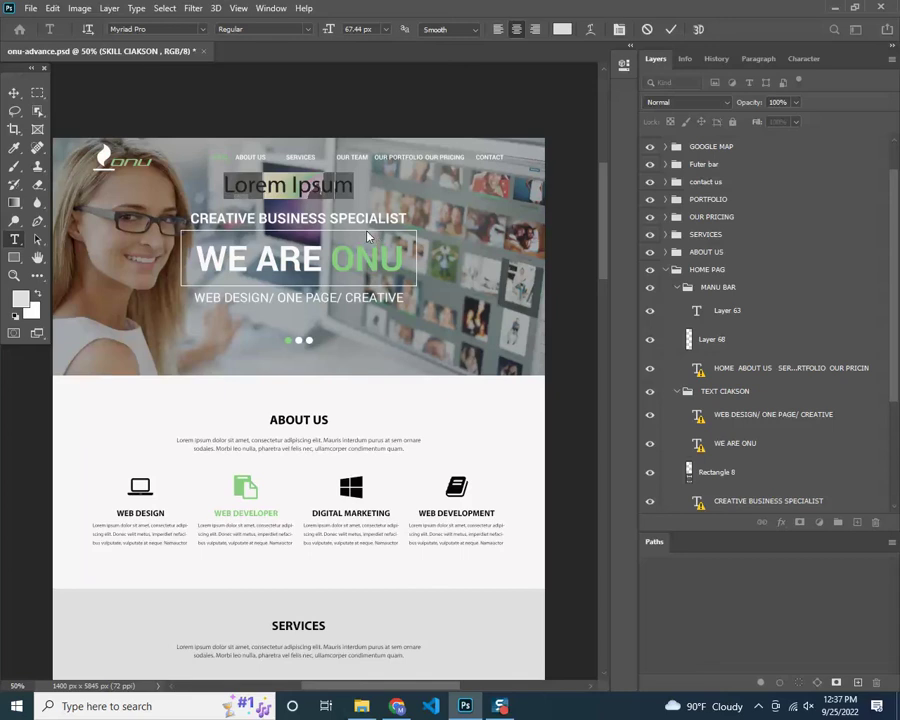
type("Noman")
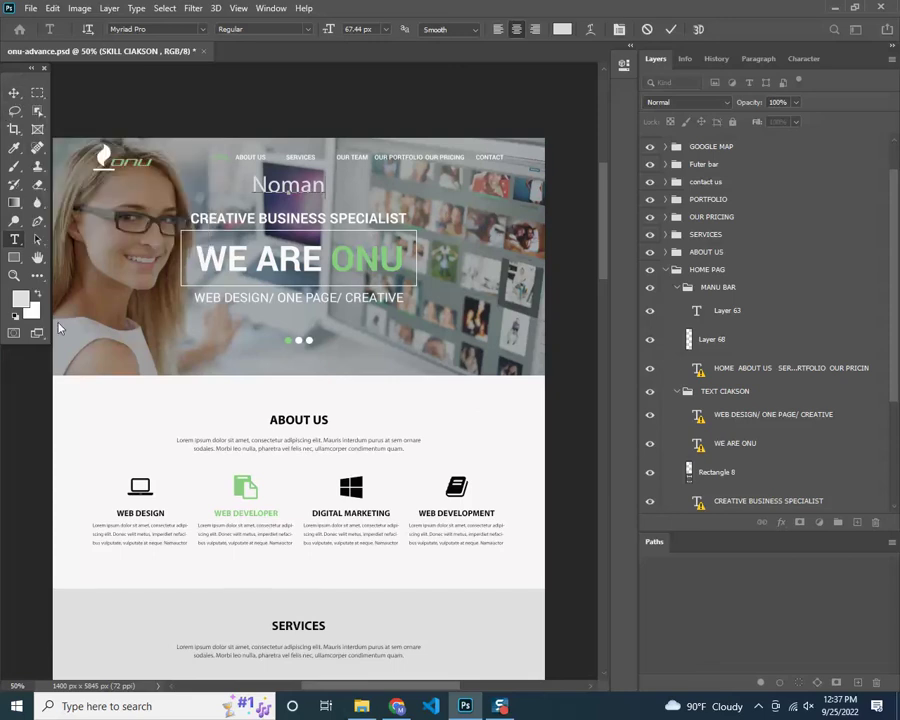
left_click(13, 94)
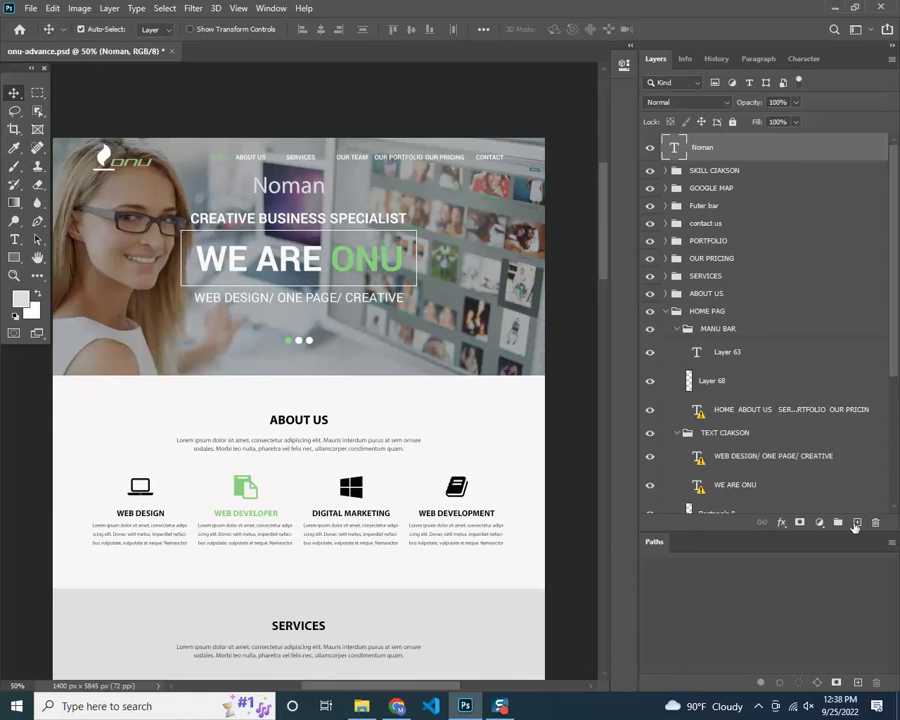
left_click(879, 528)
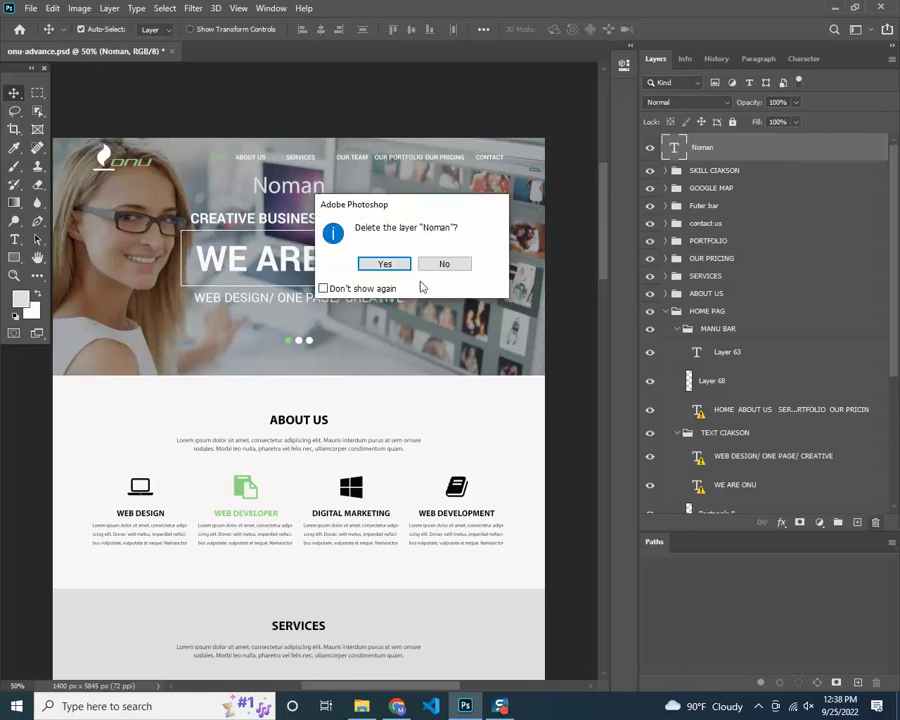
left_click(402, 269)
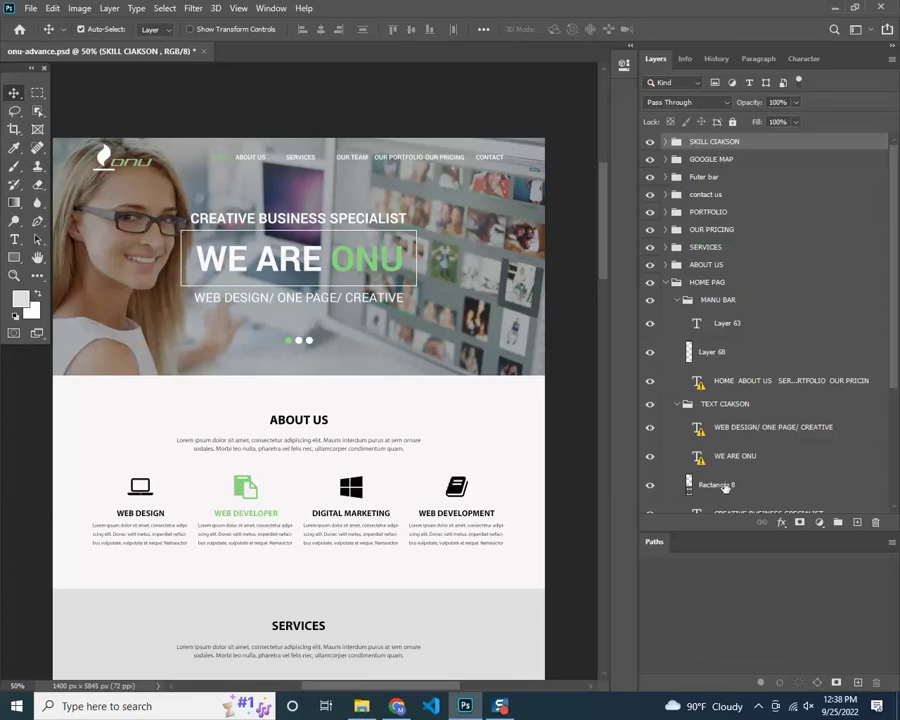
left_click(717, 59)
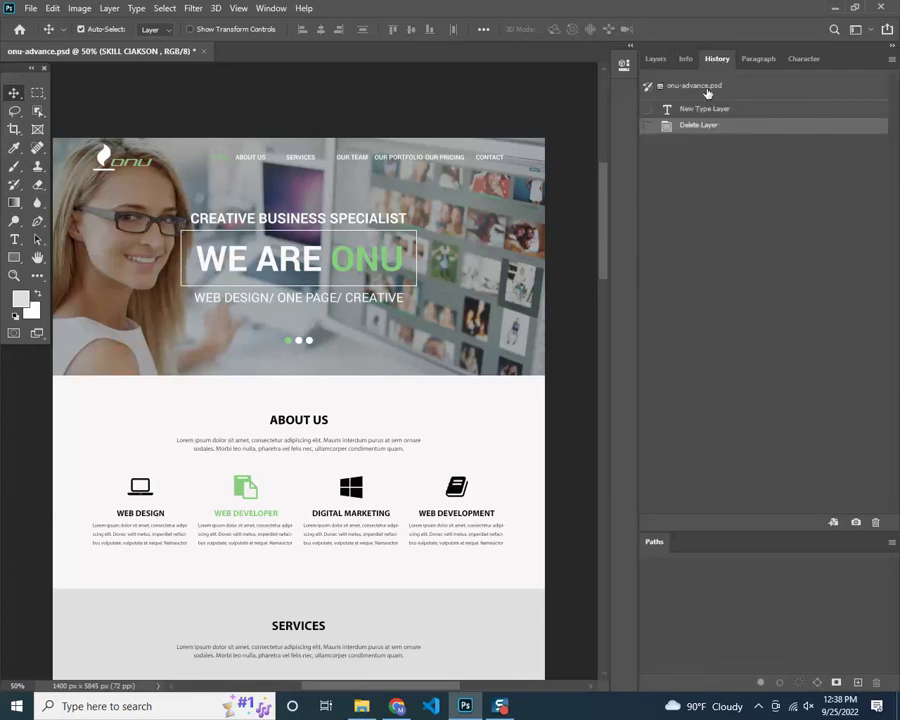
left_click(706, 89)
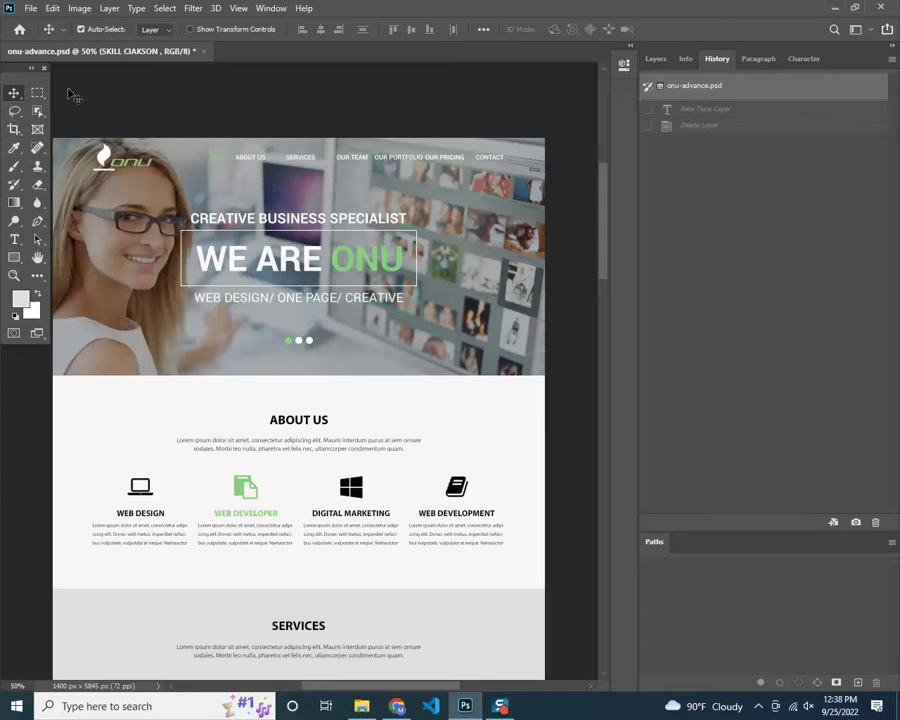
Open the WE ARE ONU headline with the Type tool, substituting the missing Roboto Bold font
left_click(655, 58)
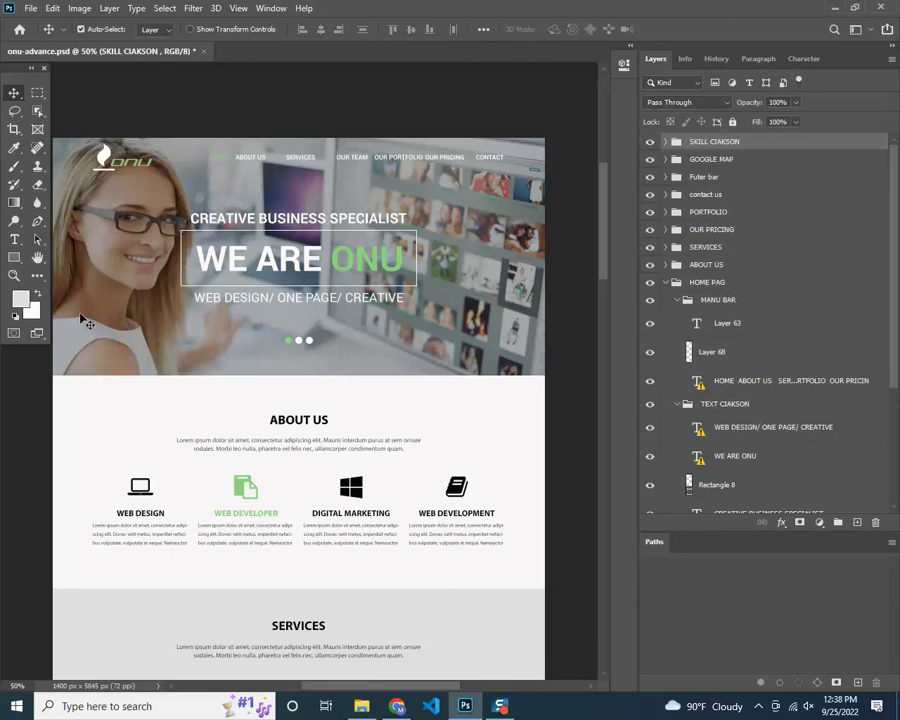
left_click(16, 240)
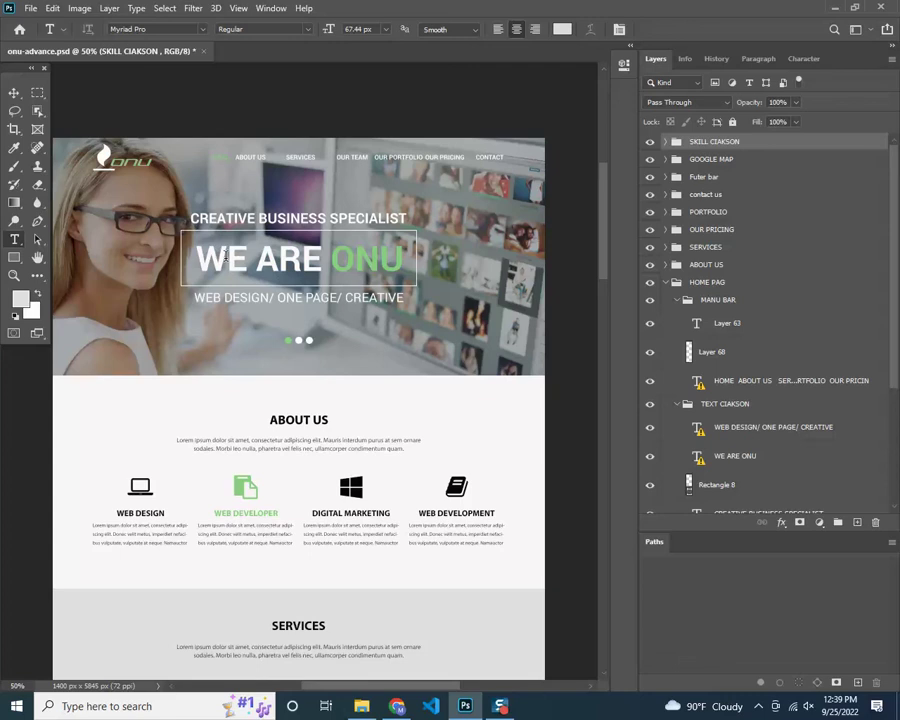
left_click(224, 257)
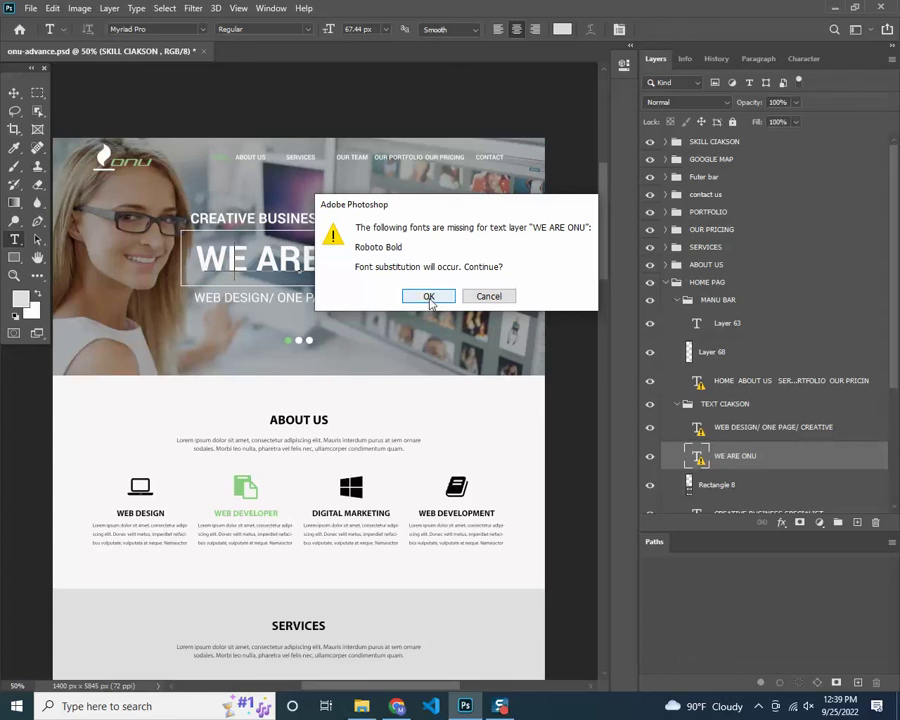
left_click(429, 297)
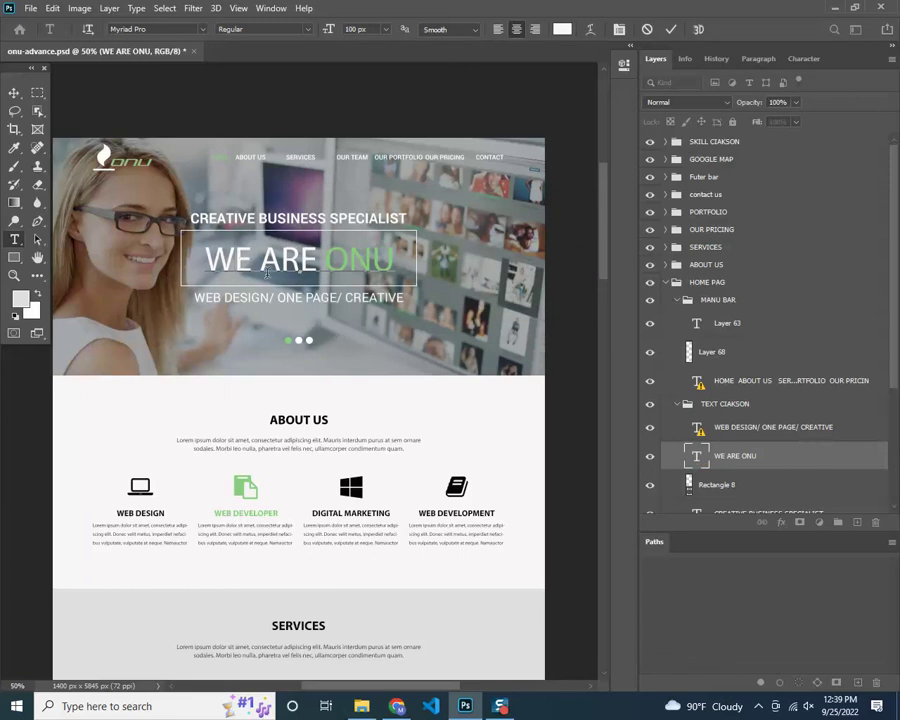
Test-replace the headline text, undo it to keep WE ARE ONU, then open a new Chrome tab
key("ctrl+a")
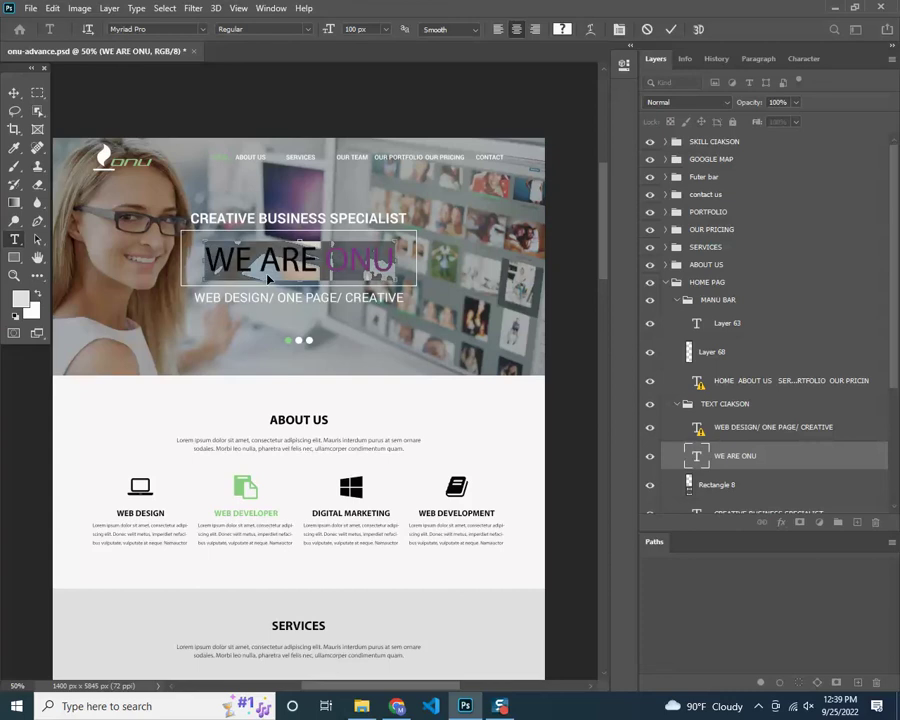
type("saerfwerew")
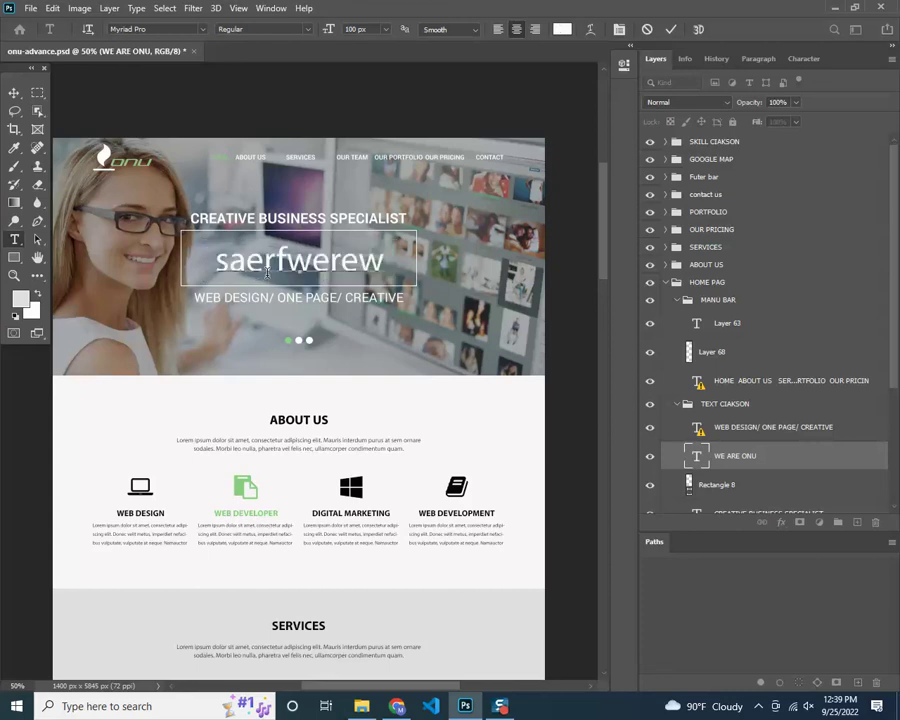
key("ctrl+z")
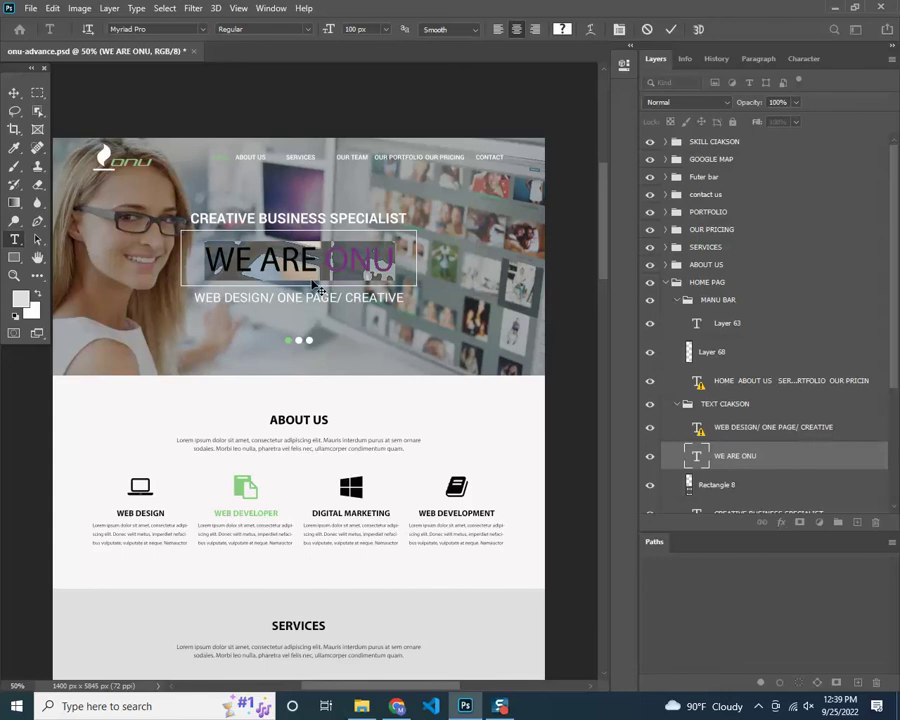
left_click(400, 707)
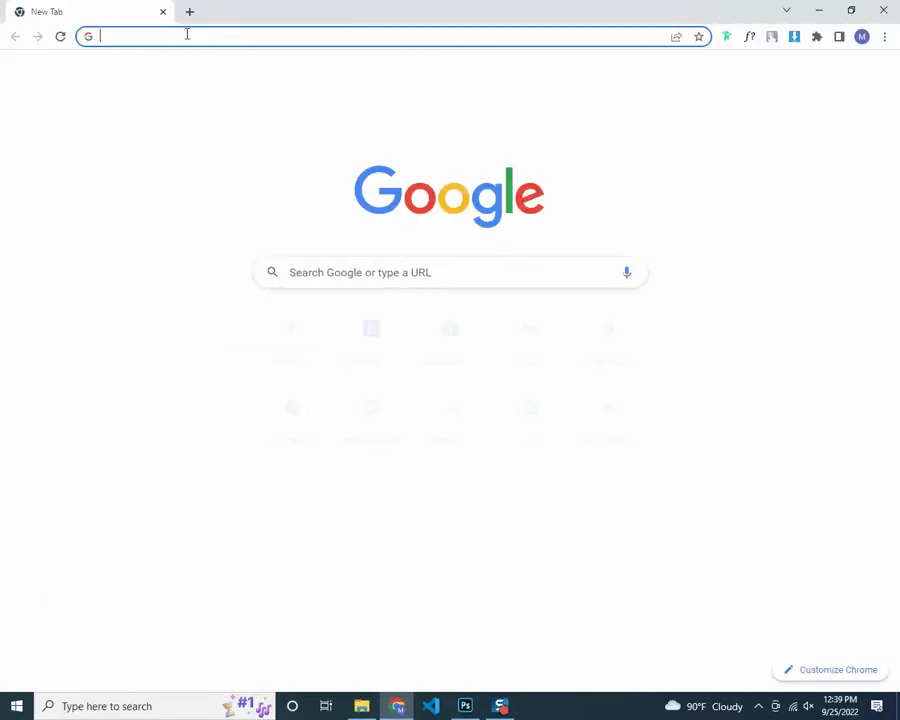
Enter 'WE ARE ONU' in Chrome's address bar without searching, then return to Photoshop
type("WE ARE ONU")
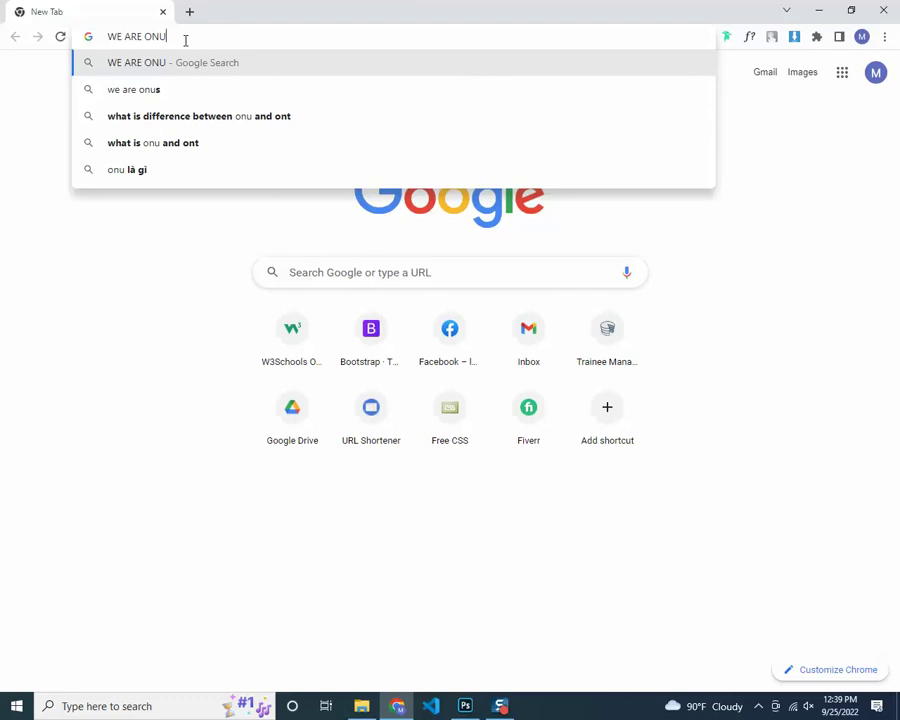
key("alt+Tab")
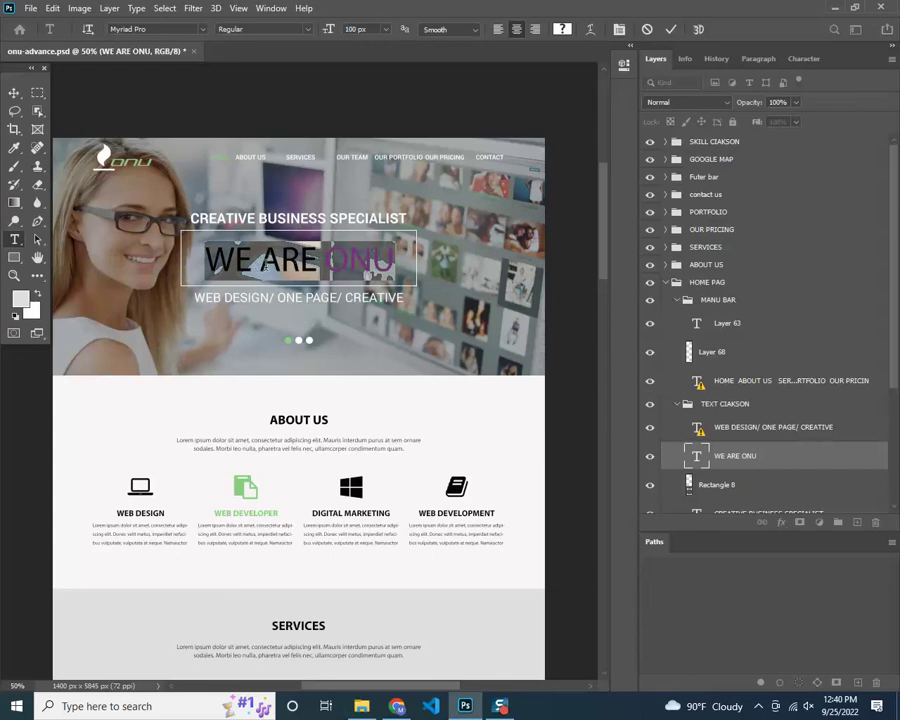
Commit the headline text edits, then revert onu-advance.psd to its opening History snapshot
key("ctrl+Return")
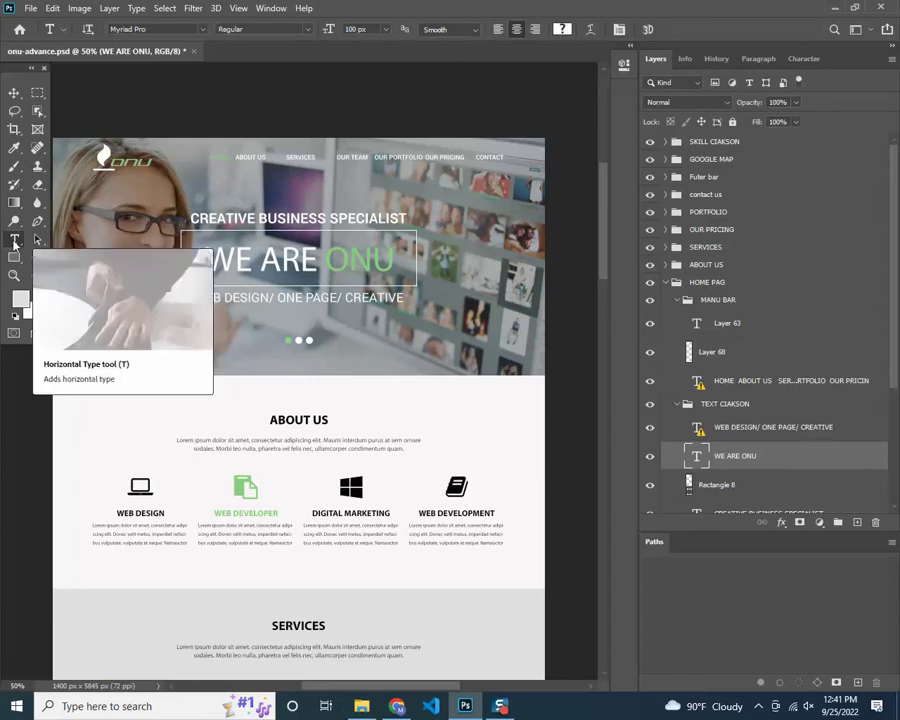
left_click(280, 210)
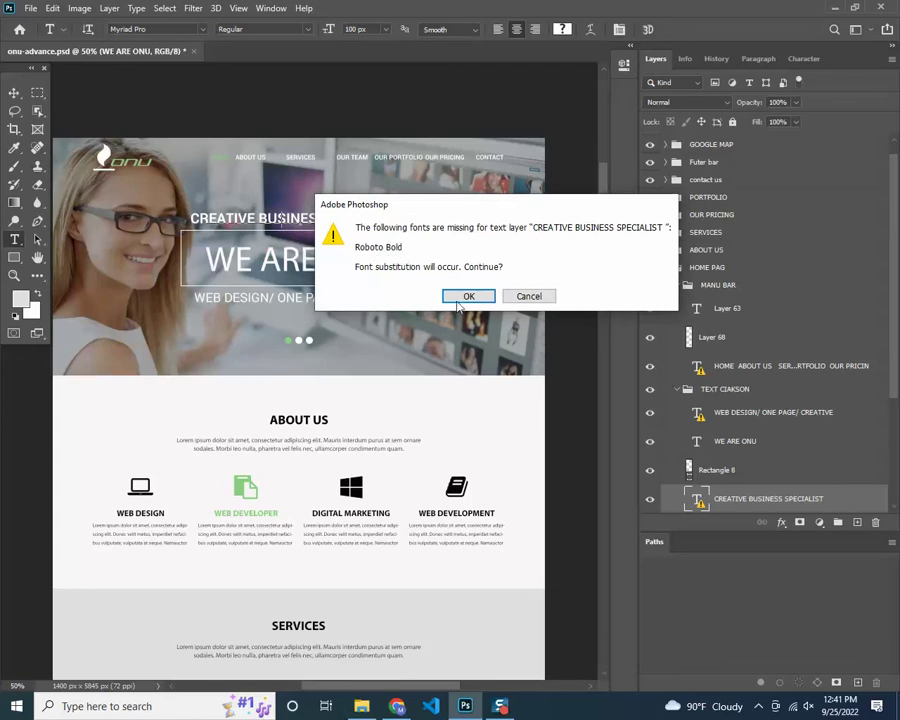
left_click(466, 297)
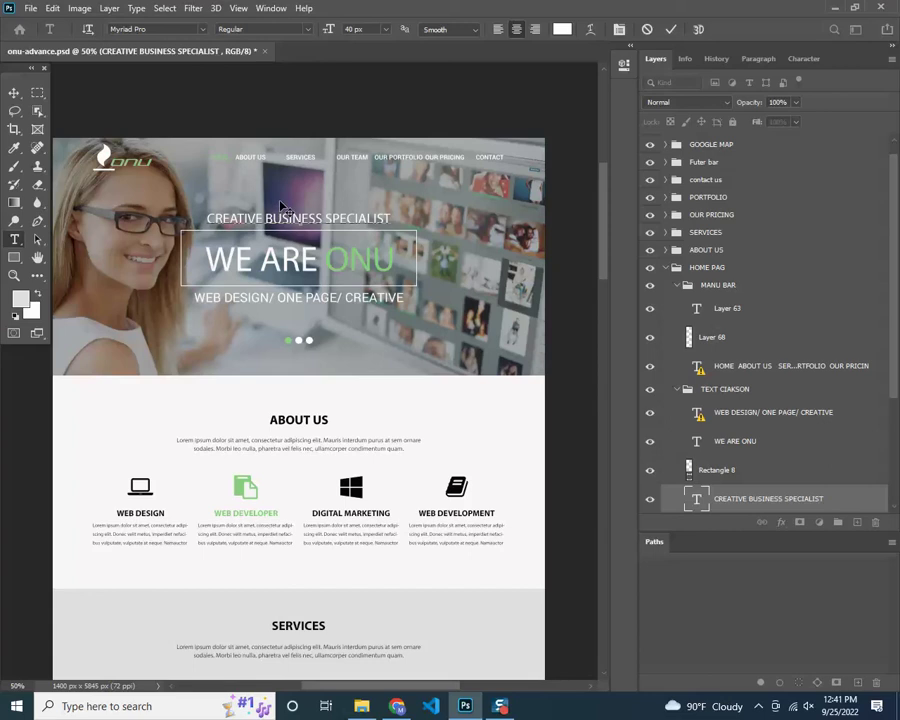
triple_click(282, 217)
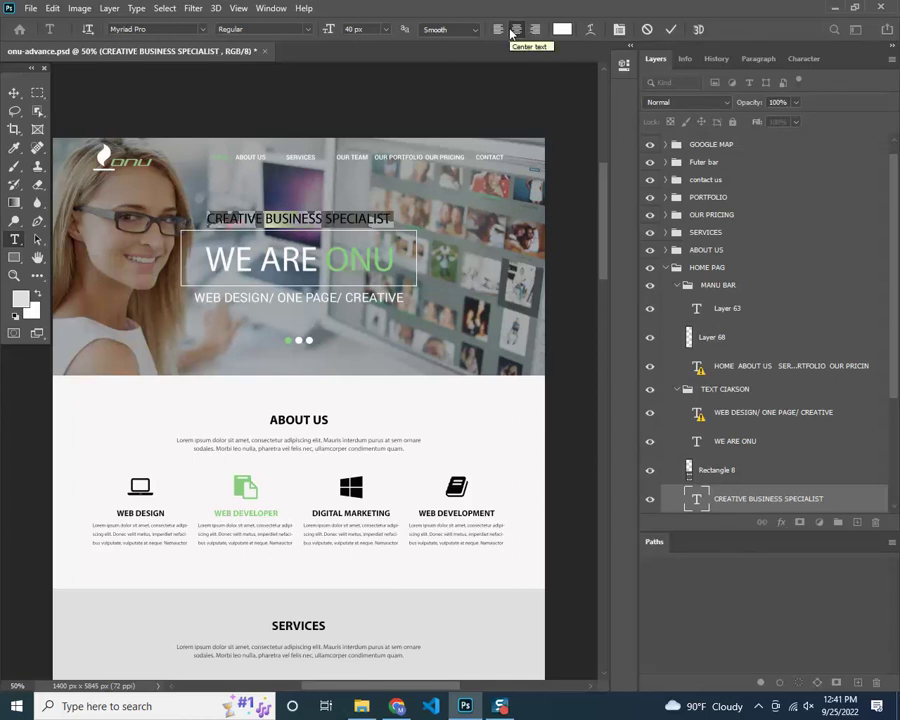
key("ctrl+Return")
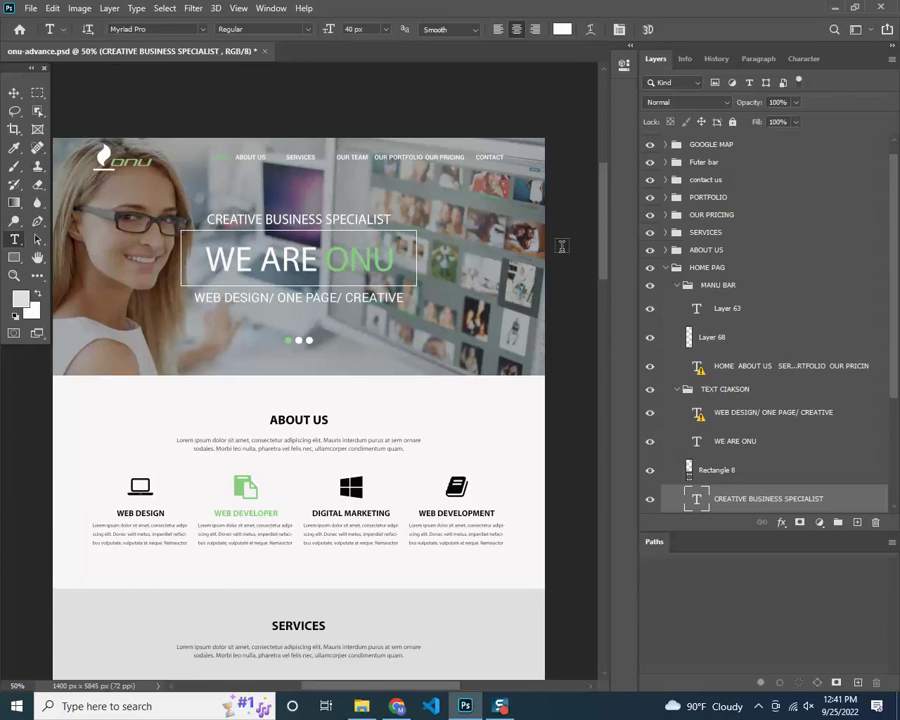
left_click(721, 59)
left_click(697, 87)
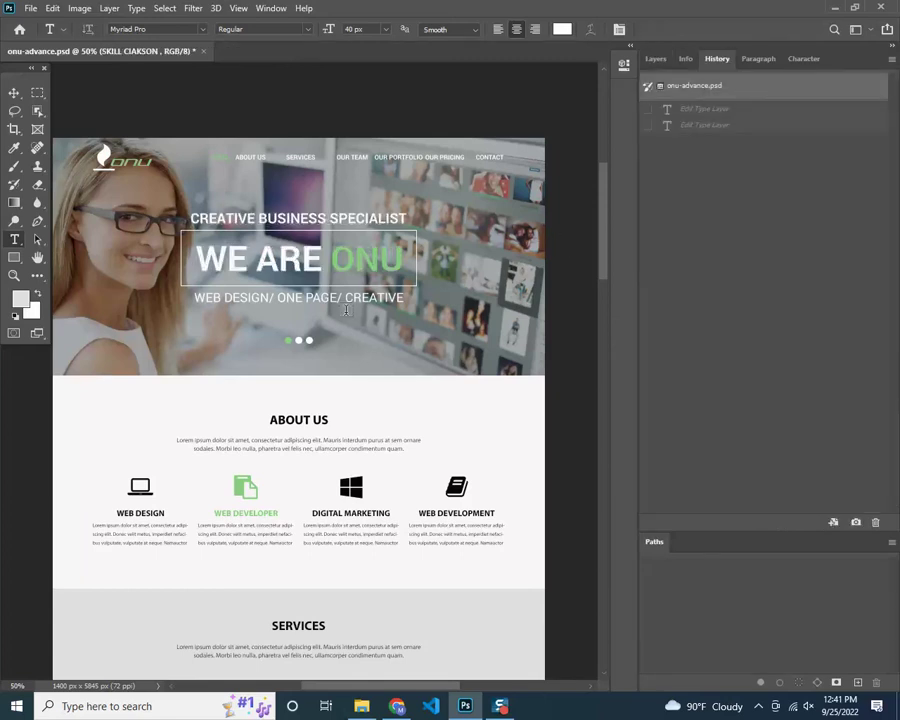
Eyedropper the green of ONU as foreground, confirming #87d37c in the Color Picker
key("v")
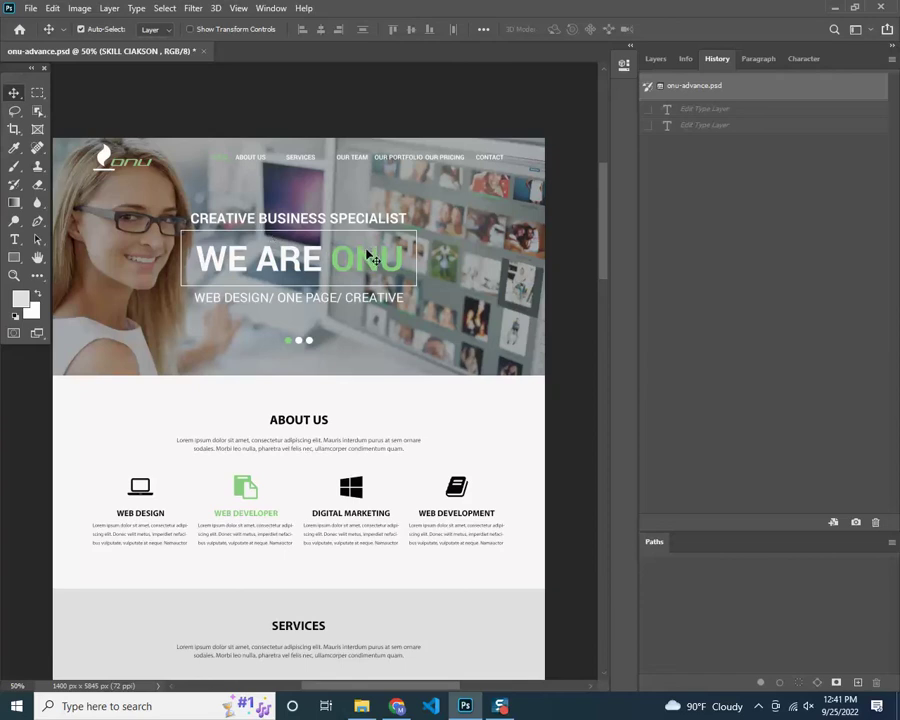
left_click(13, 150)
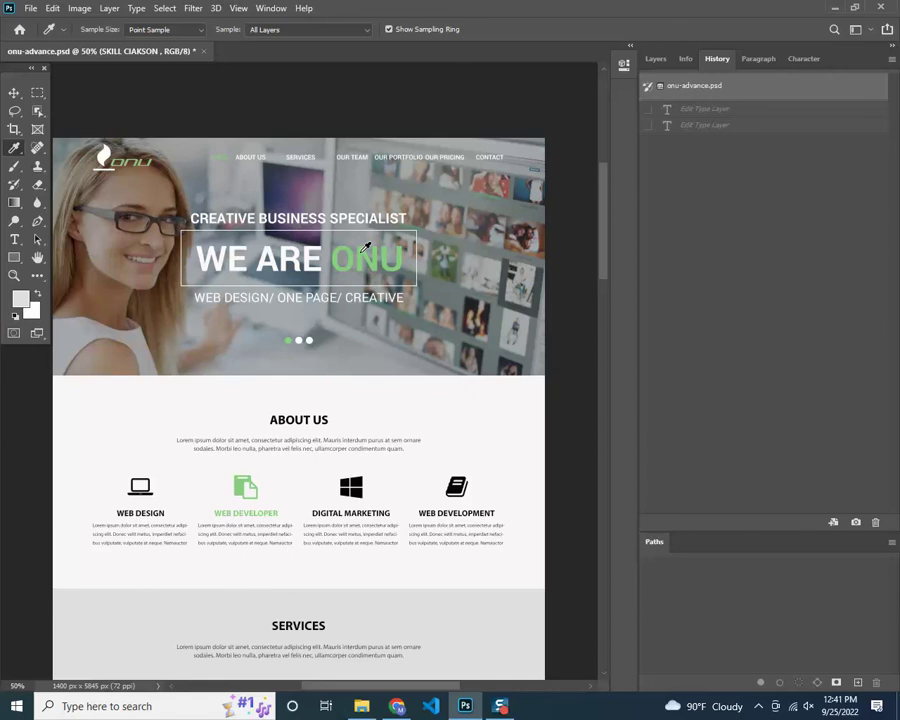
left_click(362, 254)
left_click(356, 482)
left_click(100, 165)
left_click(356, 258)
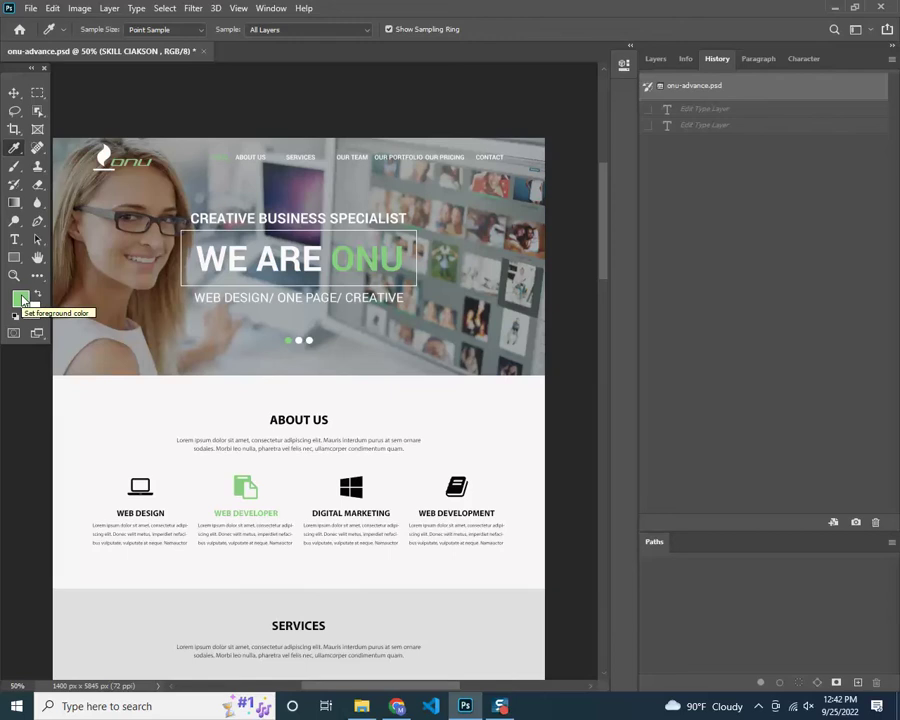
left_click(21, 299)
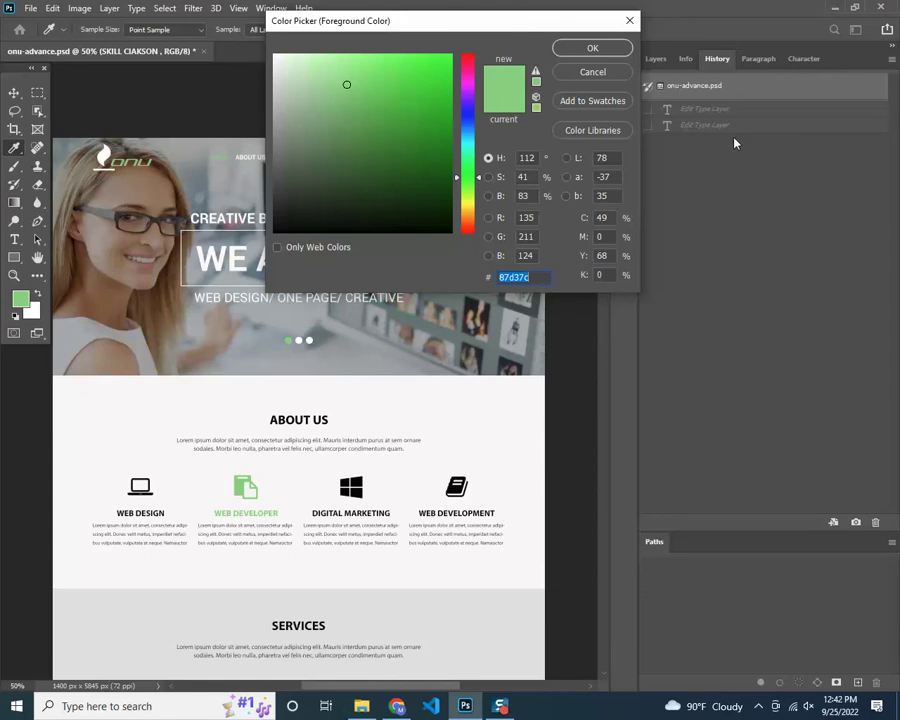
left_click(617, 78)
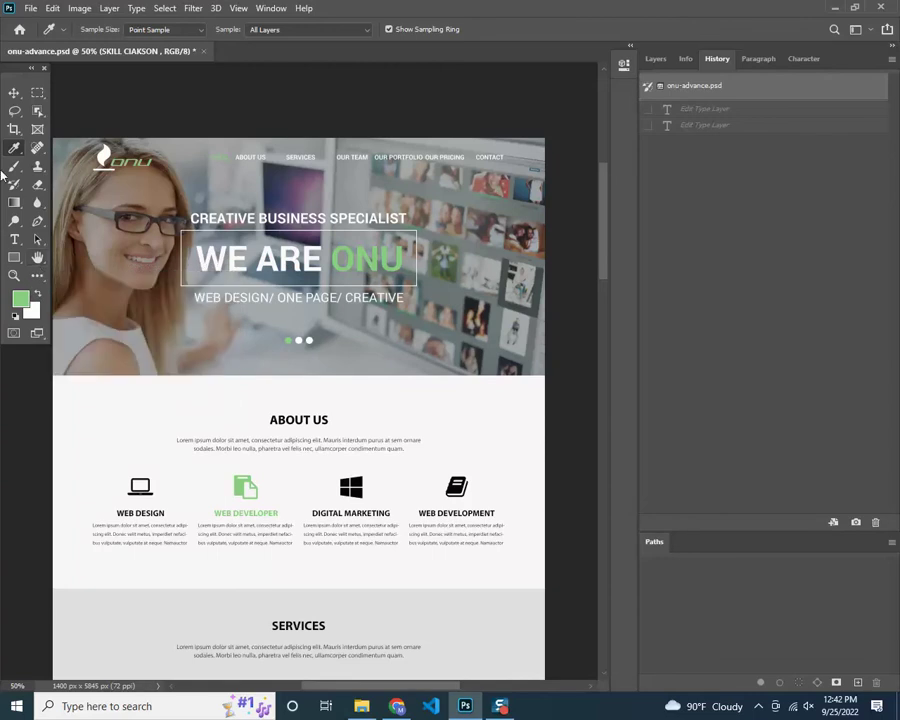
left_click(44, 95)
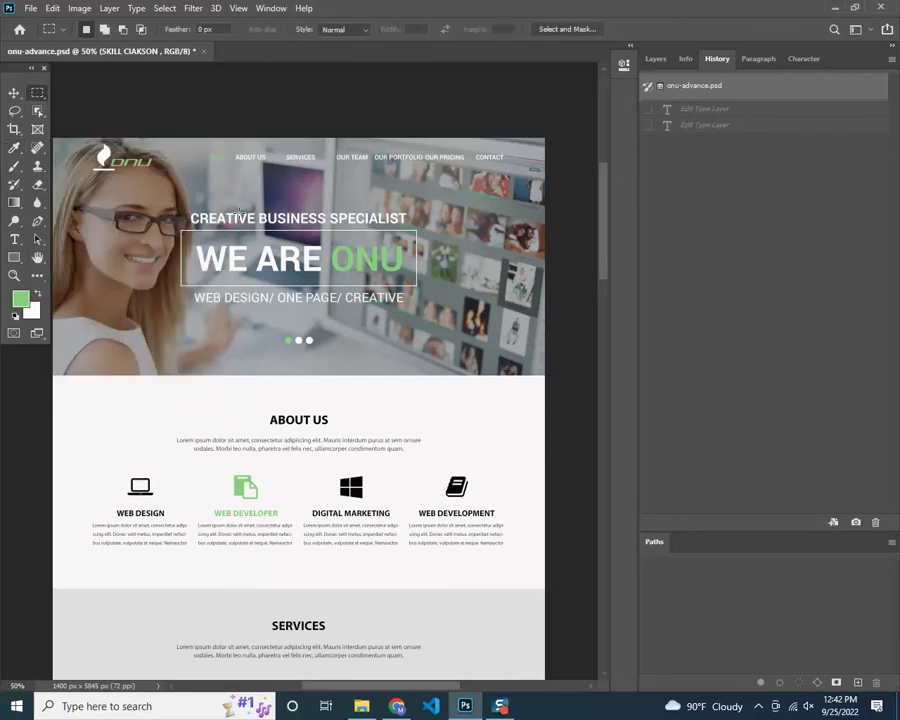
left_click_drag(224, 160, 316, 213)
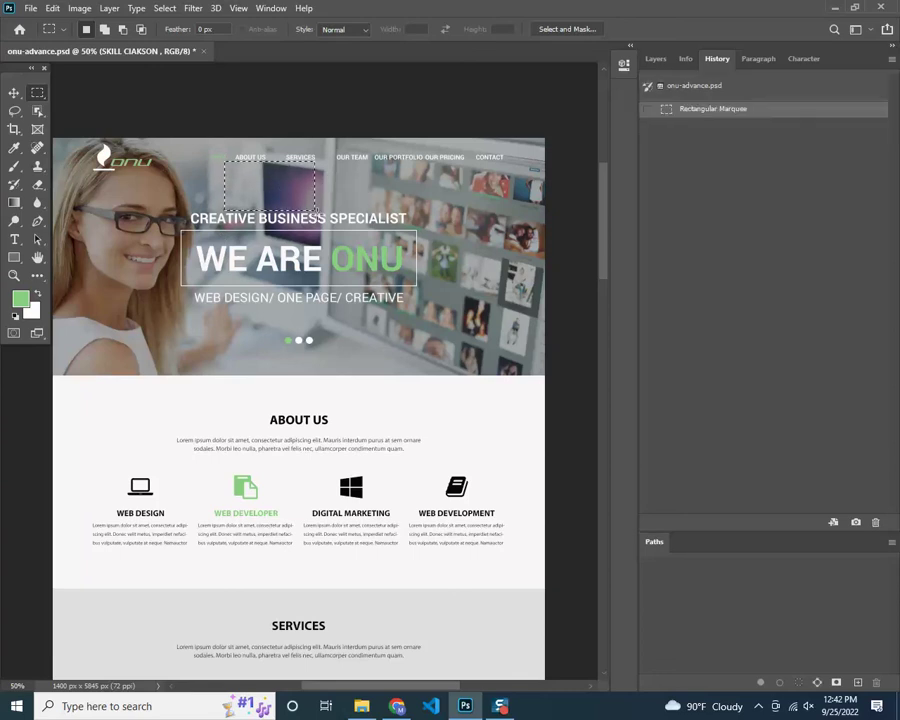
left_click(319, 217)
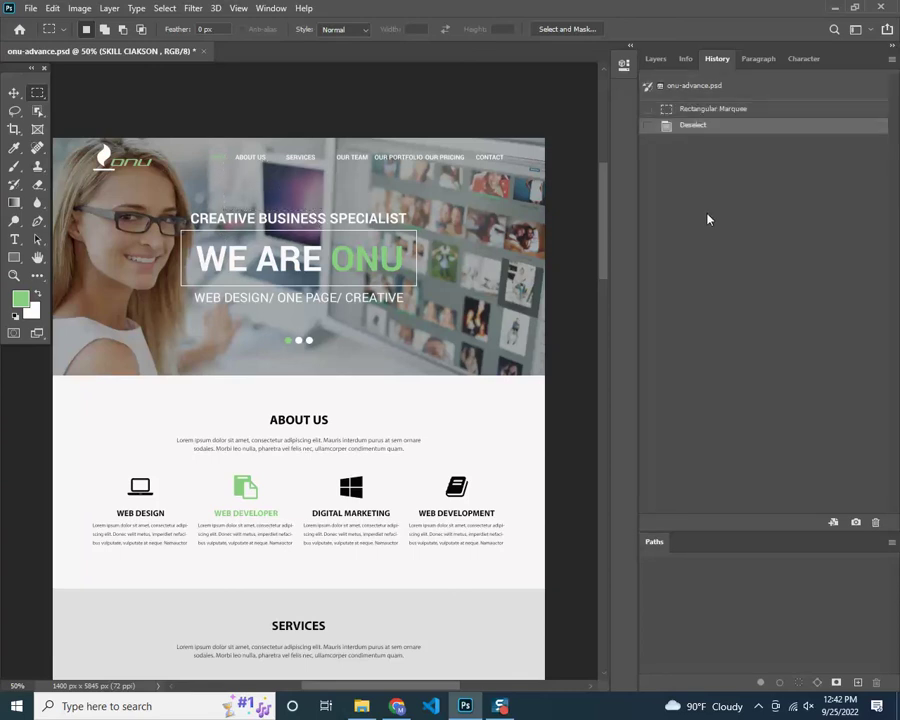
left_click_drag(604, 215, 594, 272)
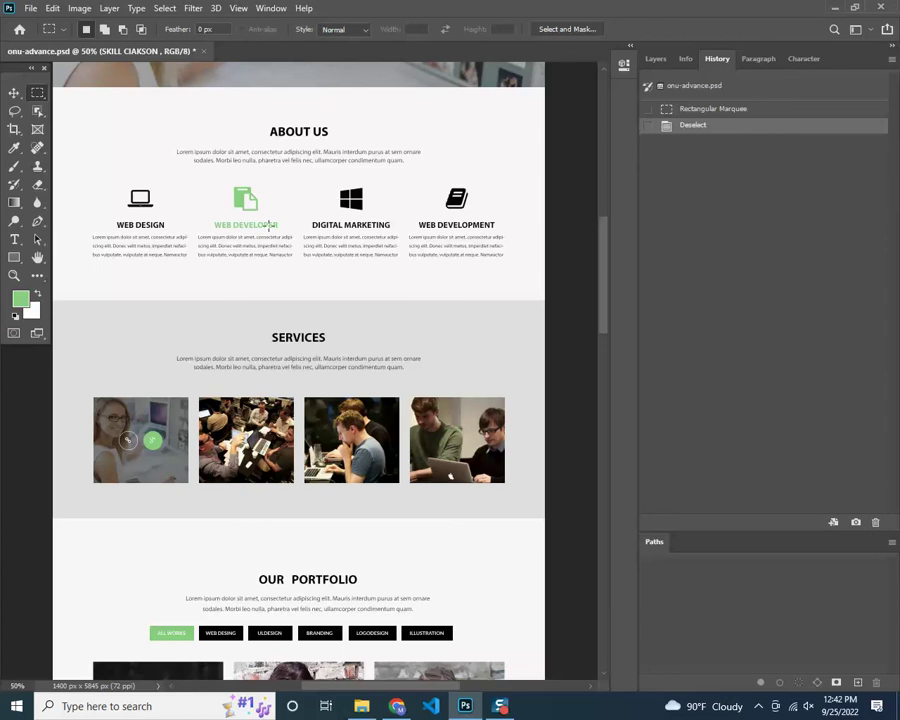
left_click_drag(600, 250, 603, 297)
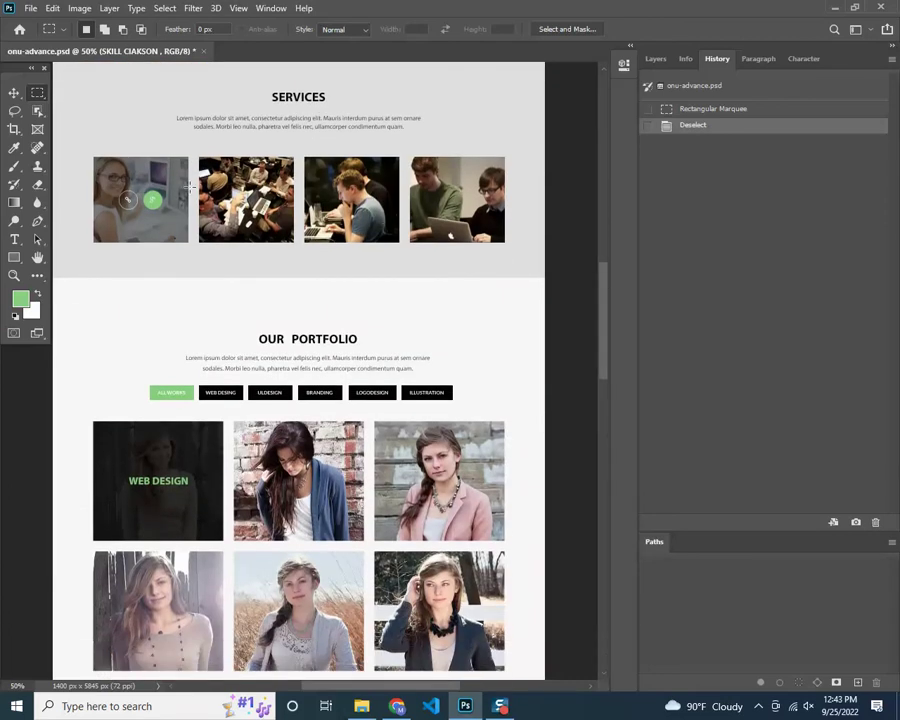
left_click_drag(603, 292, 606, 350)
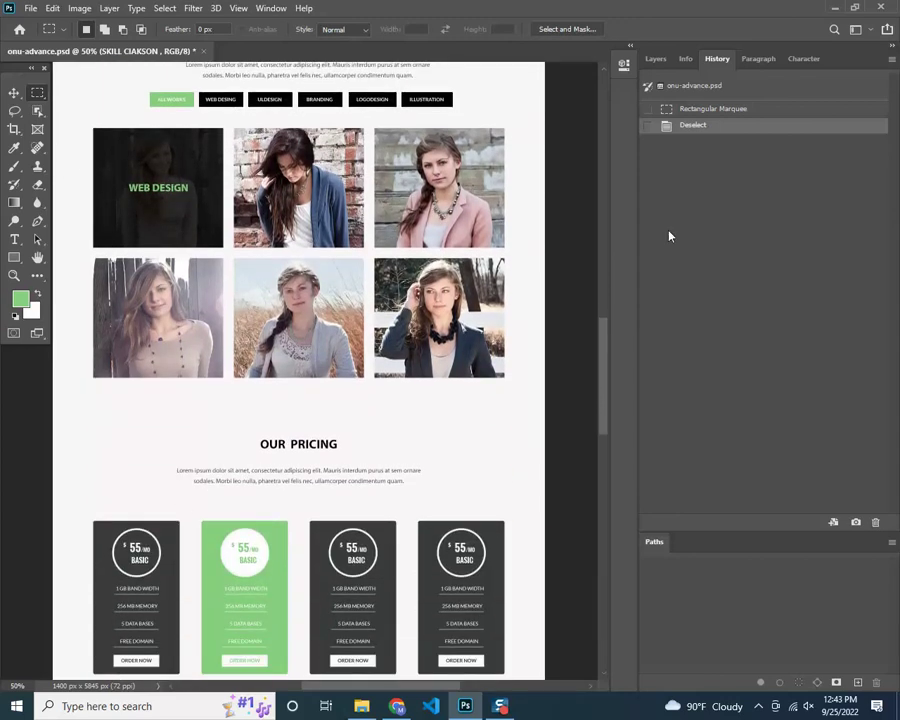
left_click_drag(609, 334, 609, 397)
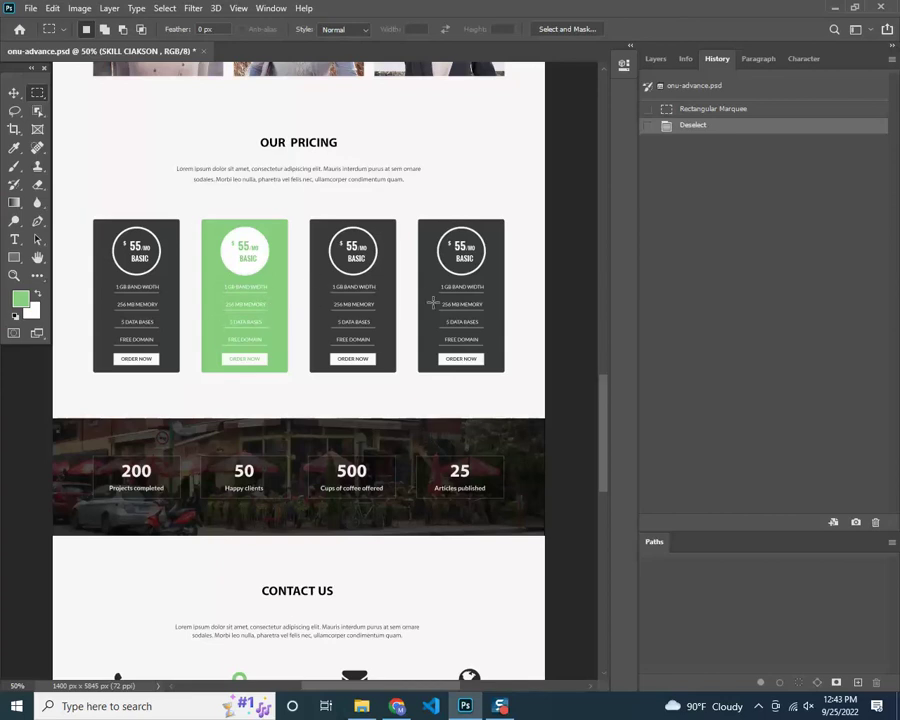
left_click_drag(607, 424, 628, 315)
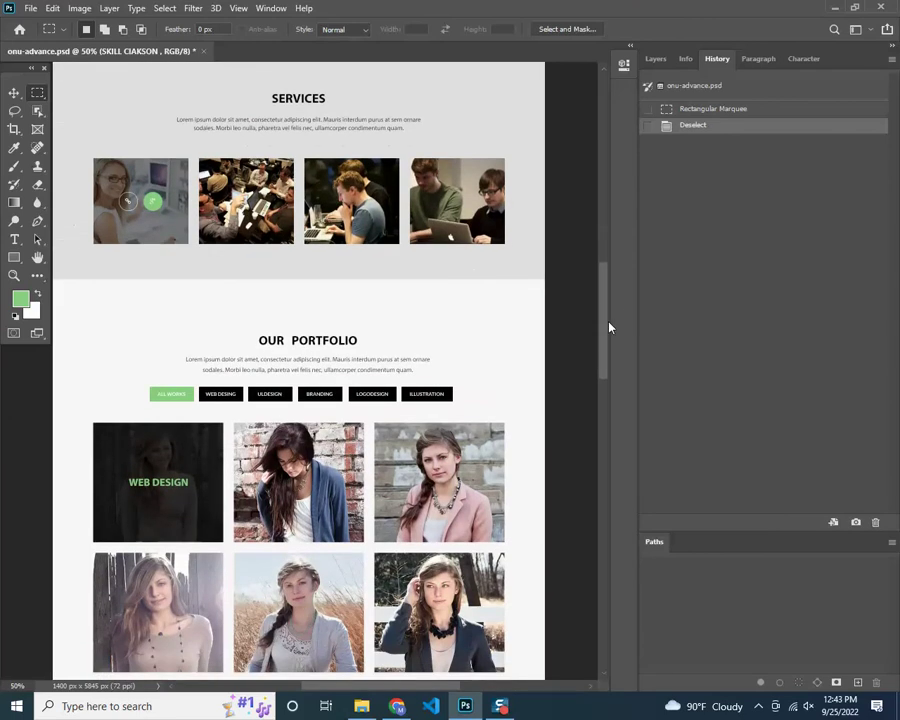
left_click_drag(607, 337, 609, 366)
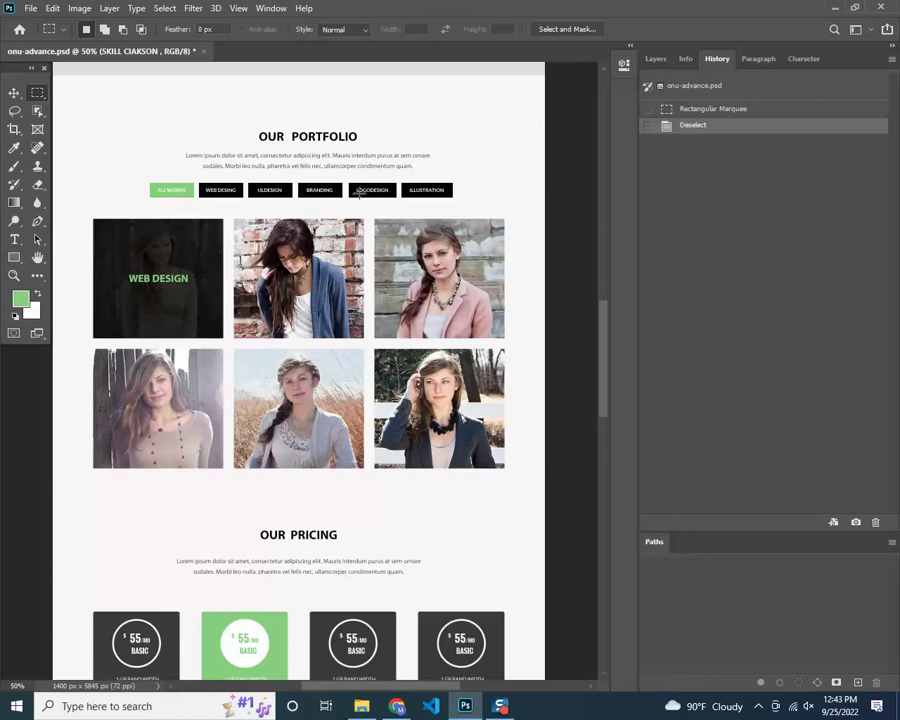
left_click_drag(600, 401, 594, 506)
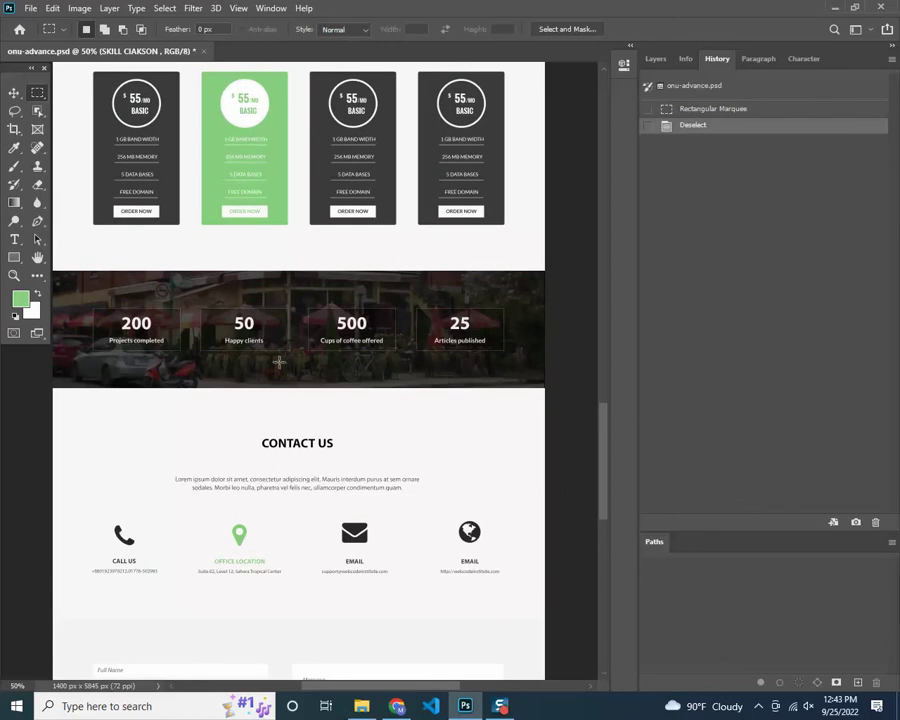
left_click_drag(600, 461, 605, 225)
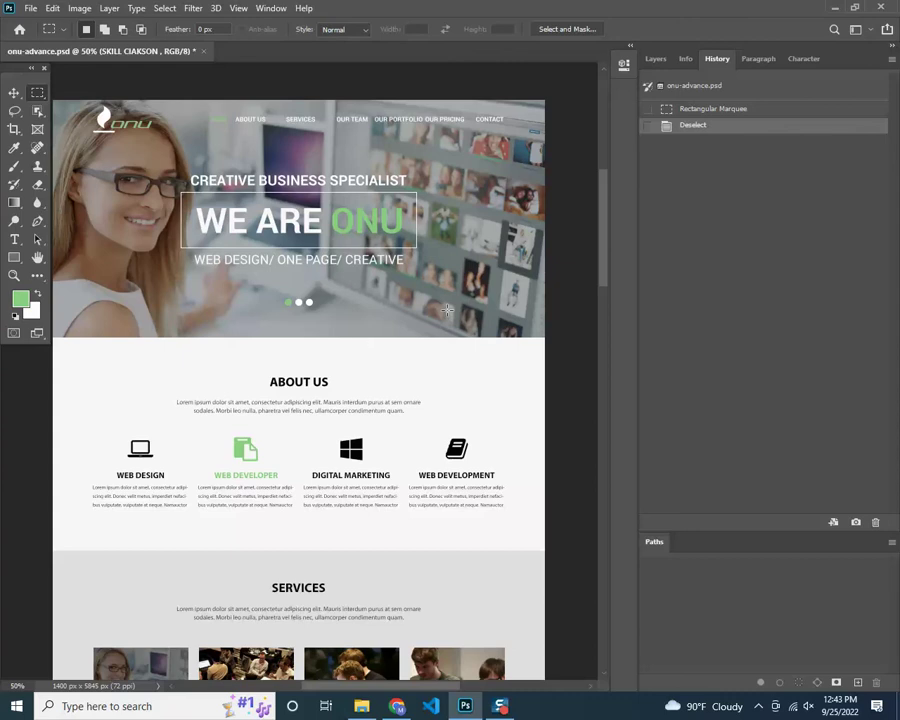
left_click_drag(436, 689, 428, 690)
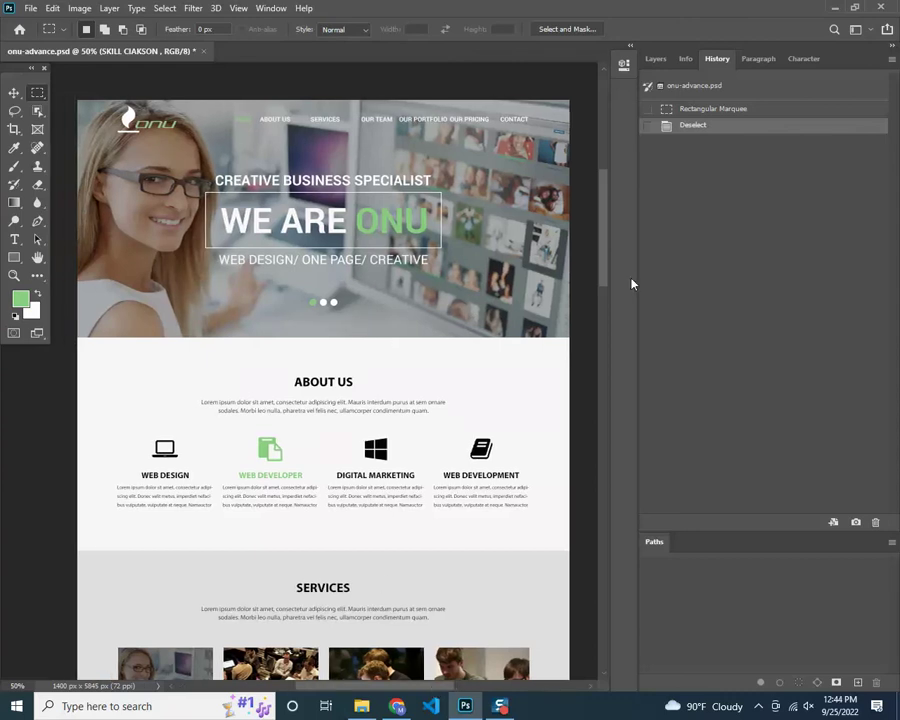
left_click_drag(604, 276, 597, 261)
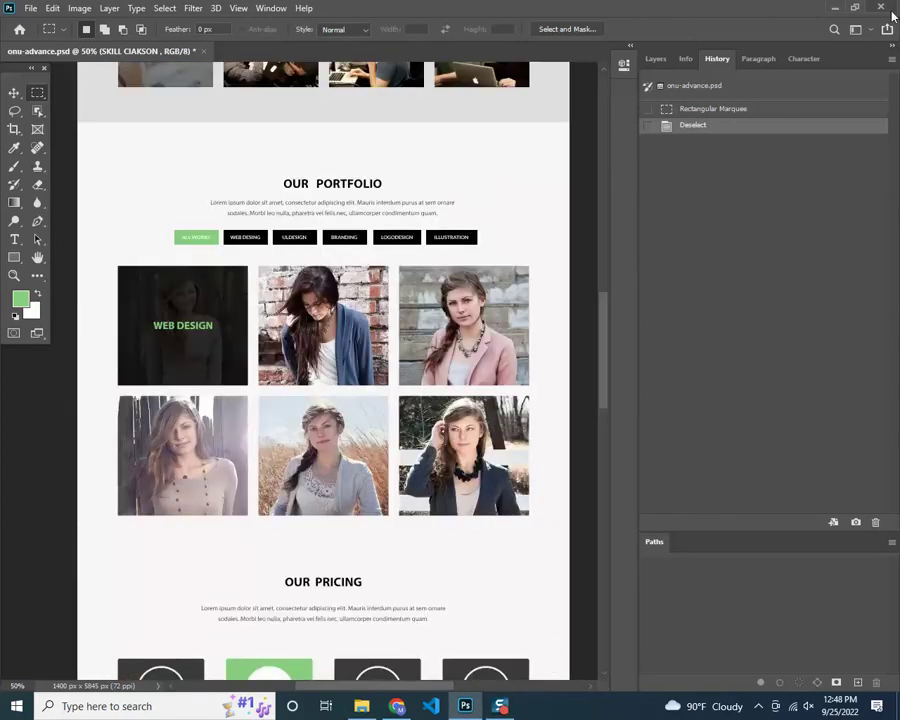
Close Photoshop without saving onu-advance.psd and switch to Chrome
left_click(890, 10)
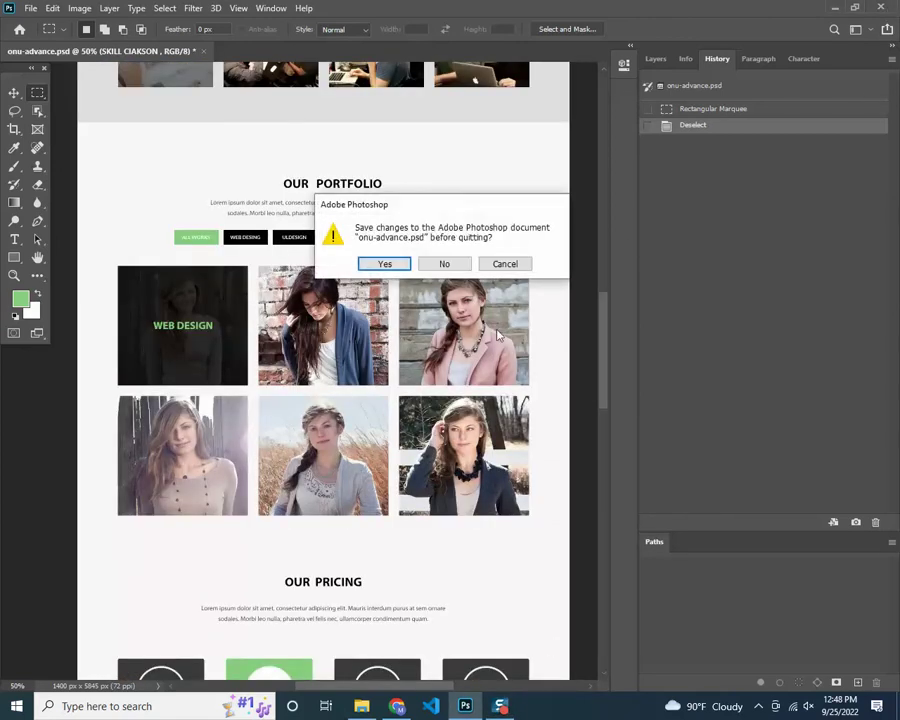
left_click(446, 263)
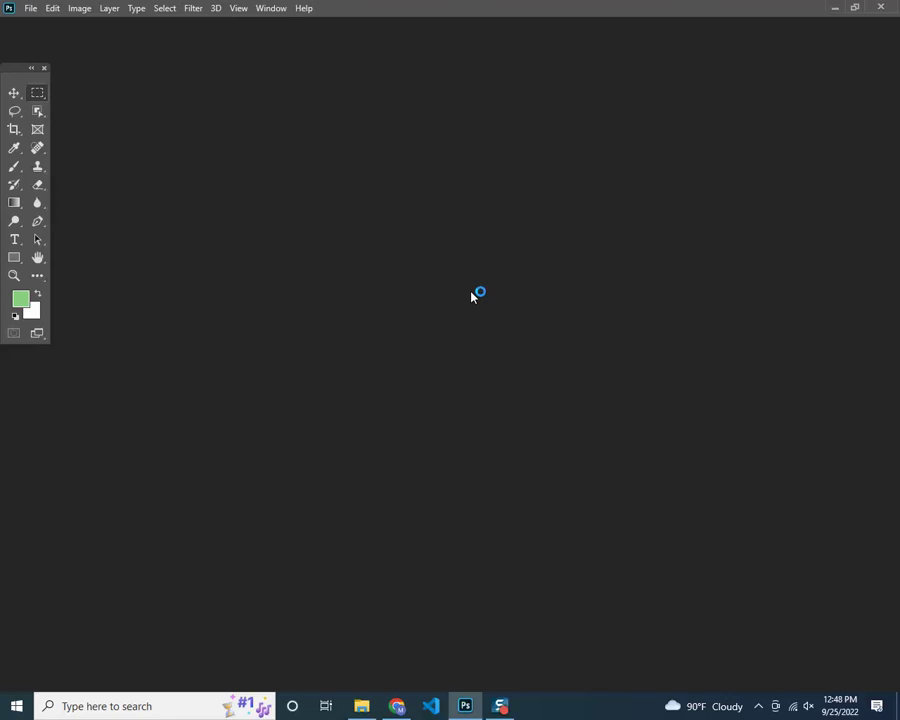
key("alt+Tab")
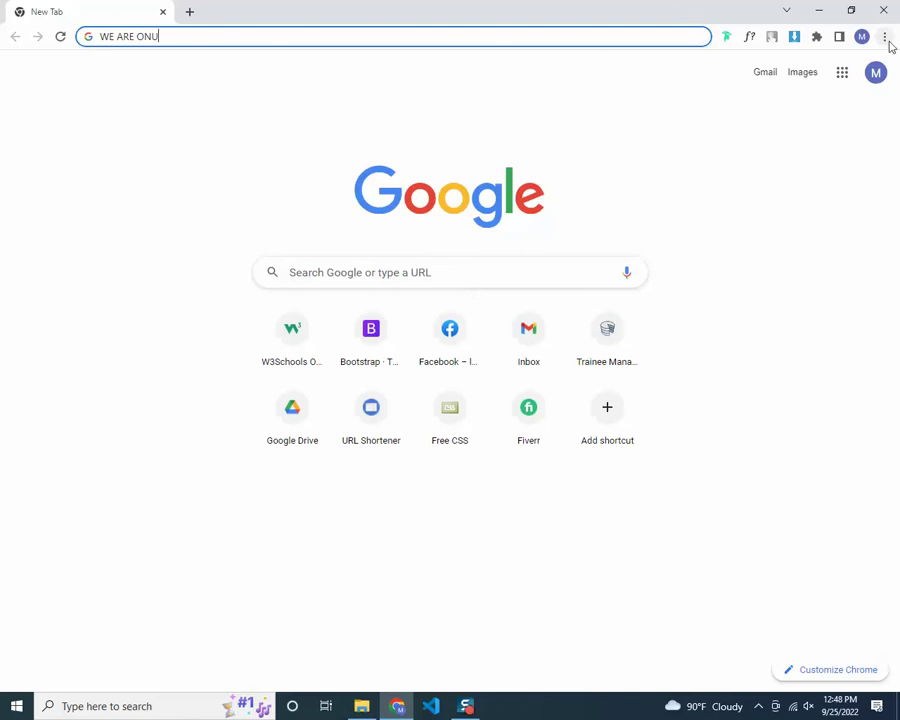
Delete the WE ARE ONU text from Chrome's address bar and minimize Chrome
key("ctrl+a")
key("BackSpace")
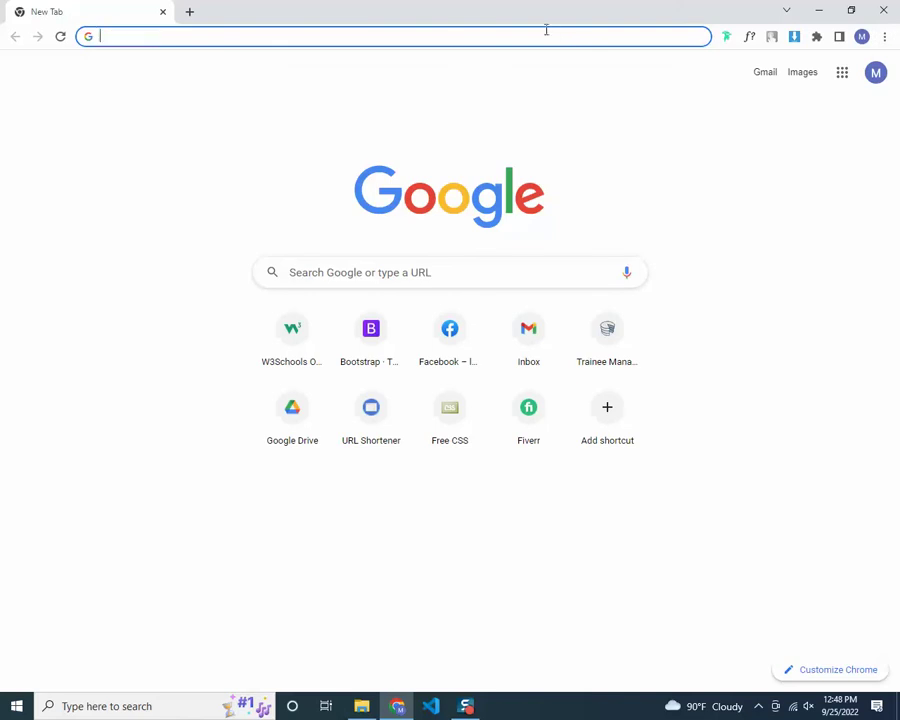
left_click(224, 162)
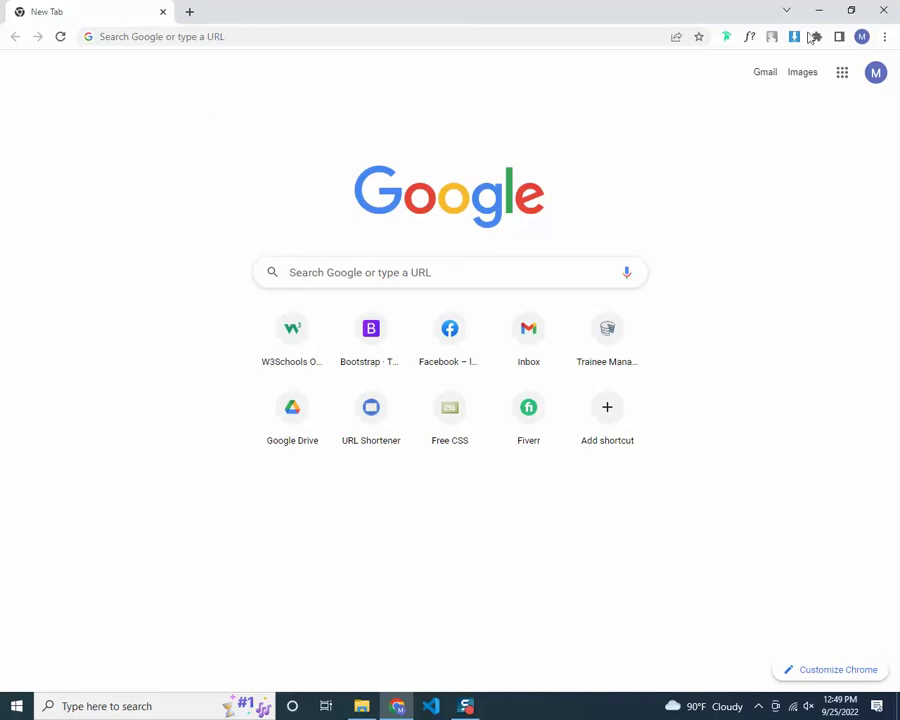
left_click(818, 10)
right_click(420, 205)
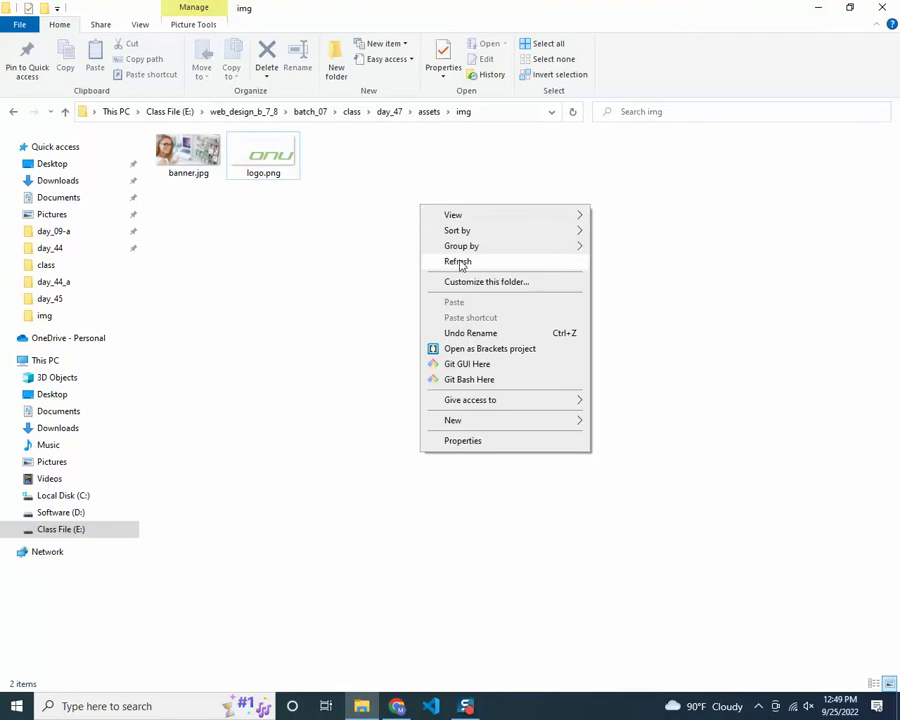
Go up to the class folder, view it as Large icons and resize the window
left_click(456, 260)
left_click(352, 111)
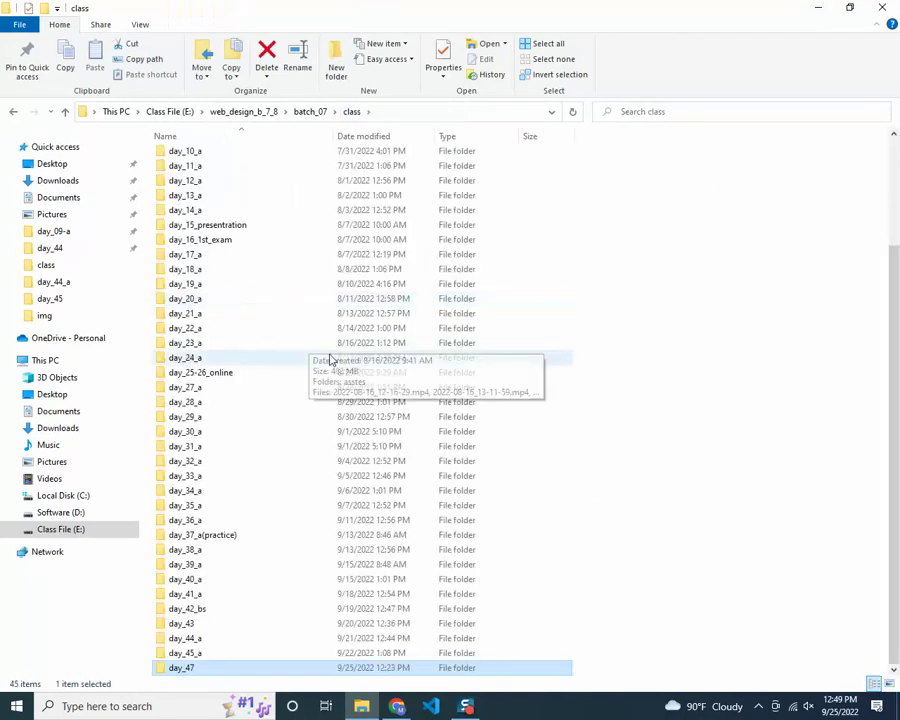
left_click(851, 9)
scroll(388, 258, "down", 6)
scroll(388, 256, "down", 5)
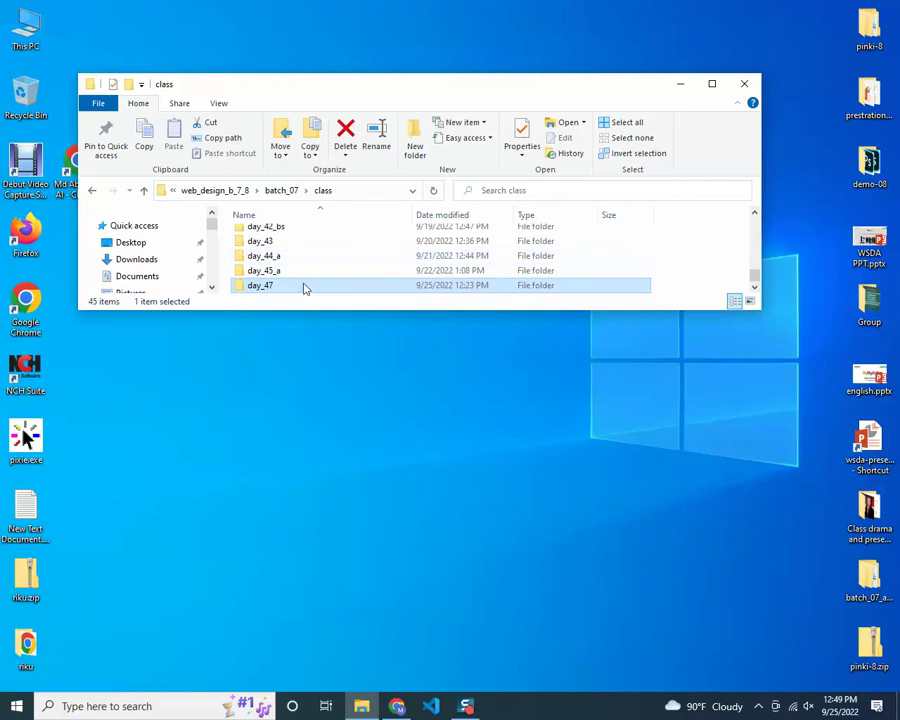
left_click_drag(277, 287, 277, 187)
left_click(218, 103)
left_click(300, 124)
left_click(712, 84)
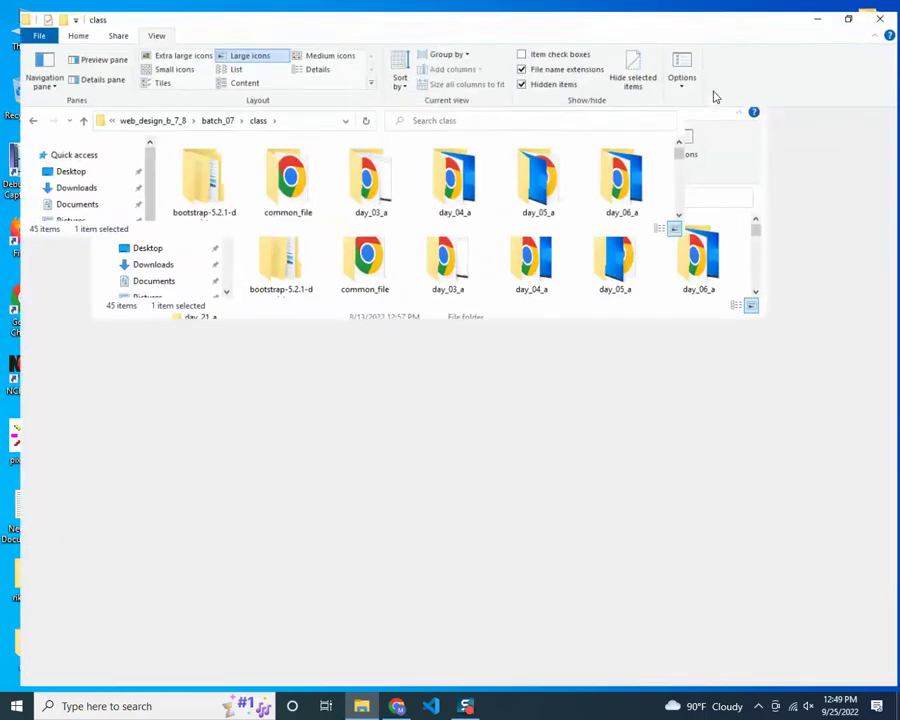
left_click(849, 8)
double_click(359, 74)
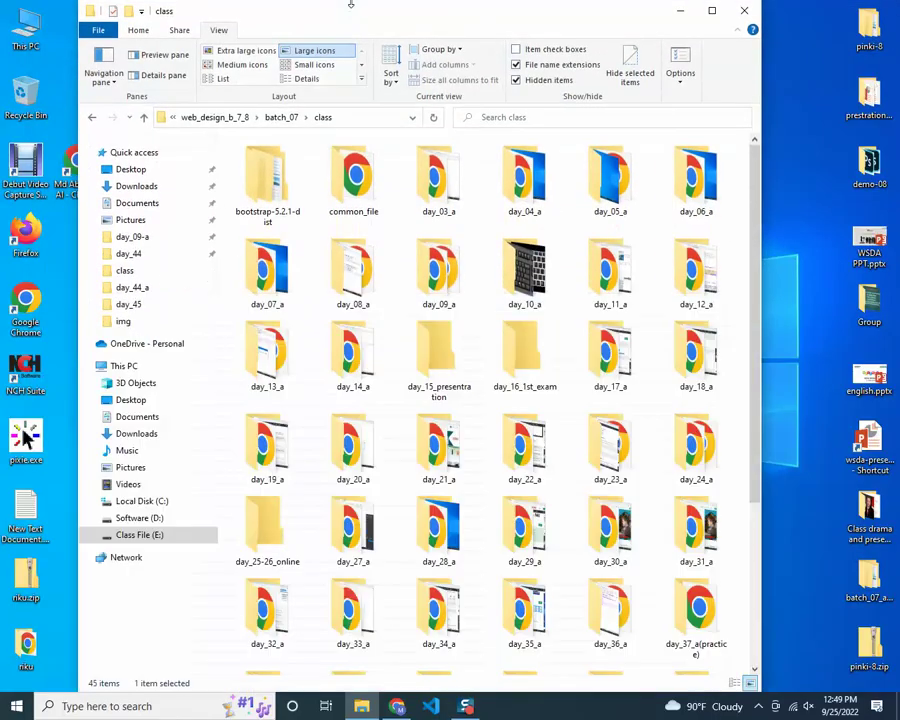
double_click(590, 20)
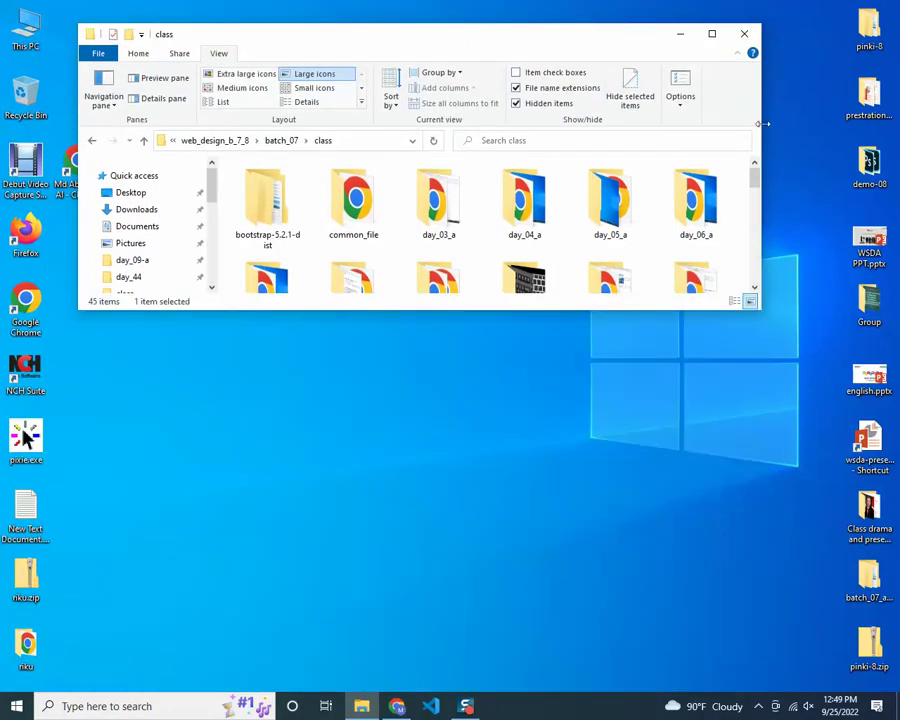
left_click_drag(761, 129, 858, 132)
Rename day_47 to day_47_onu_advance, open it, and widen the window
key("End")
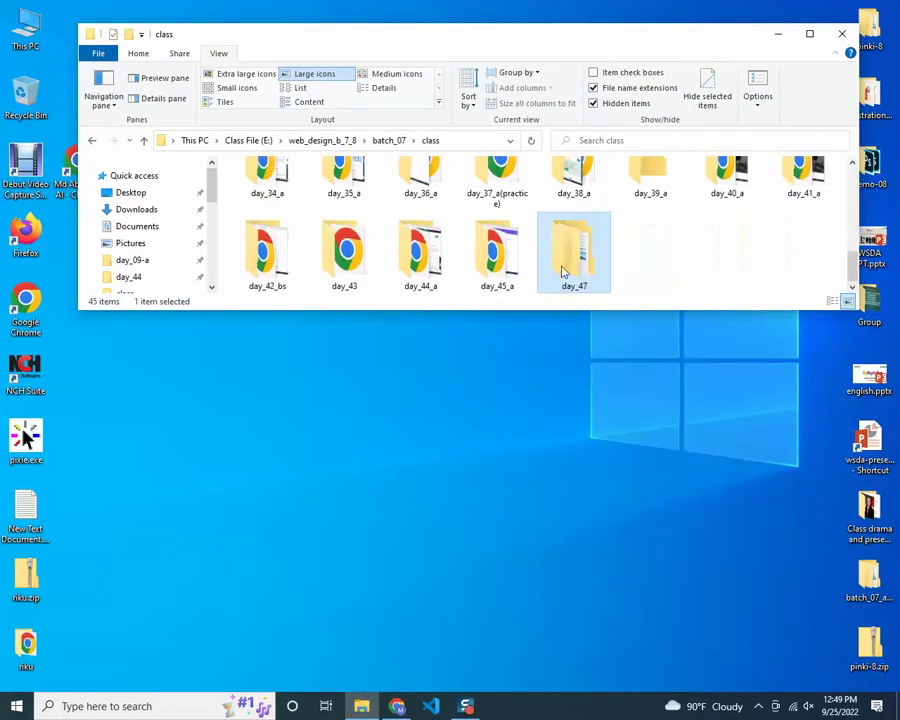
key("Return")
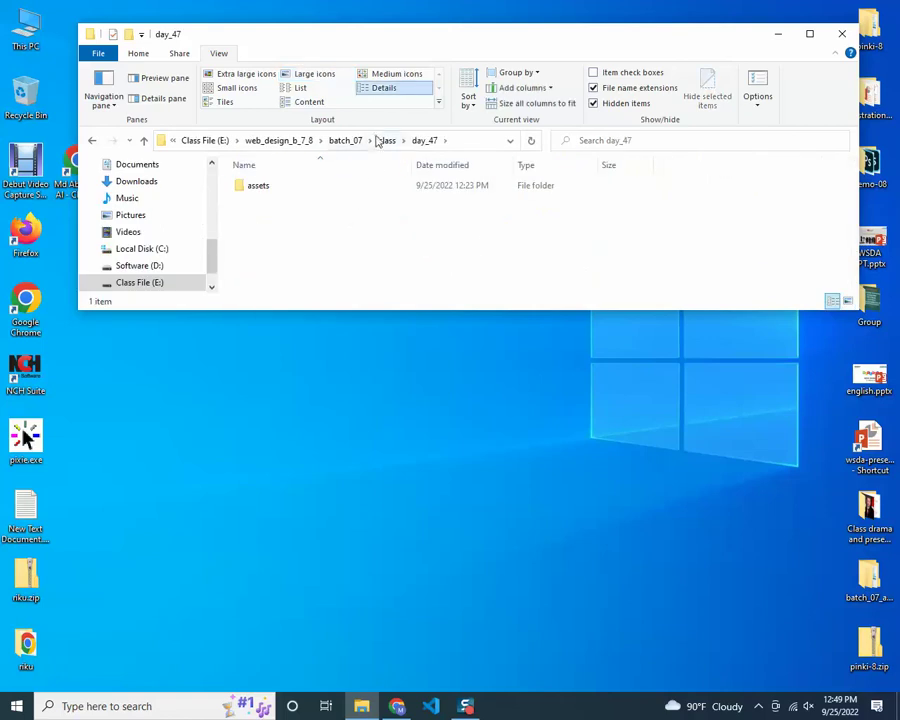
left_click(387, 140)
key("F2")
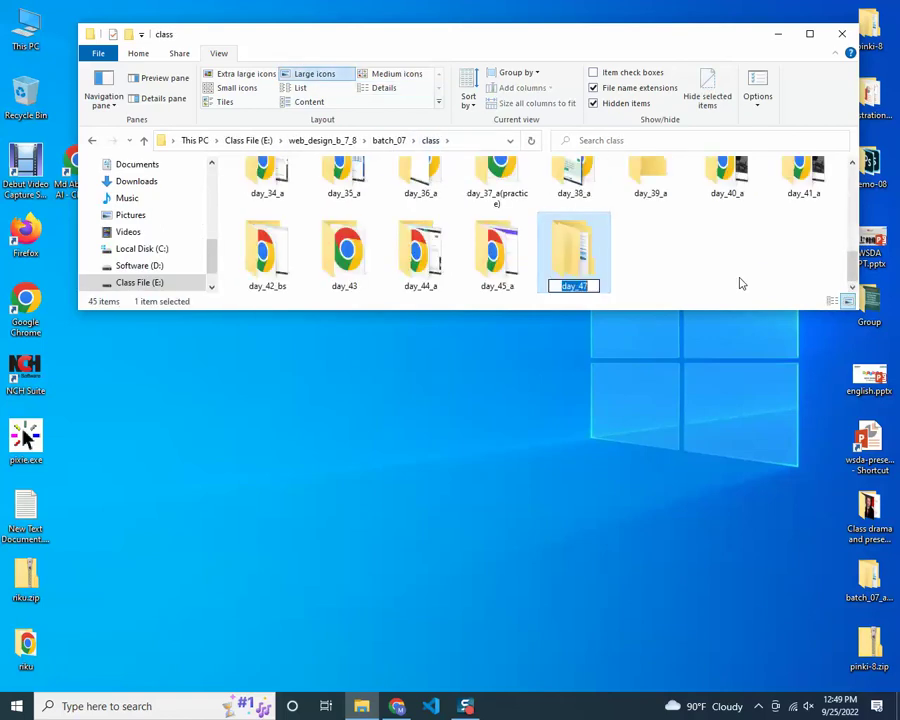
type("_on")
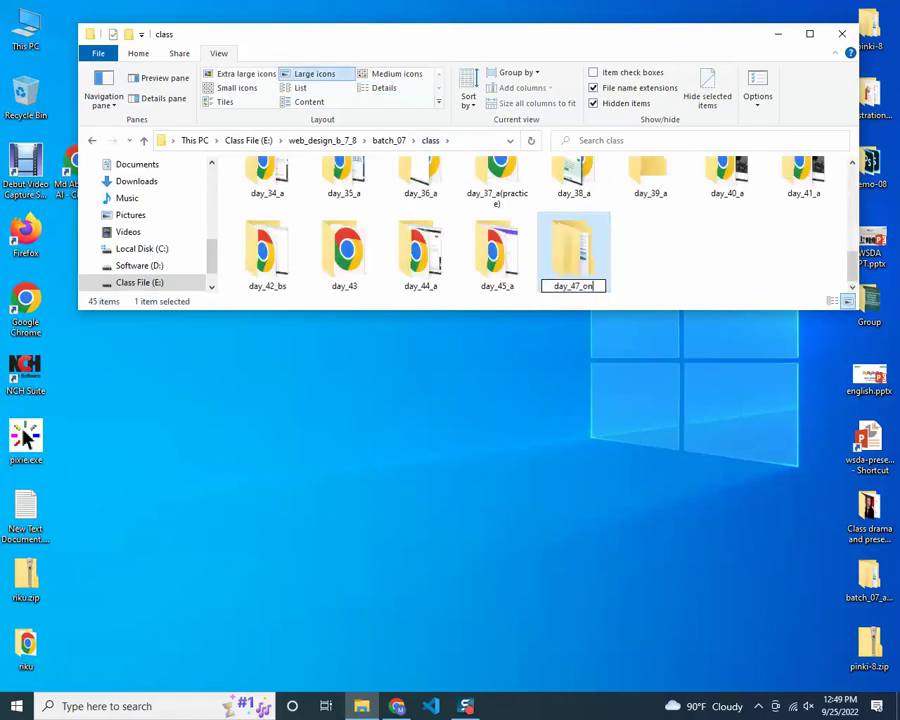
type("u_advance")
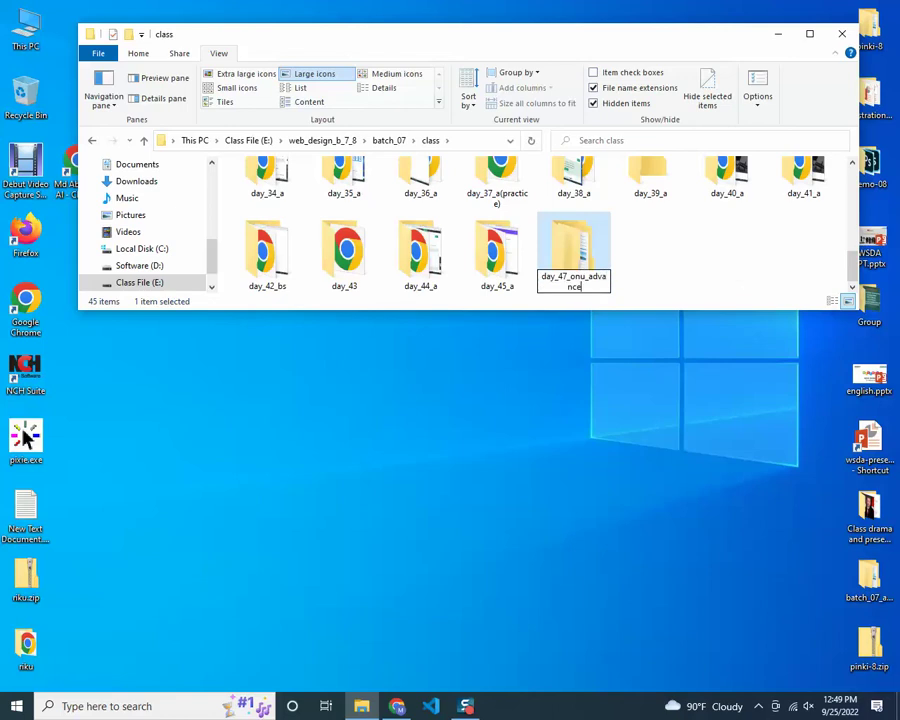
key("Return")
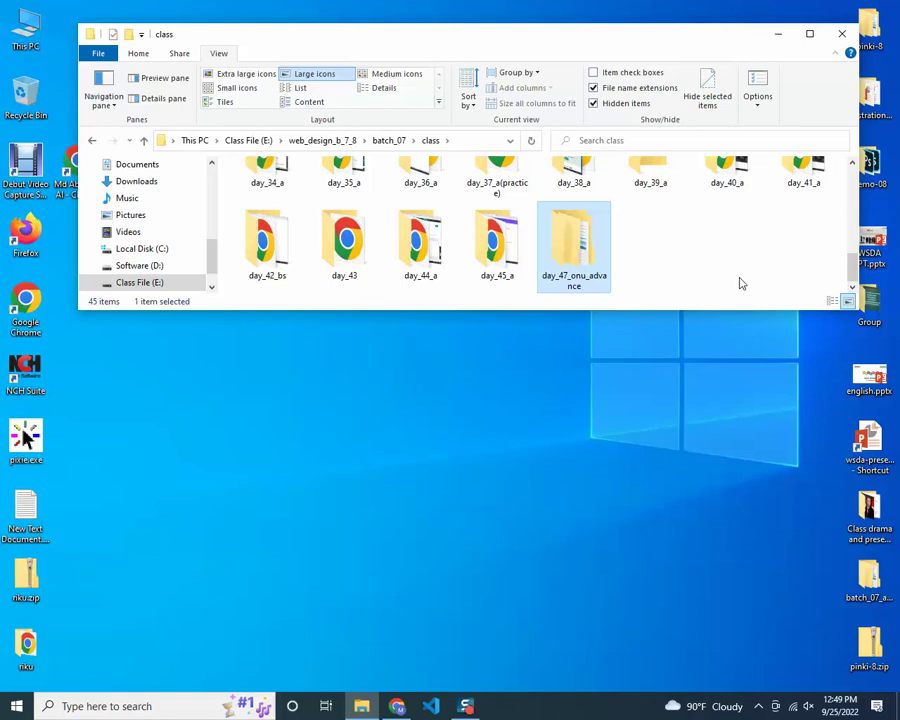
key("Return")
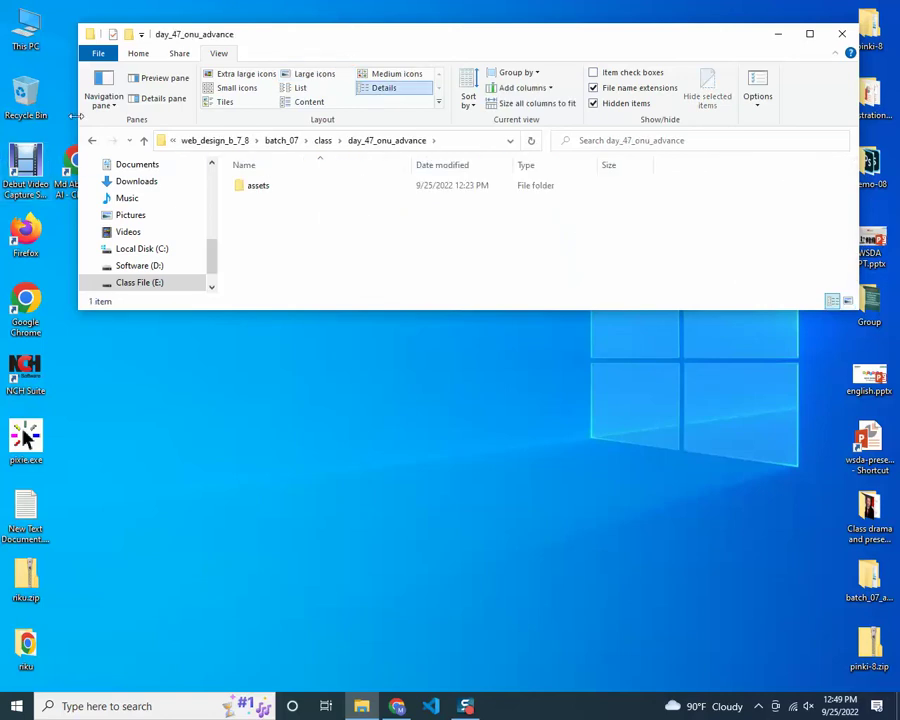
left_click_drag(78, 84, 2, 84)
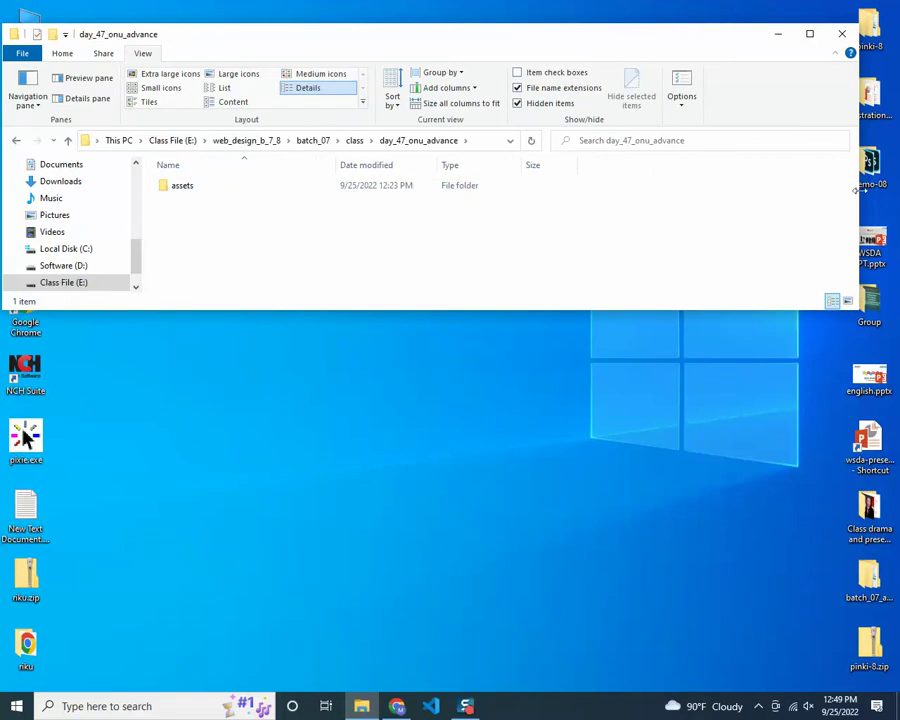
left_click_drag(858, 200, 897, 200)
Create a new text document named index.html in the project folder
right_click(283, 224)
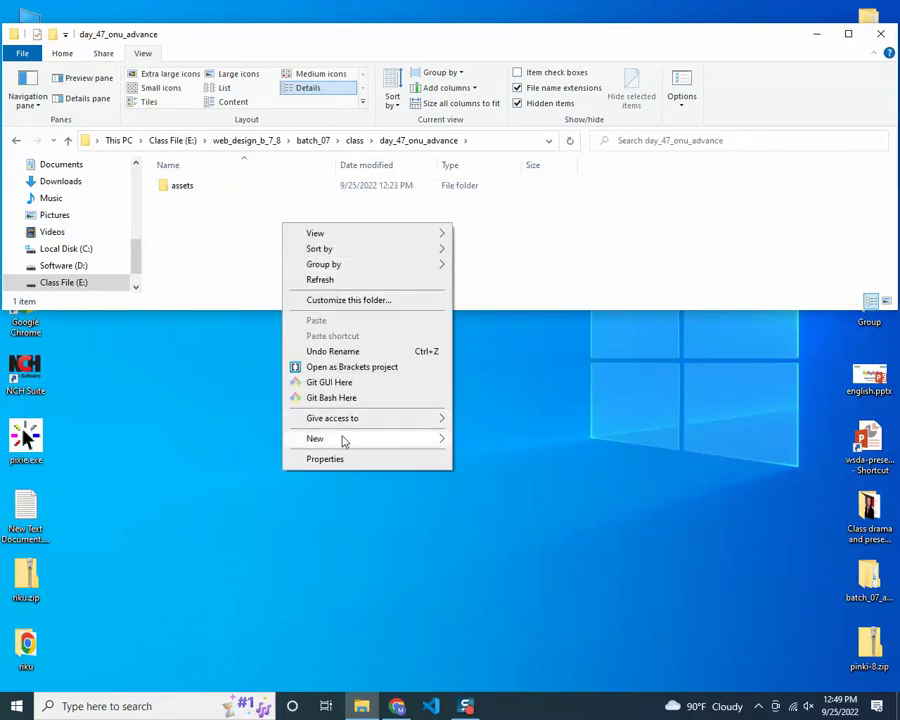
mouse_move(342, 438)
left_click(502, 552)
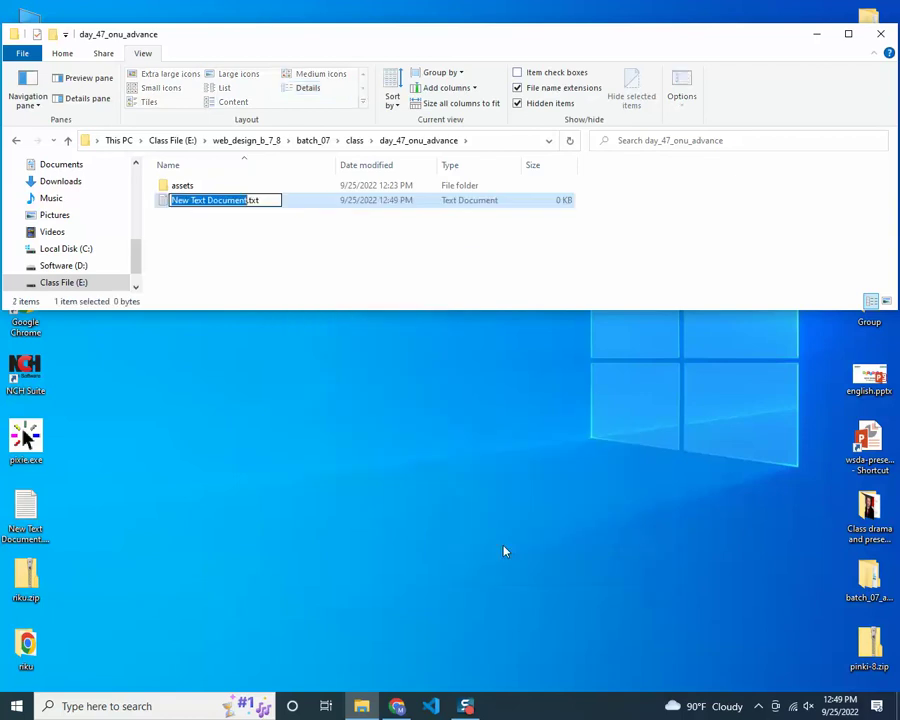
type("index")
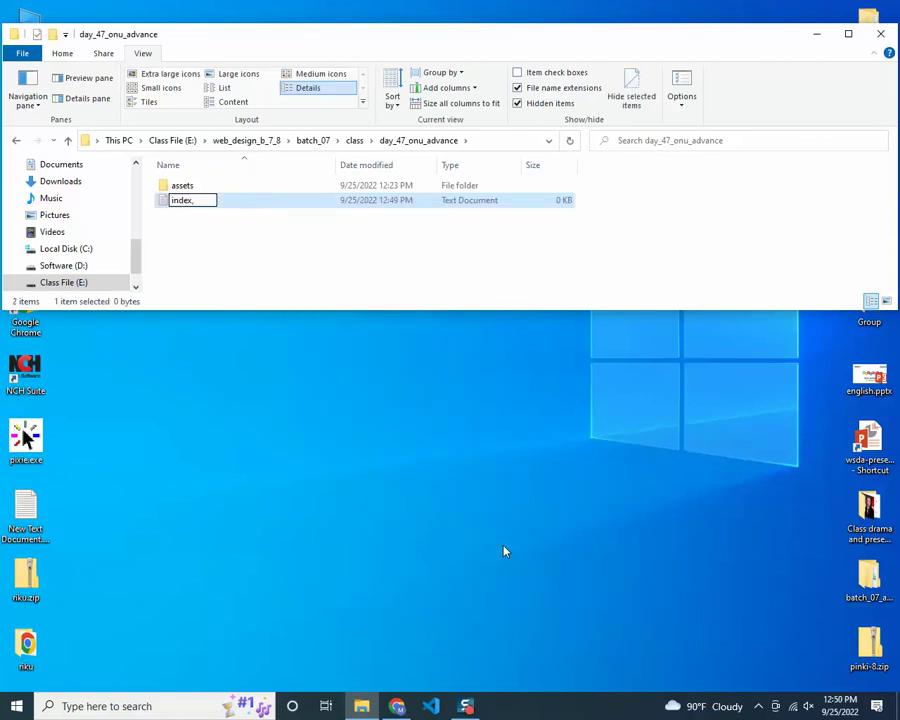
type(".html")
key("Return")
Inside assets, create three new folders named css, js and fonts
double_click(178, 188)
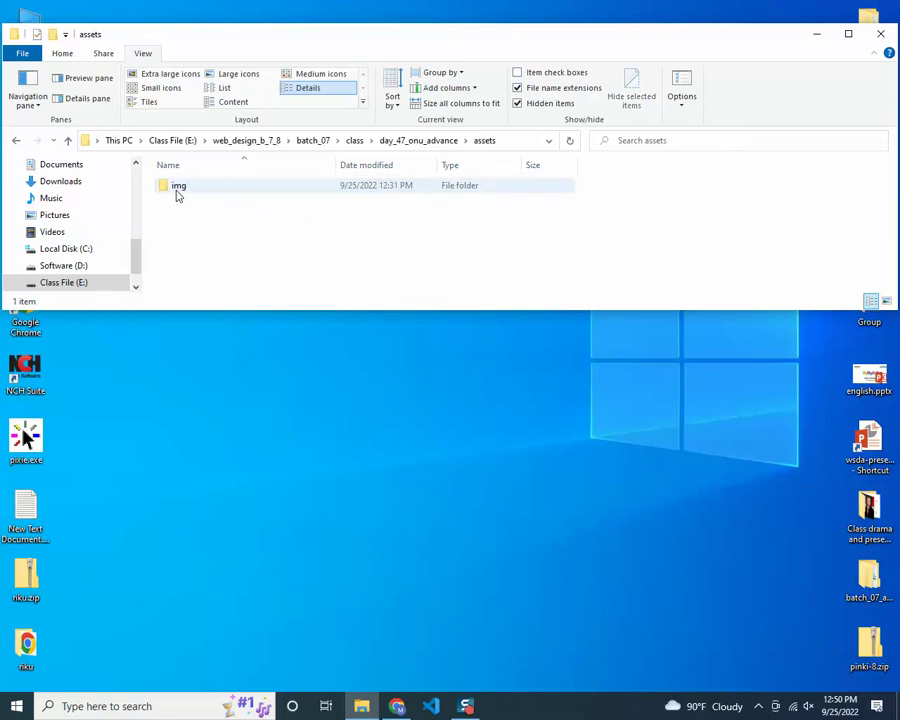
left_click(54, 34)
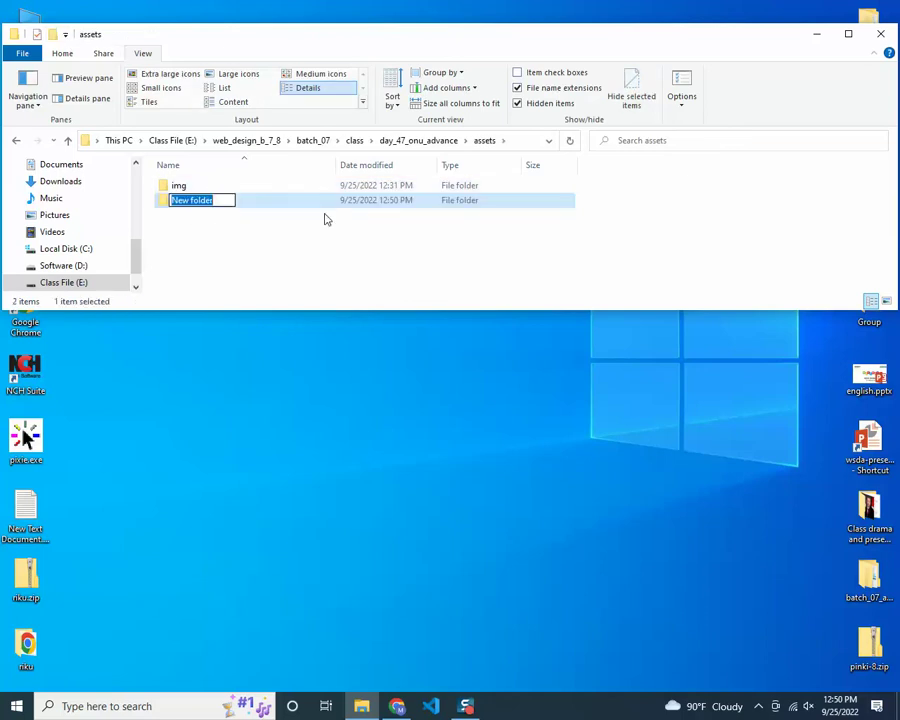
type("css")
left_click(221, 173)
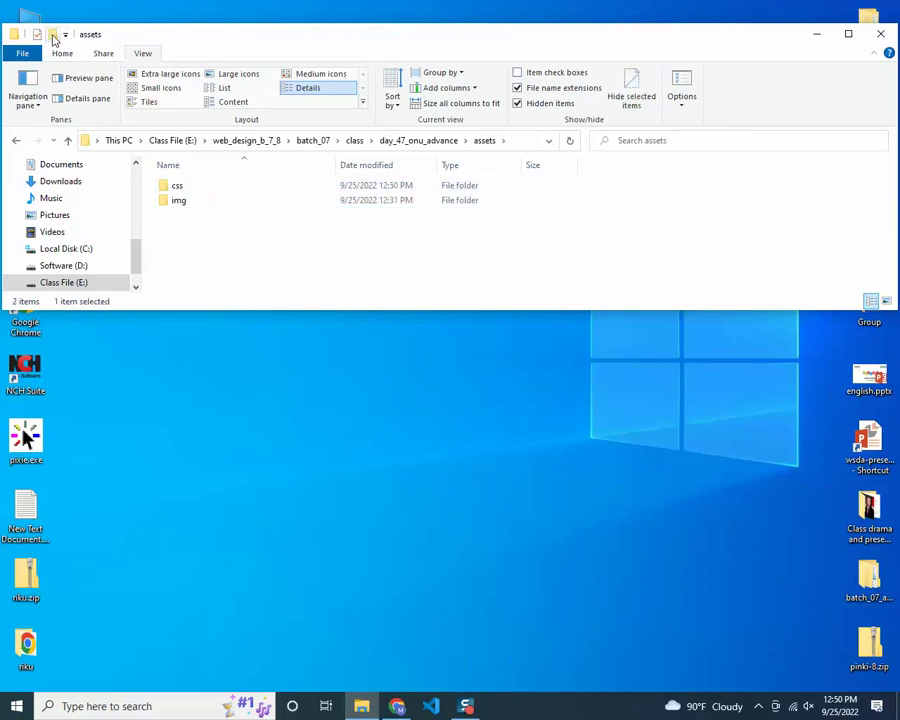
left_click(54, 35)
type("js")
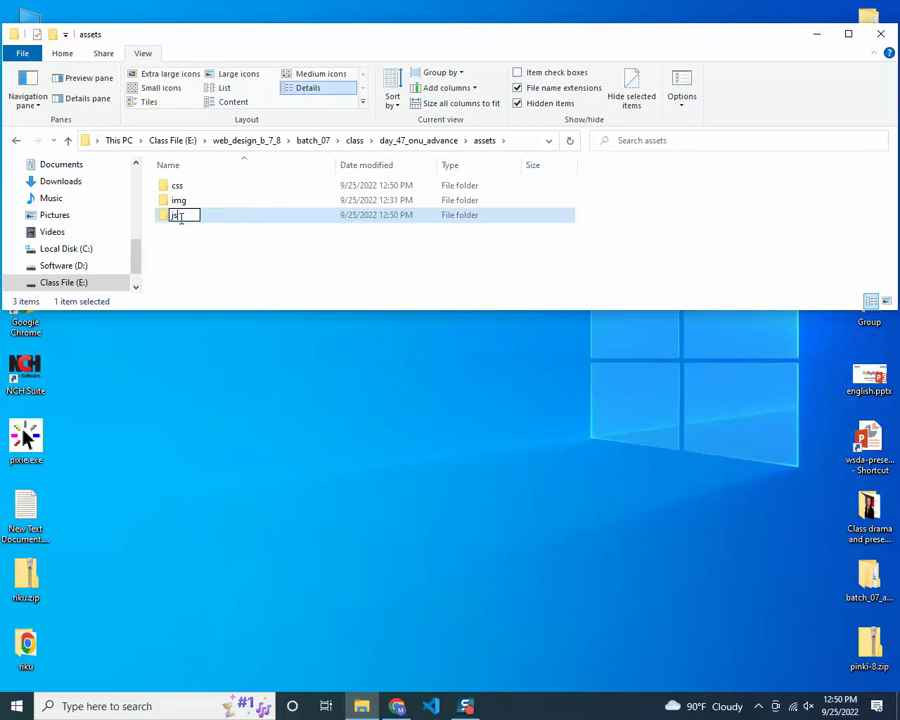
key("Return")
left_click(54, 35)
type("fonts")
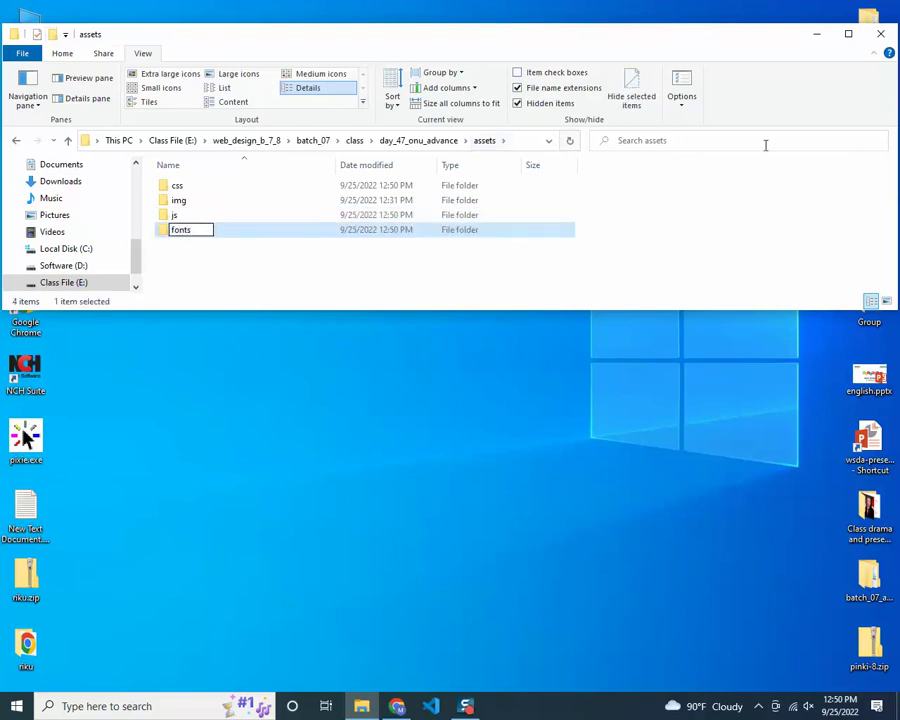
key("Return")
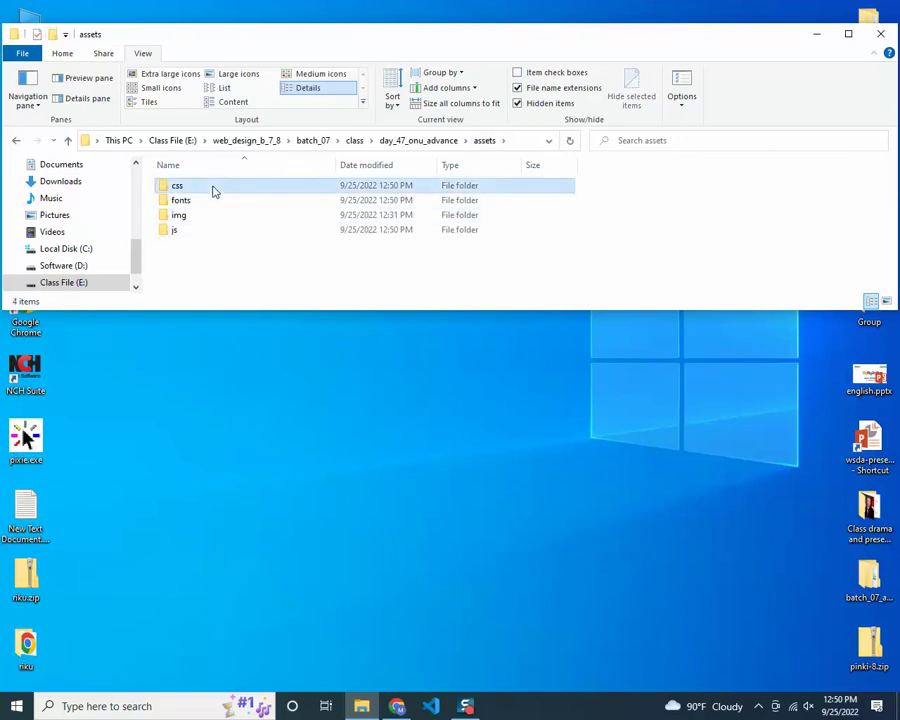
Create an empty style.css file in the css folder, accepting the extension change
double_click(214, 187)
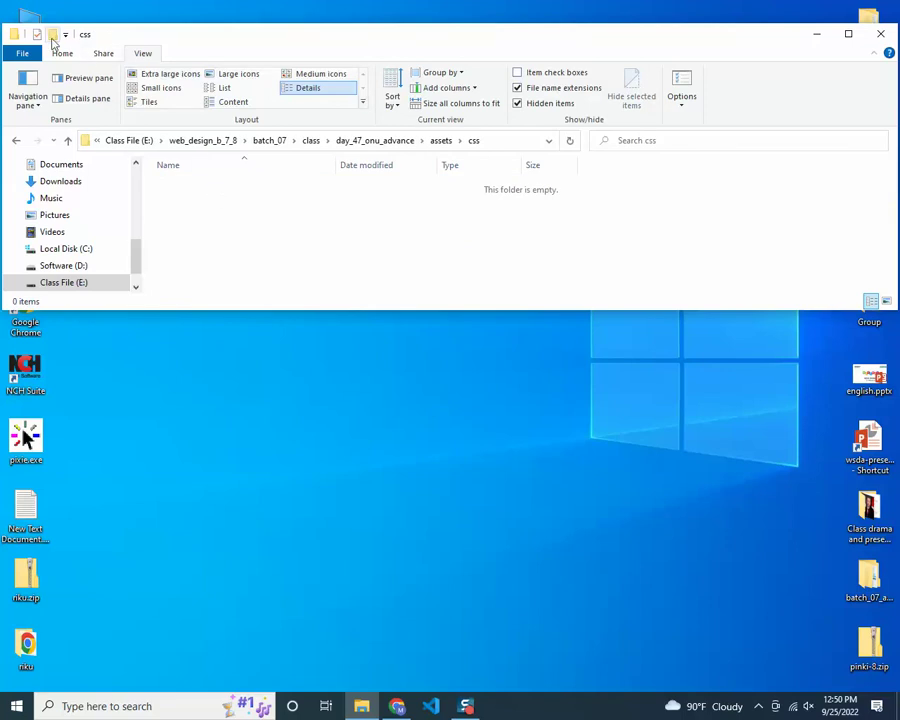
right_click(242, 215)
mouse_move(316, 429)
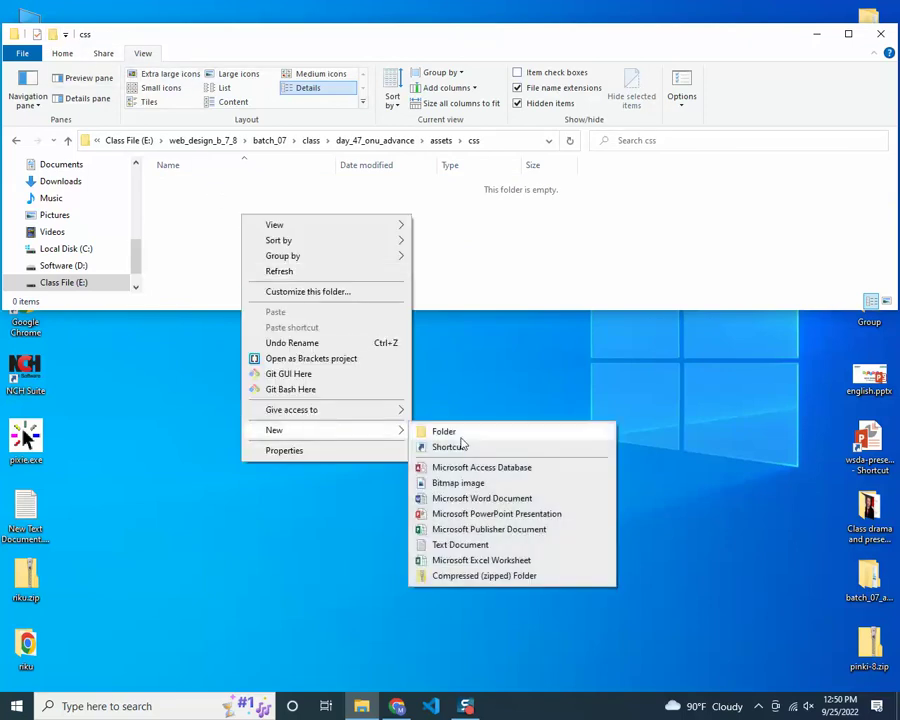
left_click(460, 544)
type("style.css")
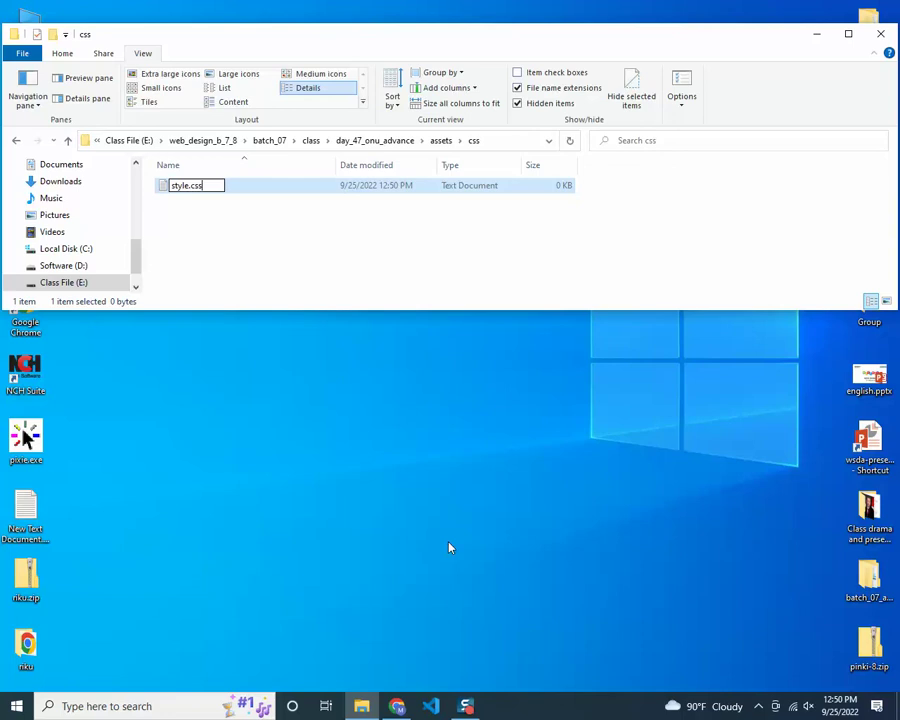
key("Return")
left_click(504, 359)
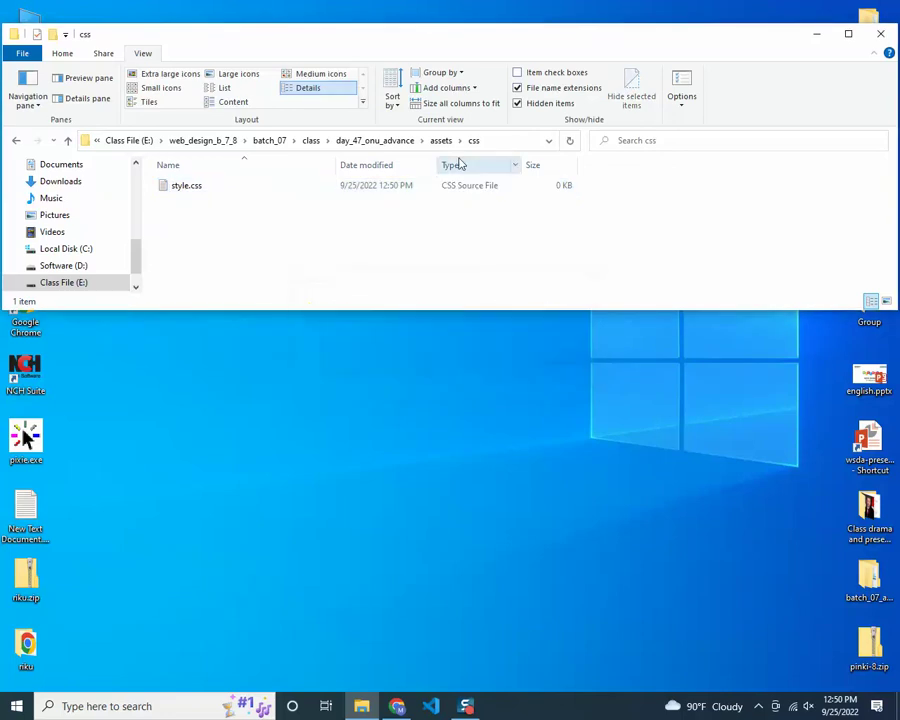
Create an empty main.js file in the js folder
left_click(440, 140)
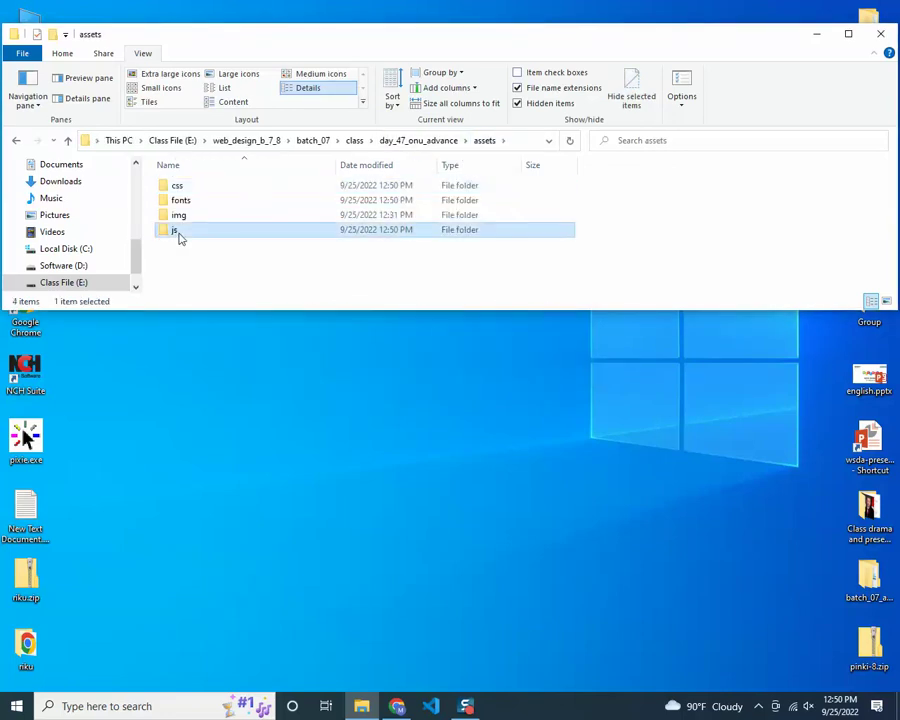
double_click(178, 229)
right_click(226, 205)
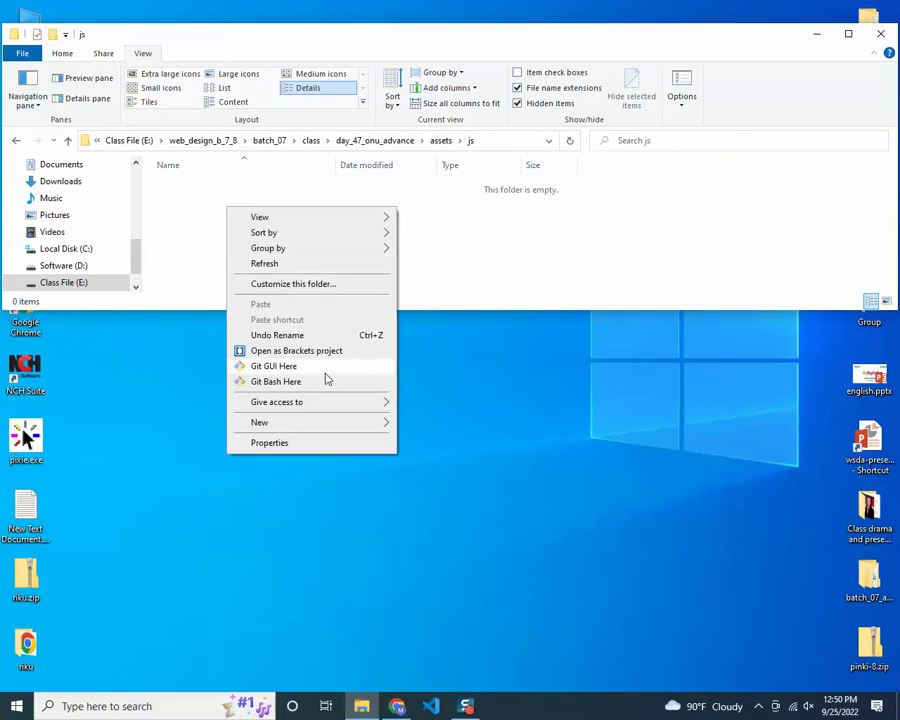
mouse_move(335, 422)
left_click(458, 535)
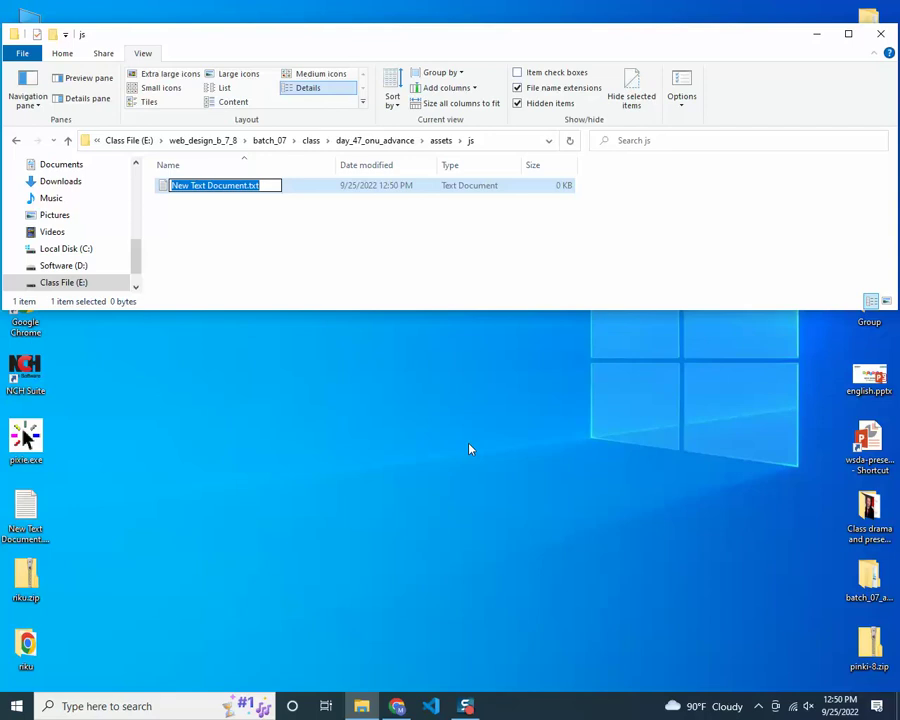
type("main.js")
key("Return")
key("Return")
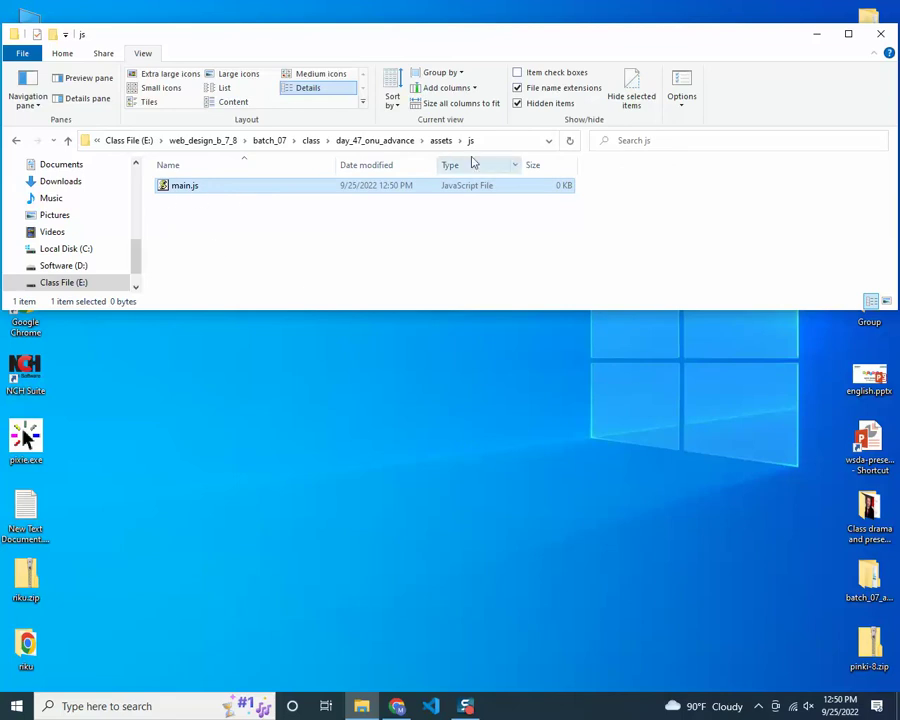
Check the assets subfolders, then go back up to the day_47_onu_advance folder
left_click(440, 141)
double_click(234, 187)
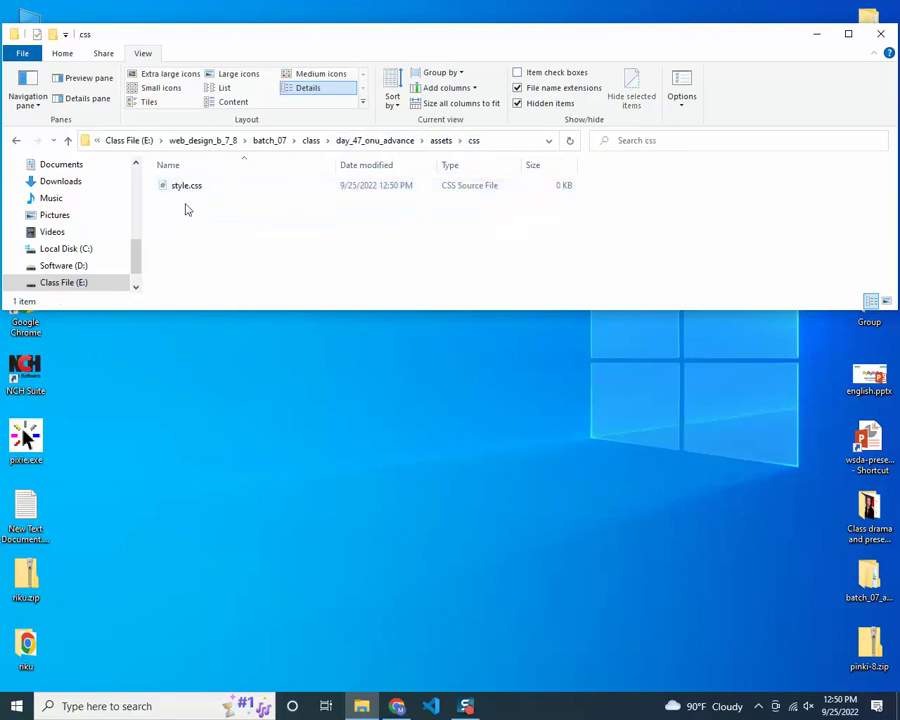
left_click(447, 143)
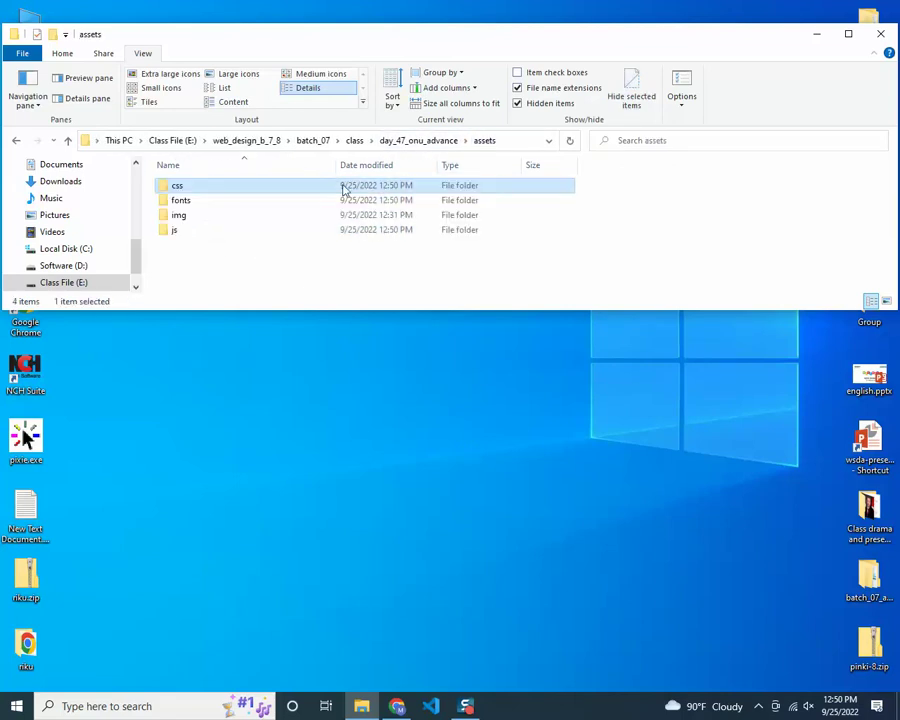
left_click(205, 202)
left_click_drag(200, 215, 218, 224)
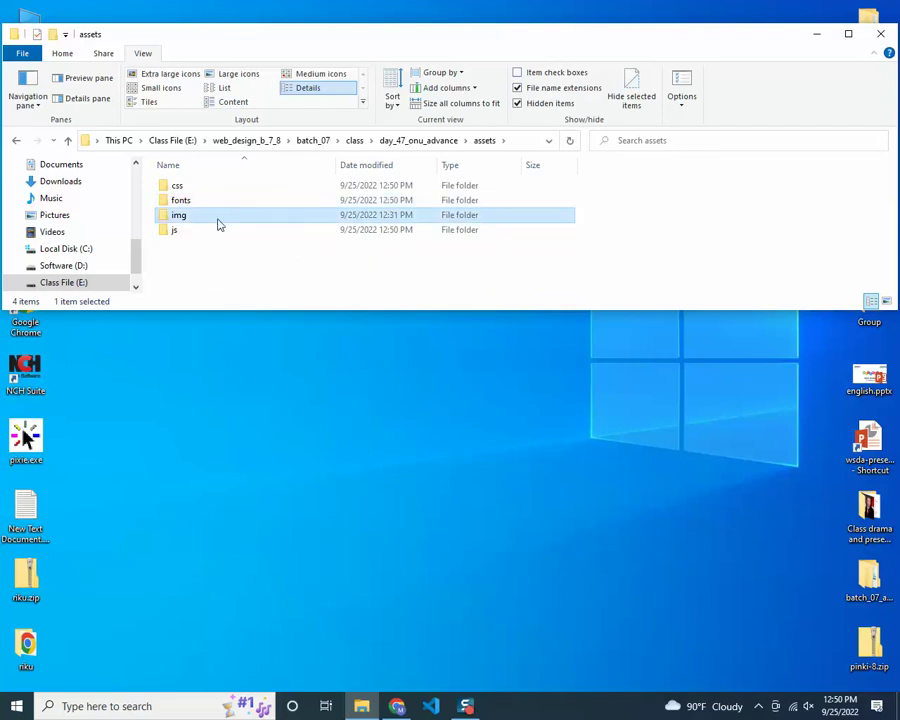
left_click(627, 208)
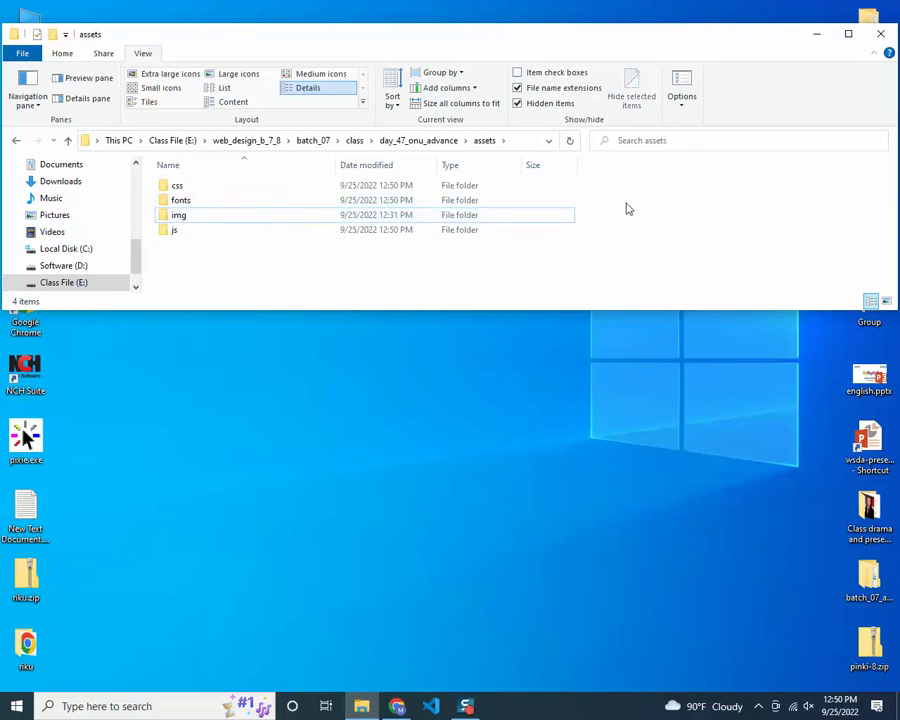
left_click(428, 145)
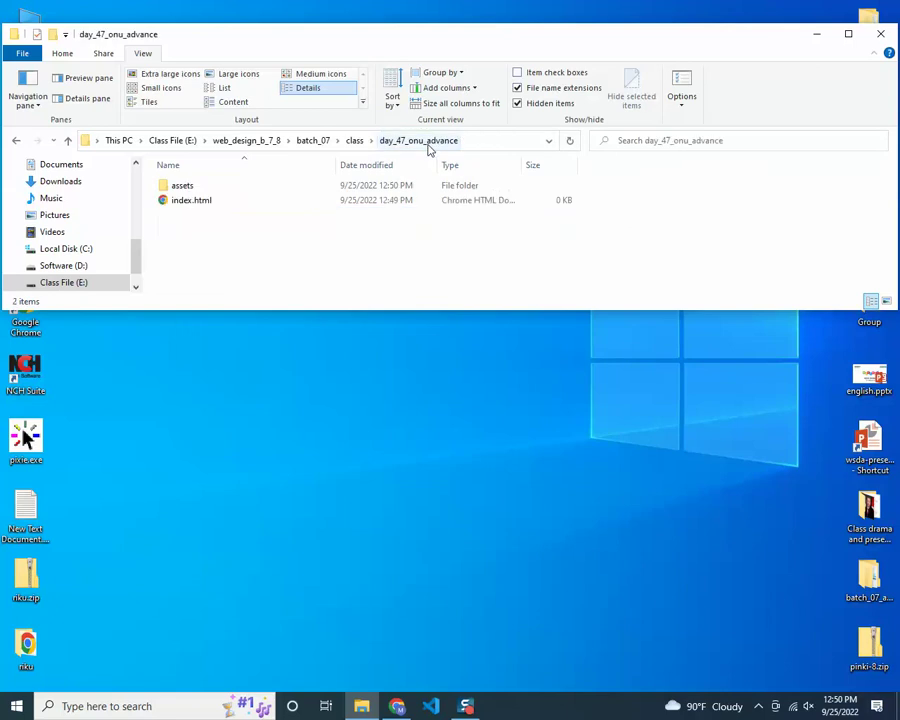
left_click(428, 706)
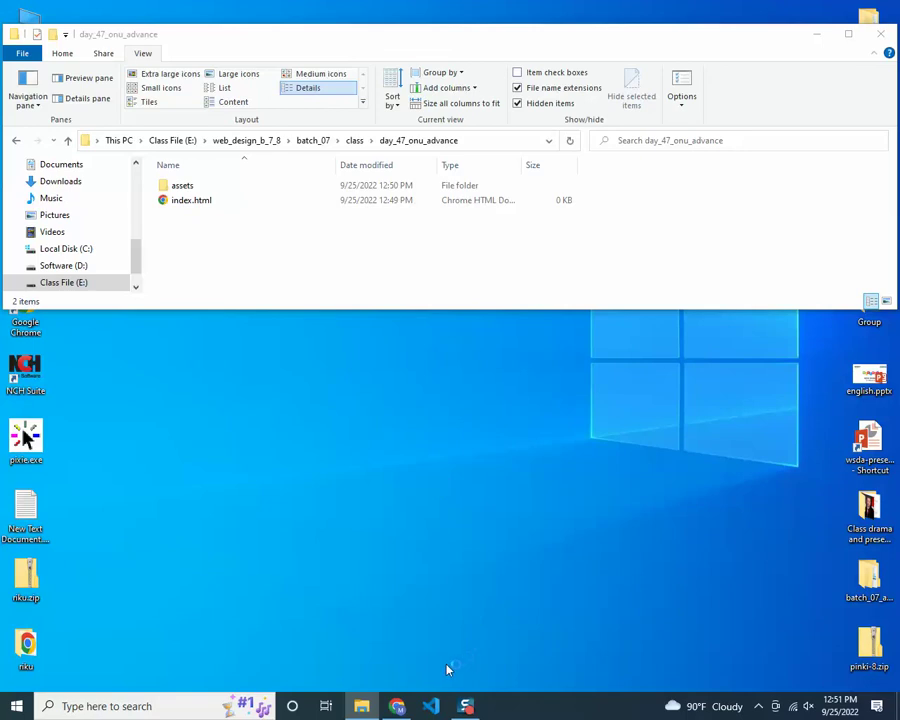
Maximize File Explorer, show files as Large icons and refresh the listing
left_click_drag(583, 24, 580, 7)
right_click(390, 266)
left_click(240, 50)
left_click(240, 50)
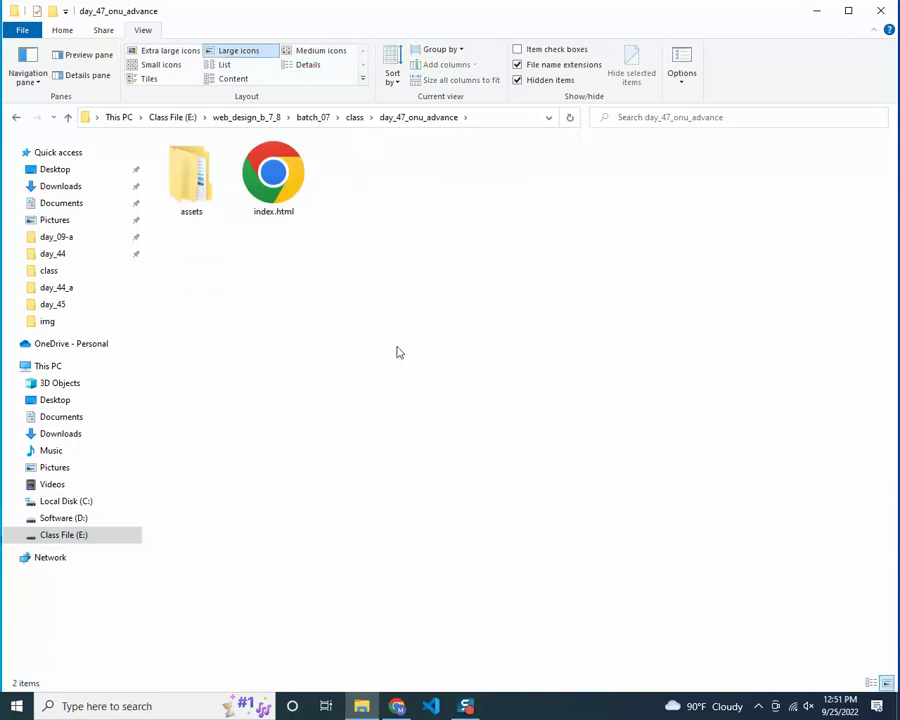
right_click(423, 250)
left_click(476, 312)
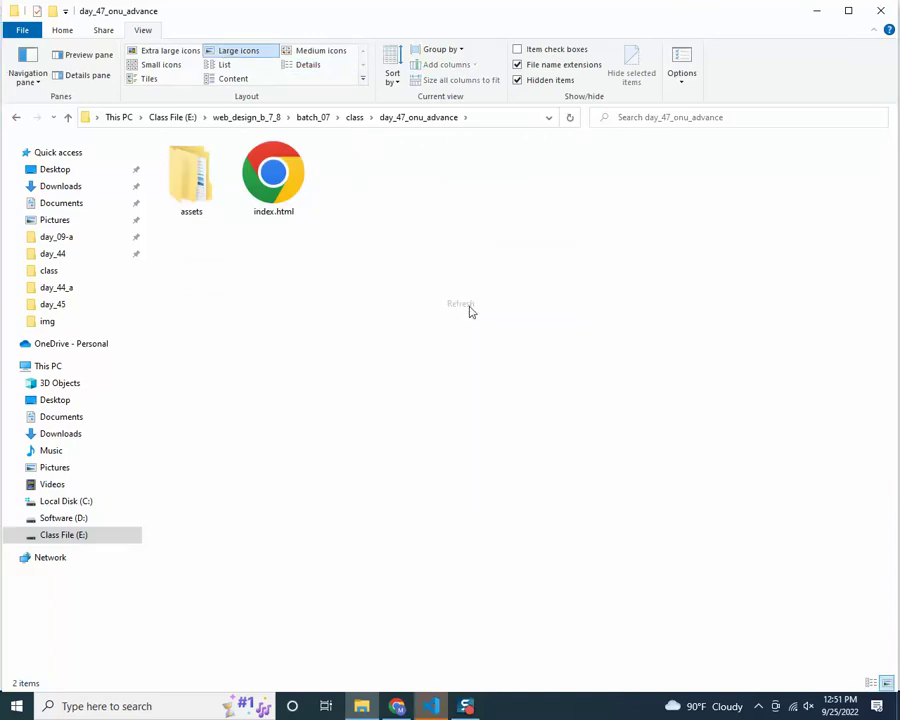
Bring Visual Studio Code forward and scroll through the .bash_history git commands
left_click(455, 708)
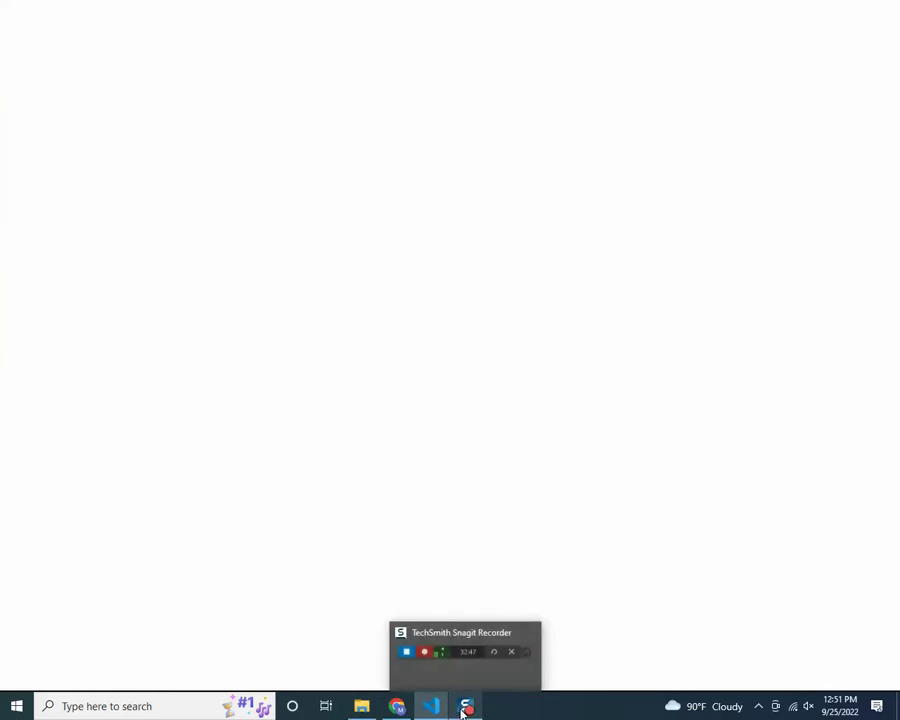
left_click(435, 712)
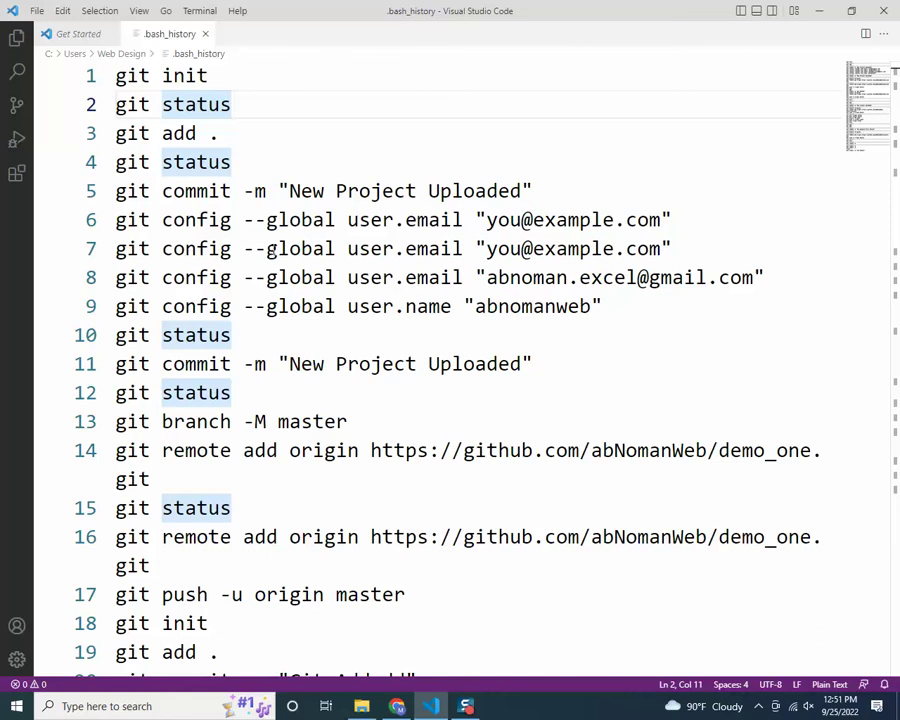
scroll(352, 275, "down", 4)
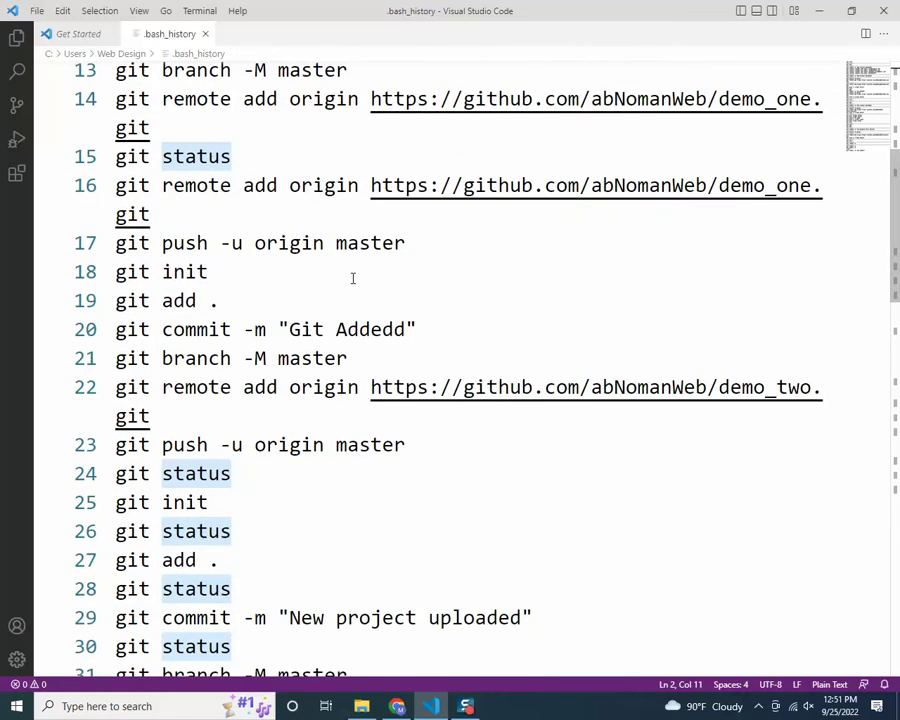
scroll(352, 278, "down", 7)
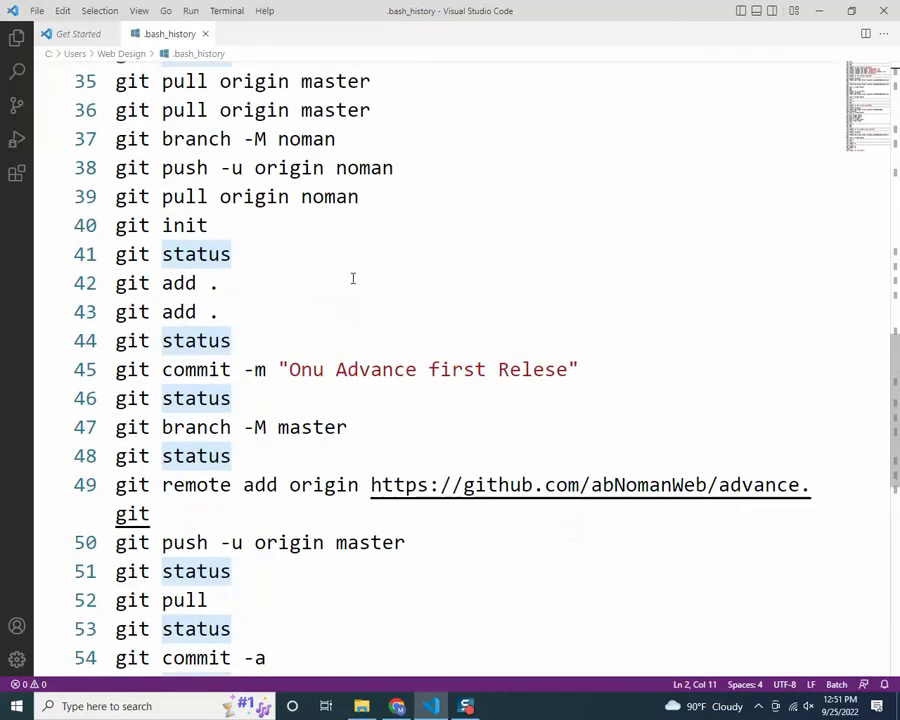
scroll(352, 278, "down", 2)
scroll(352, 278, "down", 4)
scroll(352, 278, "up", 4)
scroll(352, 278, "up", 11)
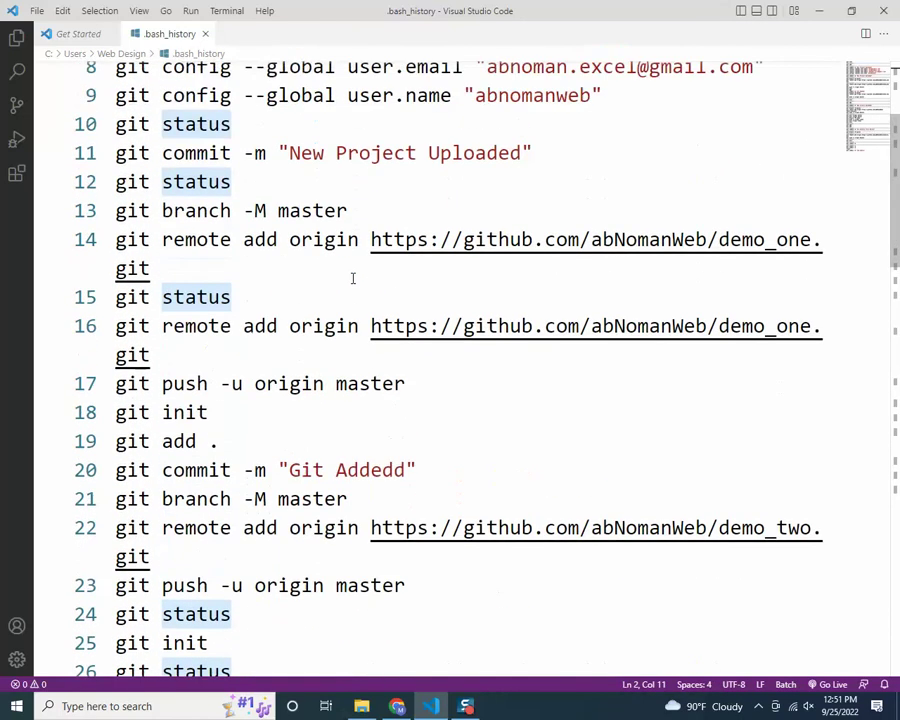
scroll(352, 278, "up", 3)
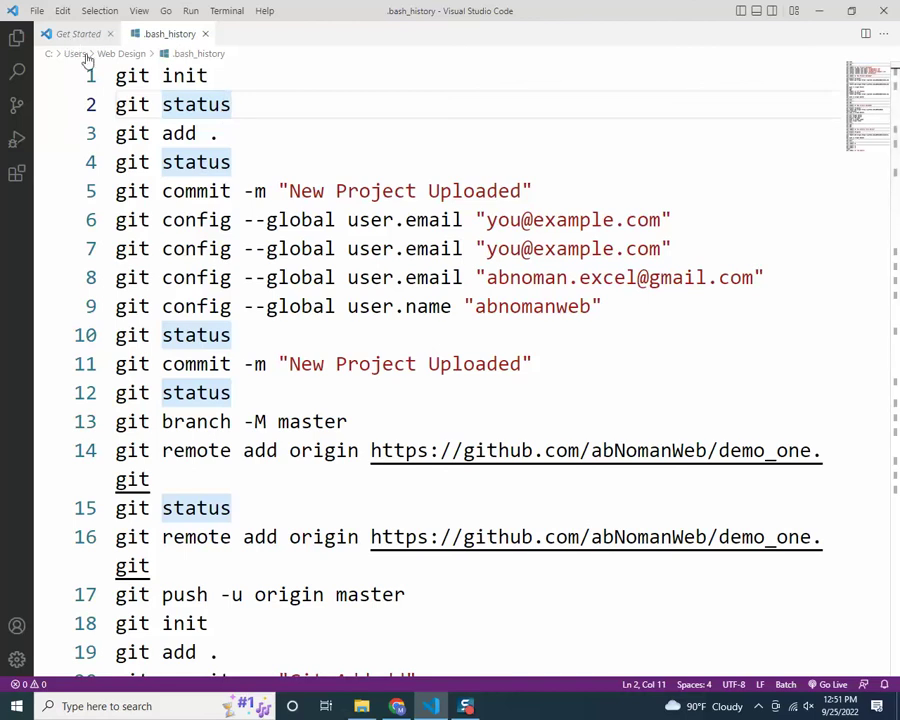
Drag day_47_onu_advance into VS Code, open index.html, and expand assets and css
left_click(50, 32)
left_click(15, 38)
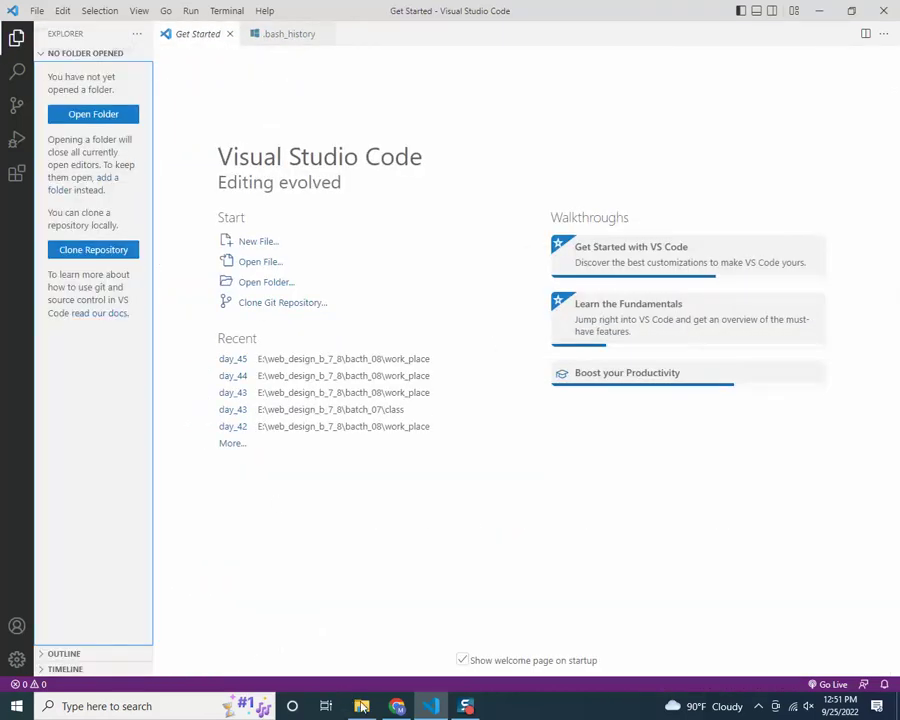
key("alt+Tab")
left_click(355, 118)
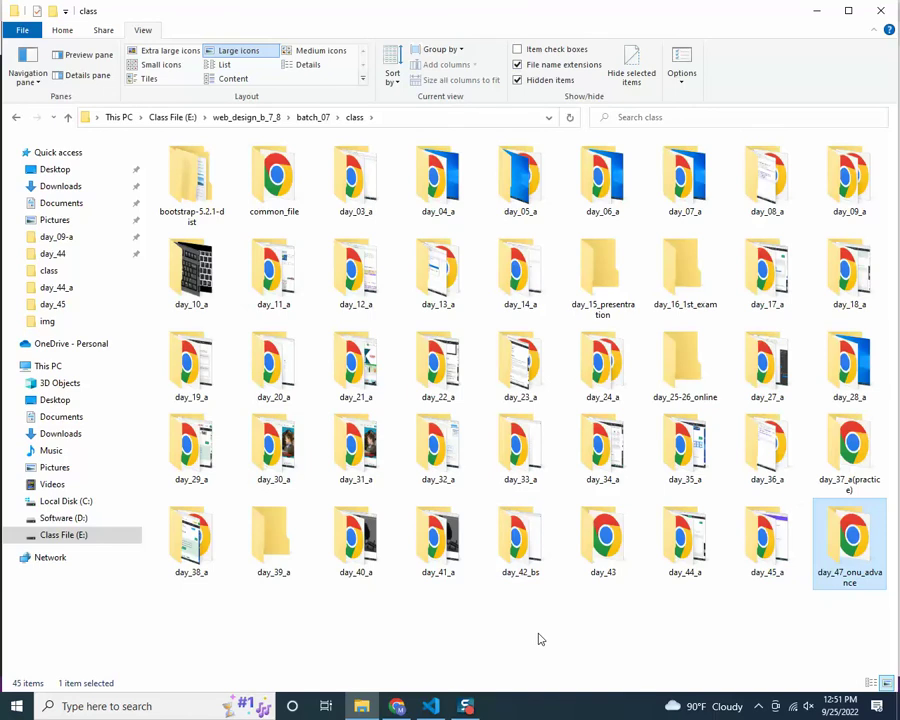
key("alt+Tab")
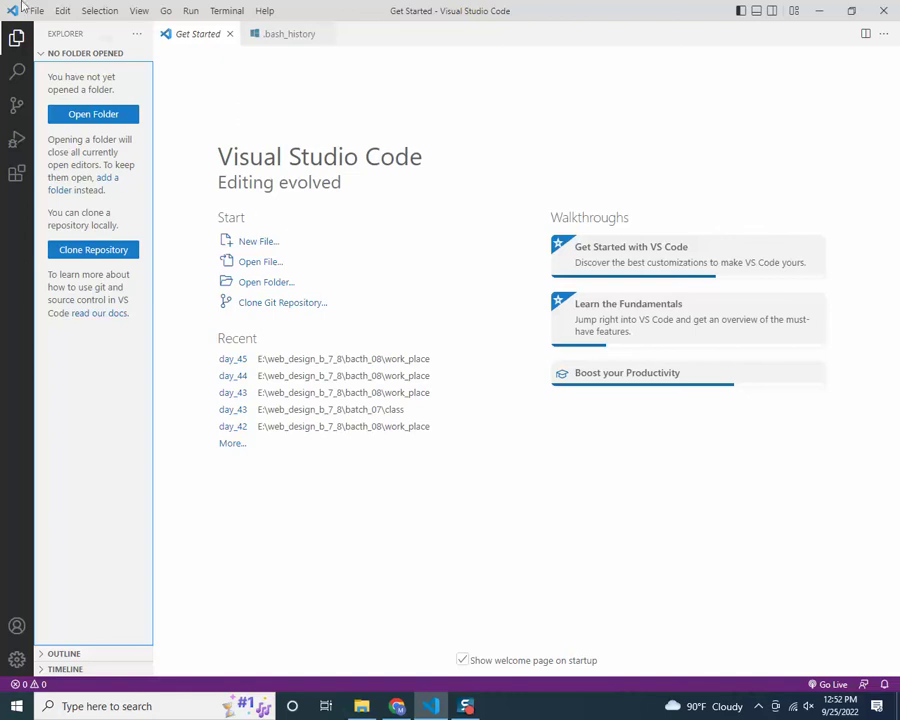
left_click(378, 705)
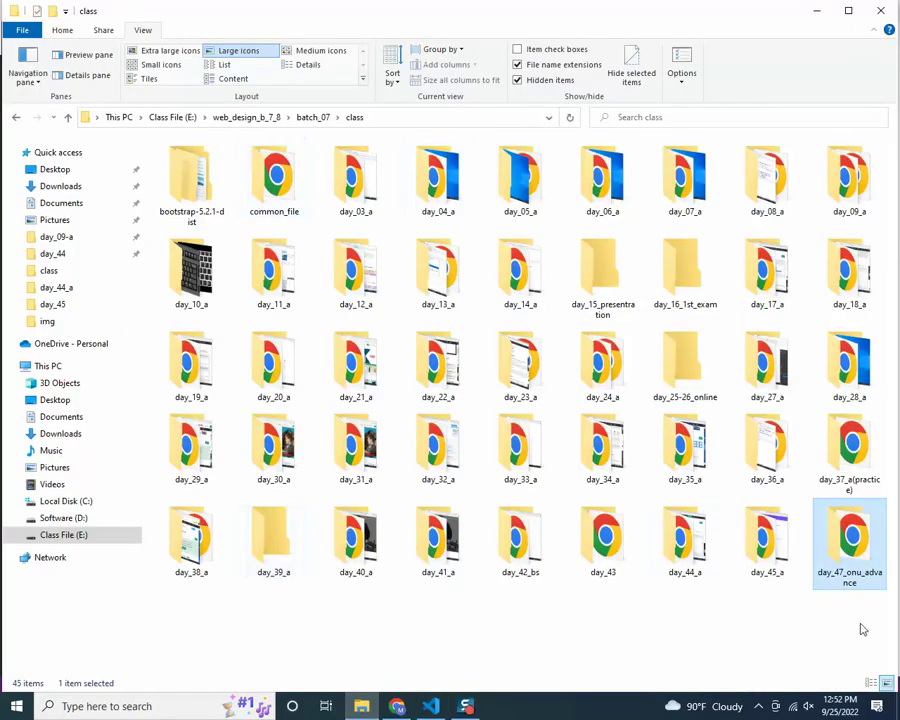
left_click_drag(838, 546, 221, 195)
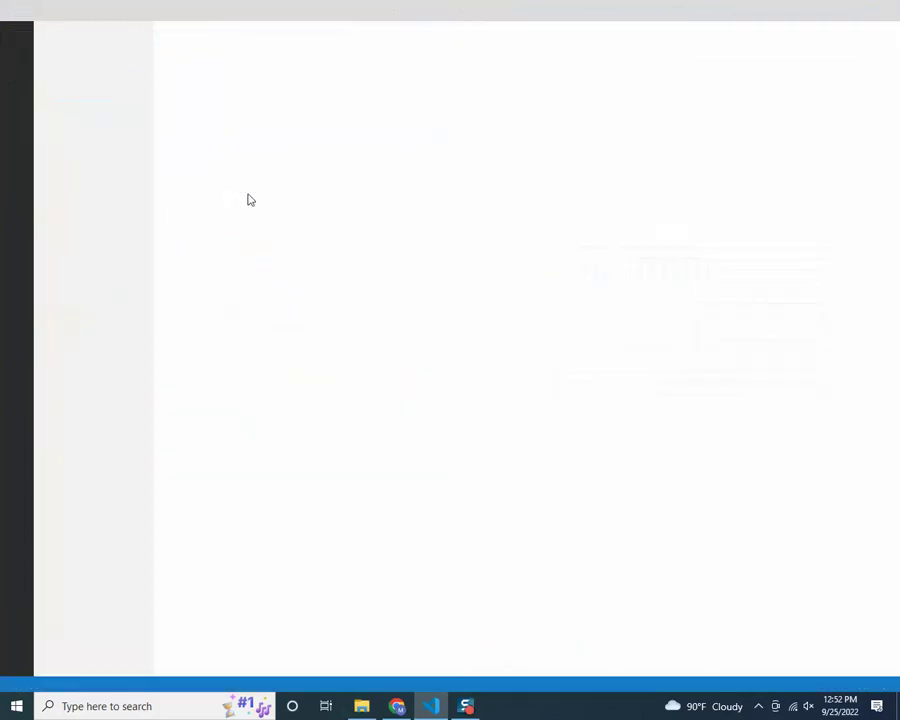
double_click(79, 86)
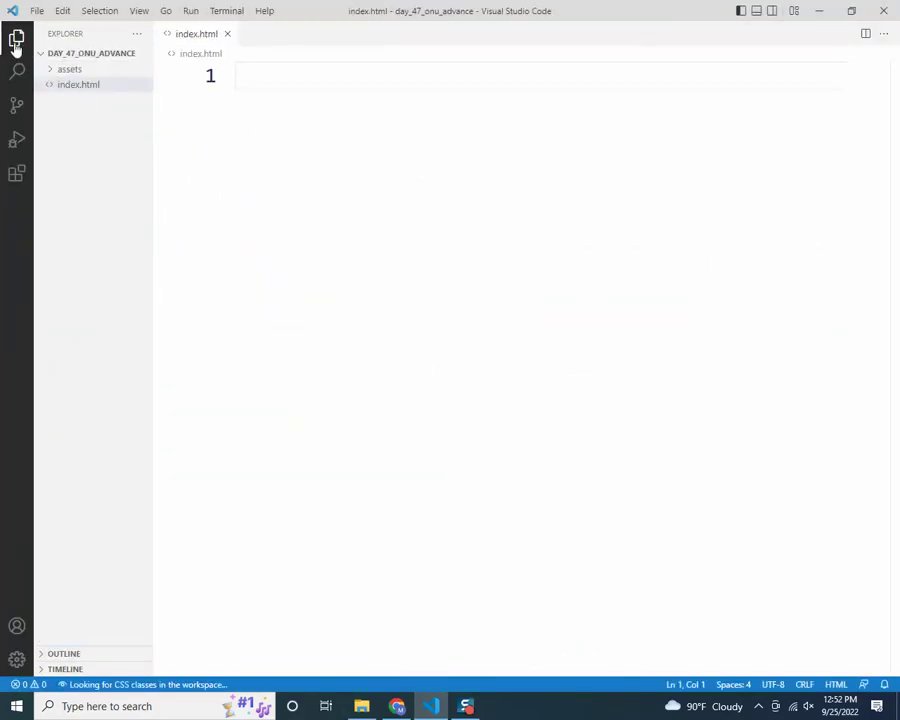
left_click(56, 69)
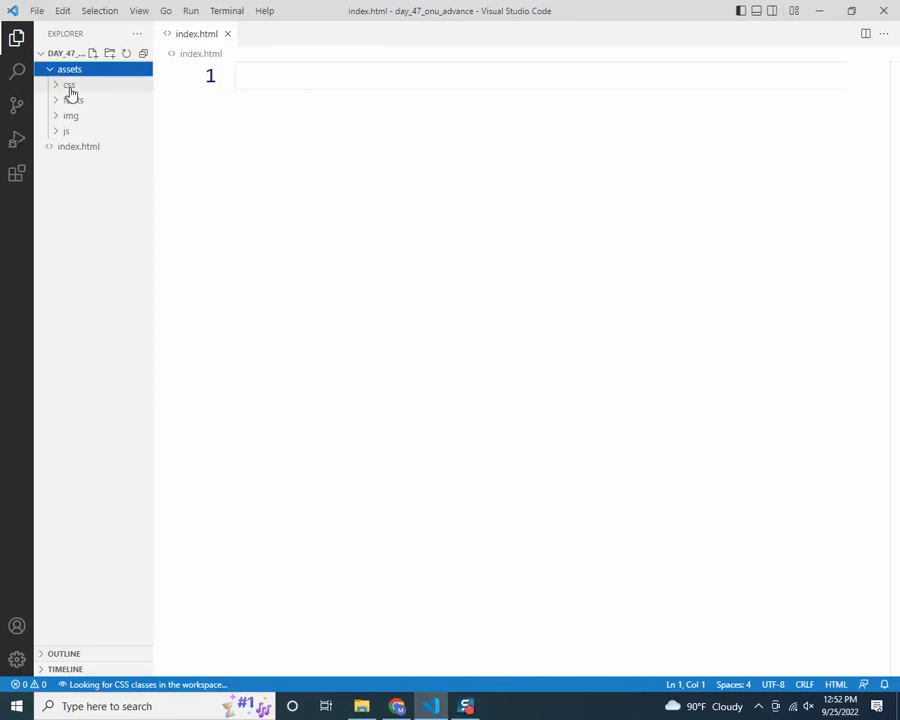
left_click(68, 85)
Generate the Emmet HTML boilerplate in index.html and move the title line right after <head>
left_click(77, 104)
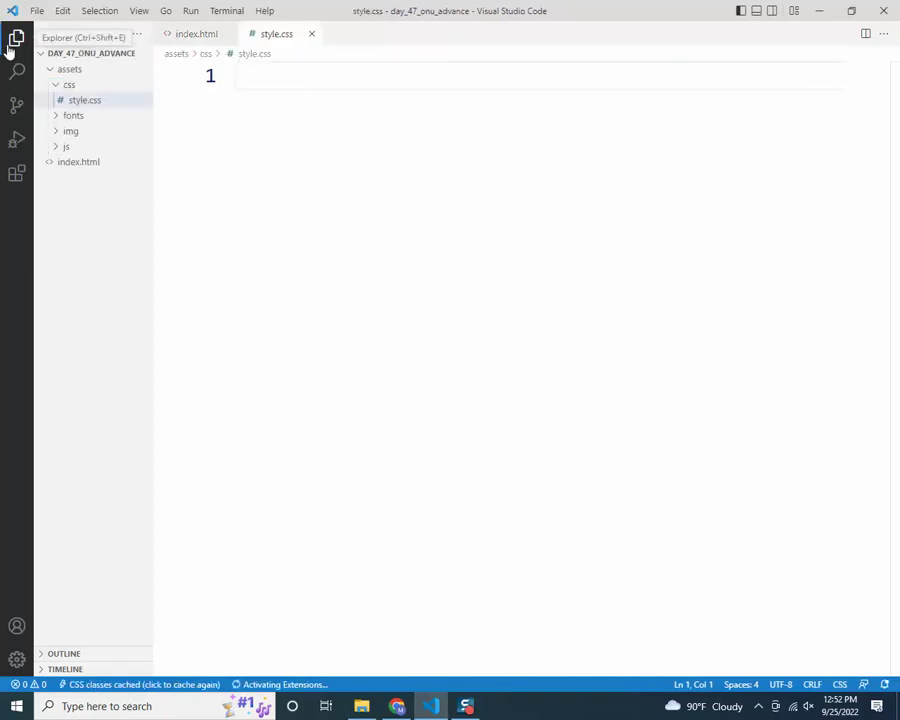
left_click(16, 38)
left_click(90, 34)
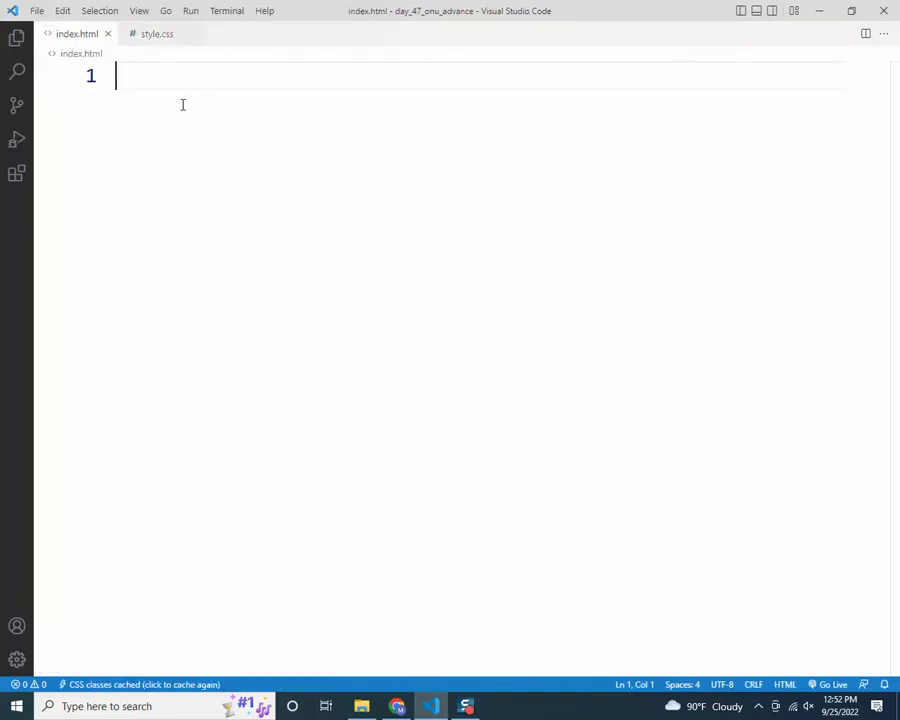
type("!")
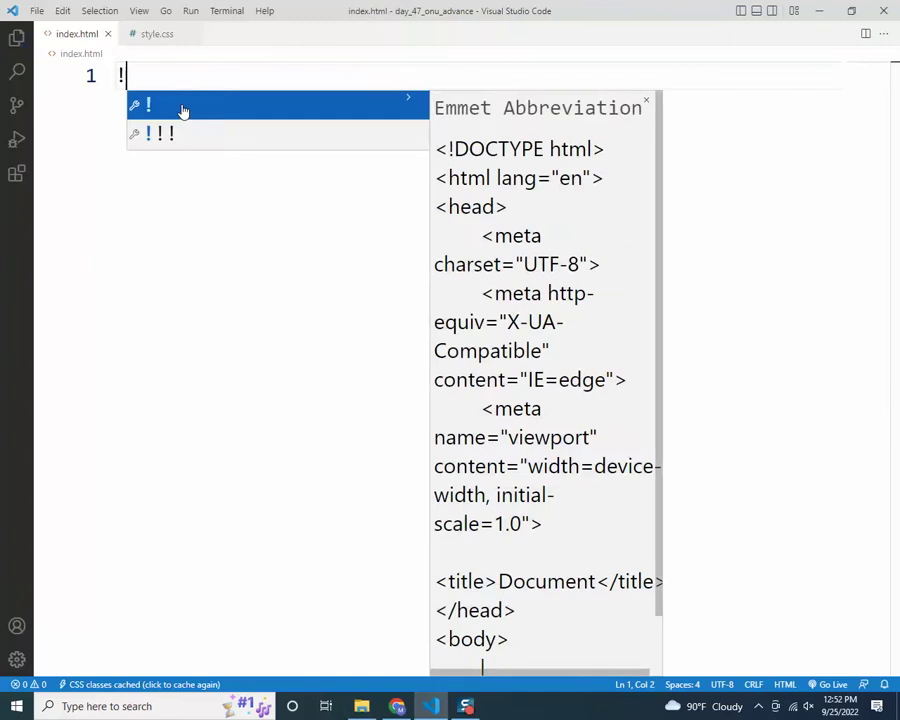
key("Tab")
left_click_drag(448, 277, 163, 277)
key("ctrl+x")
left_click(214, 130)
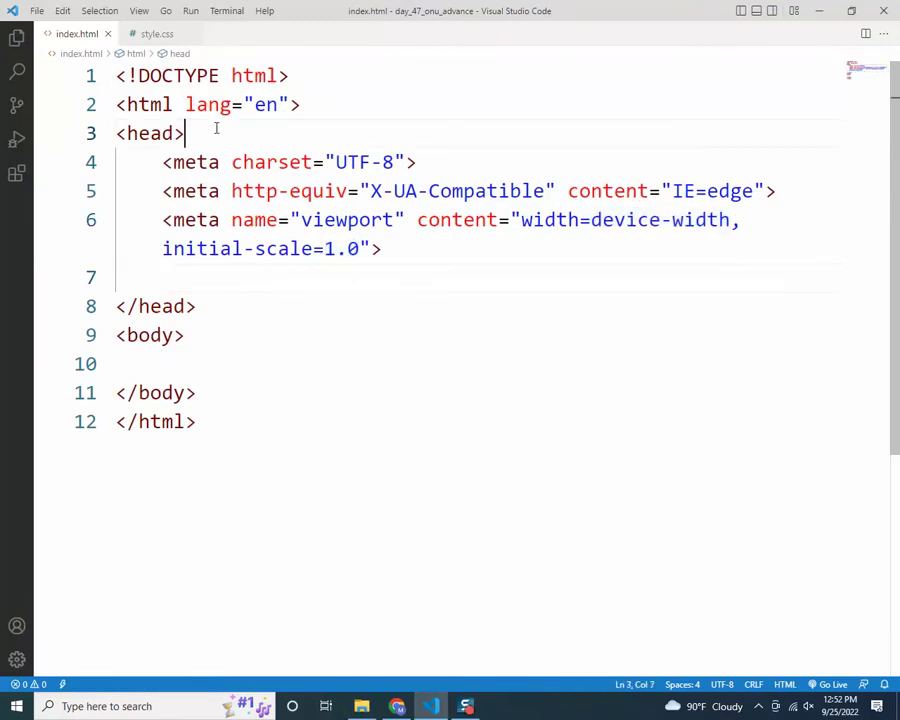
key("Return")
key("ctrl+v")
Replace the title Document with the author's name followed by '| Home'
double_click(285, 163)
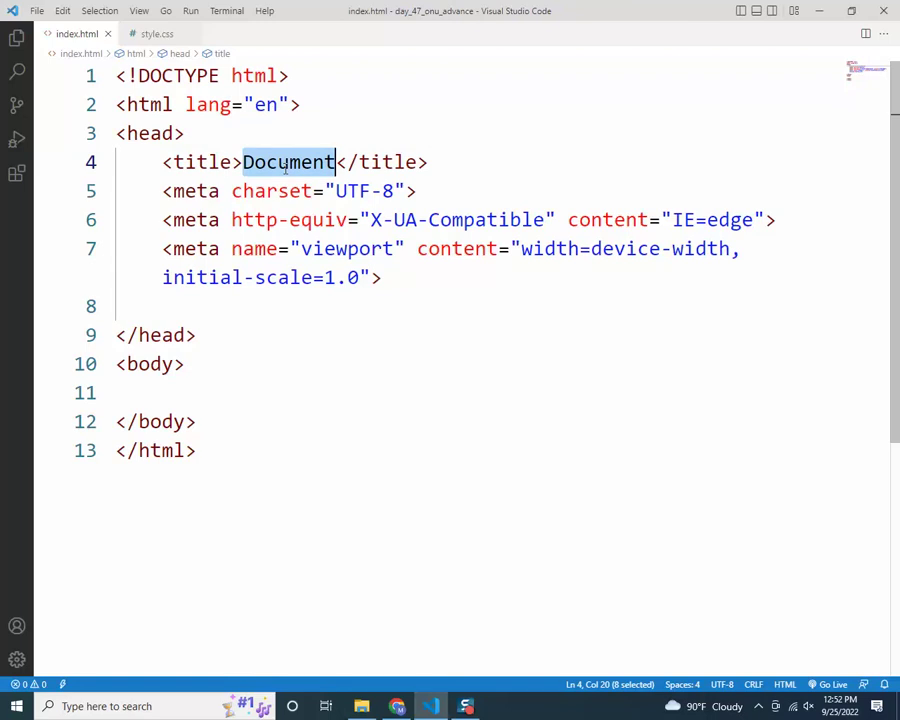
type("Ab")
key("BackSpace")
type("B NBo")
key("BackSpace")
key("BackSpace")
type("oman |")
type("Home")
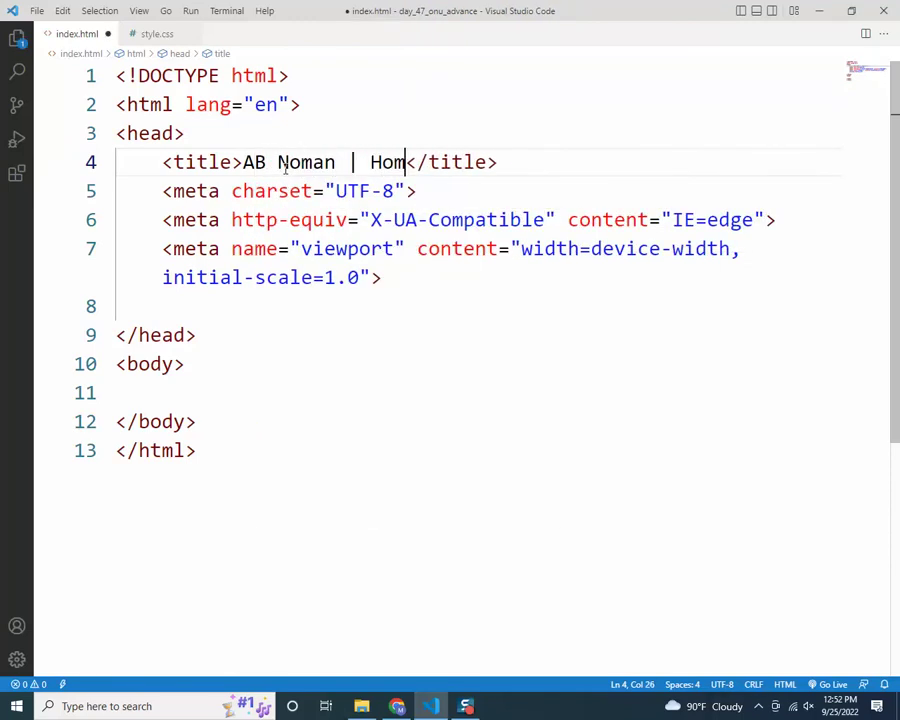
left_click_drag(243, 162, 424, 165)
left_click(424, 165)
Select the charset, compatibility and viewport meta tags in turn to review them
left_click(249, 276)
left_click(162, 191)
key("shift+End")
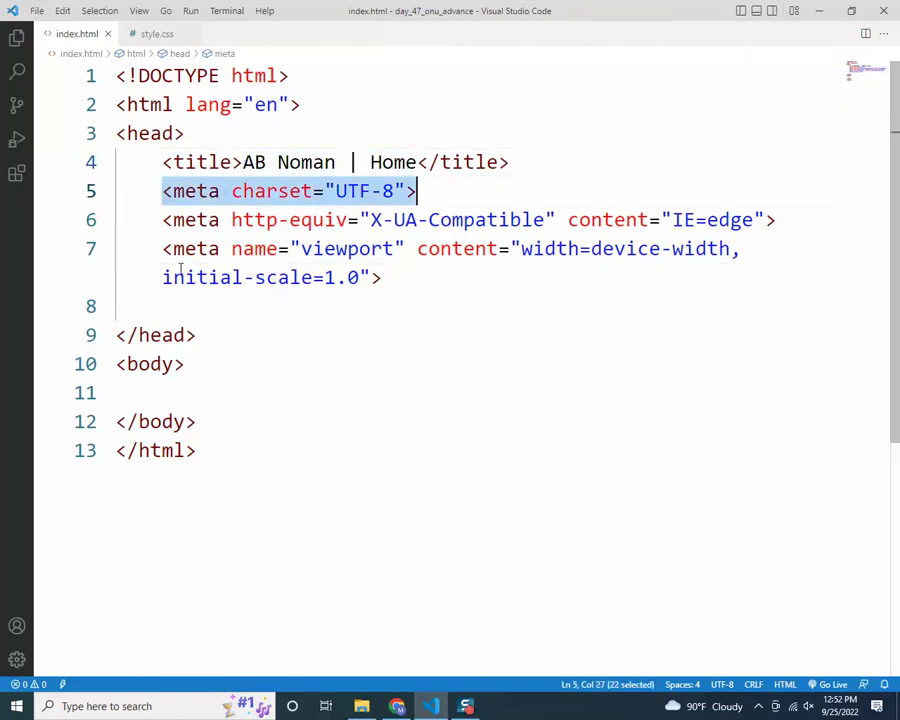
left_click_drag(163, 220, 578, 220)
left_click_drag(163, 249, 412, 277)
left_click(412, 277)
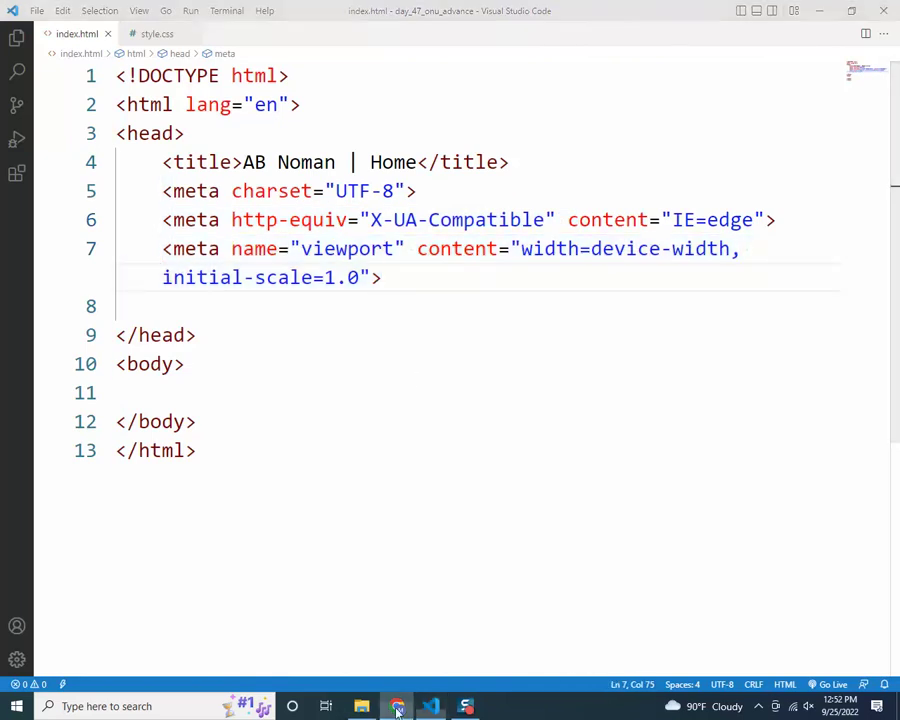
left_click(397, 706)
Search Google for 'meta w3' from the address bar
left_click(185, 37)
type("meta ")
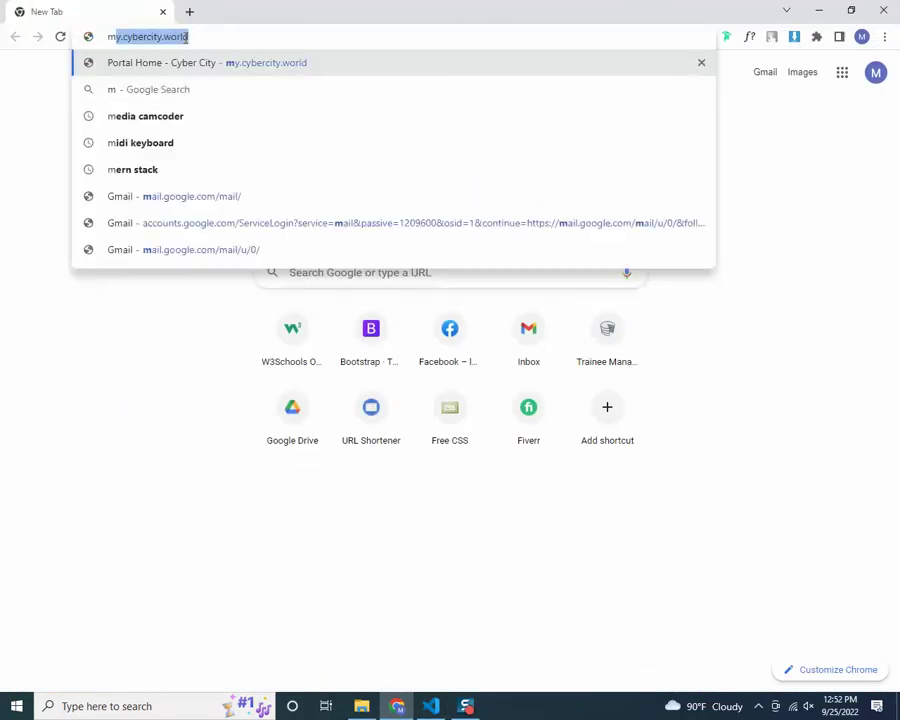
type("23")
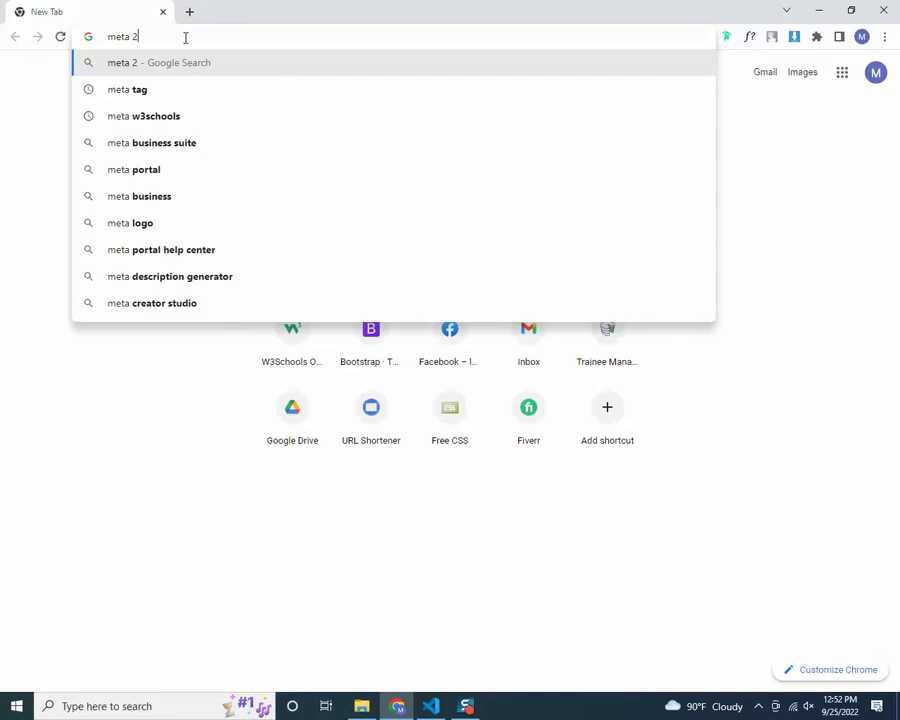
key("BackSpace")
key("BackSpace")
type("w3")
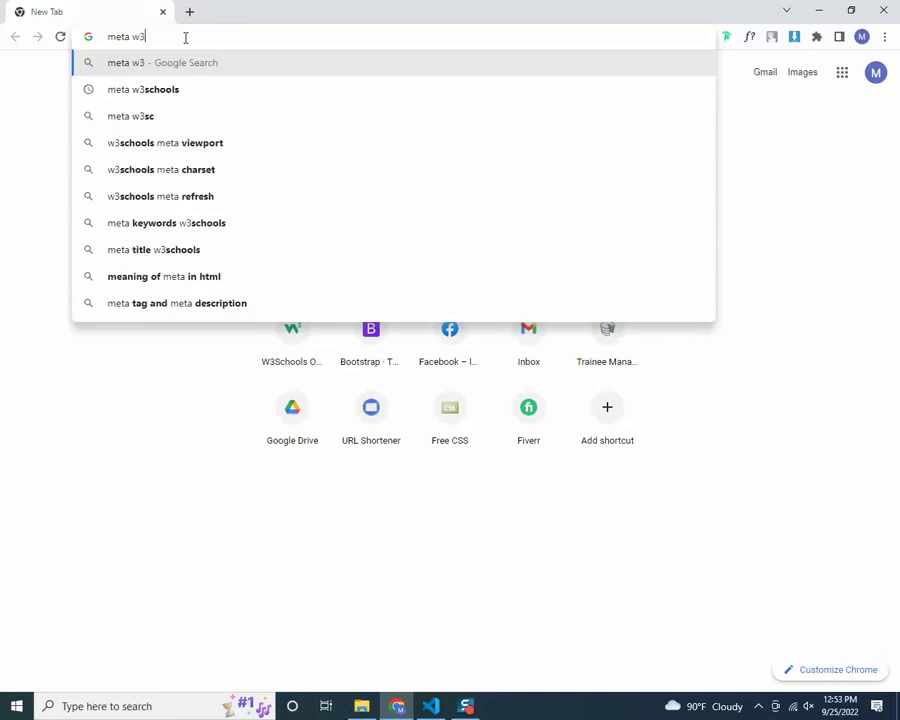
key("Down")
key("Return")
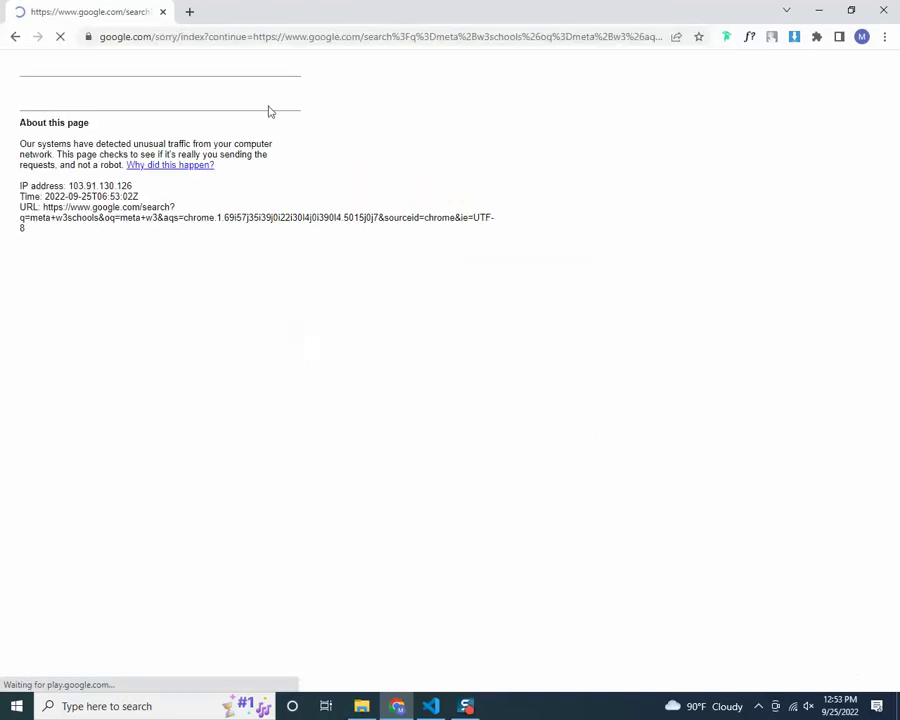
Pass the traffic-light reCAPTCHA, then select the description, keywords and author meta example lines
left_click(44, 126)
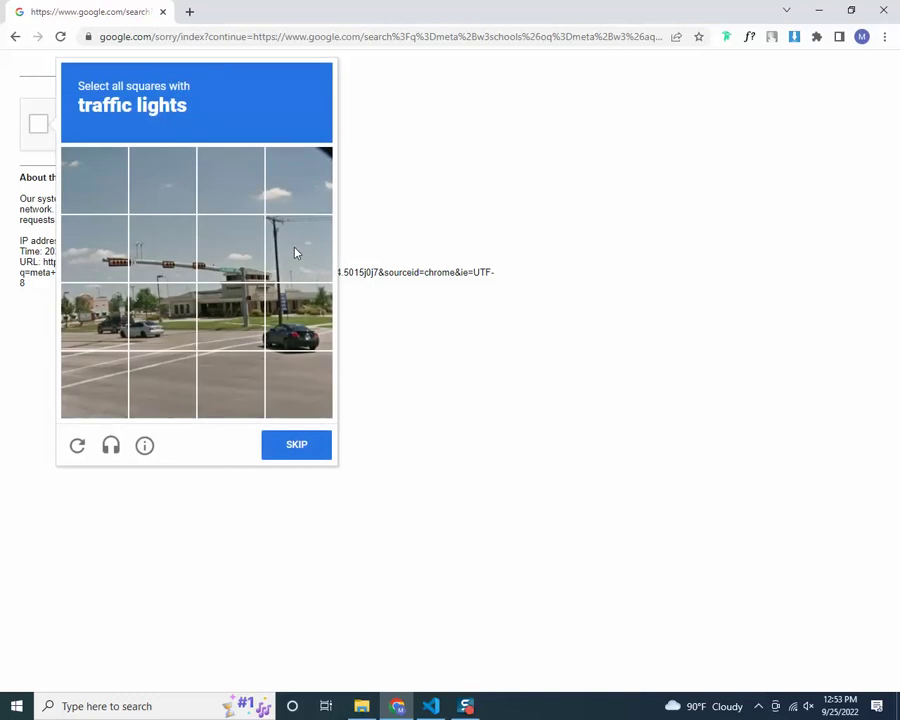
left_click(295, 251)
left_click(233, 254)
left_click(162, 250)
left_click(95, 250)
left_click(298, 250)
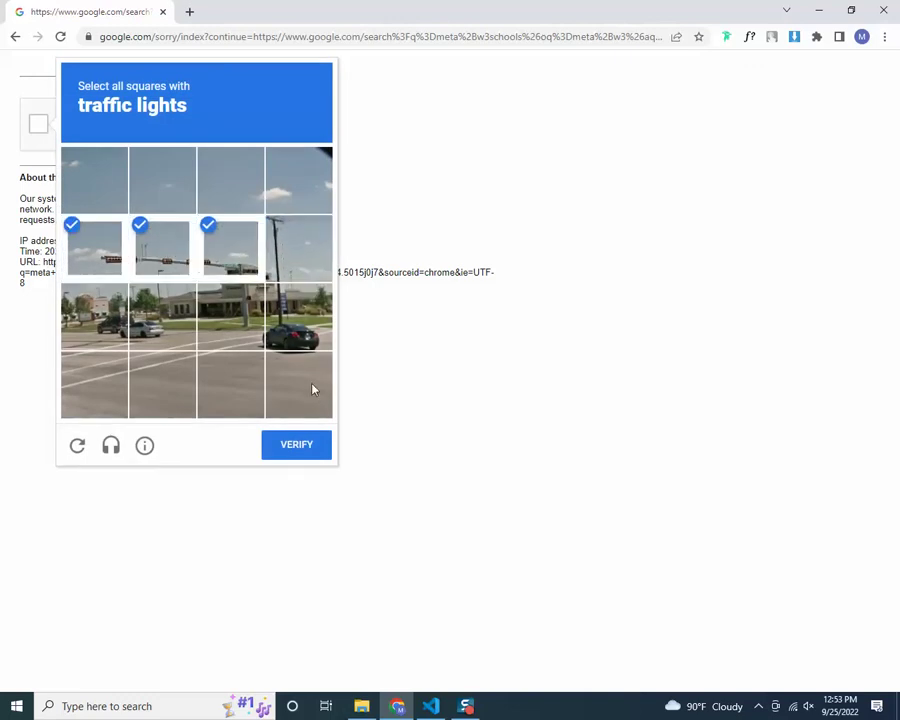
left_click(312, 447)
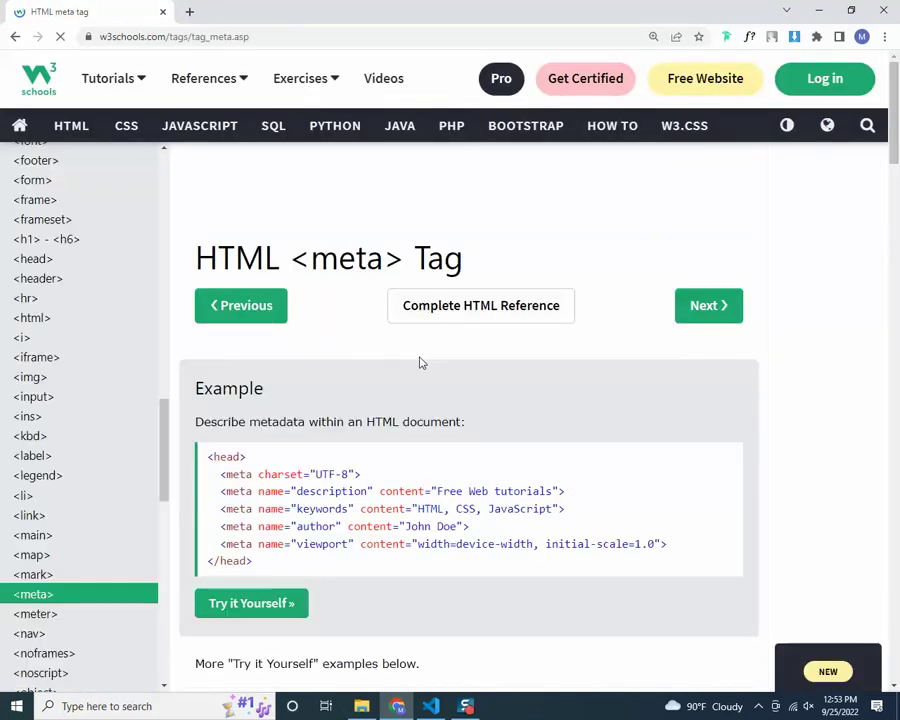
scroll(593, 508, "down", 3)
left_click_drag(470, 316, 222, 280)
Paste the three meta example lines into index.html's head and indent the keywords and author lines
key("alt+Tab")
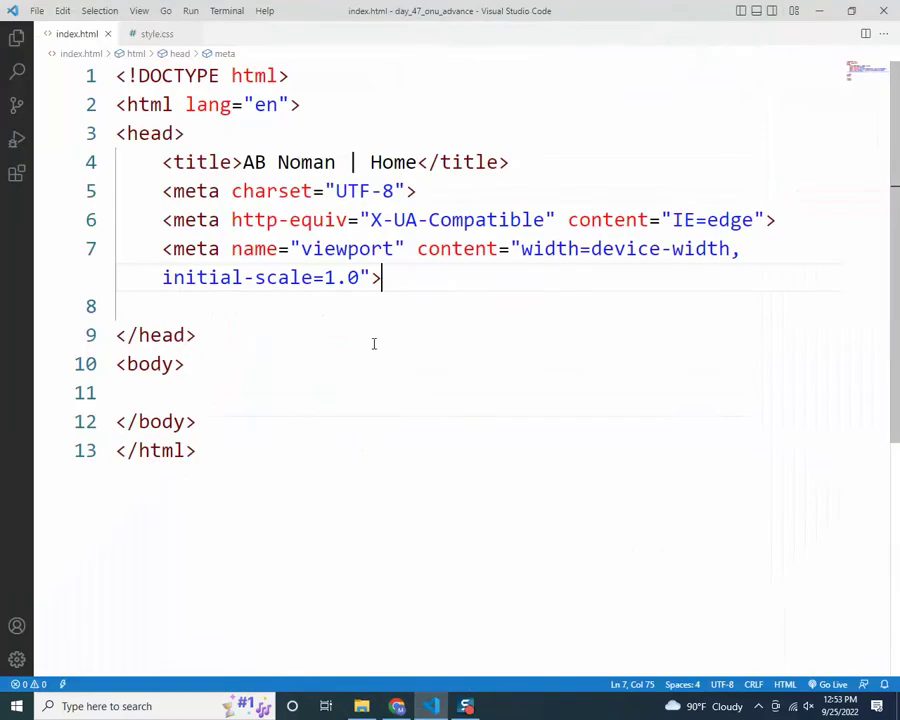
key("Down")
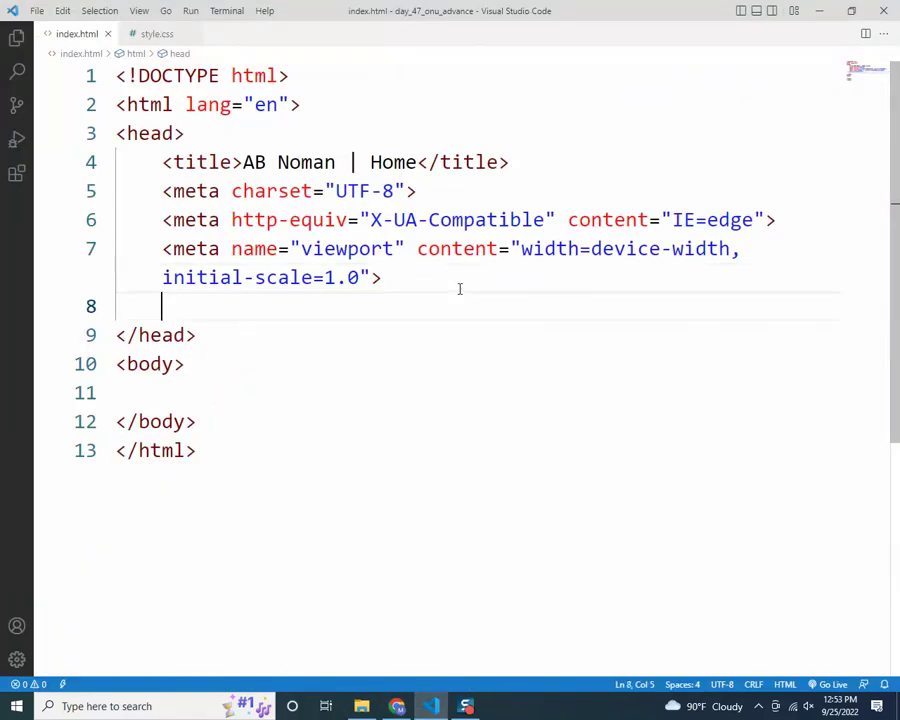
key("ctrl+v")
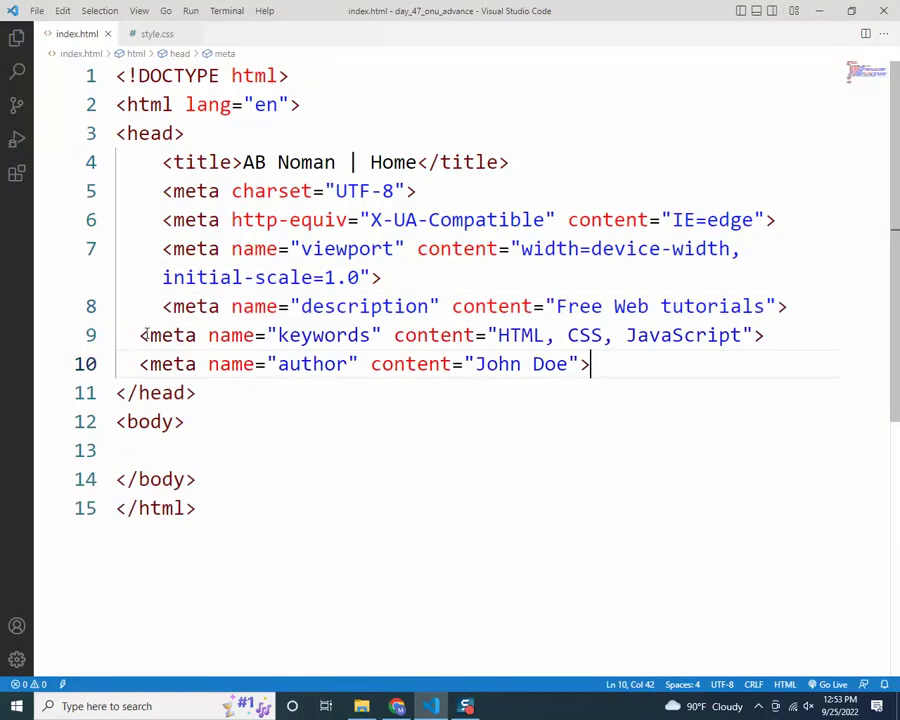
left_click(140, 335)
key("Tab")
left_click(140, 364)
key("Tab")
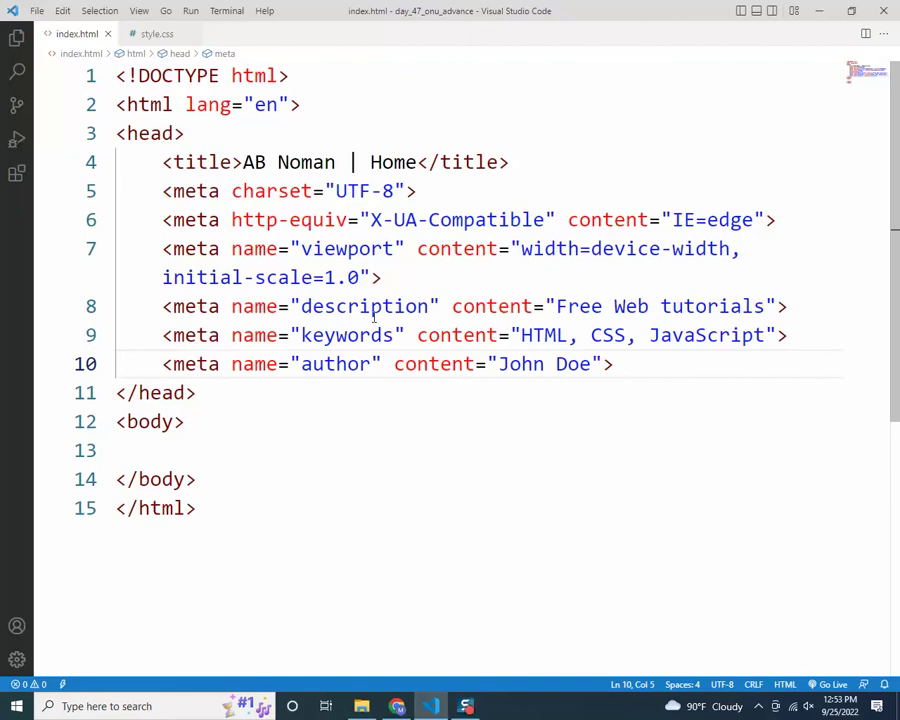
Replace the placeholder author John Doe with the author's name and e-mail, then save
double_click(366, 307)
left_click_drag(557, 307, 767, 307)
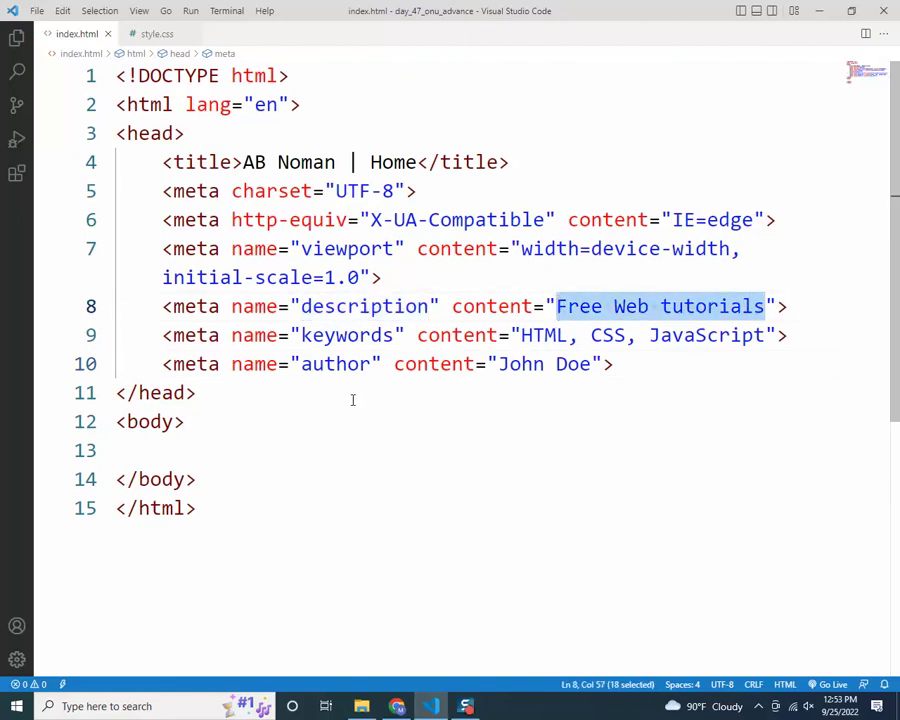
left_click_drag(522, 338, 767, 336)
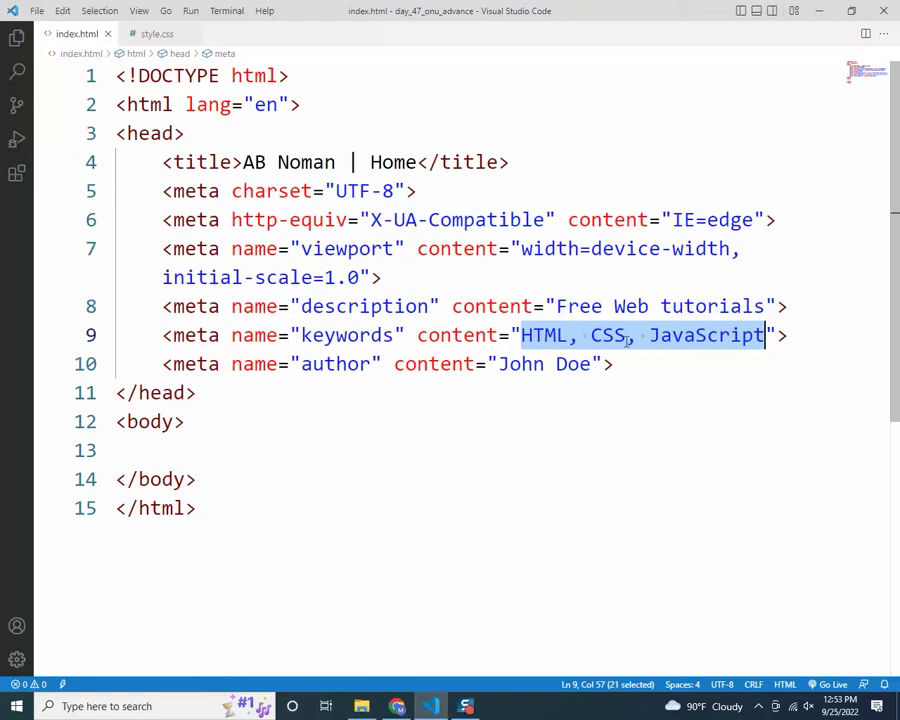
left_click(301, 364)
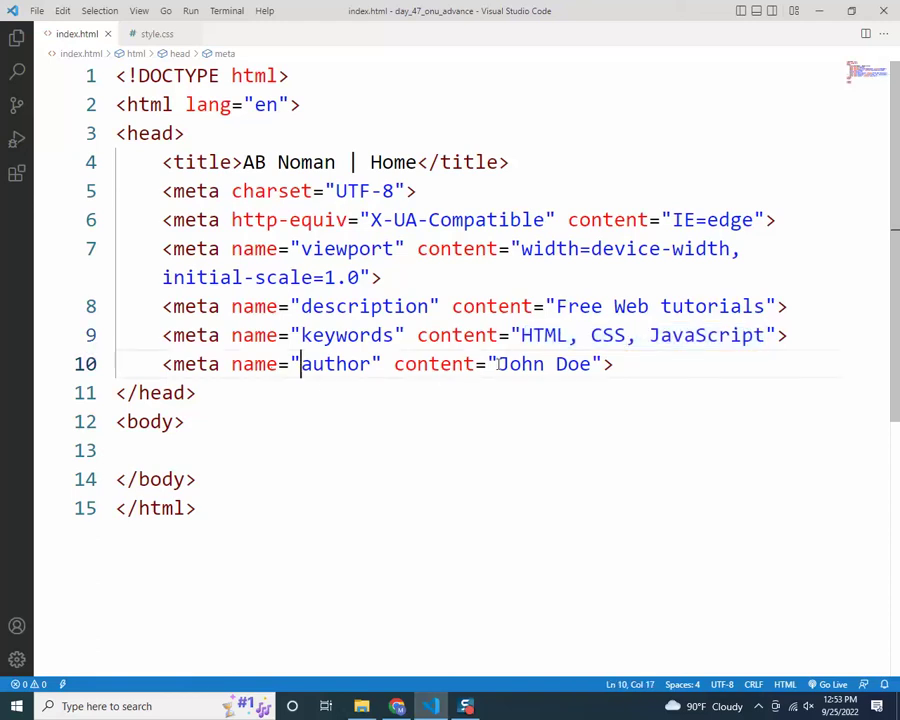
left_click_drag(497, 364, 591, 364)
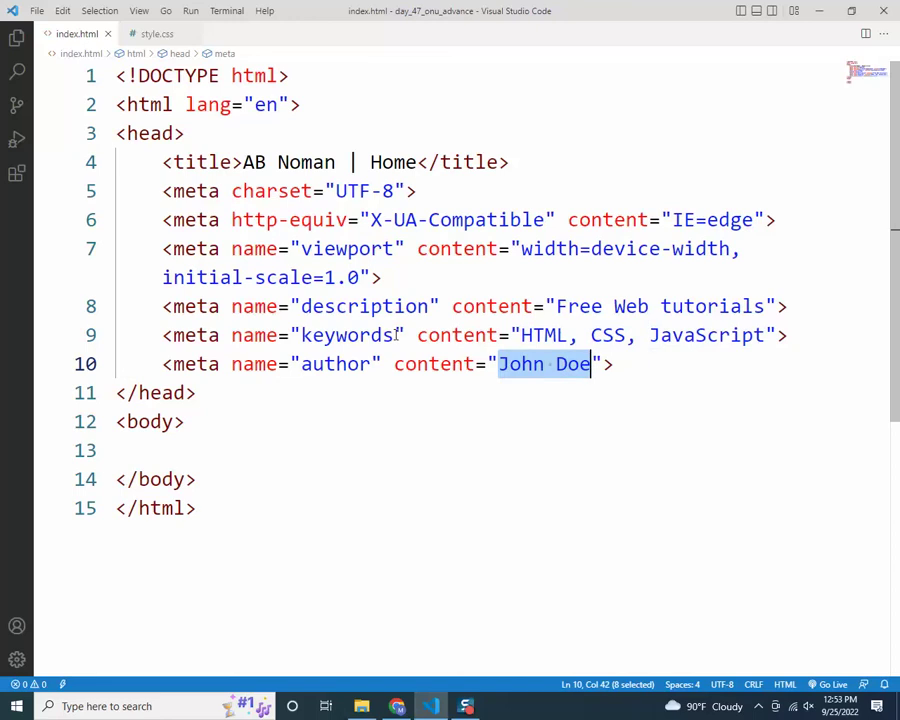
type("Ab Noman")
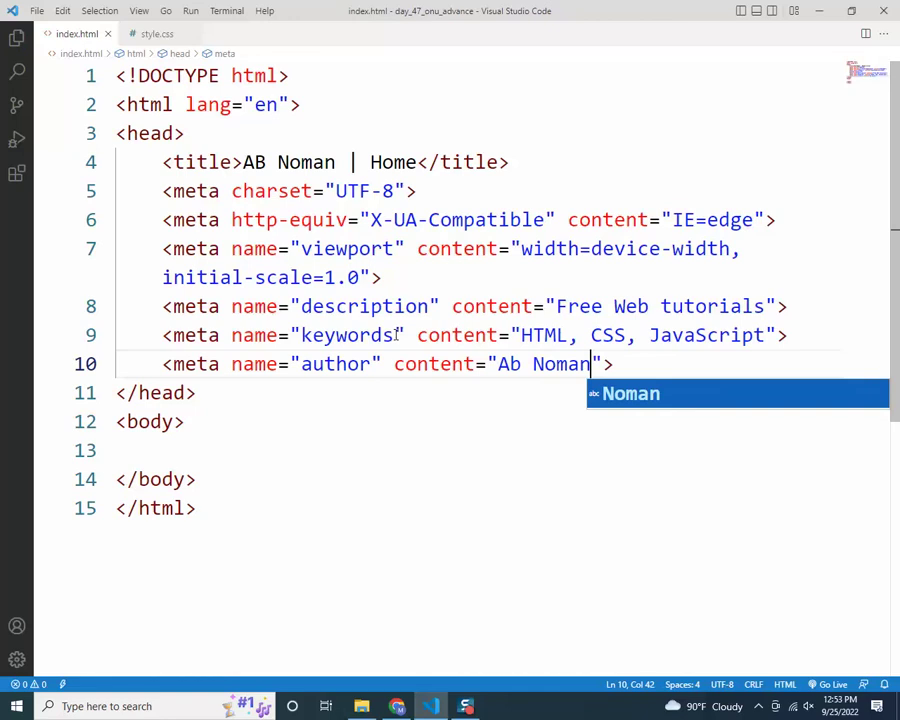
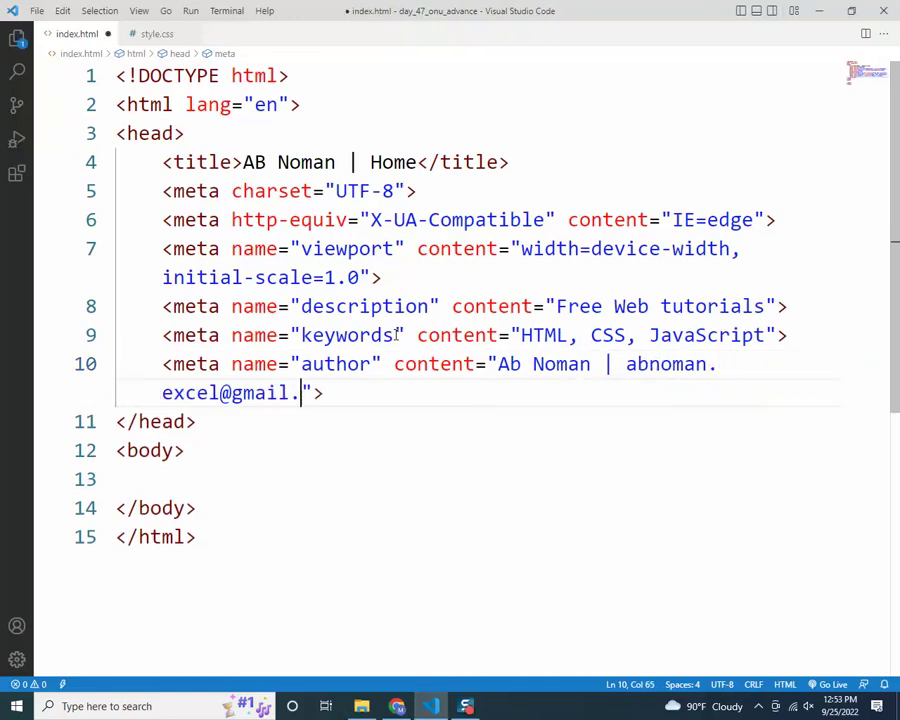
key("ctrl+s")
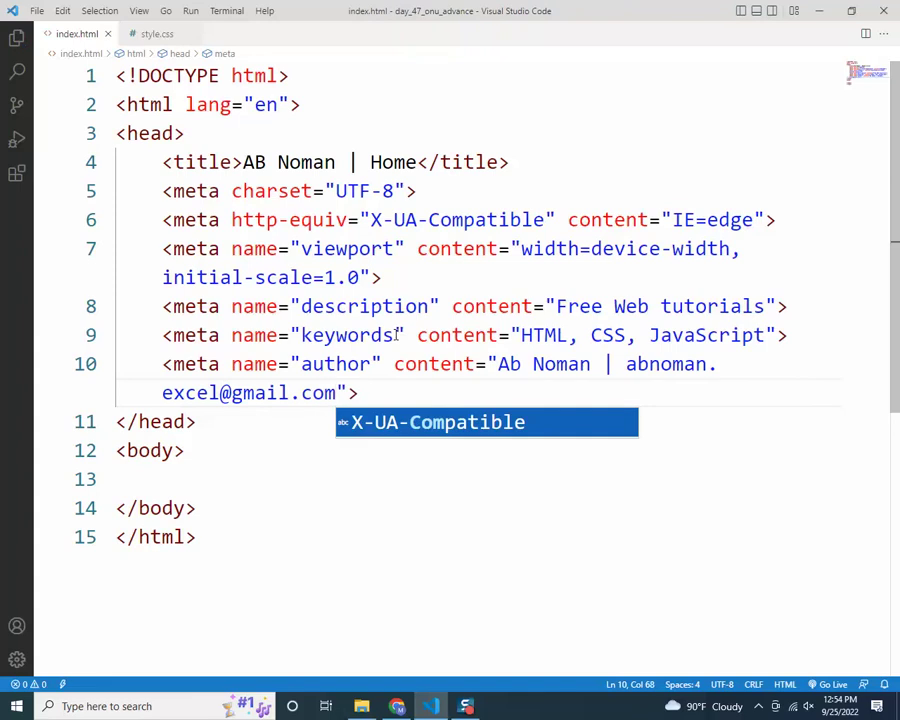
Capitalize the letter B in the author's name on the author meta line
left_click_drag(383, 393, 172, 364)
left_click(504, 416)
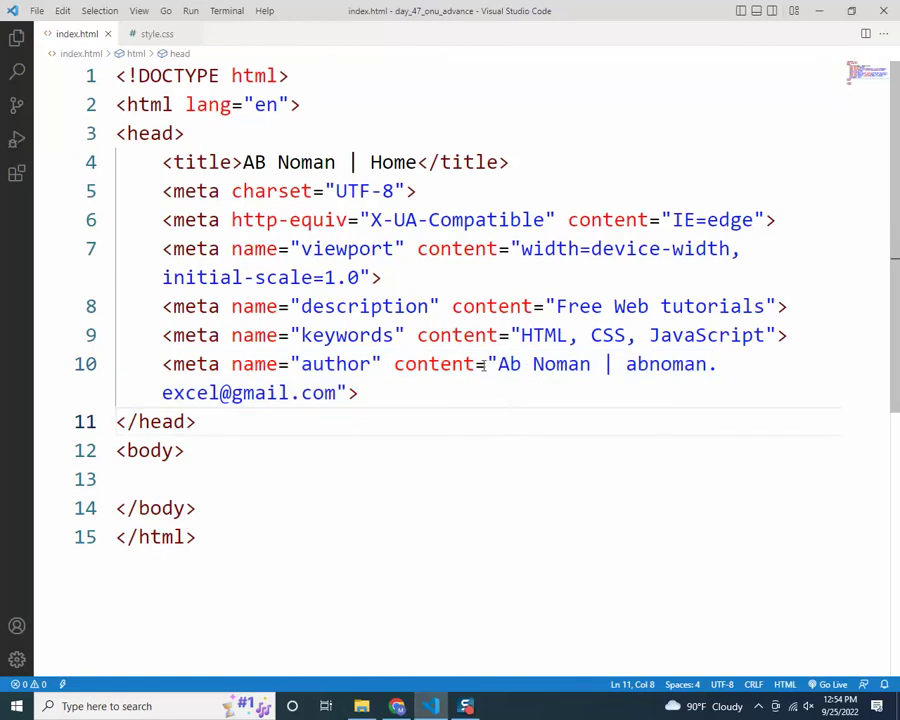
left_click_drag(499, 364, 336, 393)
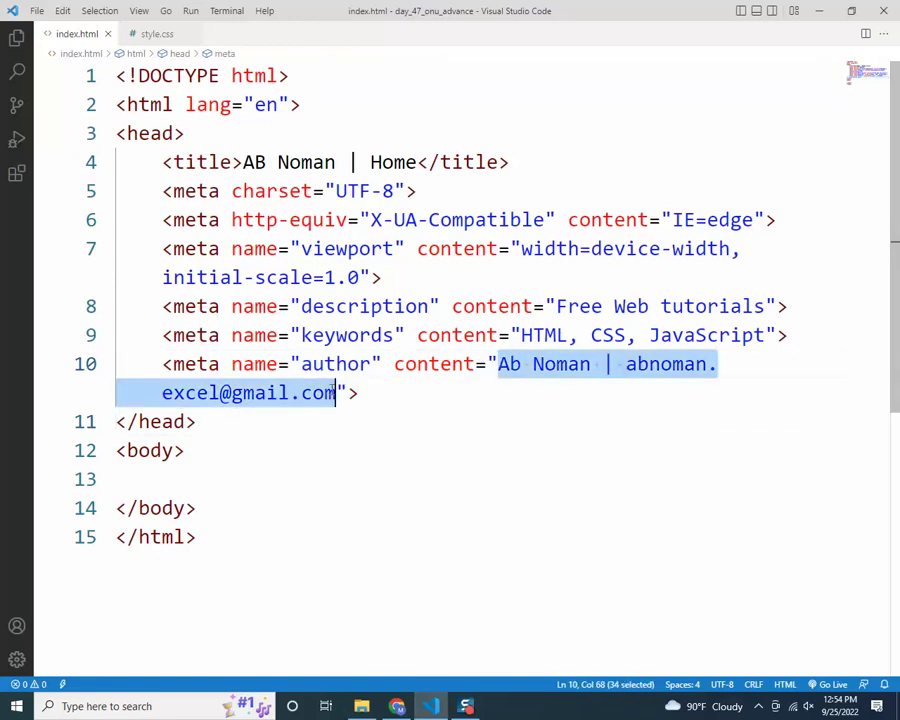
scroll(433, 380, "down", 1)
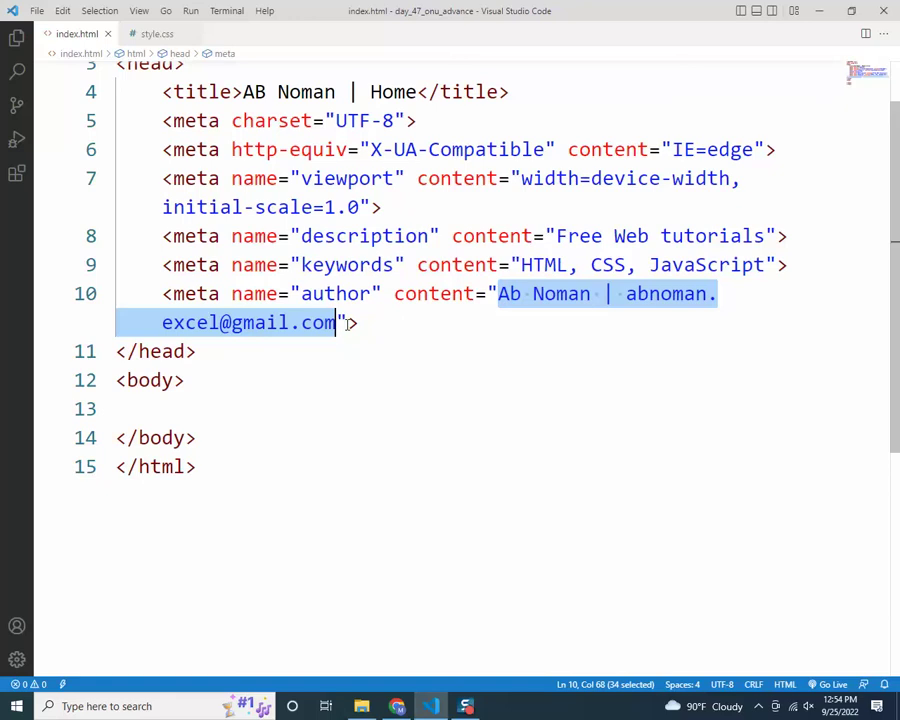
left_click(520, 294)
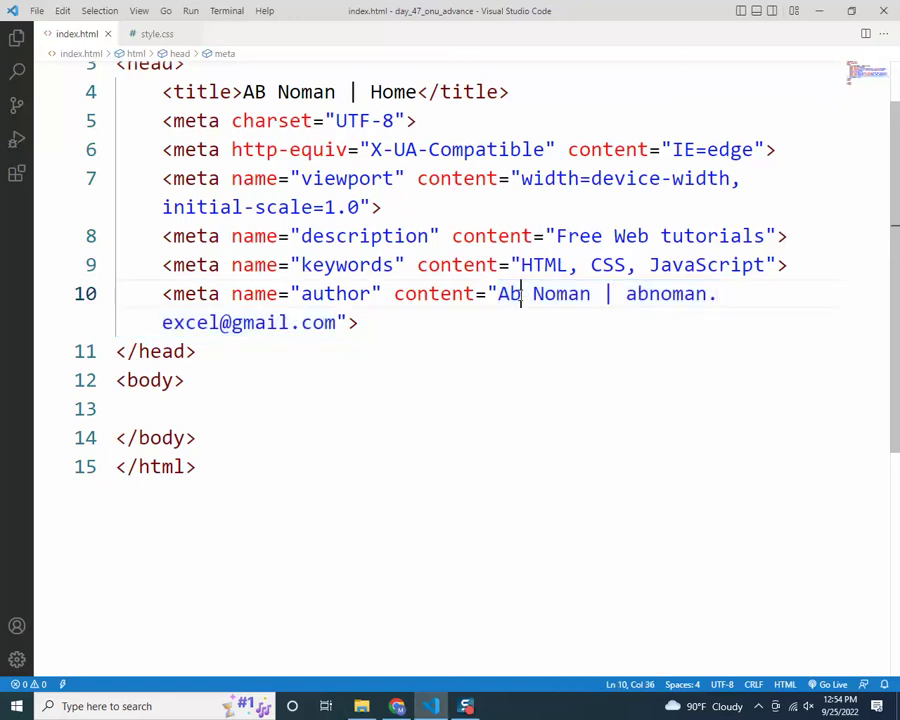
key("shift+Left")
type("B")
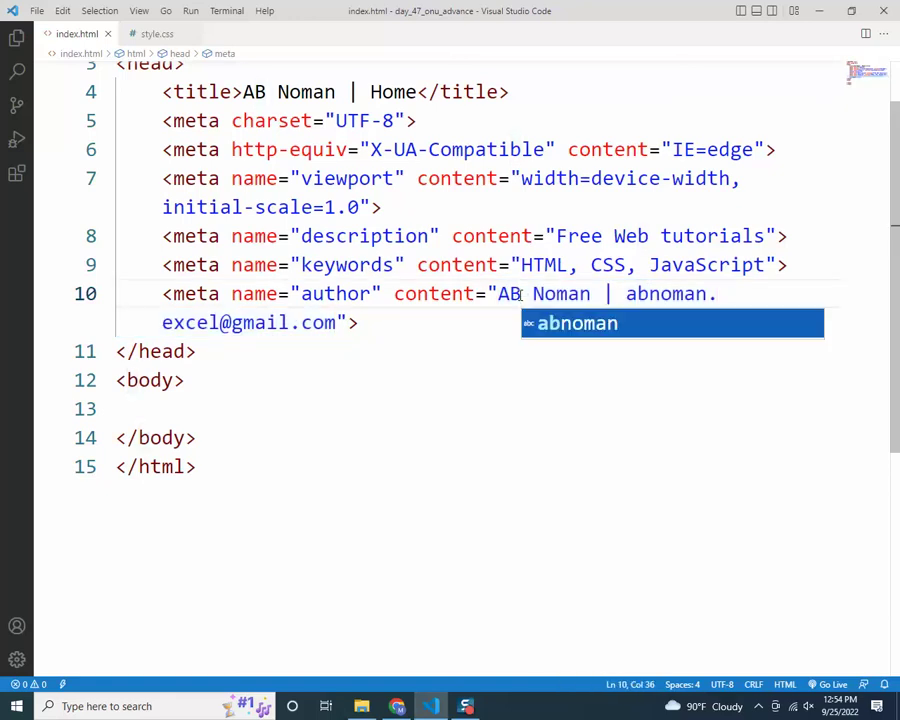
left_click(266, 322)
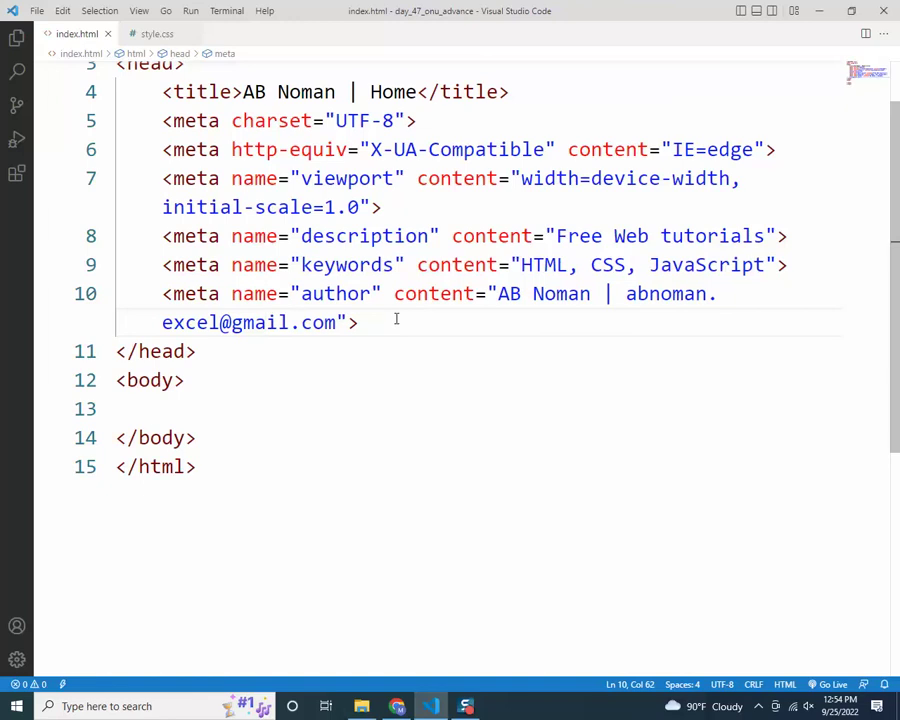
Move the viewport meta tag below the author meta line and save index.html
left_click_drag(166, 183, 404, 207)
key("ctrl+c")
key("BackSpace")
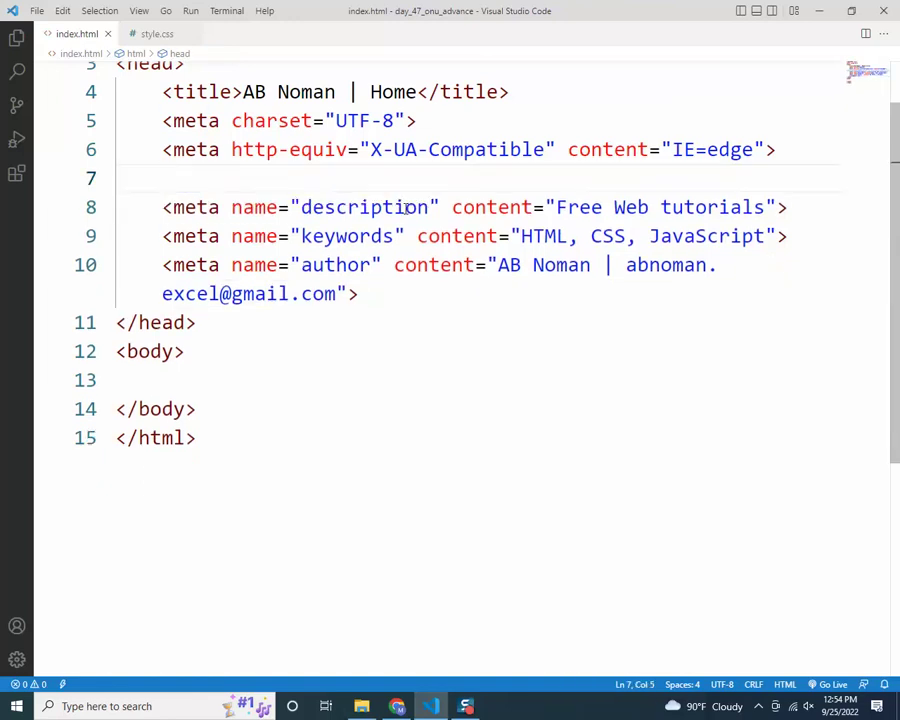
key("ctrl+shift+k")
left_click(436, 263)
key("Return")
key("ctrl+v")
key("ctrl+s")
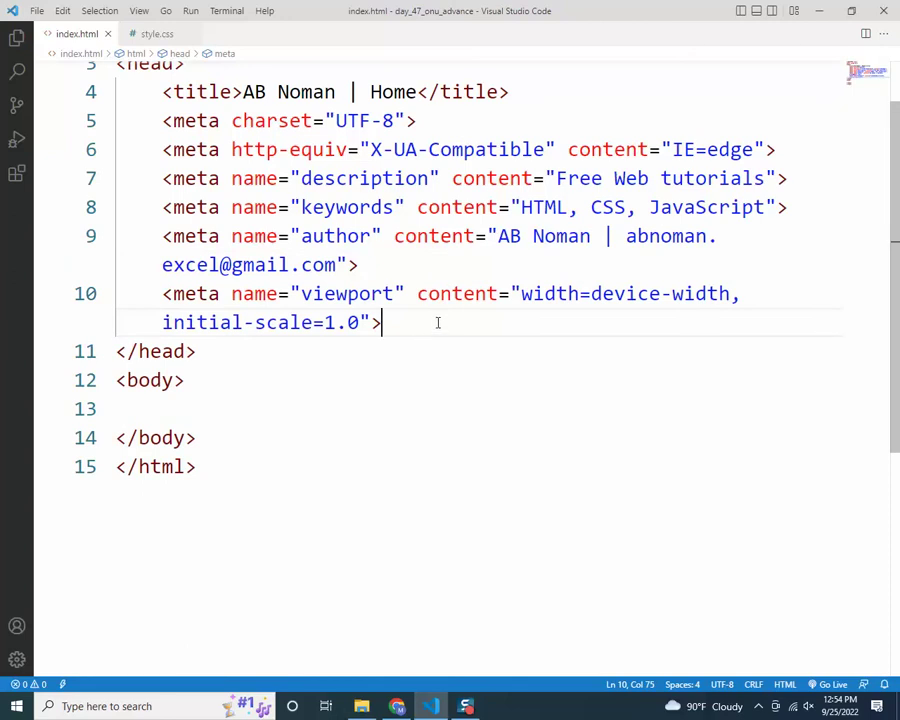
Add a link tag after the viewport meta with href 'assets/img/favicon.png' and save
left_click(493, 180)
key("Up")
key("Left")
key("Left")
key("Left")
scroll(418, 322, "up", 1)
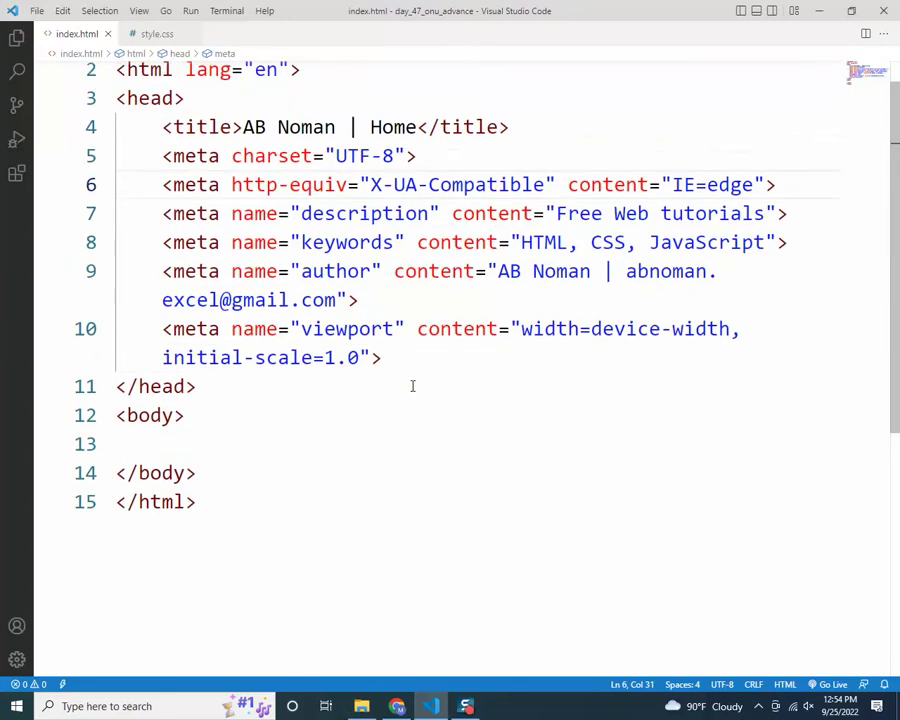
left_click_drag(384, 357, 116, 126)
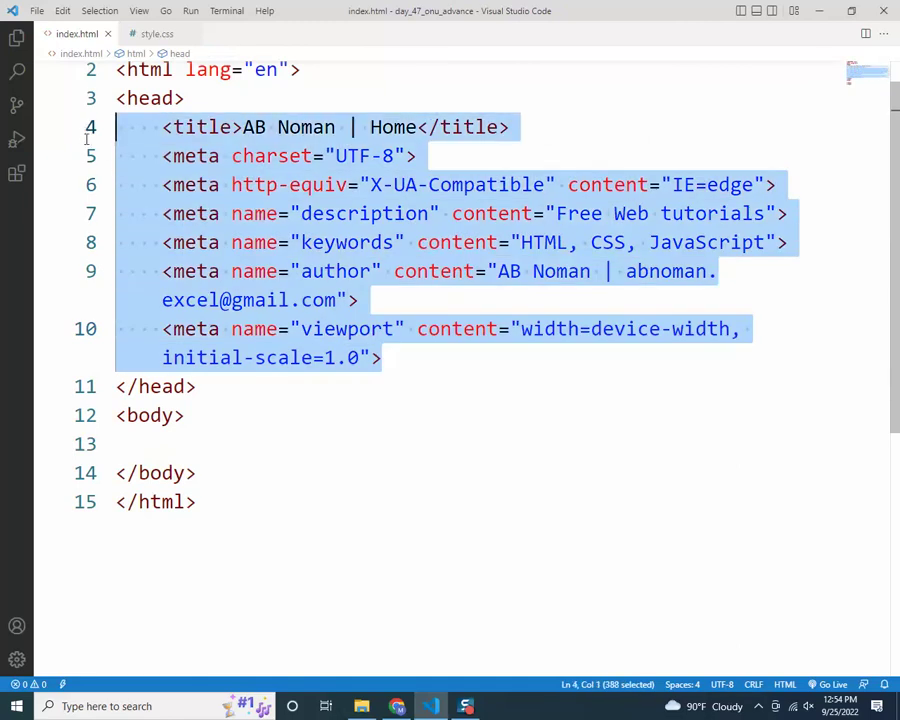
left_click(301, 213)
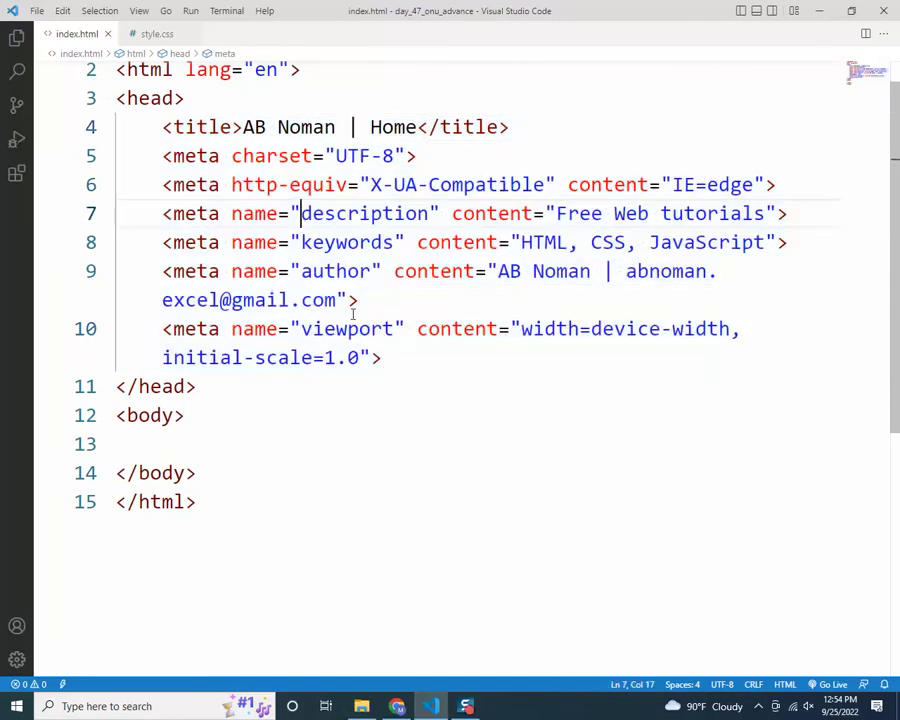
left_click(432, 353)
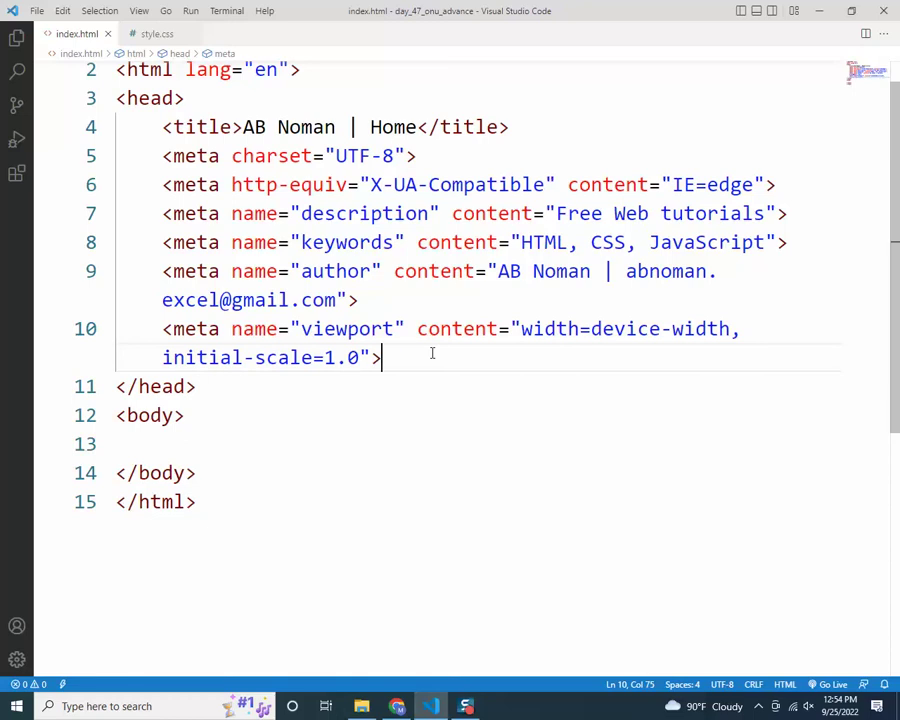
key("Return")
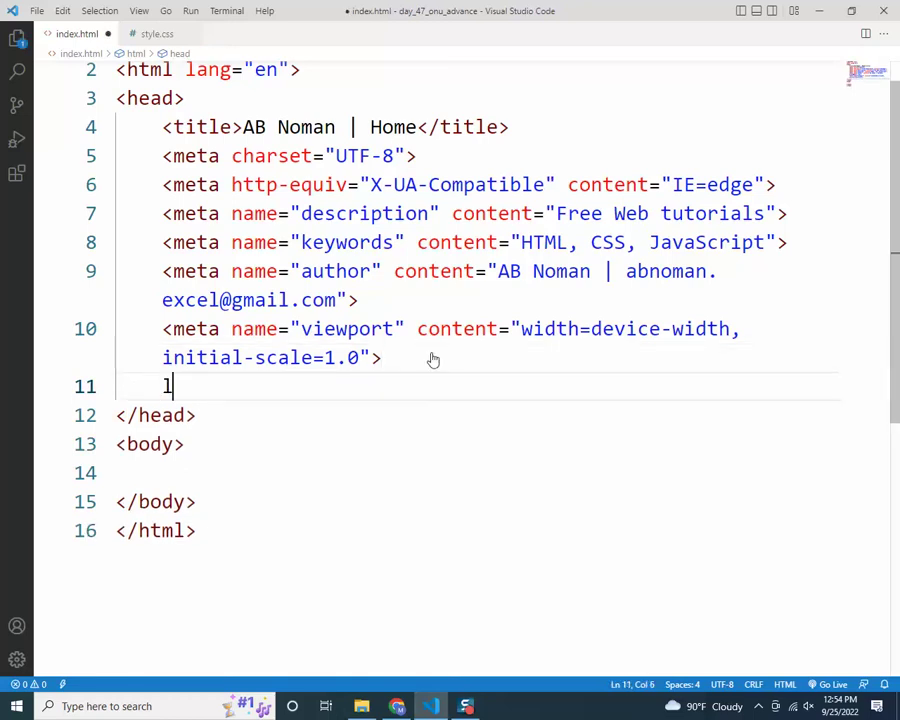
type("link")
key("Return")
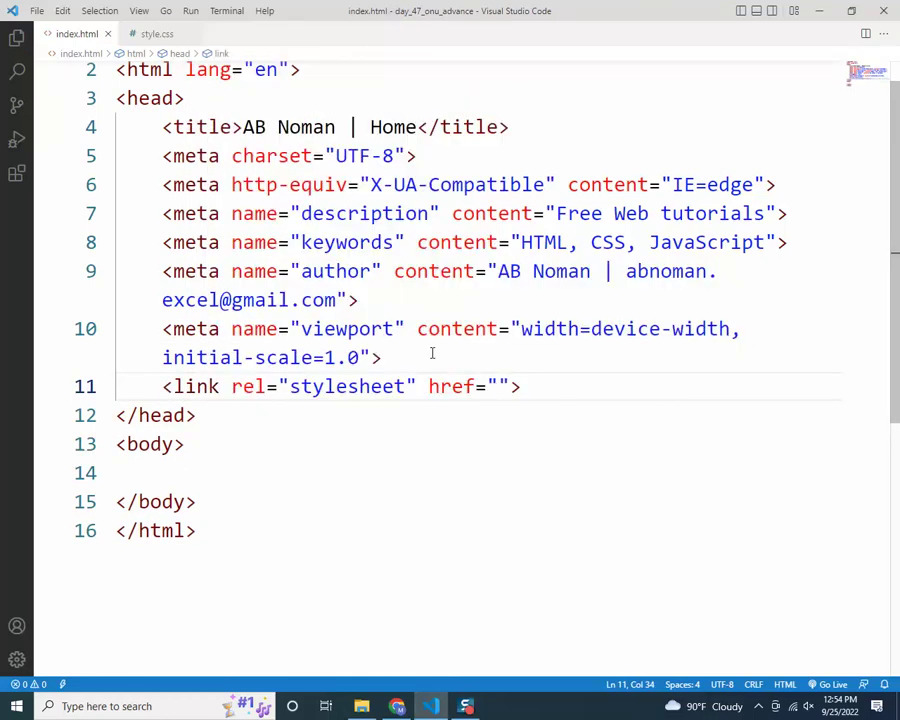
type("assets/")
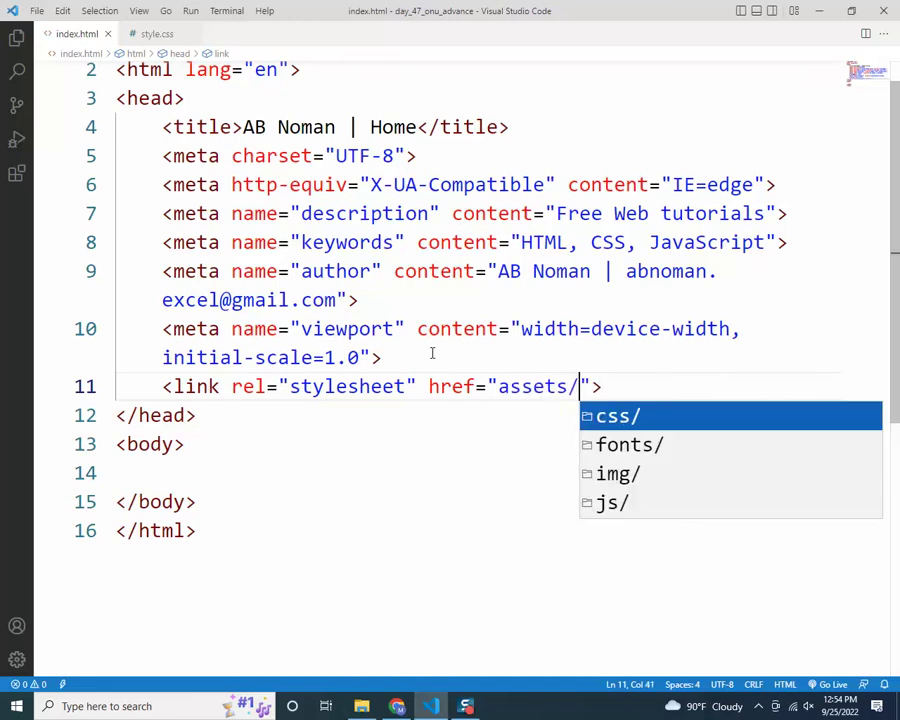
type("img/")
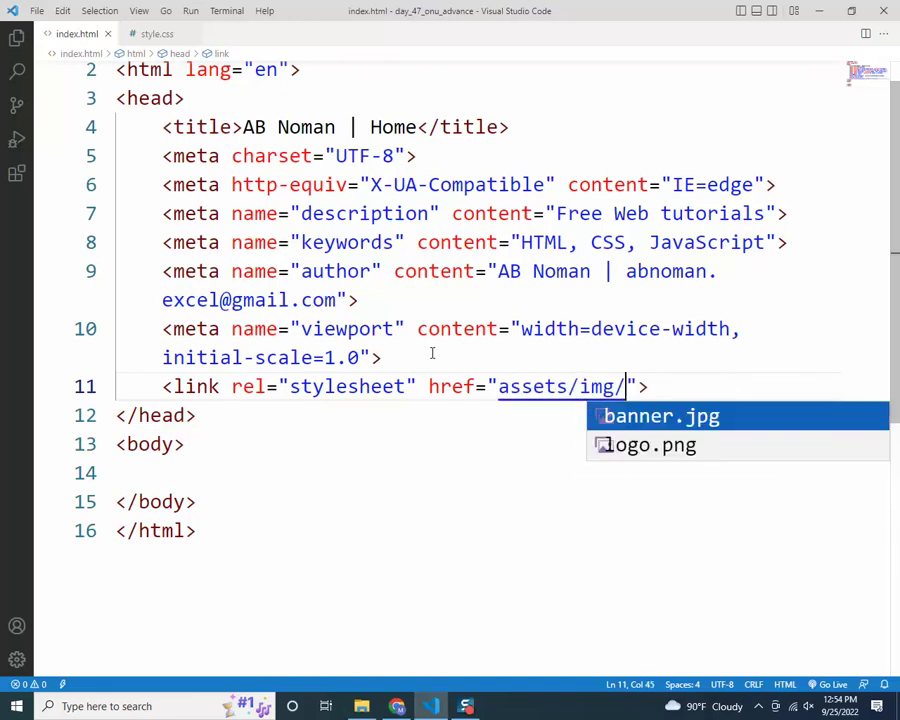
type("favio")
key("BackSpace")
type("con.pn")
type("g")
key("ctrl+s")
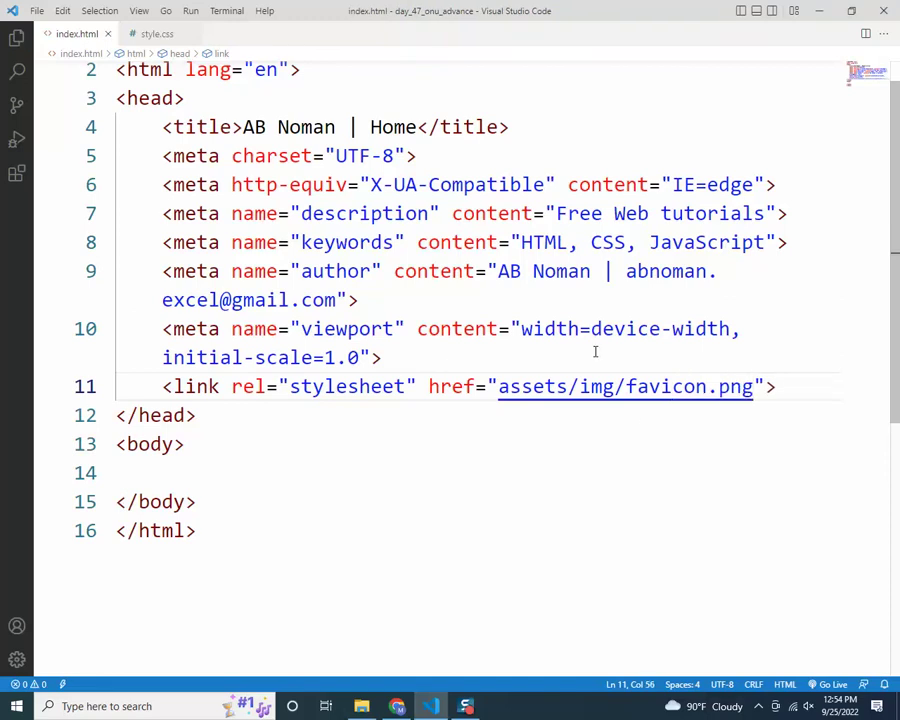
Check the favicon.png file name and open a blank line below the favicon link
left_click_drag(627, 386, 755, 386)
left_click(670, 436)
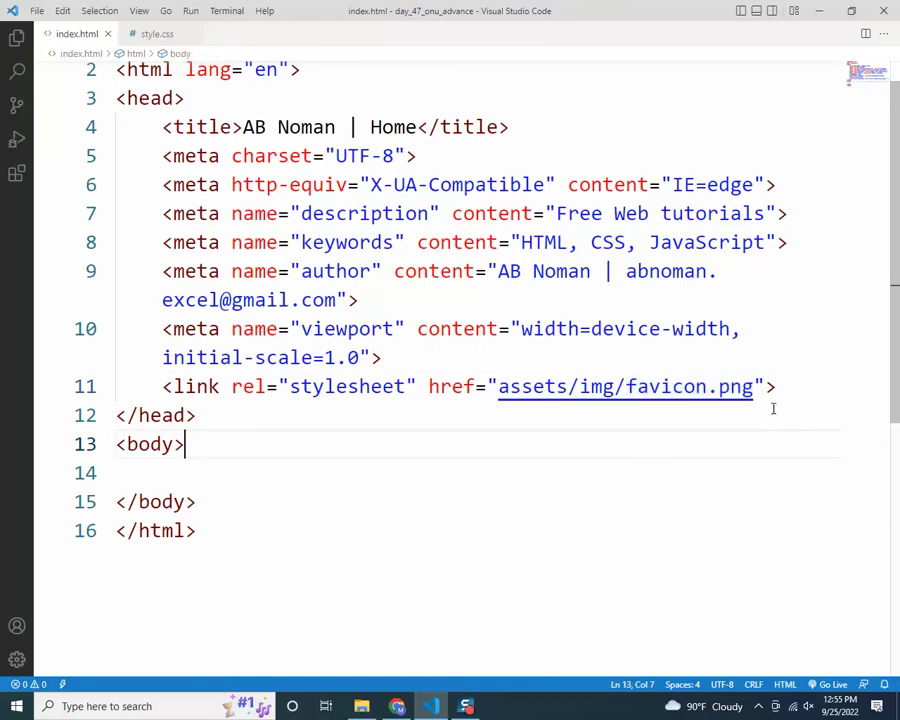
left_click(801, 387)
key("Return")
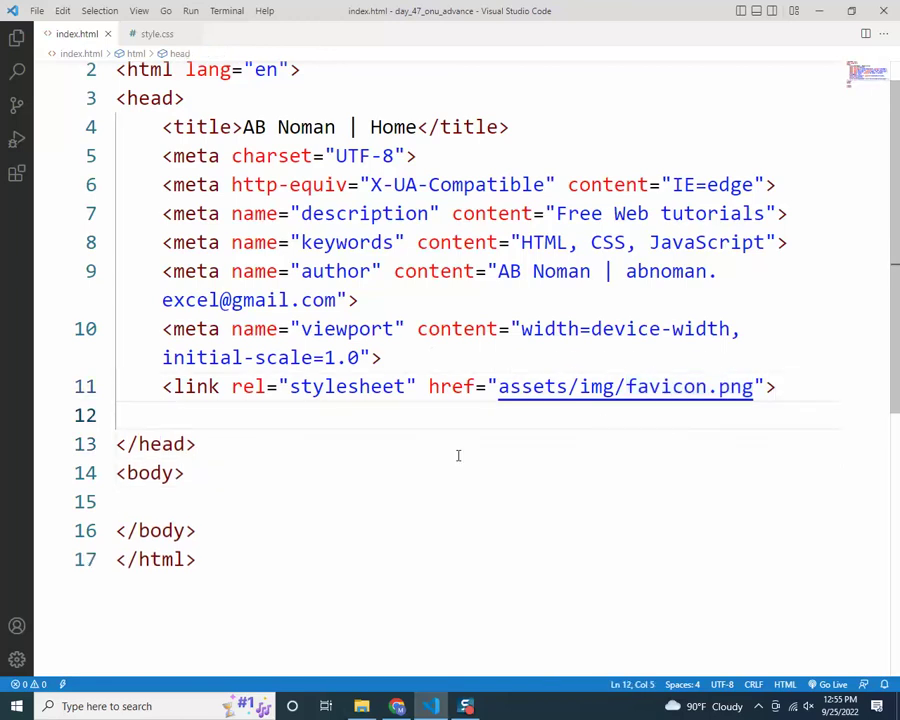
Change the favicon link's rel value from 'stylesheet' to 'icon'
scroll(458, 456, "down", 1)
double_click(353, 318)
type("icon")
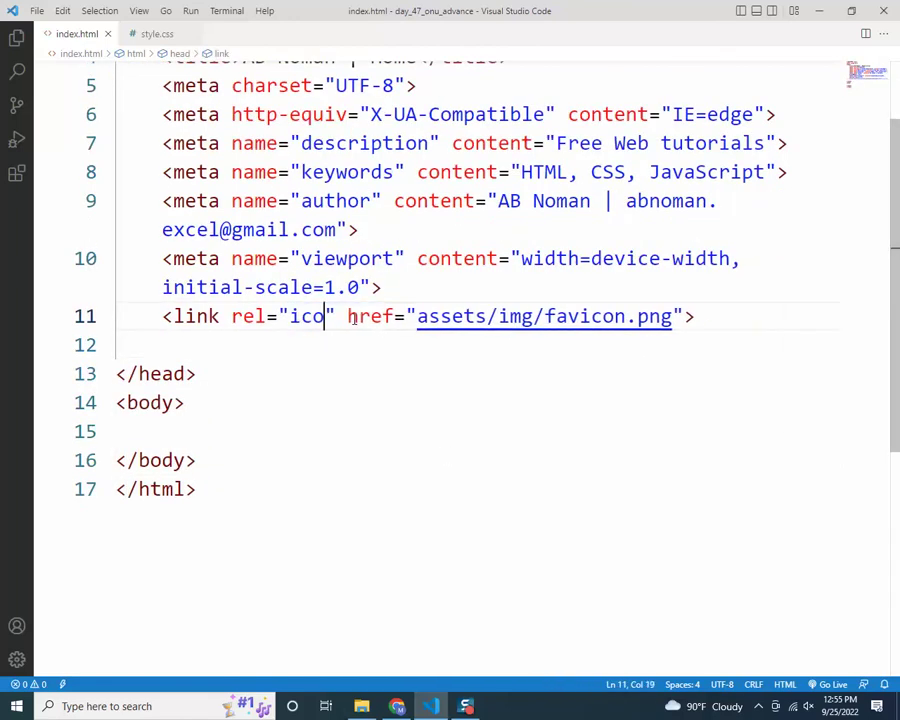
Add a stylesheet link pointing into assets/css for style.css using the Emmet link abbreviation
left_click(294, 343)
type("link")
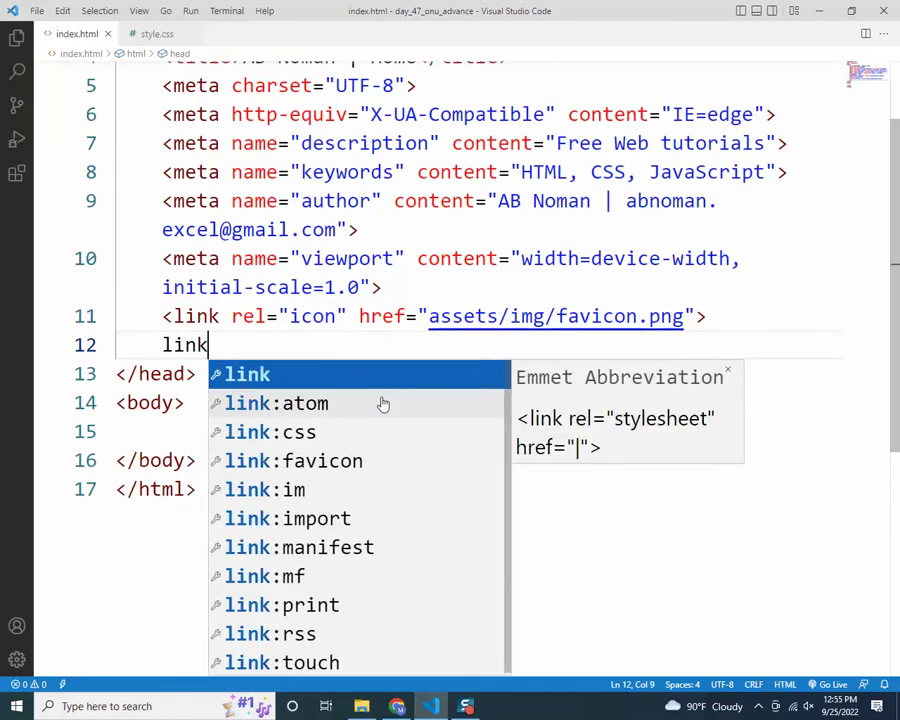
key("Tab")
type("ass")
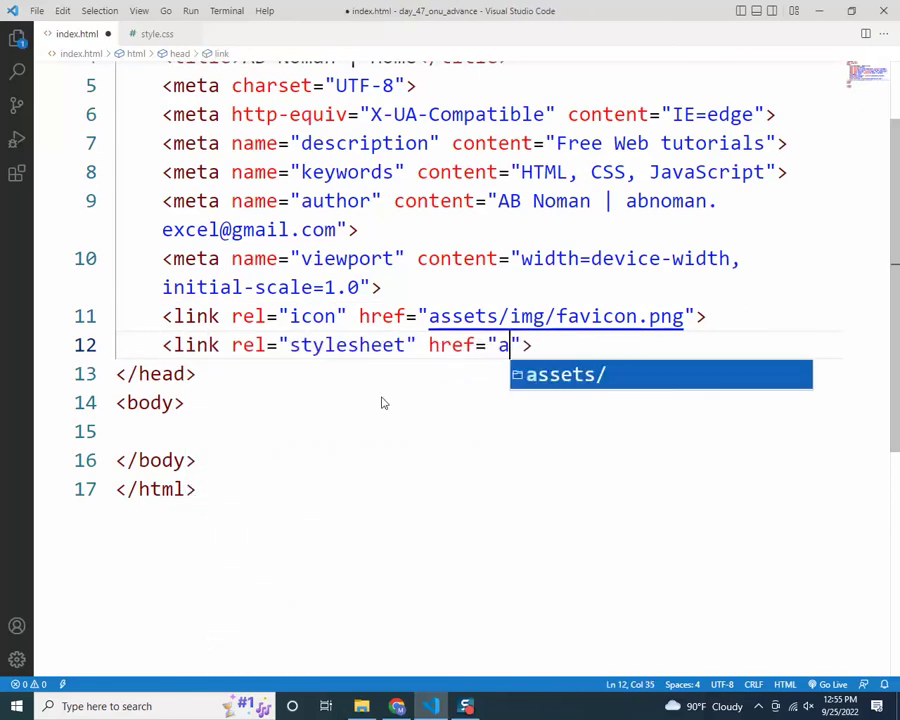
key("Tab")
key("Down")
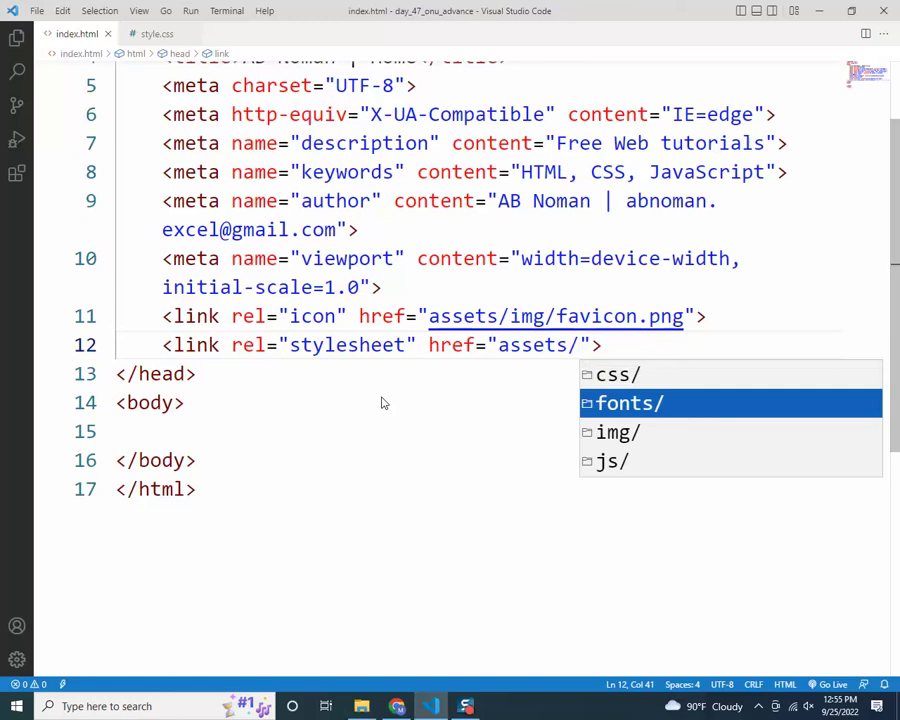
key("Up")
key("Tab")
key("Tab")
Label the style.css link with a 'main stylesheet' HTML comment above it
left_click(742, 315)
key("Return")
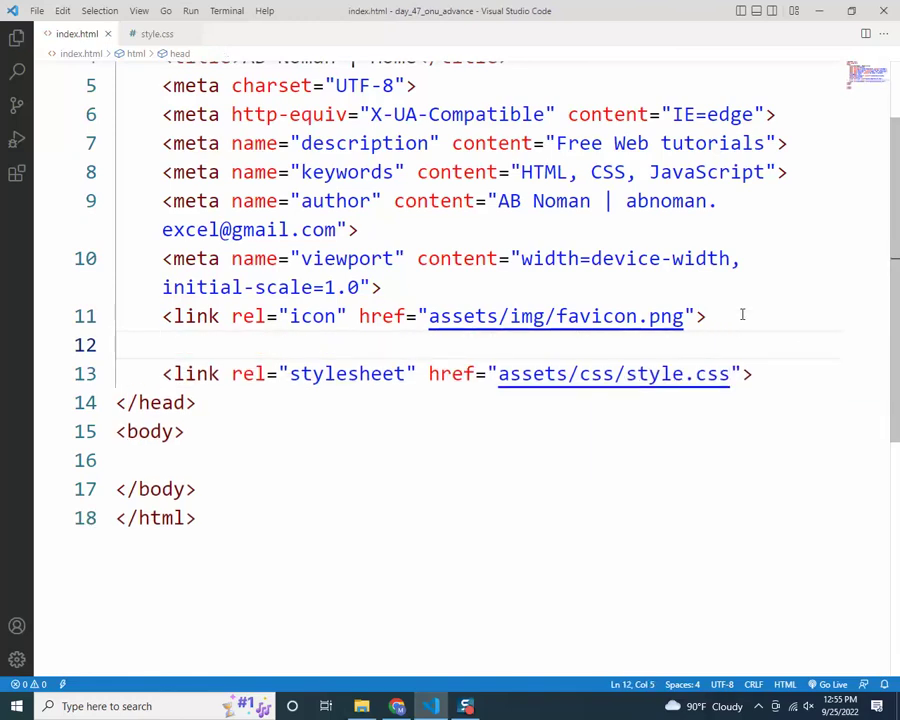
type("styles")
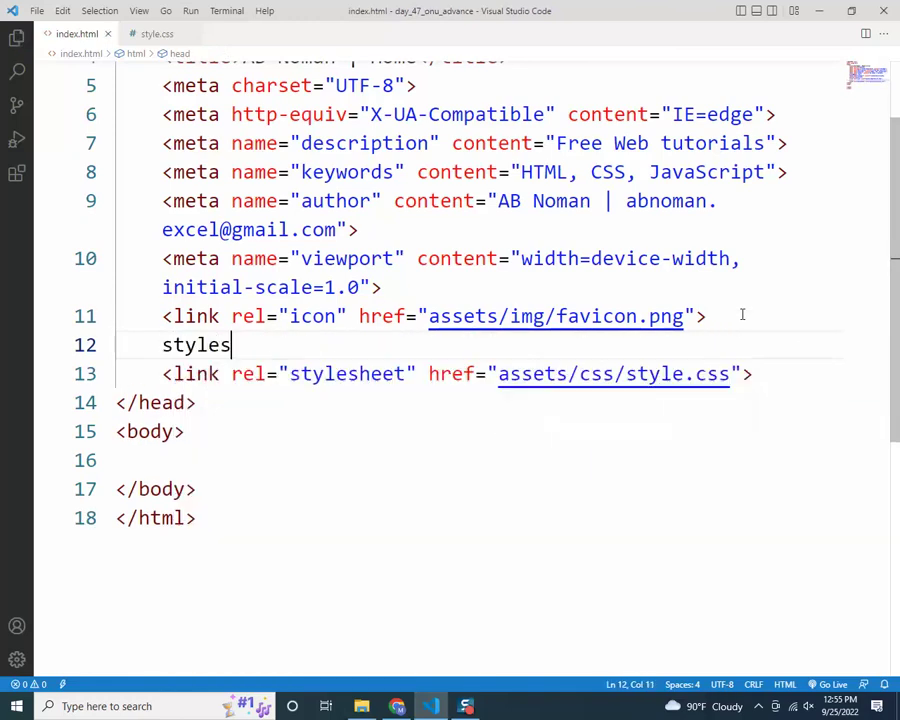
type("heet")
key("BackSpace")
key("ctrl+slash")
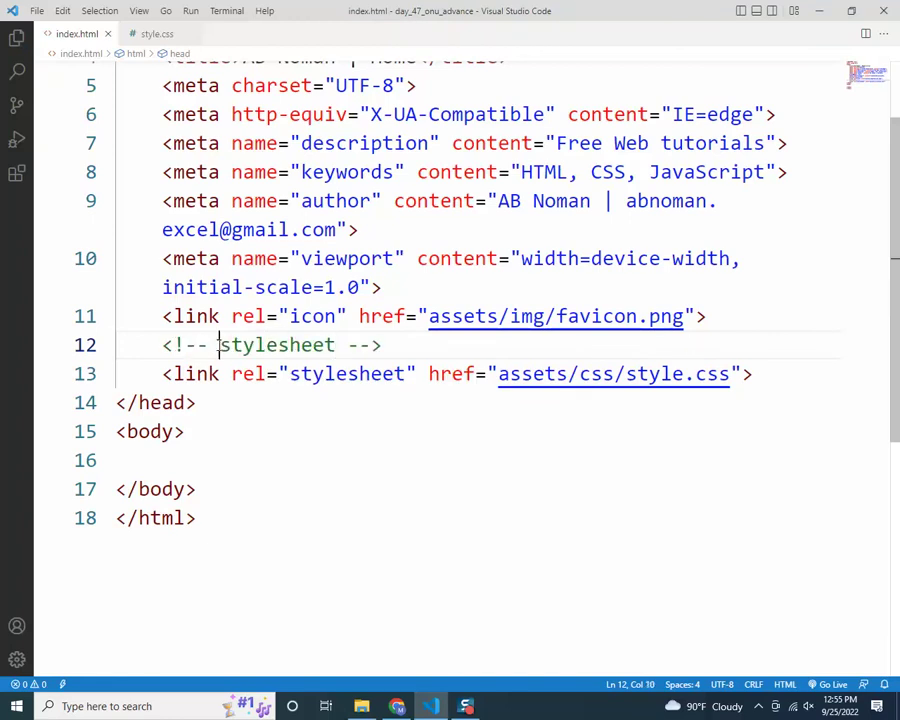
type("main")
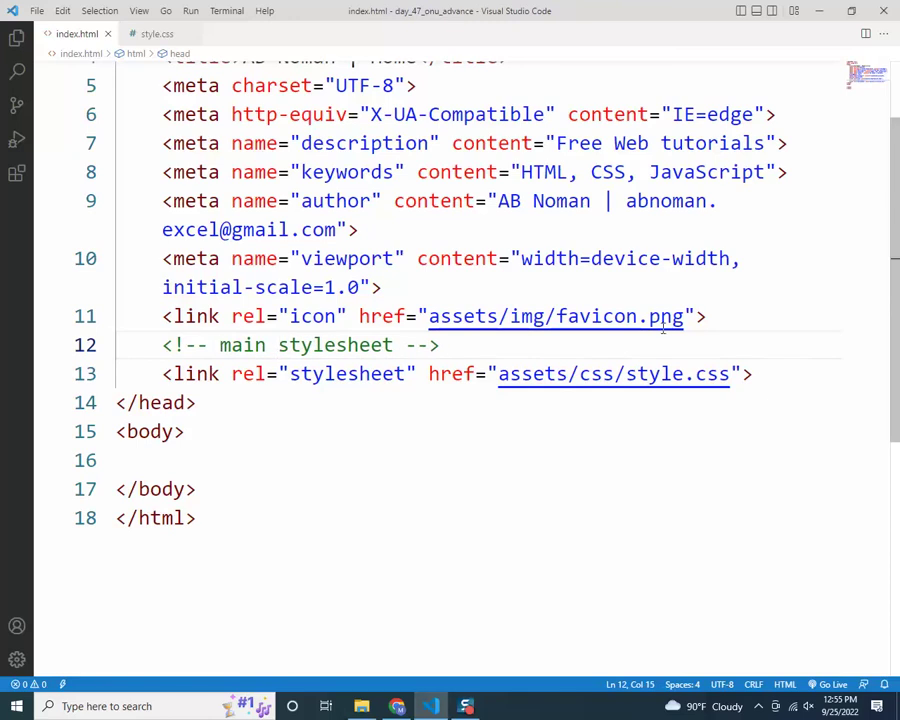
Insert another empty stylesheet link tag below the favicon link
left_click(715, 316)
key("Return")
type("link")
key("Tab")
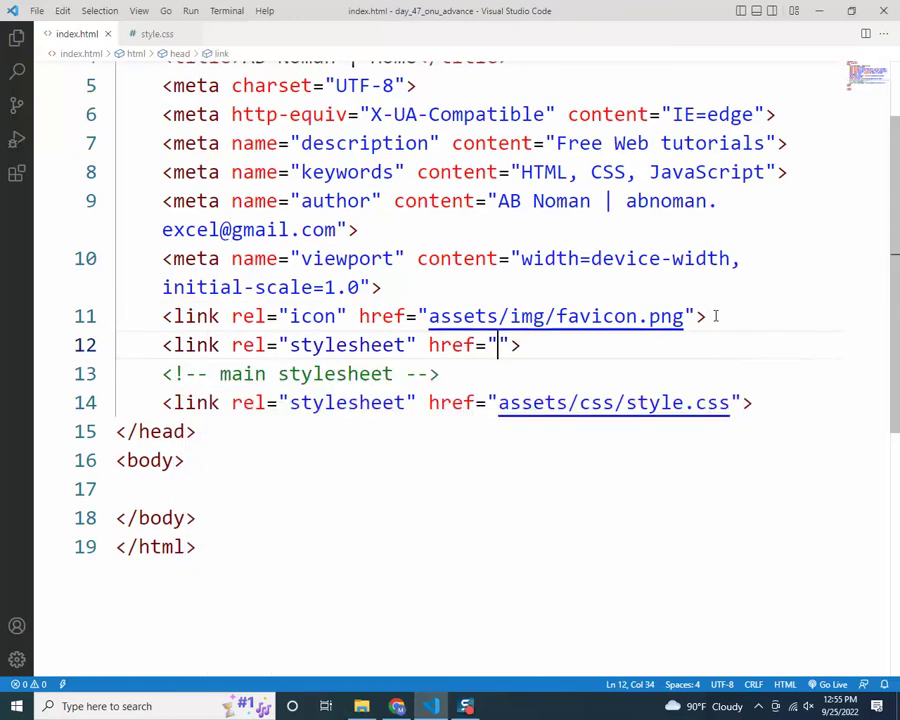
Add a 'font awesome' comment above the empty stylesheet link and save index.html
left_click(732, 320)
key("Return")
type("fo")
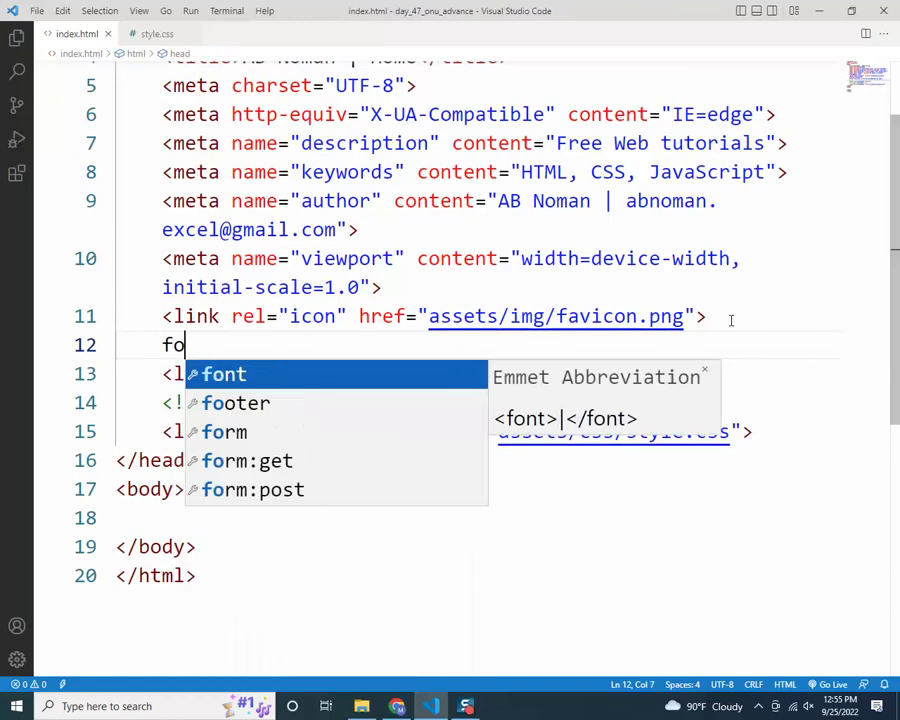
type("nt awesome")
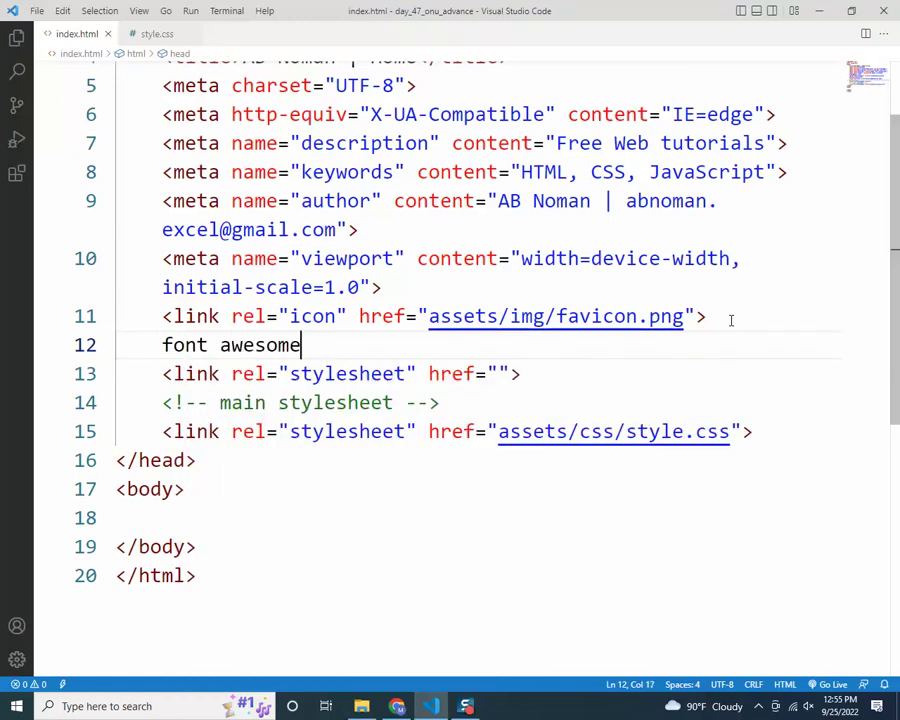
key("ctrl+slash")
key("ctrl+s")
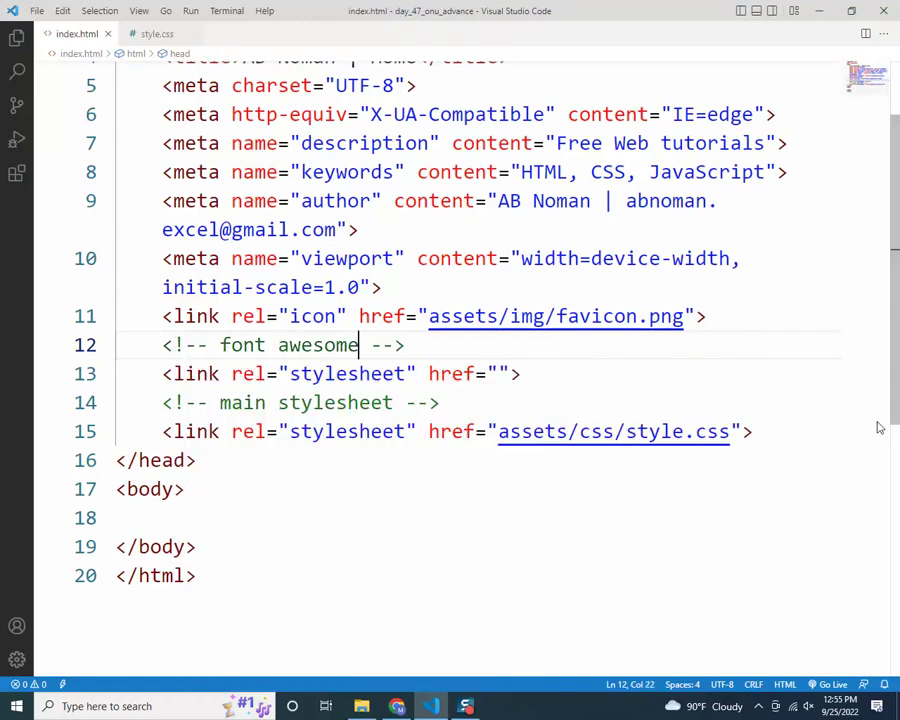
left_click(499, 373)
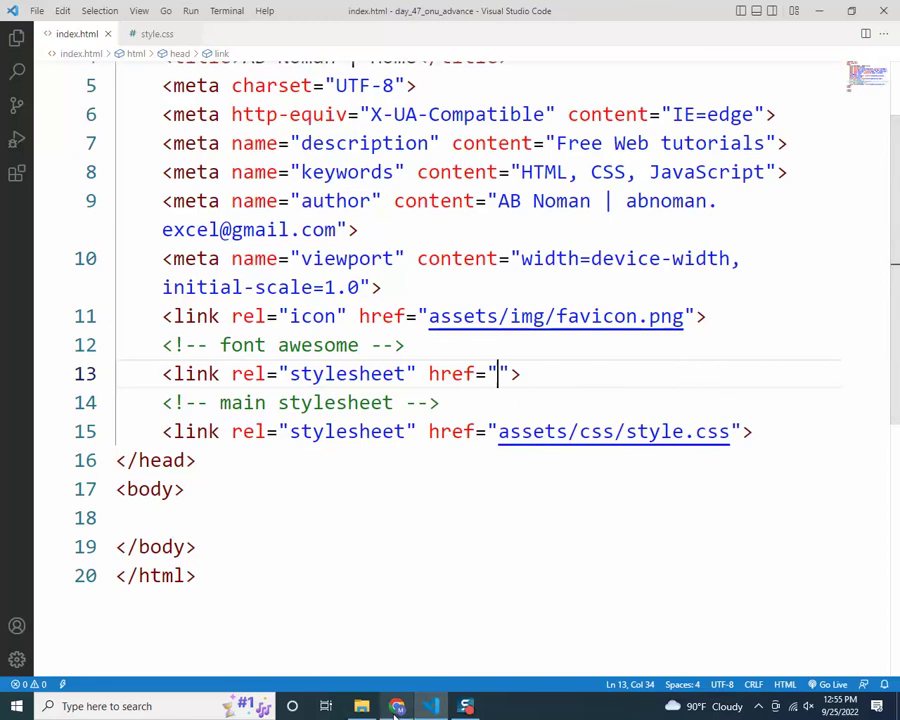
left_click(397, 706)
On cdnjs, search 'font', open font-awesome 6.2.0 and copy the all.min.css URL
left_click(190, 10)
type("cdn")
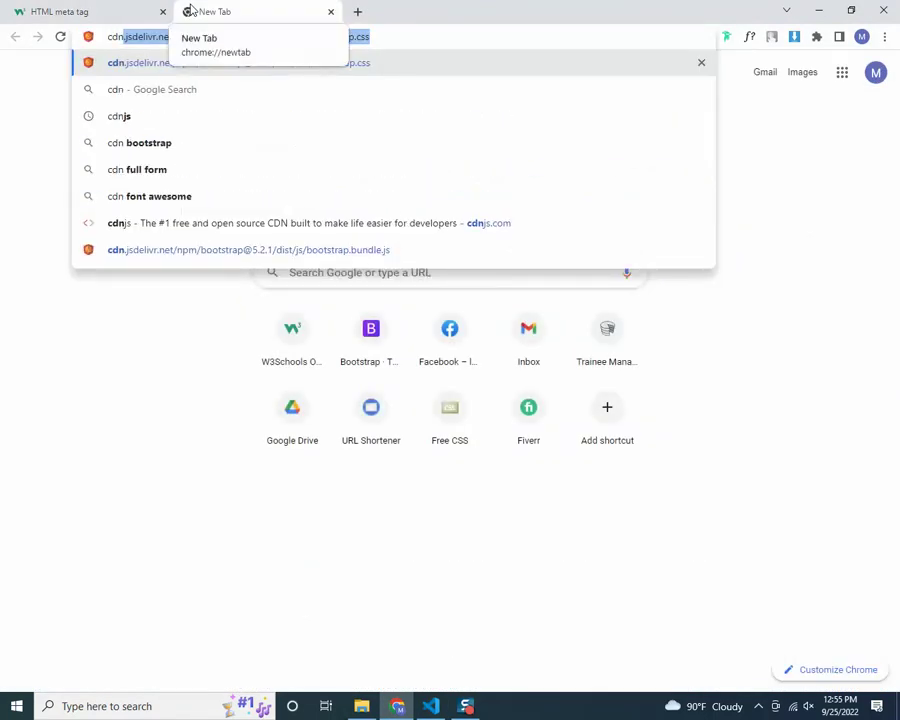
type("js")
key("Return")
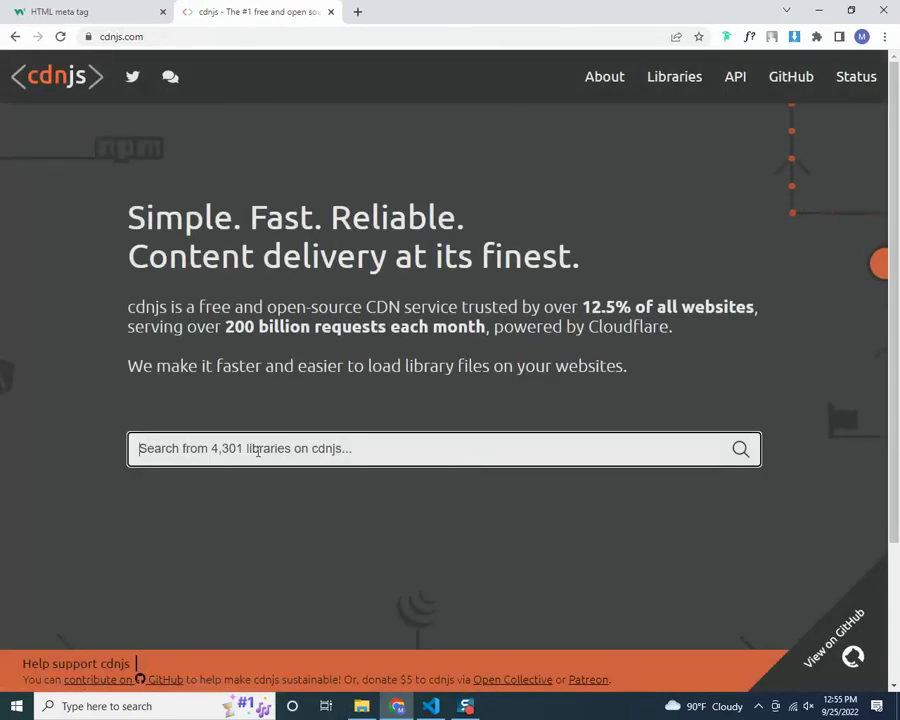
left_click(258, 450)
type("f")
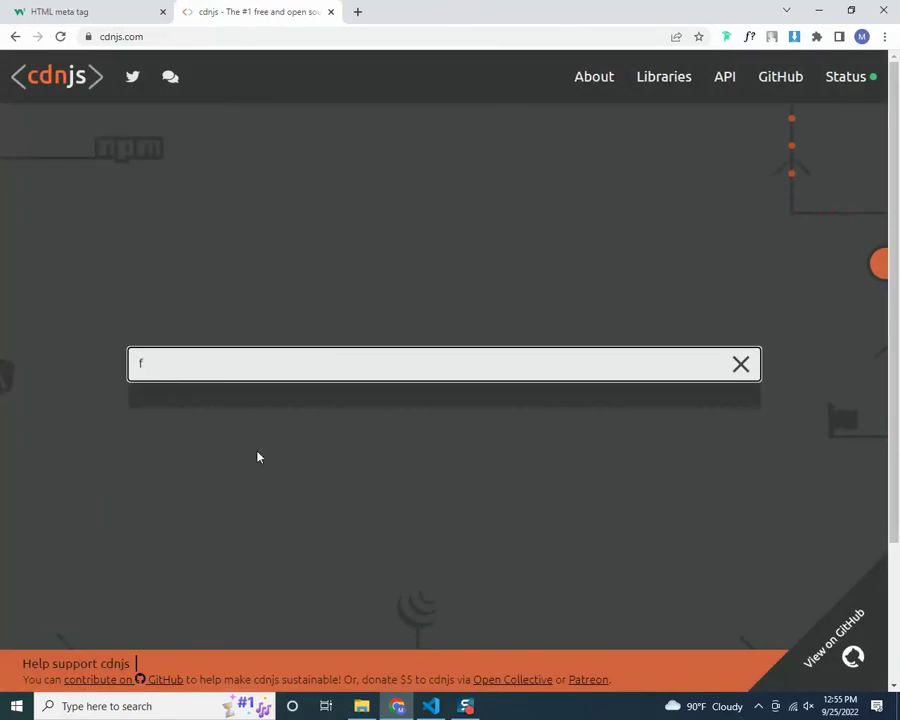
type("ont")
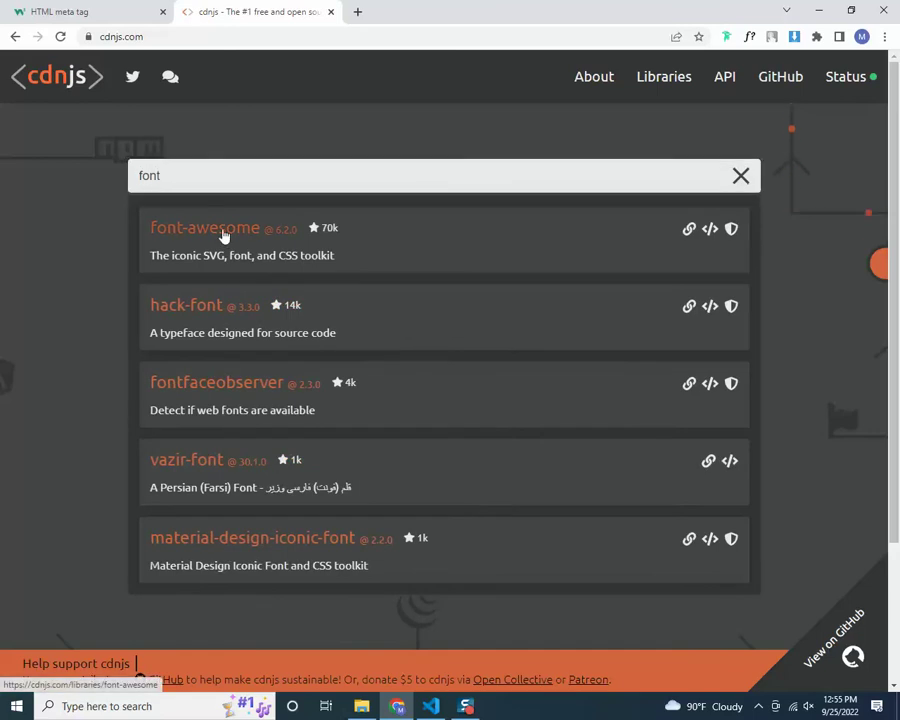
left_click(460, 233)
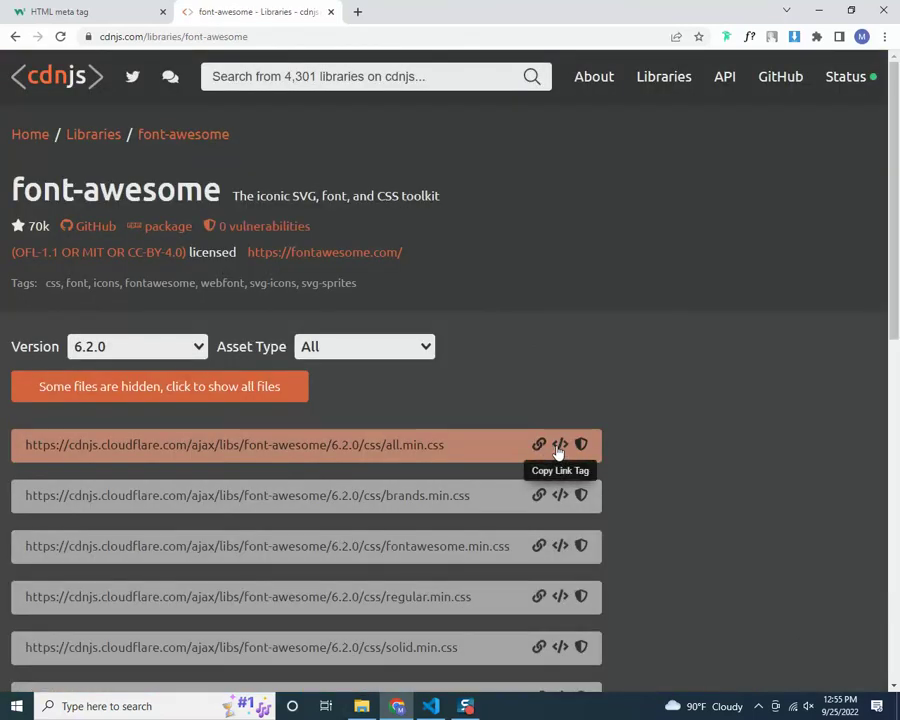
left_click(539, 444)
Paste the cdnjs font-awesome 6.2.0 all.min.css URL into the font awesome link's href
key("alt+Tab")
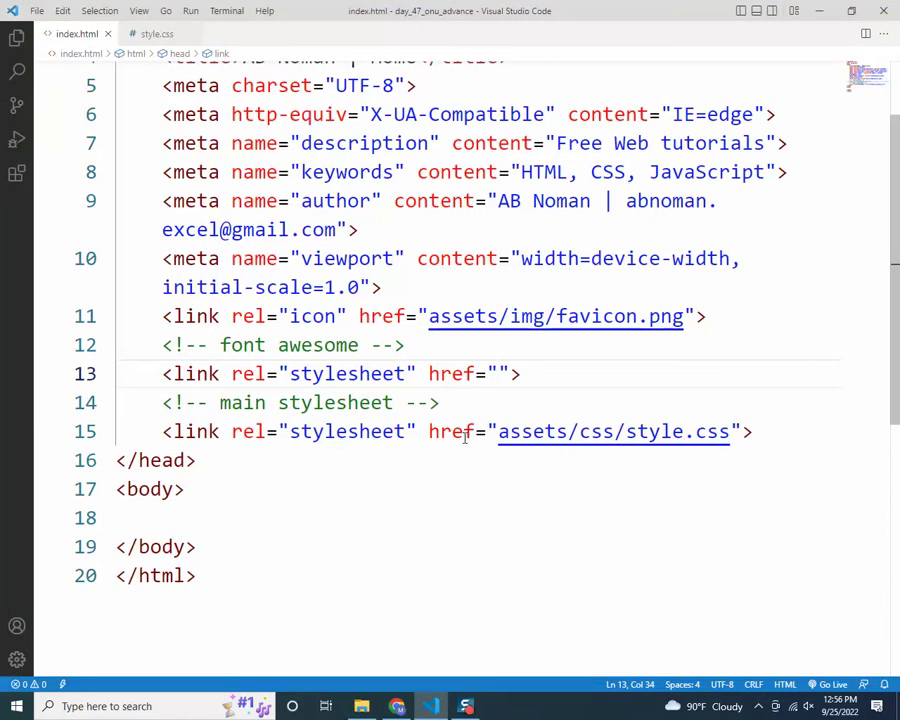
type("https://cdnjs.cloudflare.com/ajax/libs/font-awesome/6.2.0/css/all.min.css")
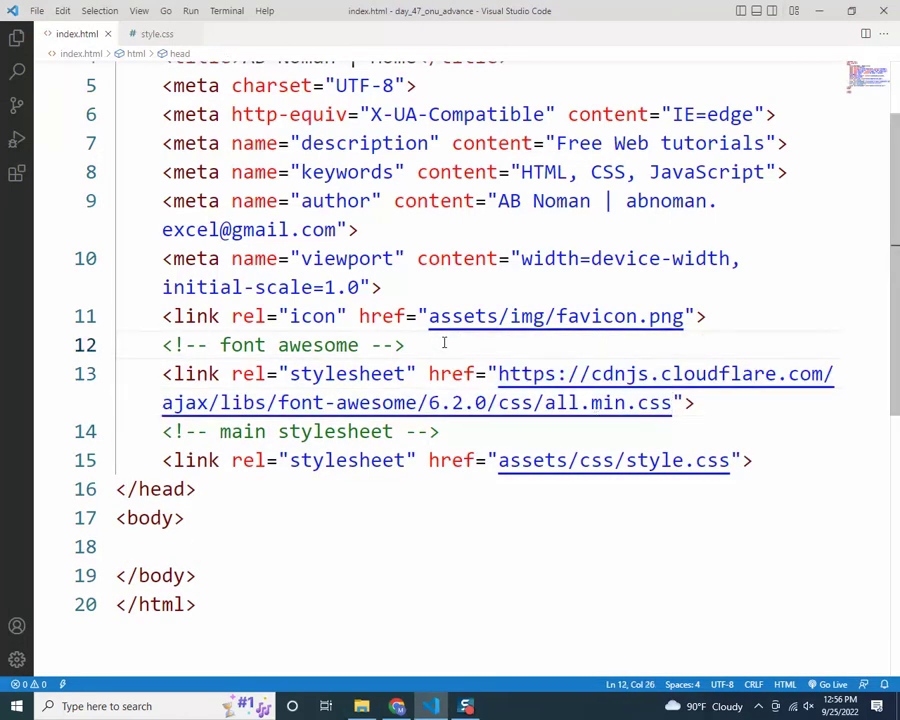
left_click(467, 432)
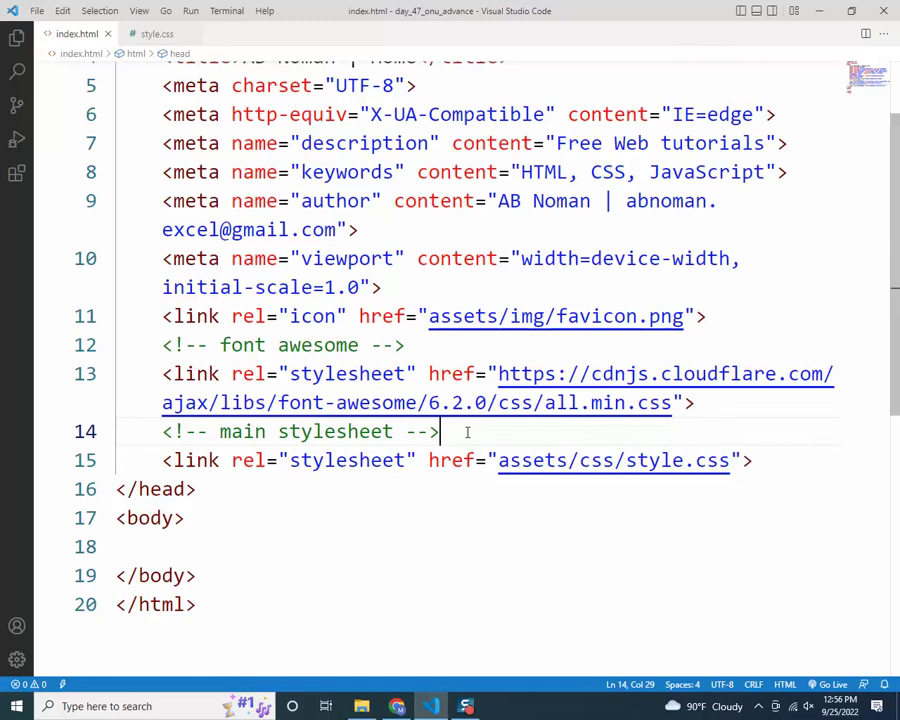
Search cdnjs for 'bo', open the Bootstrap 5.2.1 library and look through its file links
left_click(397, 706)
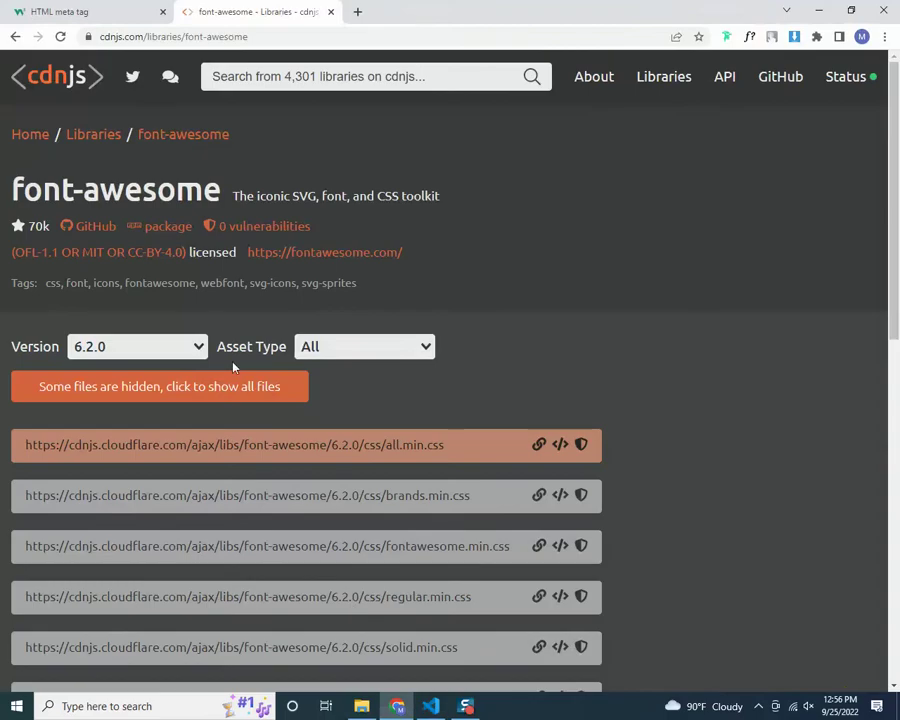
left_click(302, 76)
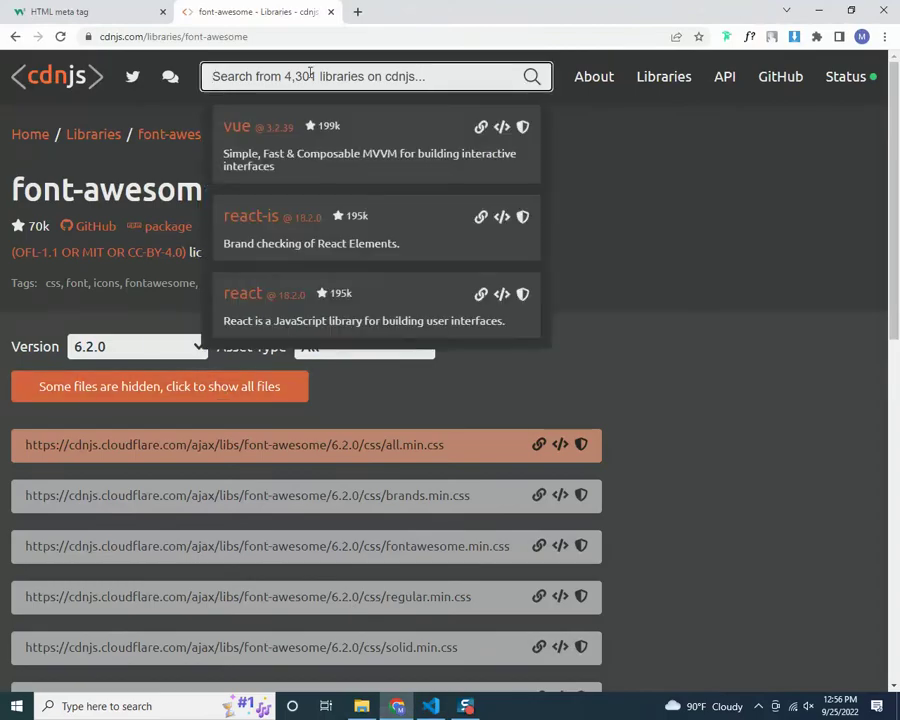
type("bo")
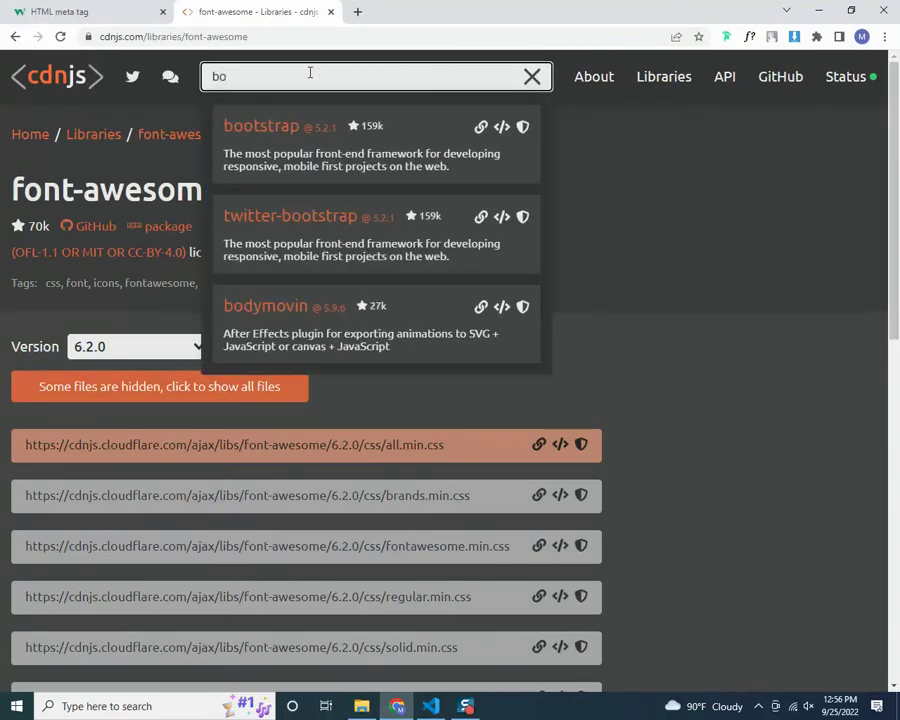
left_click(280, 131)
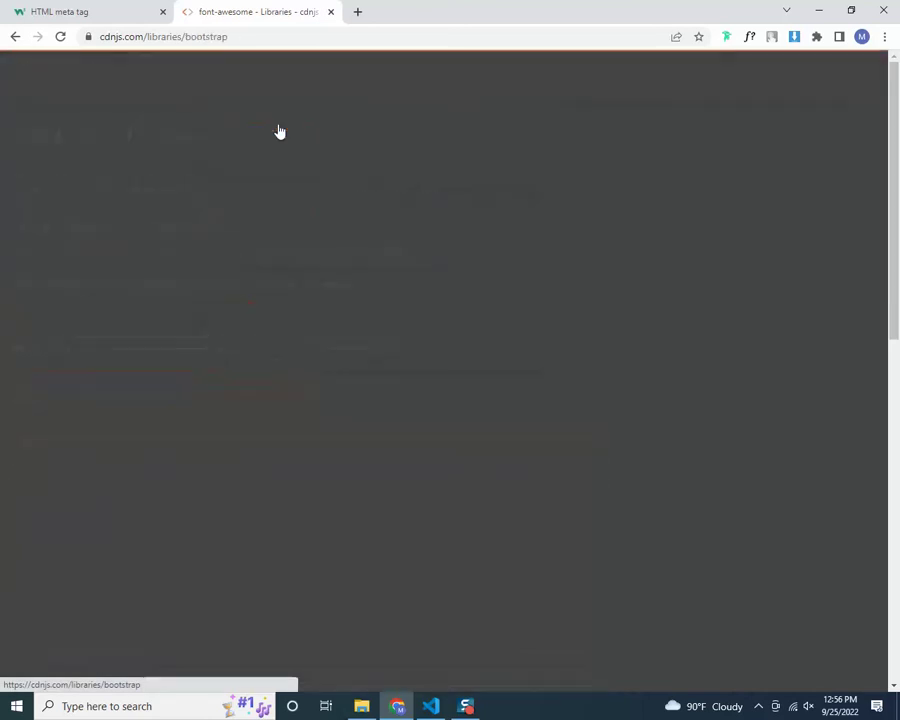
scroll(500, 321, "down", 2)
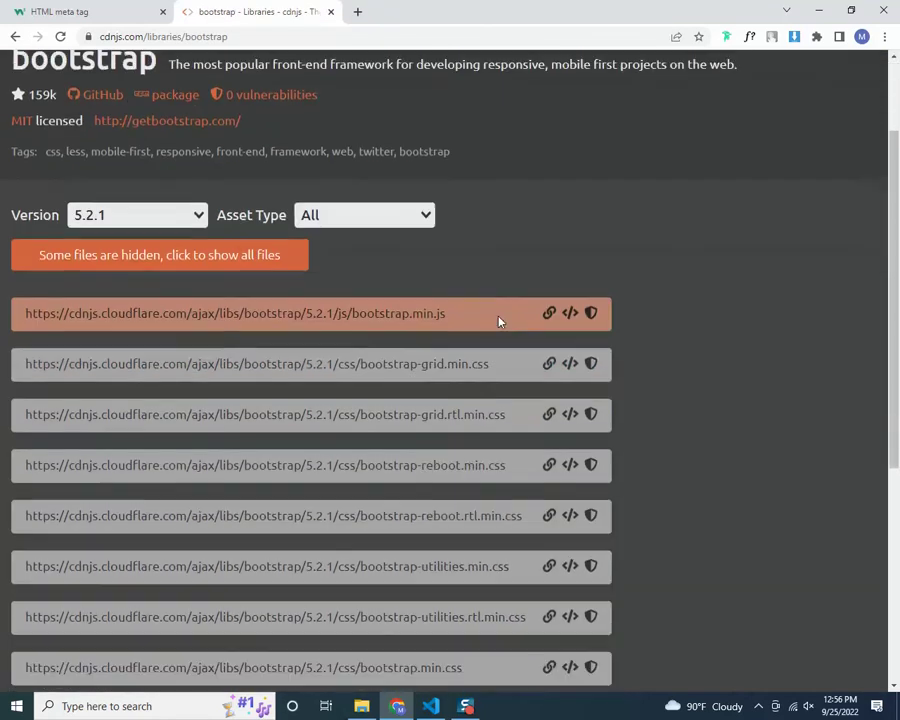
scroll(478, 249, "down", 2)
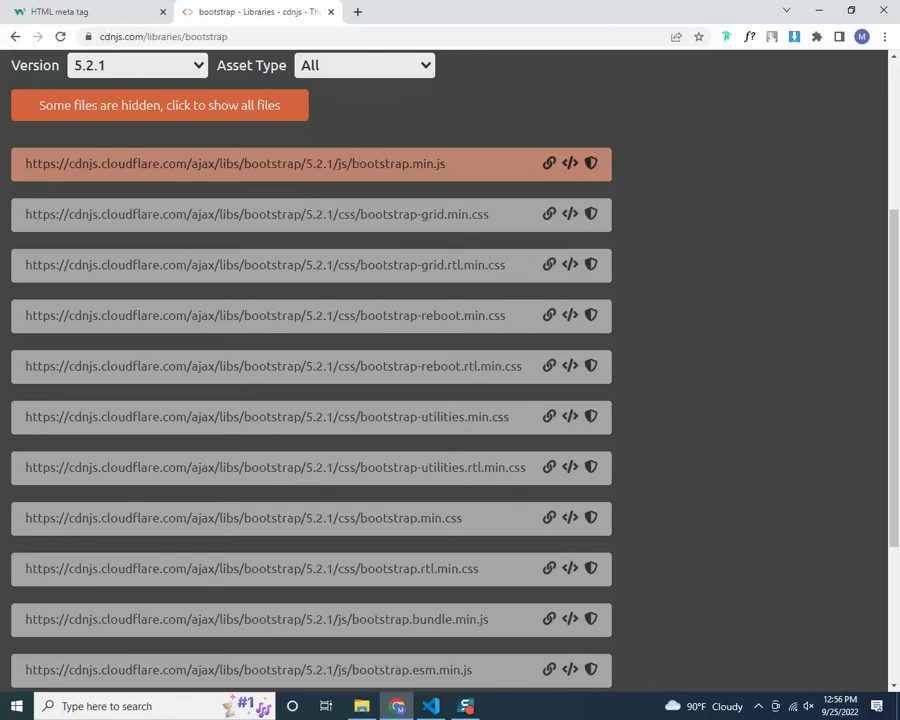
left_click_drag(352, 164, 458, 166)
left_click_drag(367, 214, 481, 214)
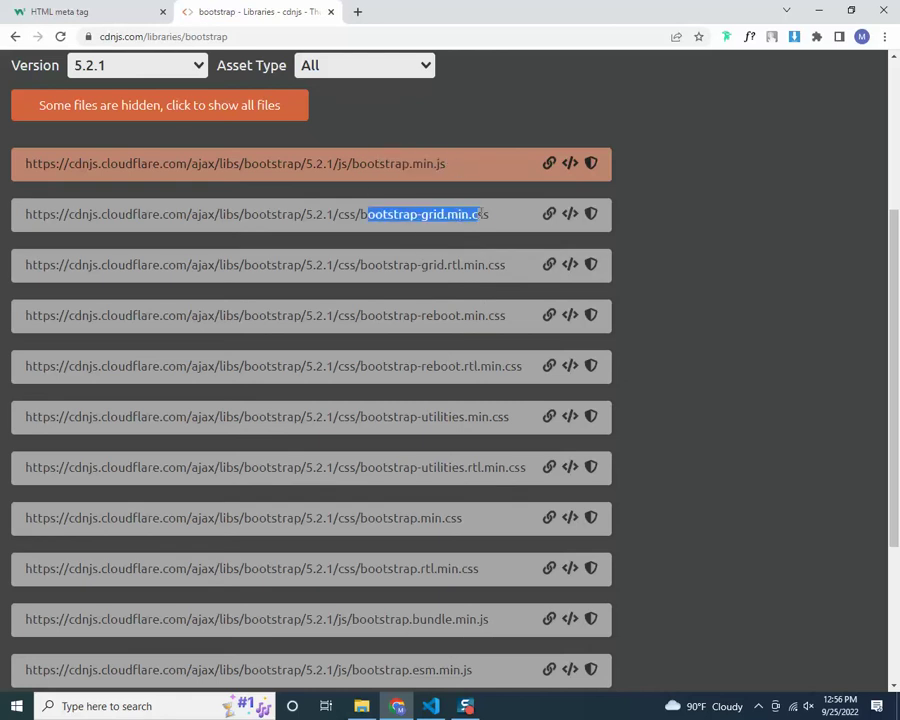
left_click_drag(410, 264, 506, 266)
left_click_drag(446, 318, 484, 318)
left_click_drag(464, 368, 506, 372)
Filter the Bootstrap files to Styling and copy the bootstrap.min.css URL
left_click(330, 68)
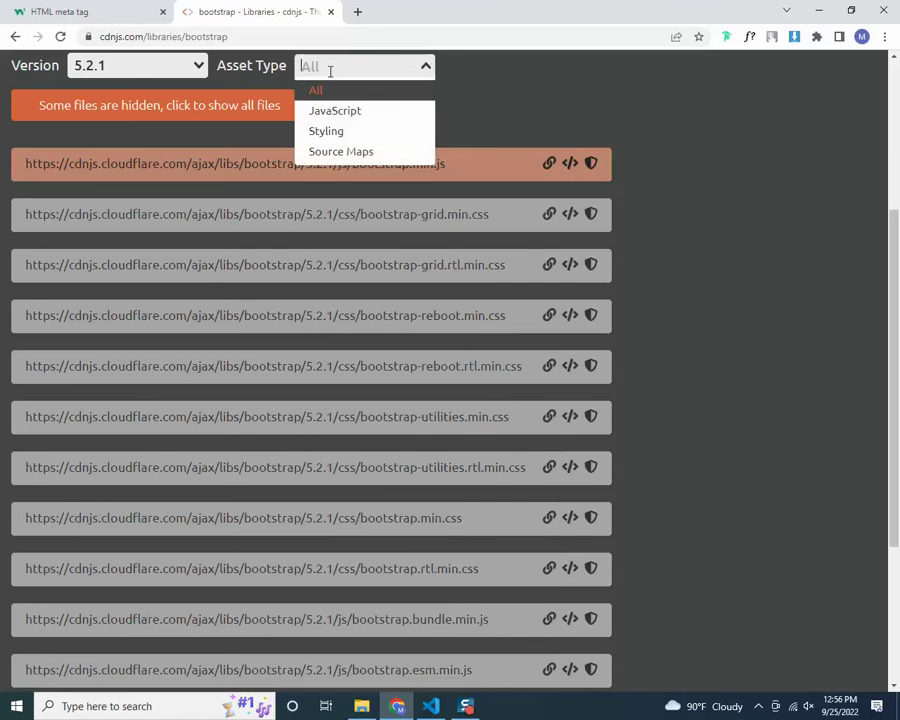
left_click(338, 132)
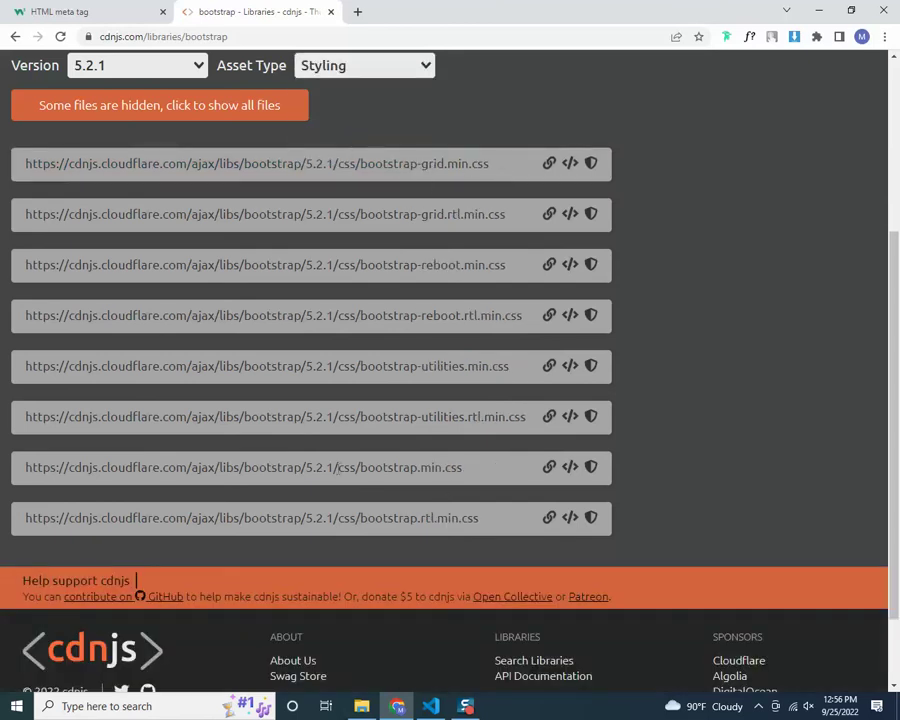
left_click_drag(70, 467, 482, 468)
scroll(460, 450, "down", 1)
left_click(549, 397)
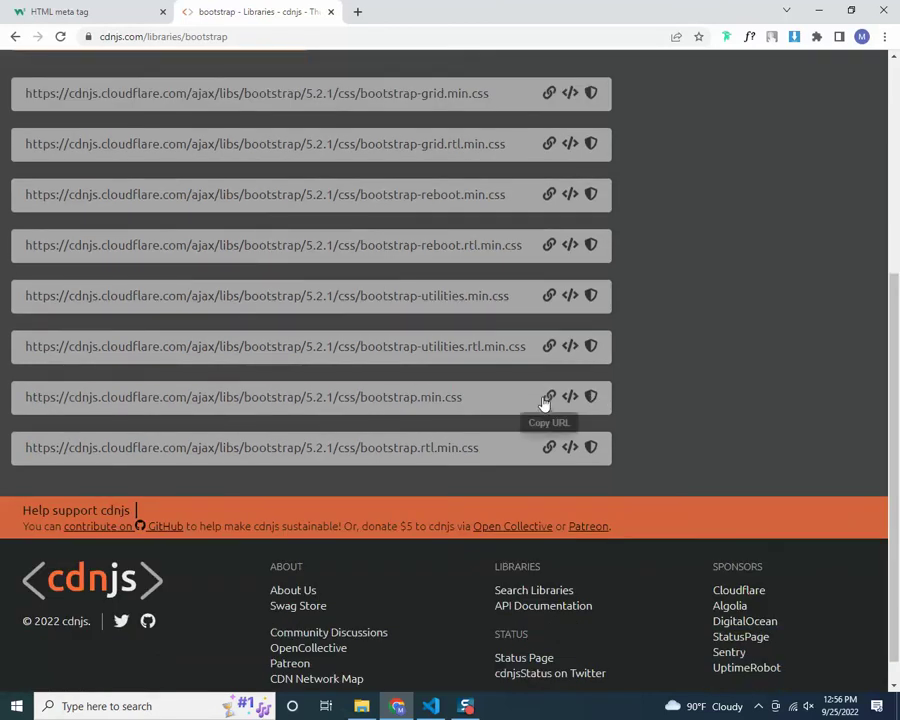
left_click(430, 706)
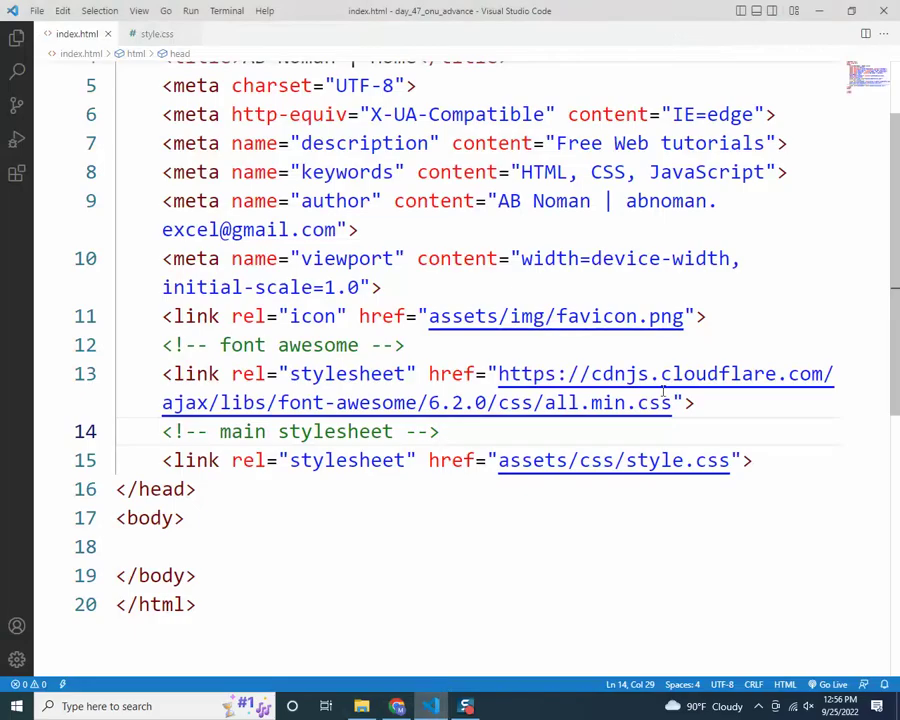
Add a 'bootstrap 5.2' HTML comment below the Font Awesome link
left_click(702, 405)
key("Return")
type("boio")
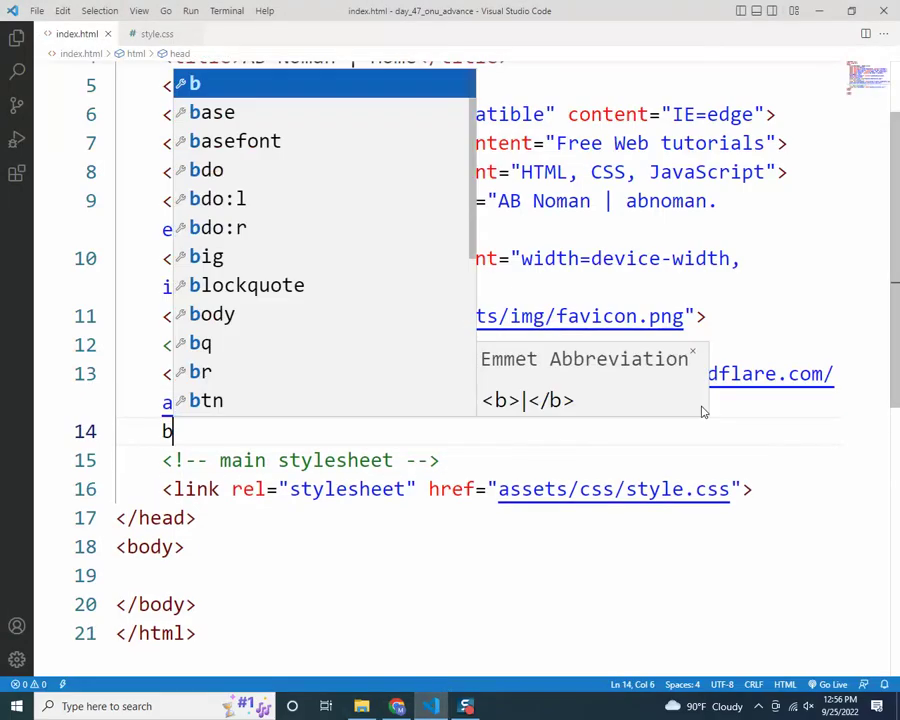
key("BackSpace")
key("BackSpace")
type("ots")
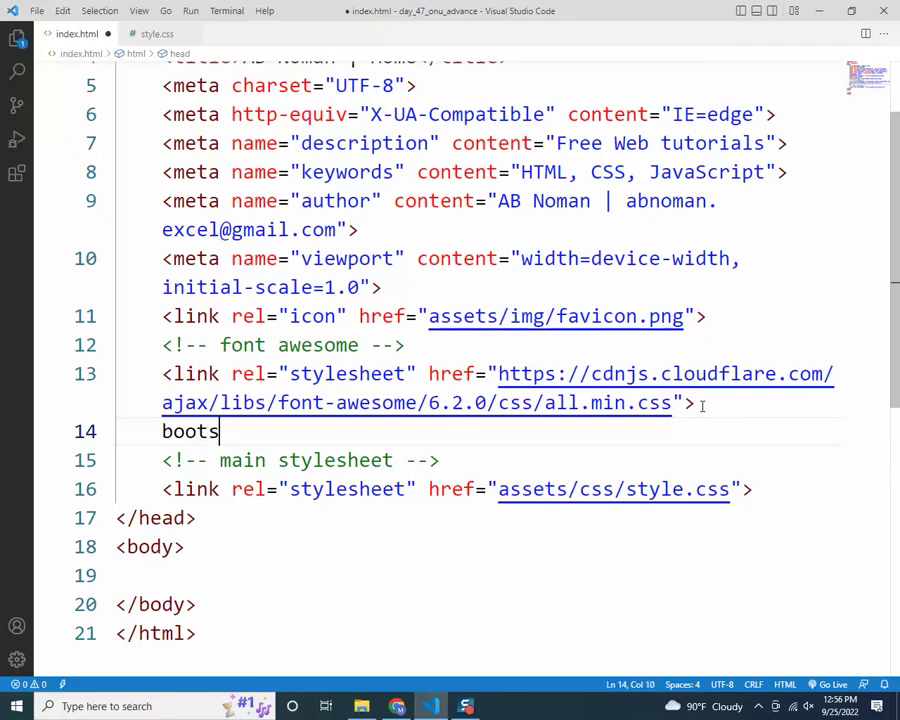
type("trap 5.2")
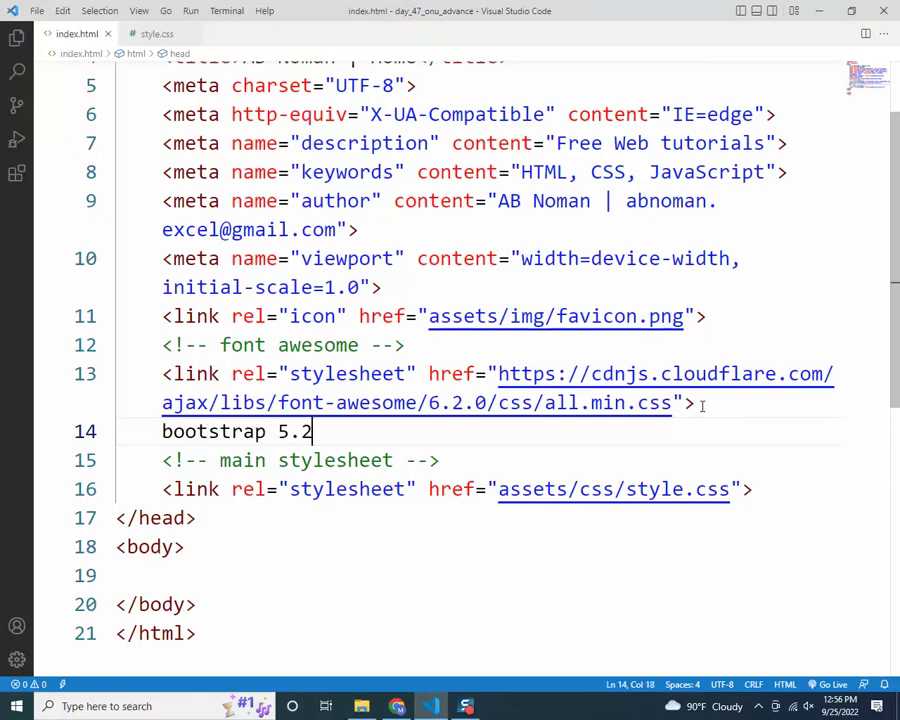
type(" li")
key("BackSpace")
key("BackSpace")
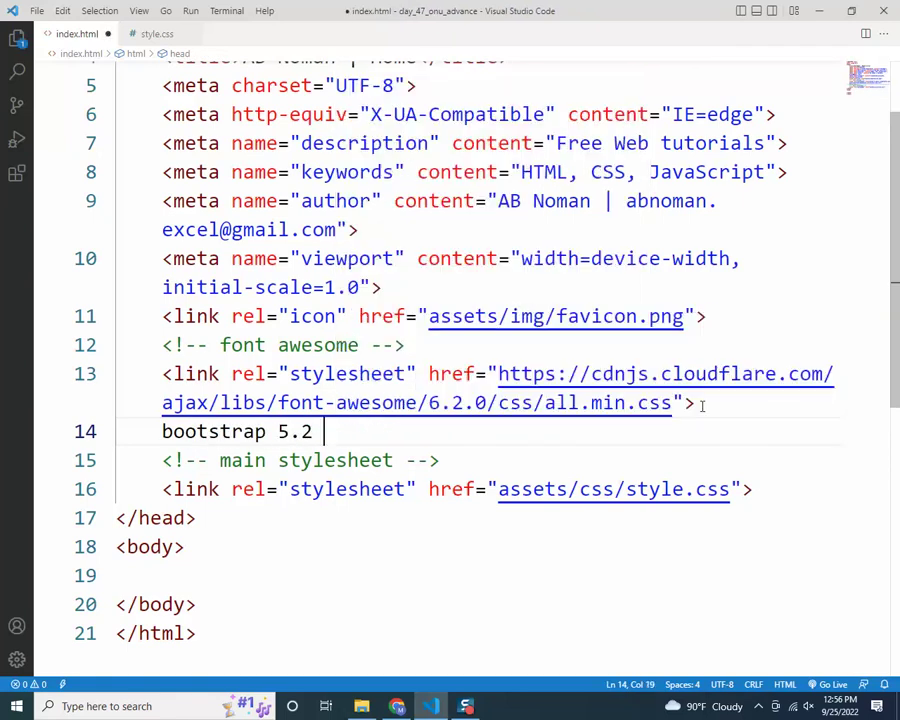
key("ctrl+slash")
key("BackSpace")
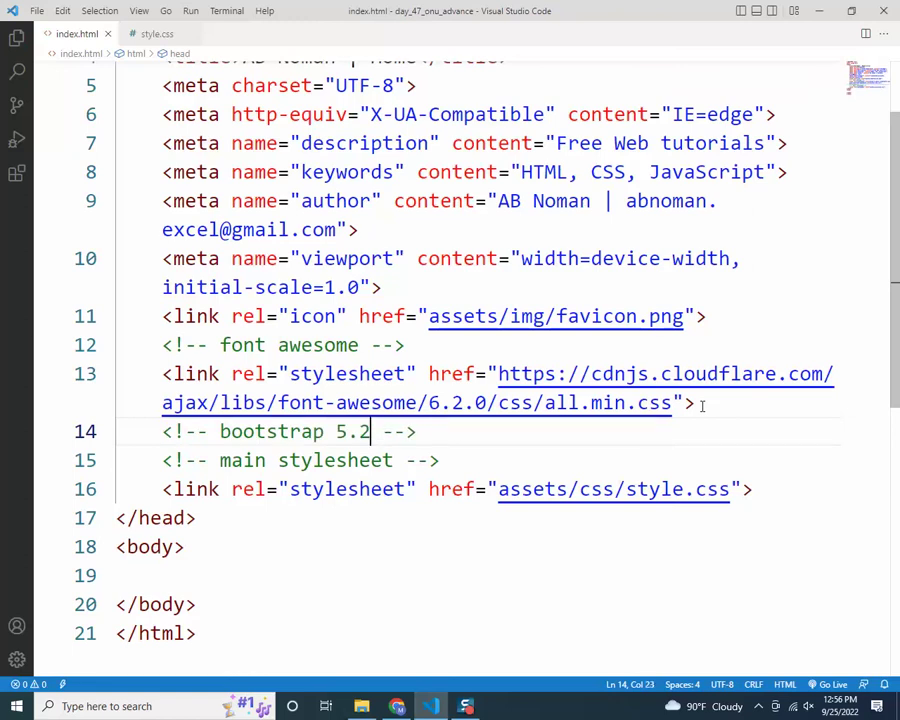
Add a stylesheet link under the comment and paste the Bootstrap CSS URL into its href
left_click(491, 438)
key("Return")
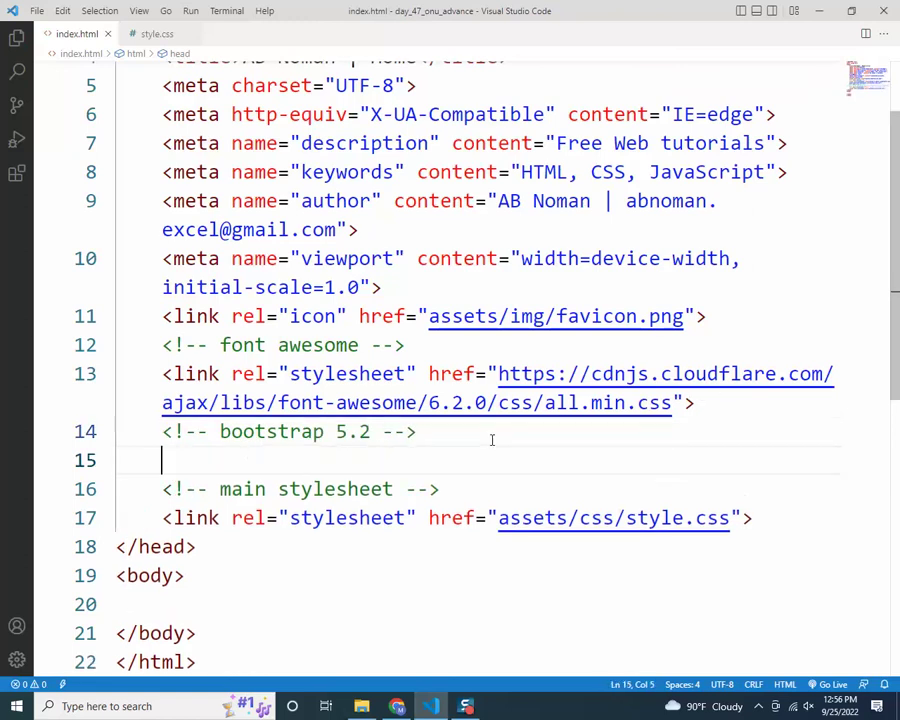
type("link")
key("Tab")
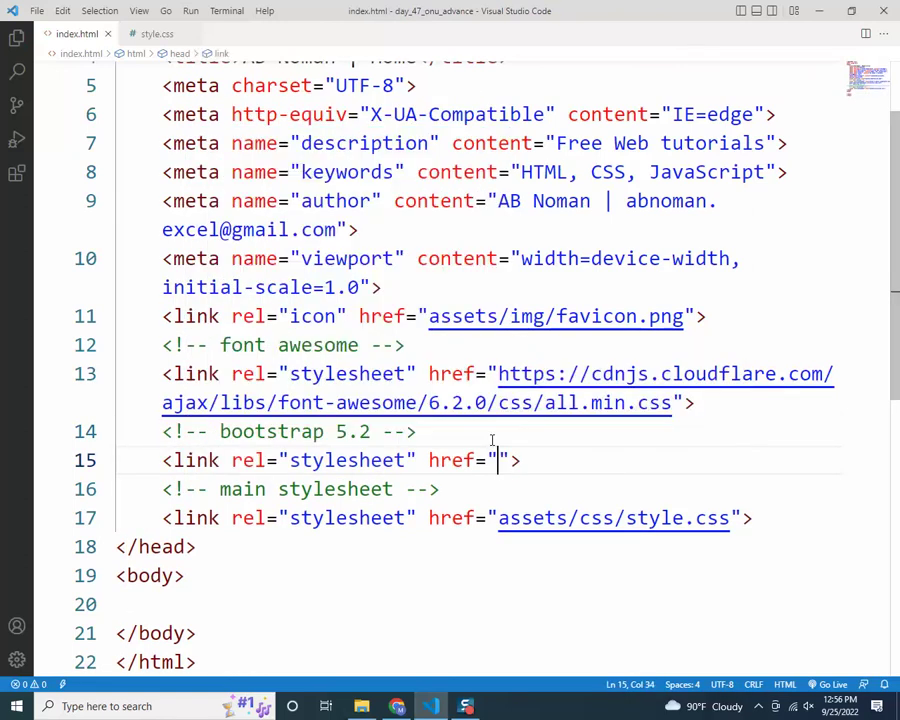
type("https://cdnjs.cloudflare.com/ajax/libs/bootstrap/5.2.1/css/bootstrap.min.css")
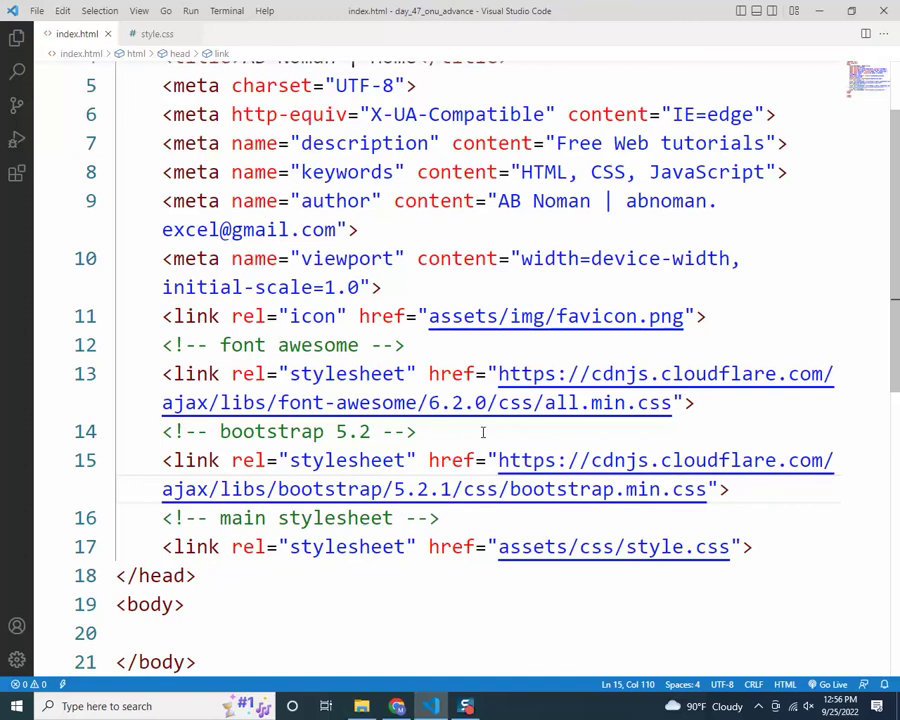
Filter the cdnjs Bootstrap 5.2.1 files by Asset Type to show only the JavaScript files
key("alt+Tab")
scroll(380, 296, "up", 3)
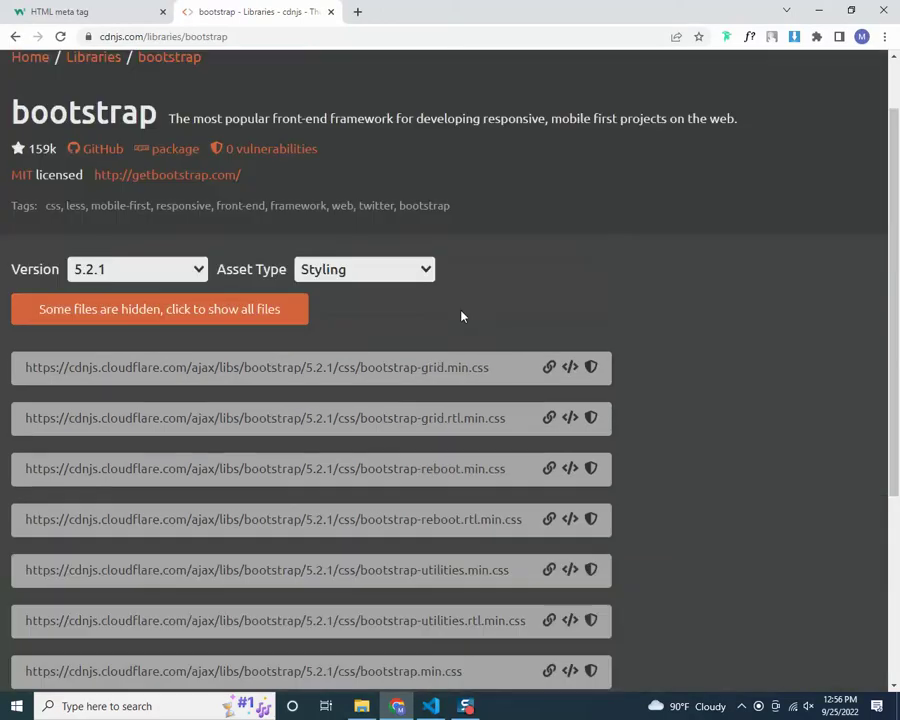
scroll(623, 303, "down", 2)
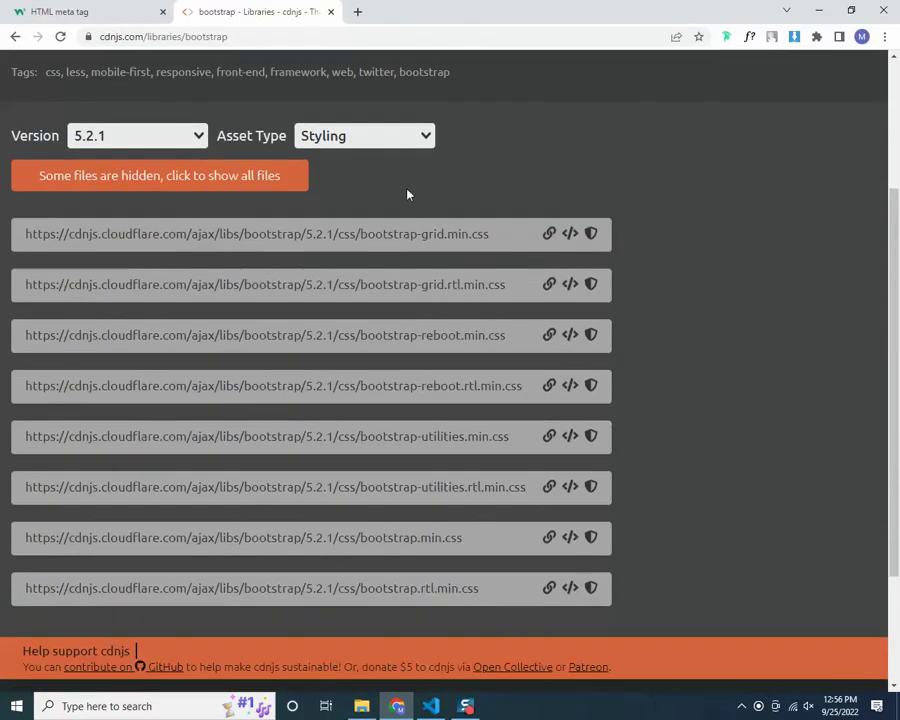
scroll(415, 192, "up", 1)
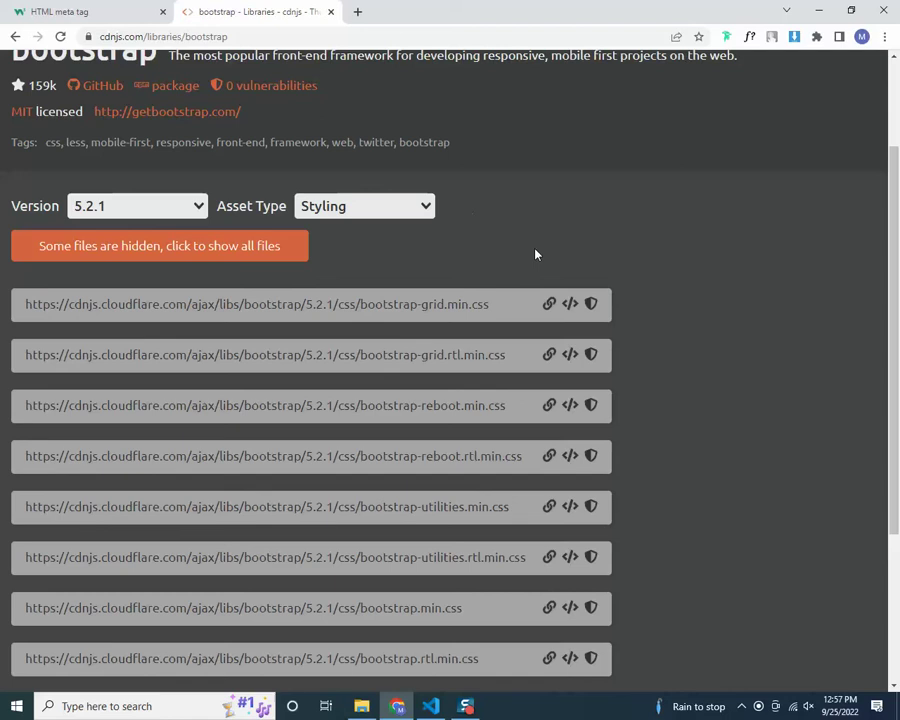
left_click(390, 210)
left_click(374, 251)
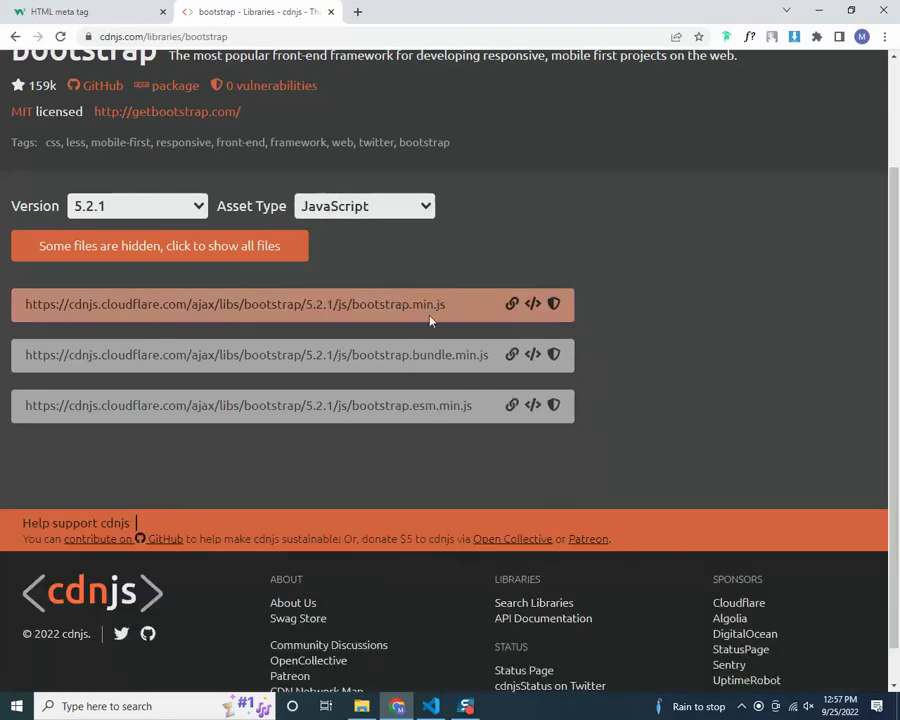
left_click(337, 200)
left_click(316, 231)
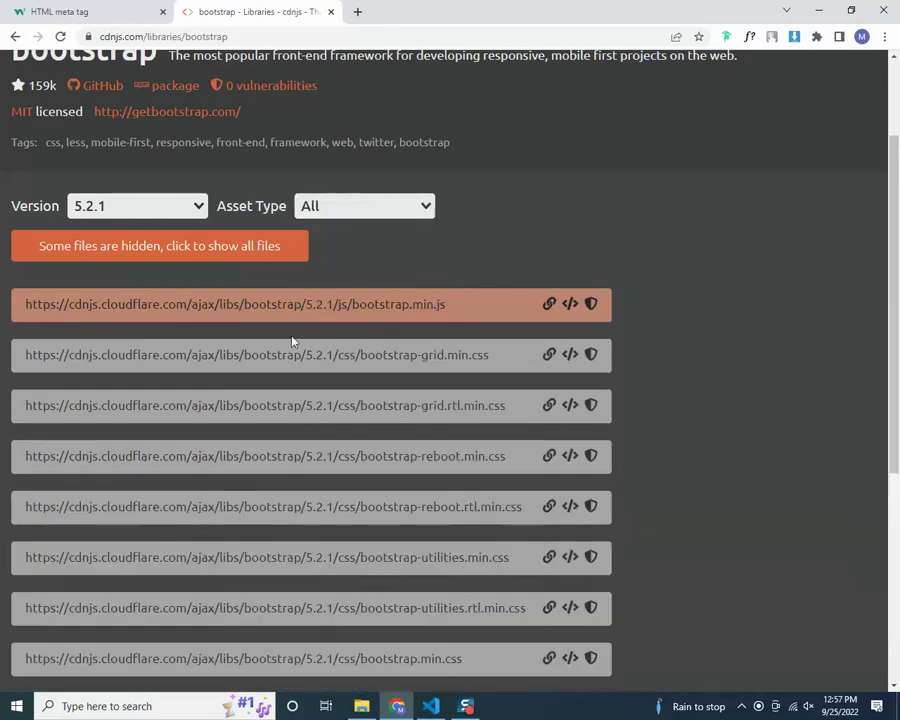
left_click(371, 205)
left_click(350, 254)
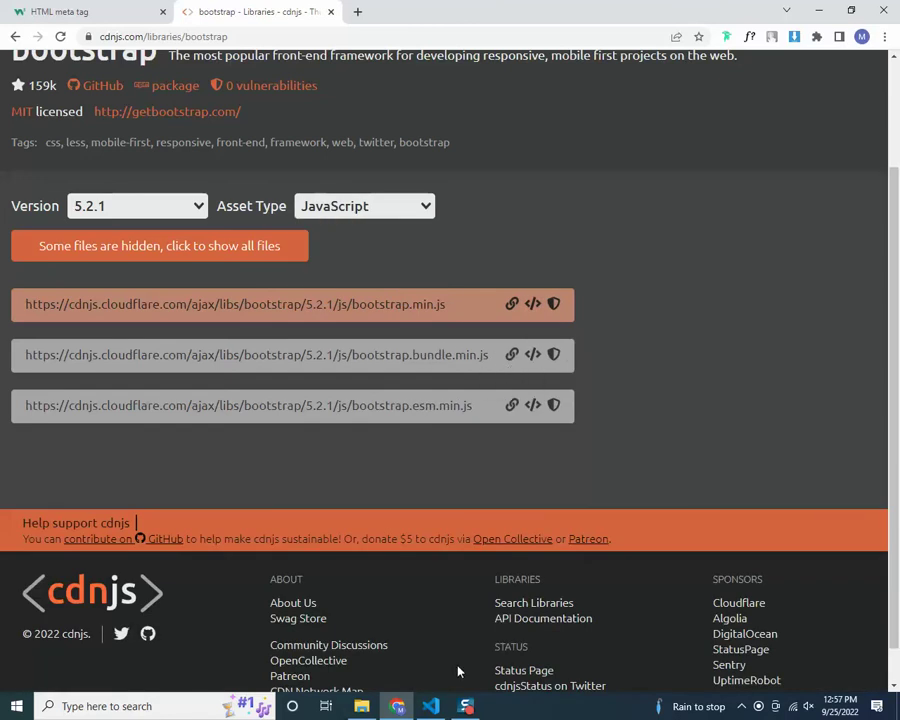
key("alt+Tab")
Add a 'bootstrap 5.2' HTML comment on a new line in index.html's body
scroll(378, 483, "down", 2)
left_click(308, 528)
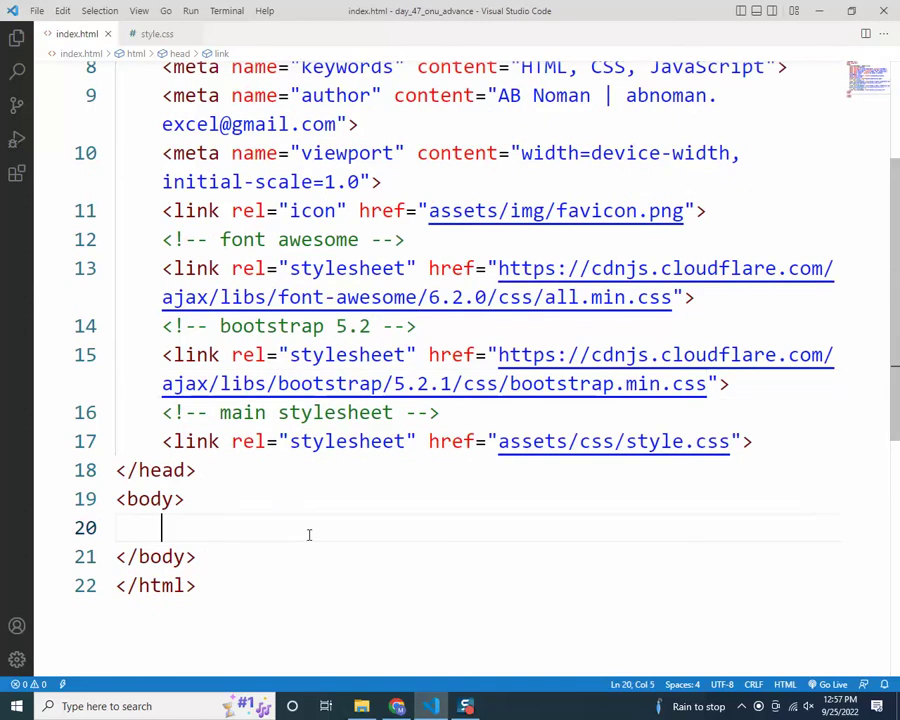
key("Return")
scroll(308, 535, "down", 1)
scroll(309, 535, "down", 2)
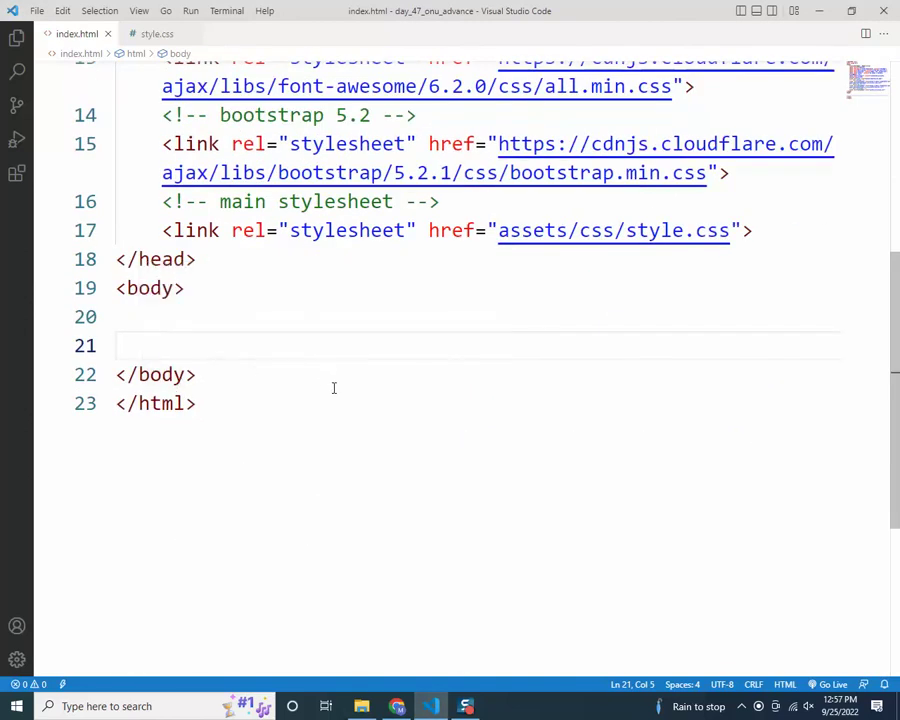
type("bootstr")
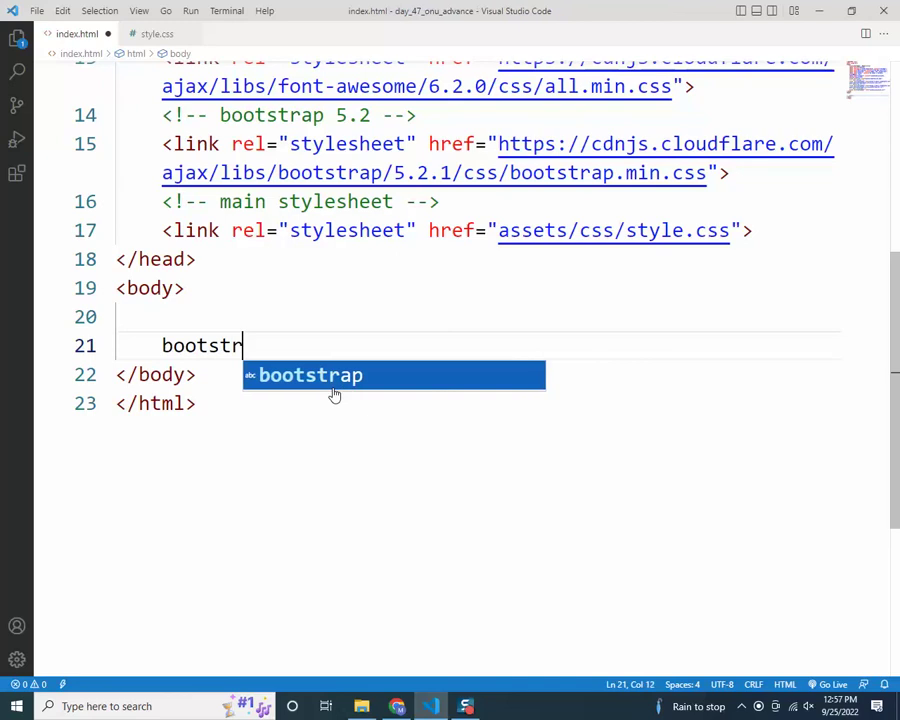
type("a 5.2")
key("BackSpace")
key("ctrl+slash")
key("End")
key("Return")
Add a script tag whose src is the pasted bootstrap.bundle.min.js CDN URL
type("scri")
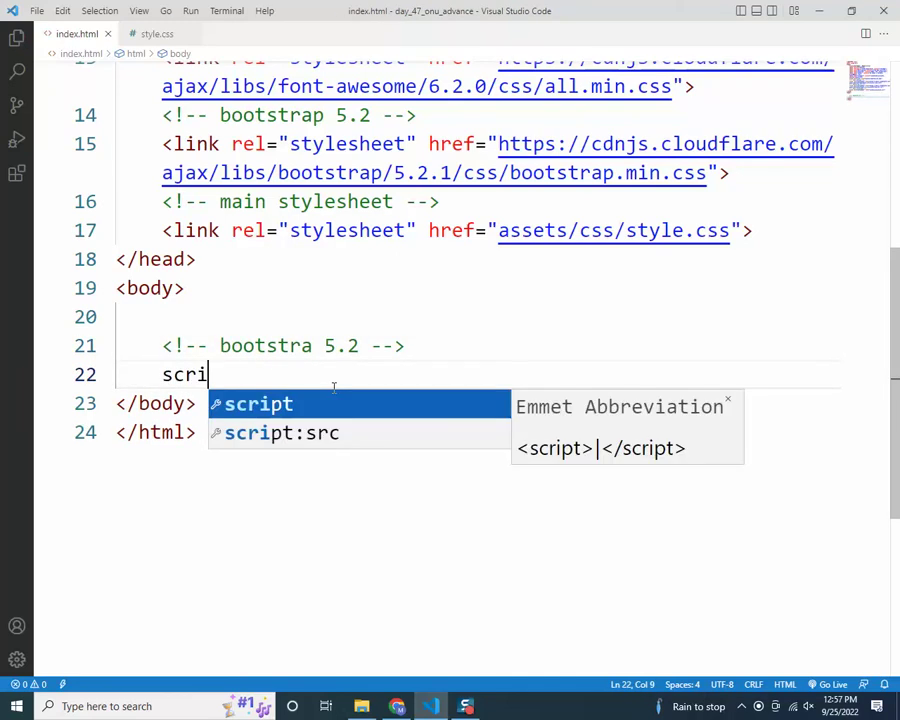
key("Tab")
key("Left")
type("src")
key("Return")
type("https://cdnjs.cloudflare.com/ajax/libs/bootstrap/5.2.1/js/bootstrap.bundle.min.js")
Review the Font Awesome and Bootstrap links and add blank lines around the Bootstrap script
left_click(335, 386)
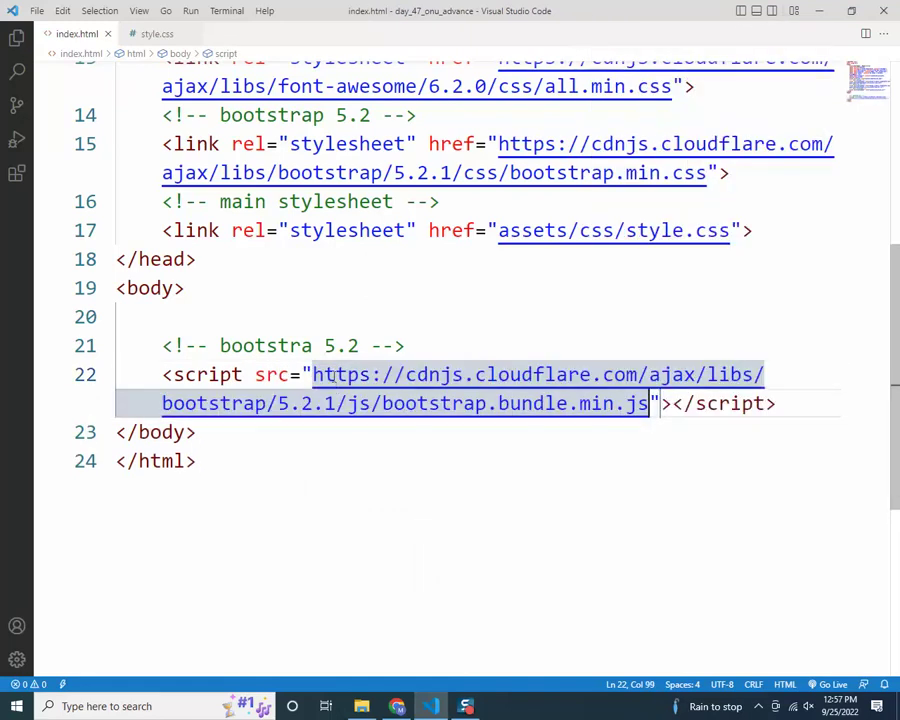
scroll(346, 368, "up", 2)
left_click_drag(155, 198, 719, 200)
left_click(325, 284)
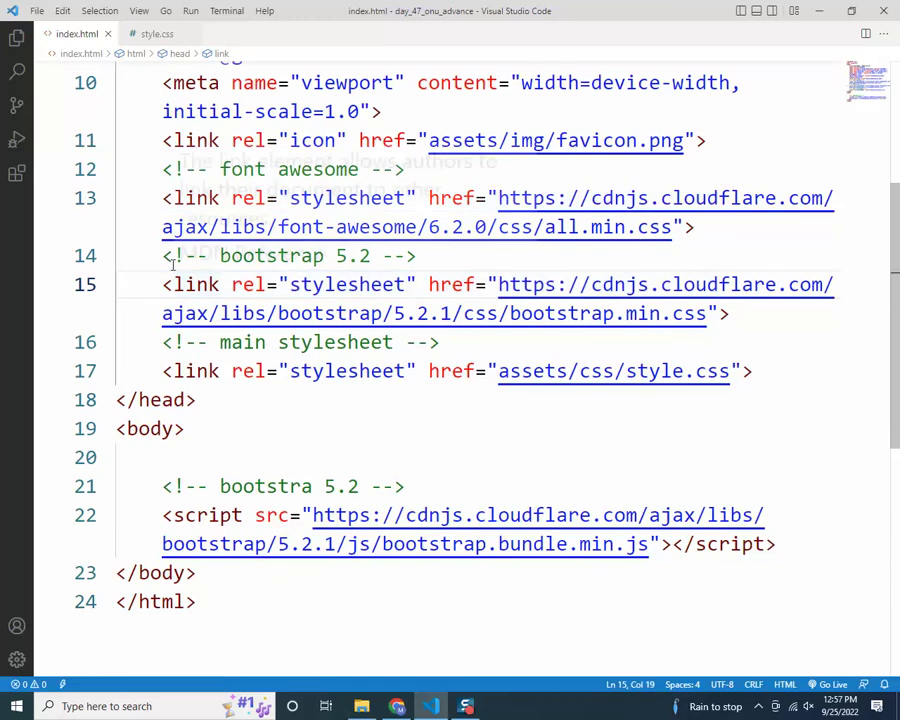
left_click_drag(162, 284, 731, 313)
left_click_drag(175, 342, 752, 371)
scroll(453, 446, "down", 1)
left_click(301, 392)
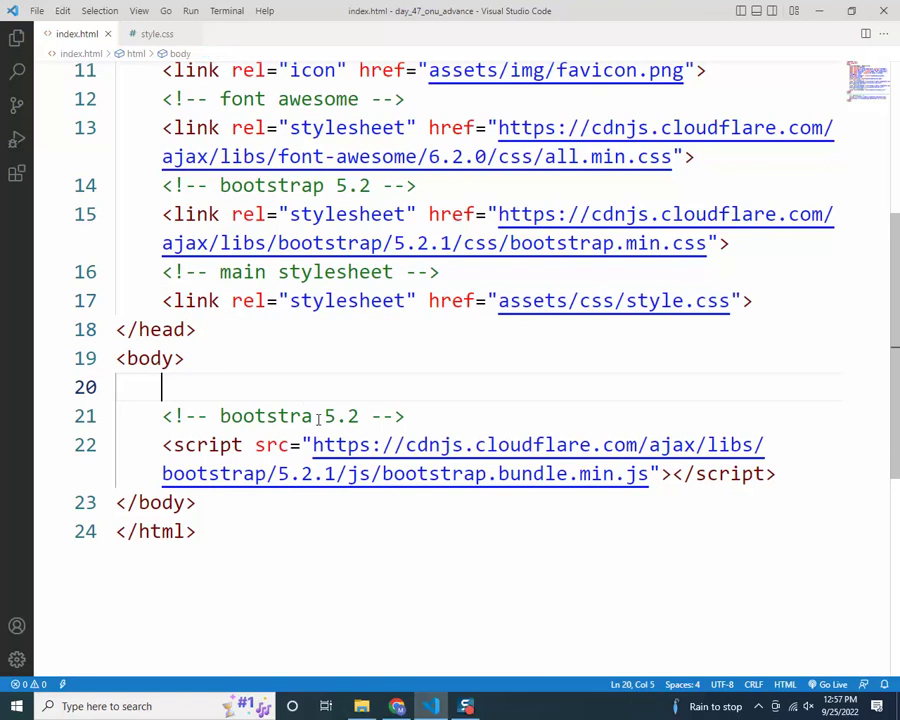
key("Return")
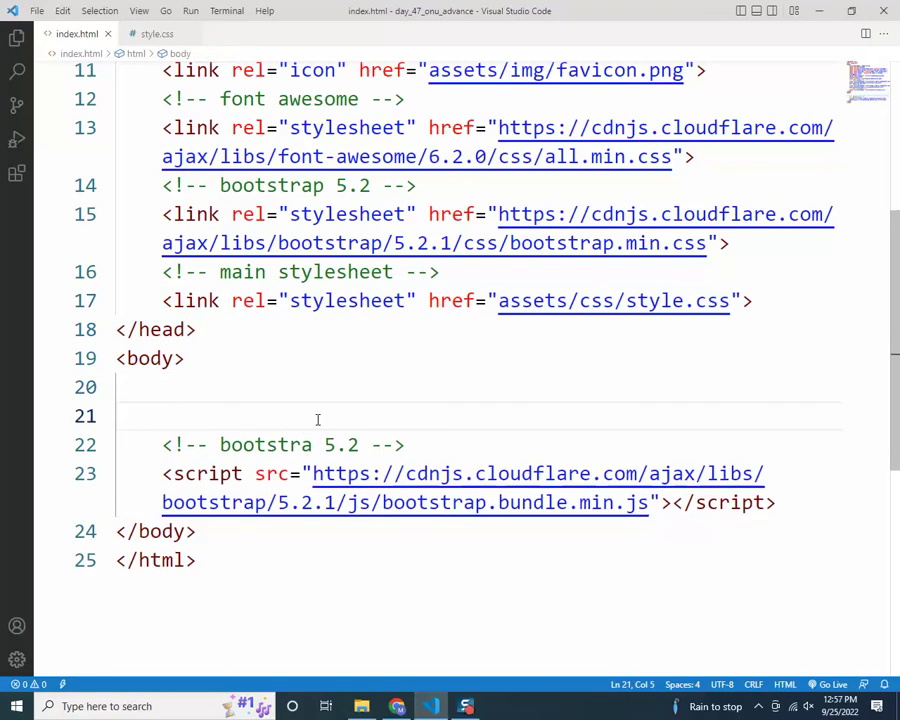
left_click(796, 503)
key("Return")
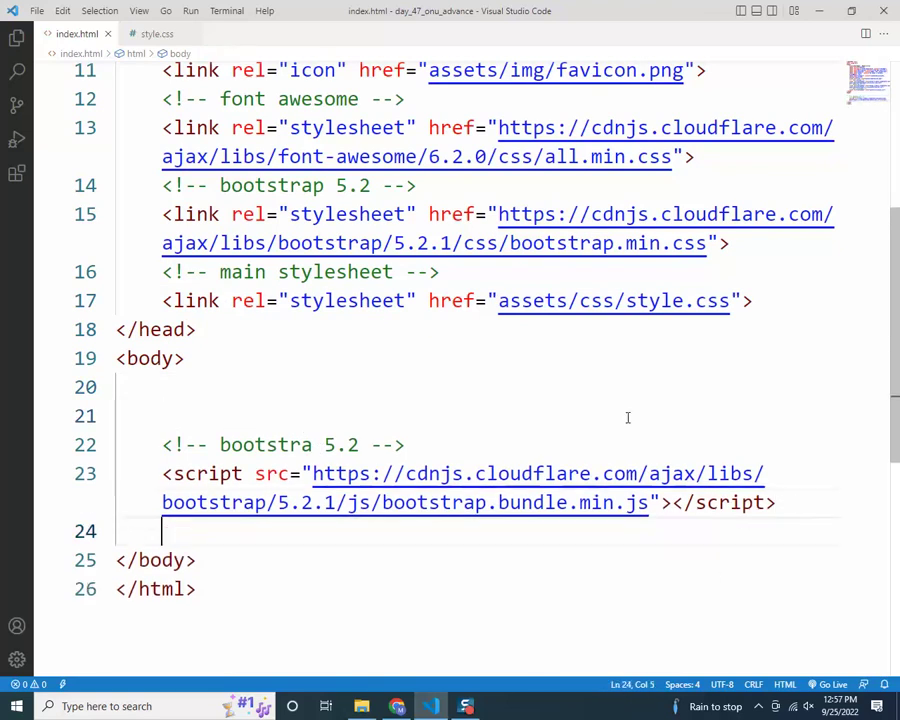
Highlight the CDN links and bundle script to check them, ending on empty line 24
scroll(86, 243, "up", 1)
left_click_drag(150, 168, 728, 278)
left_click_drag(160, 334, 752, 336)
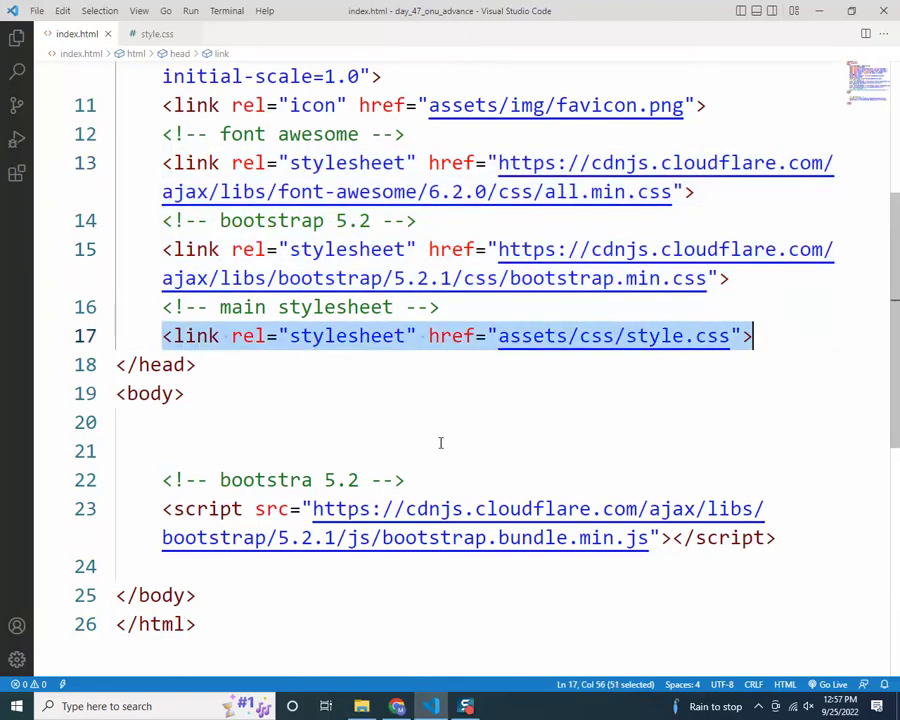
scroll(313, 454, "down", 1)
left_click_drag(162, 403, 733, 403)
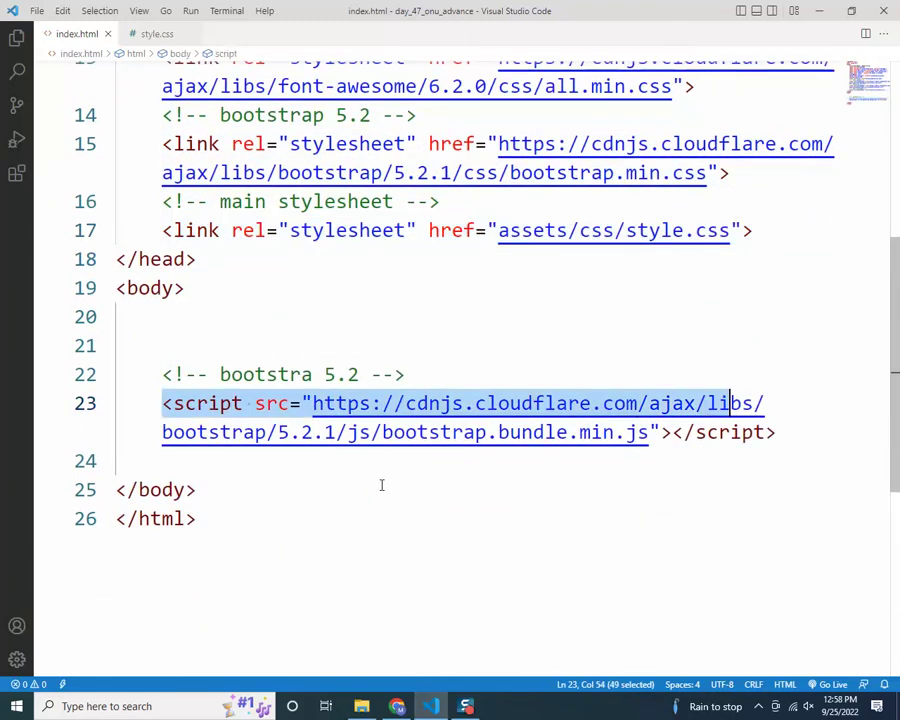
left_click(368, 470)
Add a 'main js' HTML comment at the bottom of the body
type("main js")
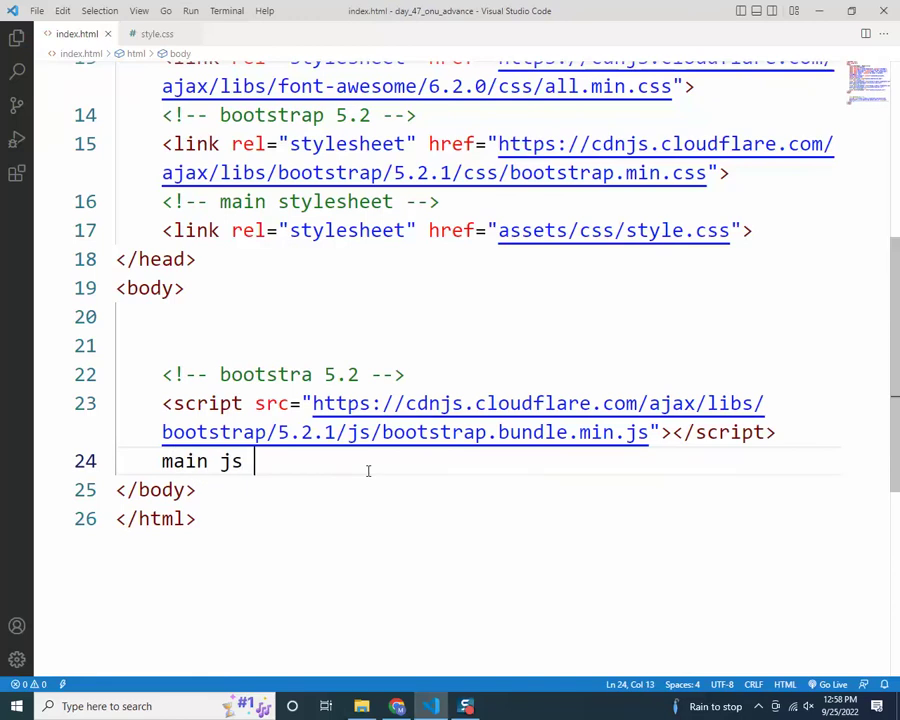
key("ctrl+slash")
scroll(368, 466, "down", 1)
left_click(381, 325)
left_click(378, 355)
key("Return")
Insert a script tag with src assets/js/main.js using the script:src snippet and path suggestions
type("scr")
key("Down")
key("Return")
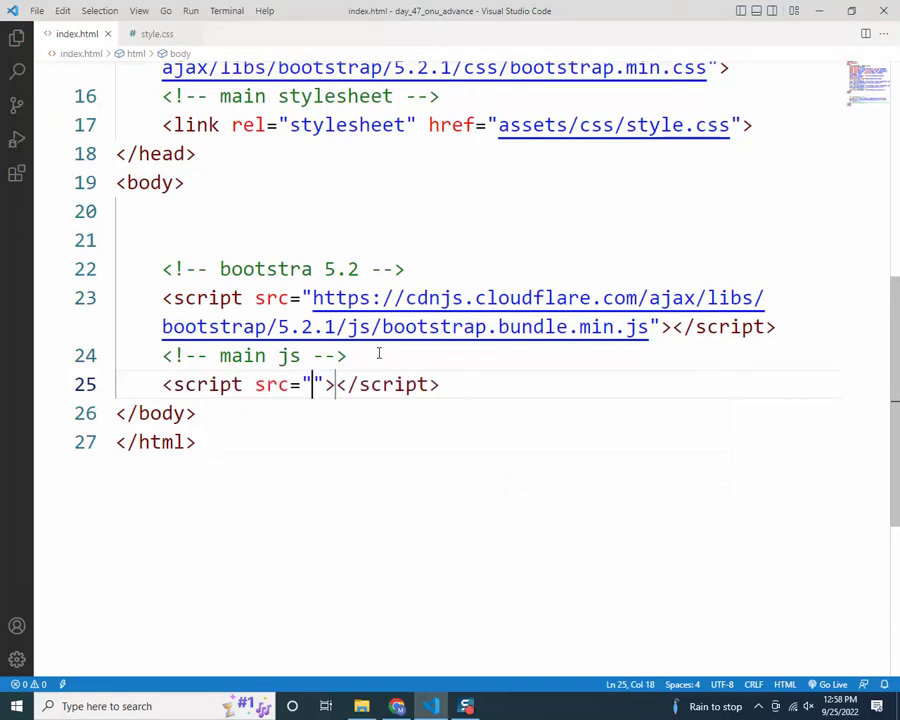
type("s")
key("BackSpace")
type("assets/")
key("Down")
key("Down")
key("Down")
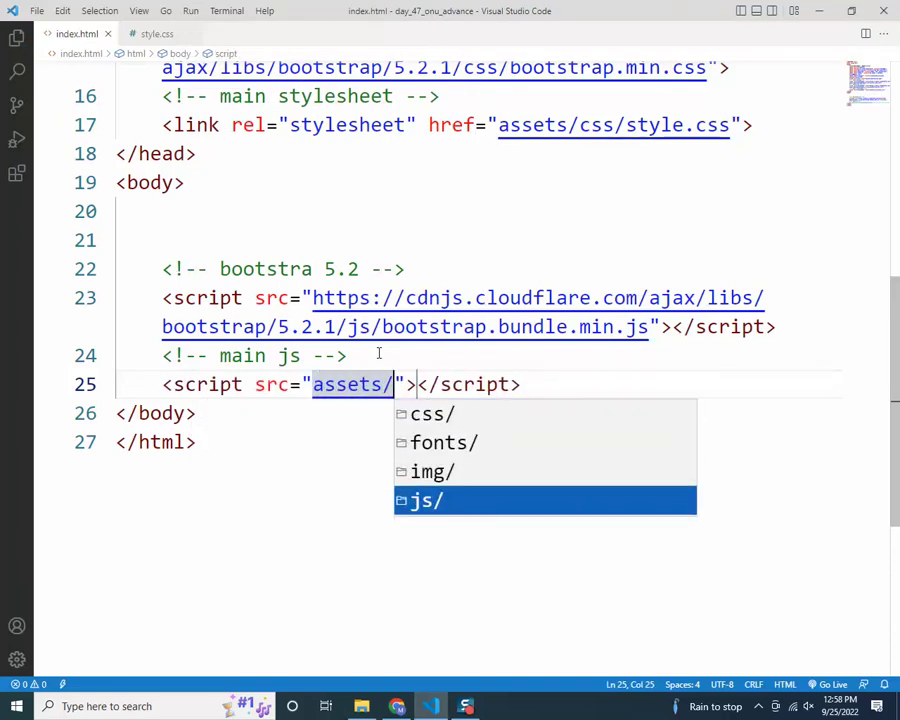
key("Return")
key("Return")
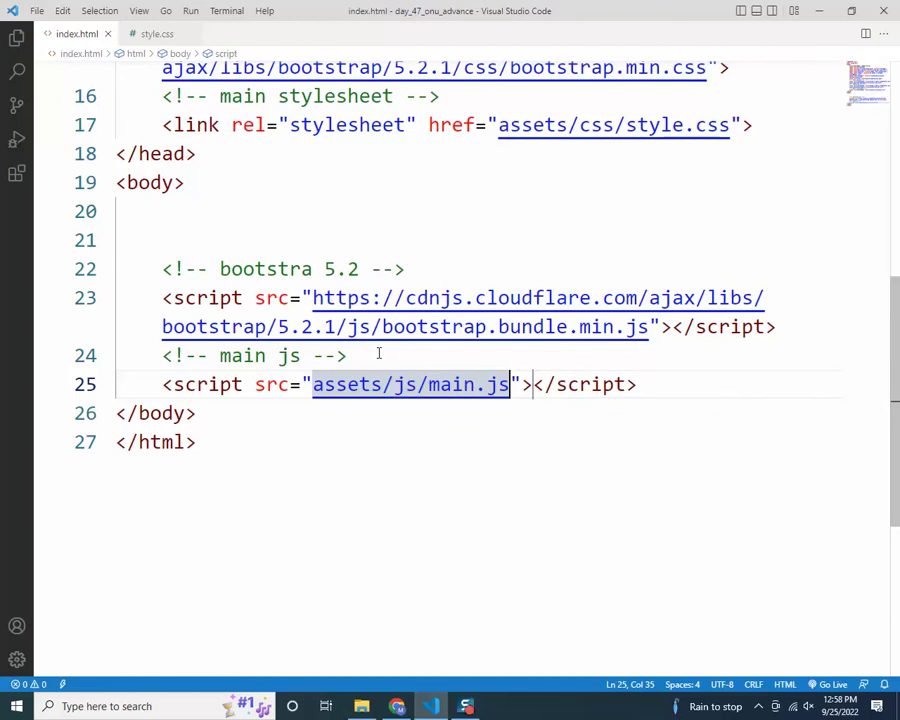
Review the finished index.html by selecting and scrolling through its code
scroll(466, 428, "up", 3)
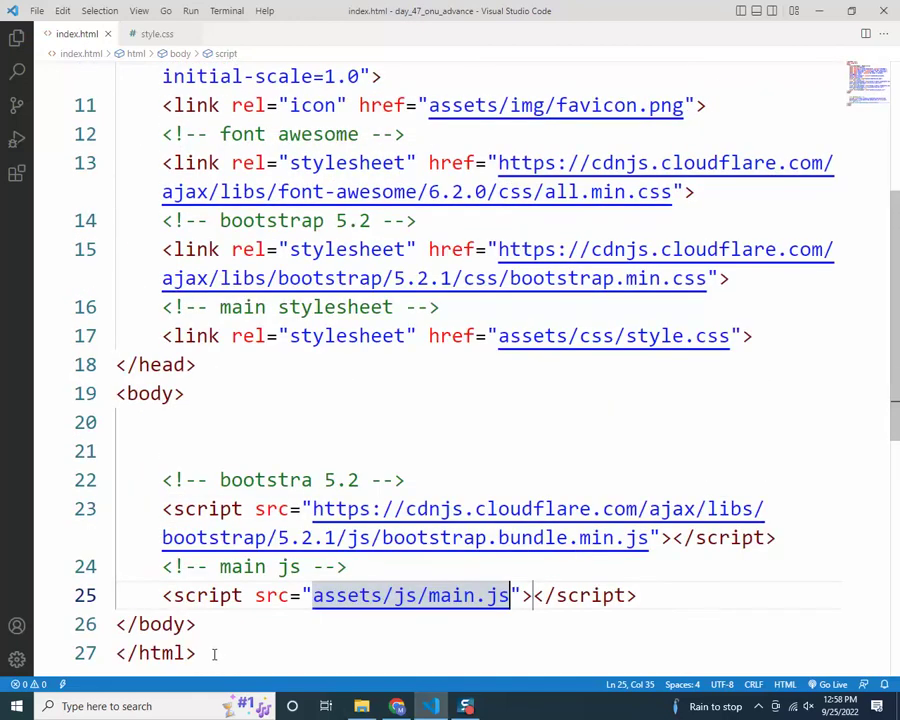
key("ctrl+End")
key("shift+Up")
left_click_drag(117, 539, 70, 68)
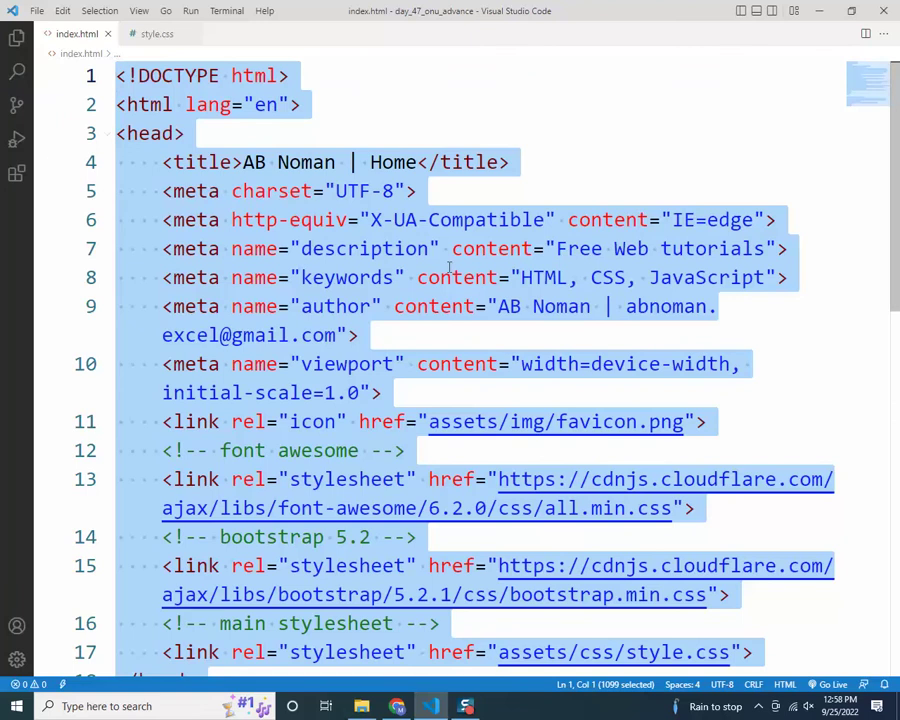
left_click(452, 277)
scroll(422, 366, "down", 5)
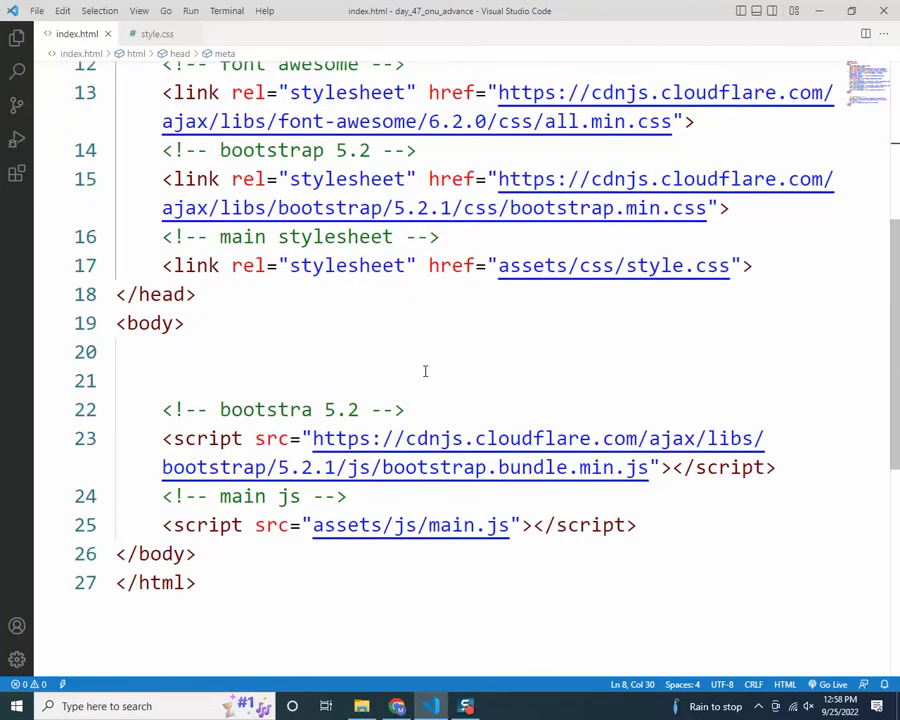
scroll(349, 387, "up", 1)
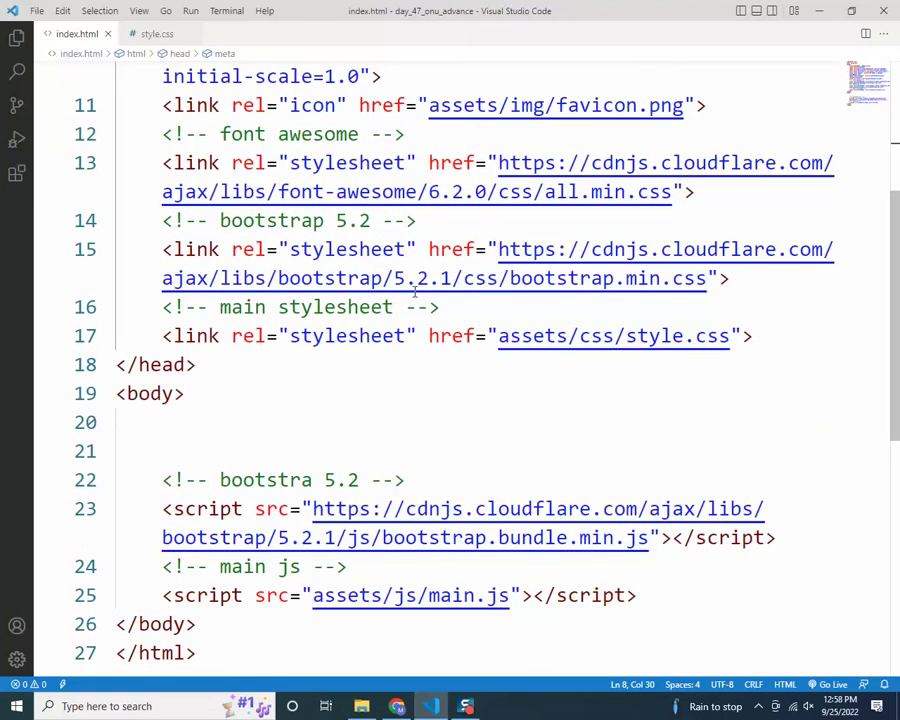
scroll(414, 290, "down", 2)
scroll(405, 413, "up", 2)
scroll(405, 413, "up", 2)
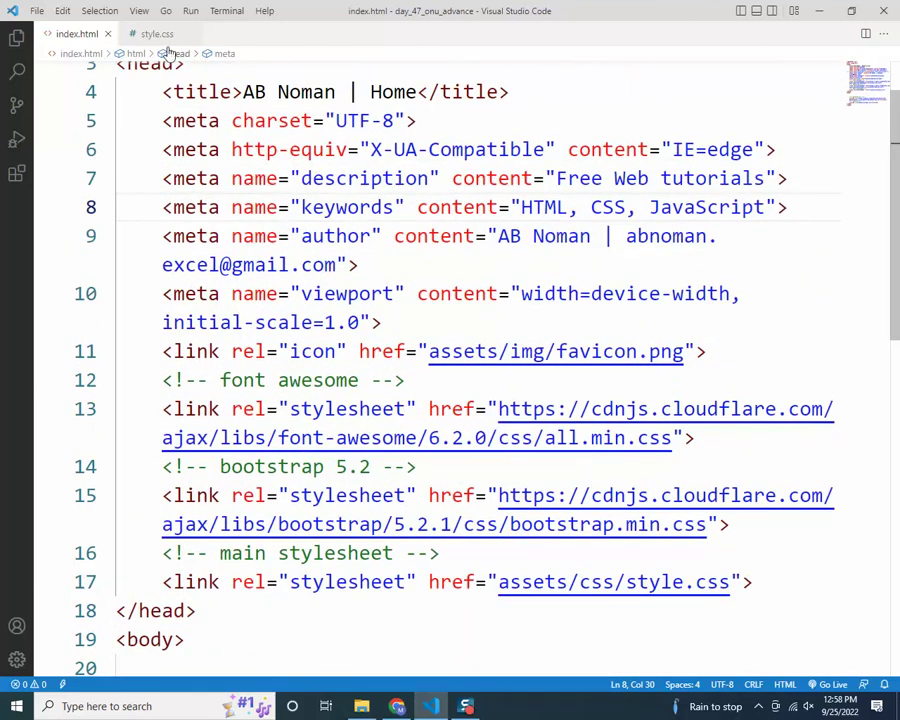
left_click(145, 34)
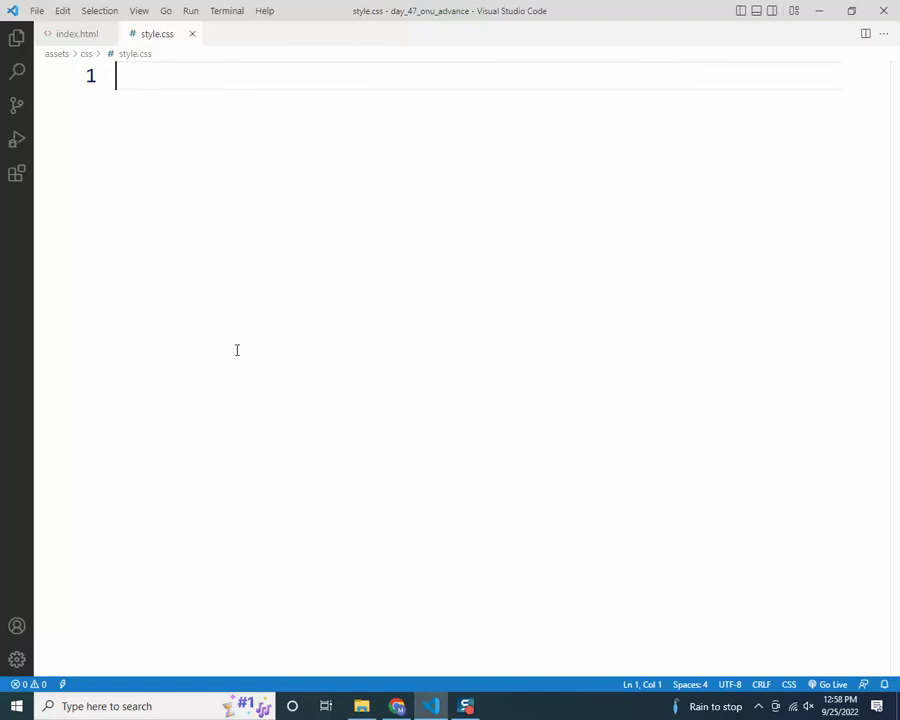
Bring File Explorer to the front from the taskbar
left_click(361, 706)
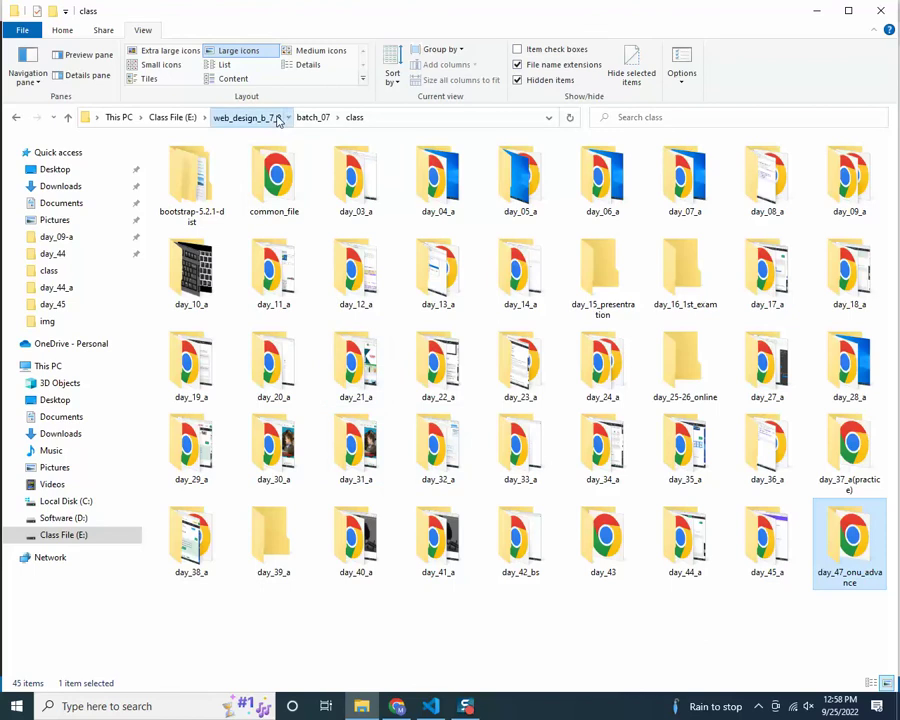
Navigate to web_design_b_7_8 > bacth_08 > work_place and open day_11
left_click(272, 117)
double_click(202, 164)
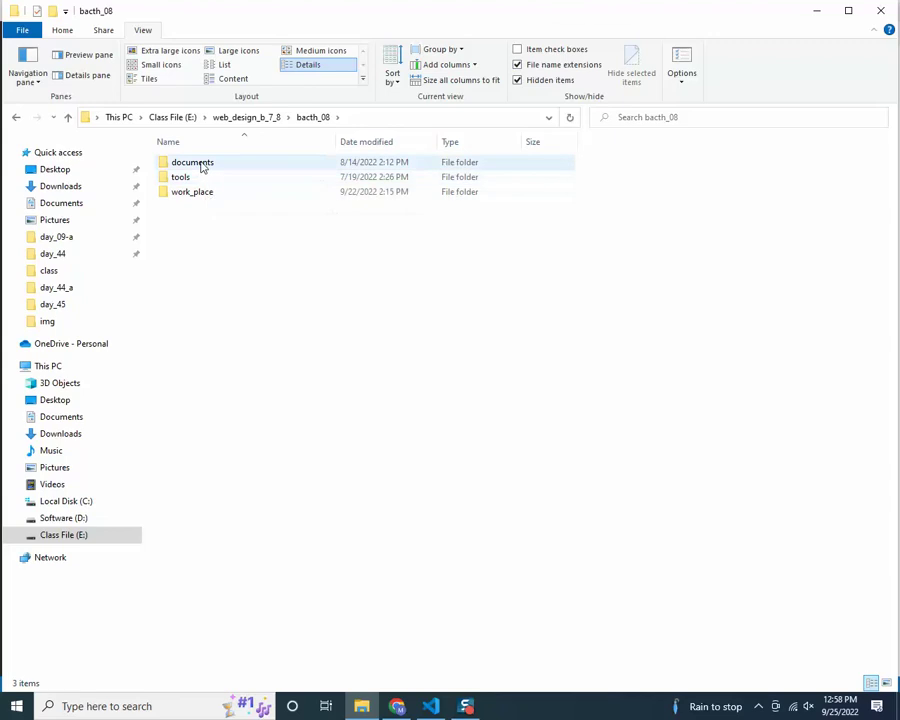
left_click(206, 195)
double_click(206, 195)
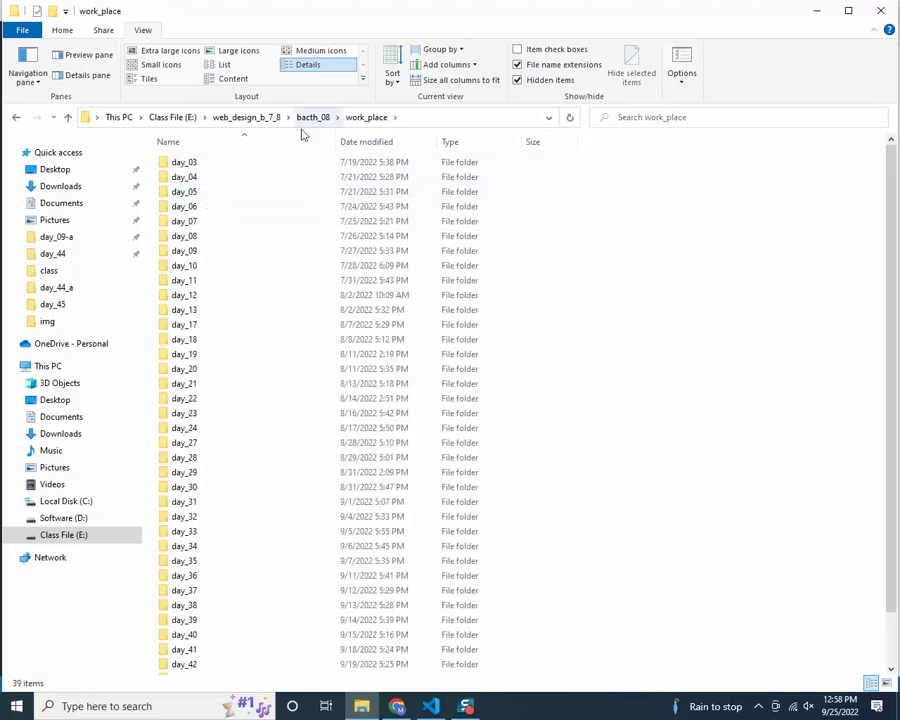
double_click(210, 282)
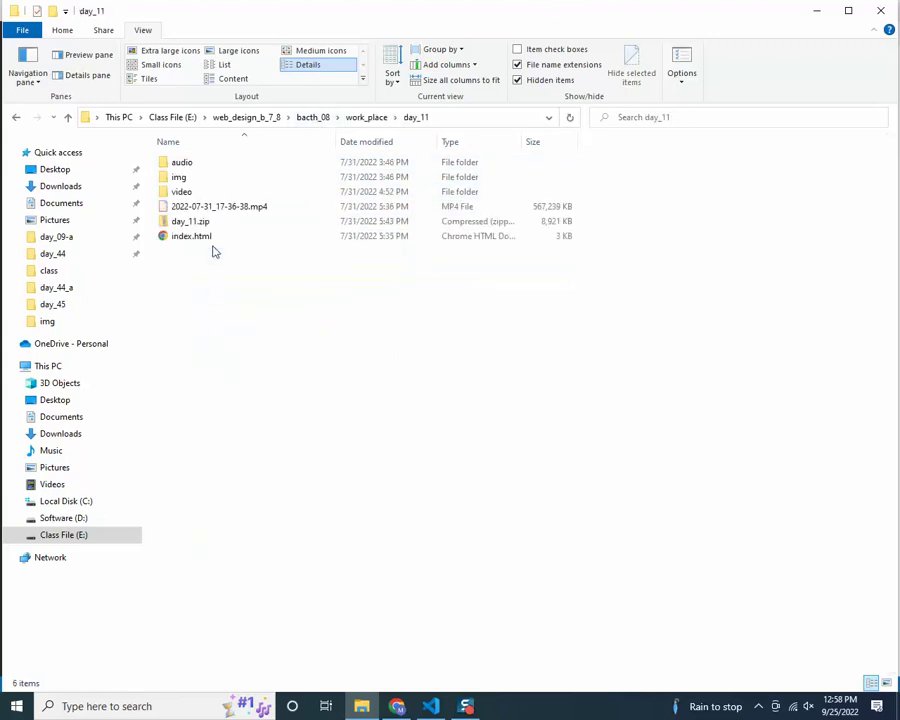
Check day_11's audio folder and days 12, 13, 17 and 18 before opening day_19
left_click(191, 166)
double_click(191, 166)
key("BackSpace")
key("BackSpace")
key("Down")
key("Return")
key("BackSpace")
key("Down")
key("Return")
key("BackSpace")
key("Down")
key("Return")
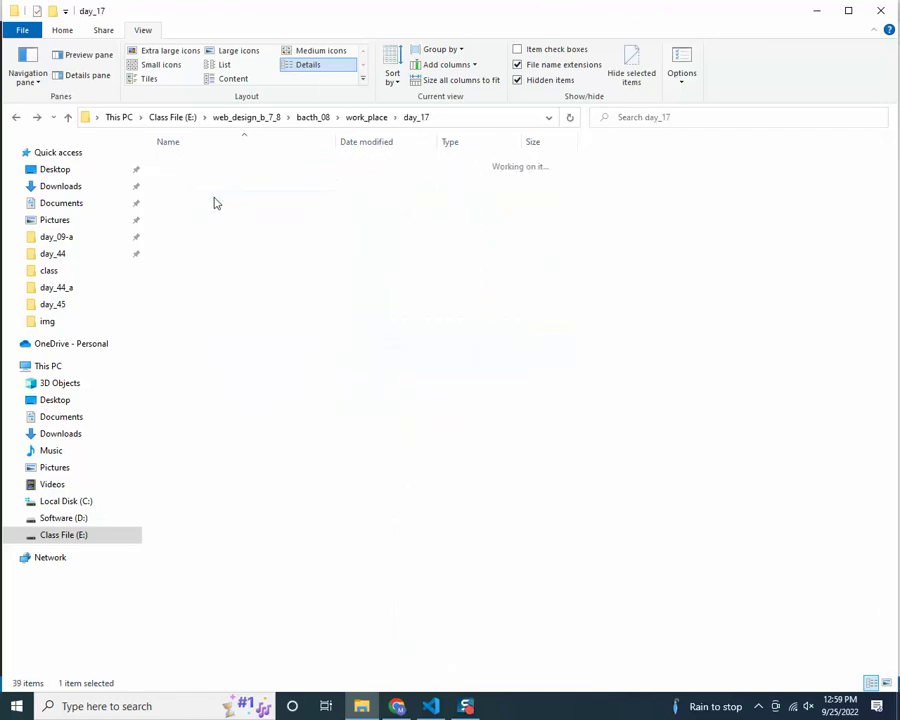
key("BackSpace")
key("Down")
key("Return")
key("BackSpace")
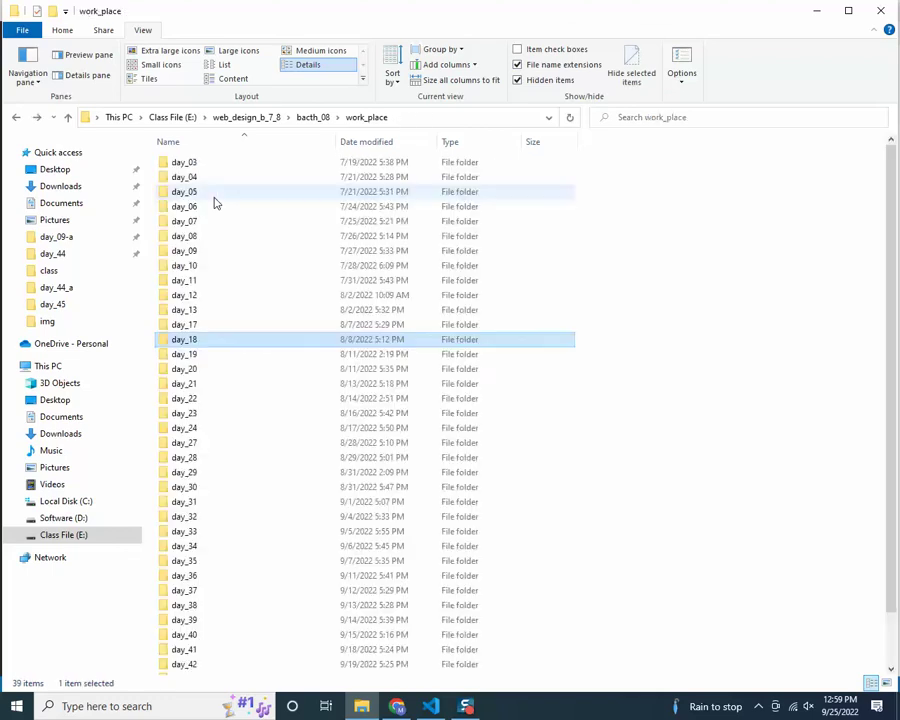
key("Down")
key("Return")
Open day_19's assets/css folder and open its style.css in Notepad
left_click(205, 146)
double_click(205, 146)
double_click(200, 178)
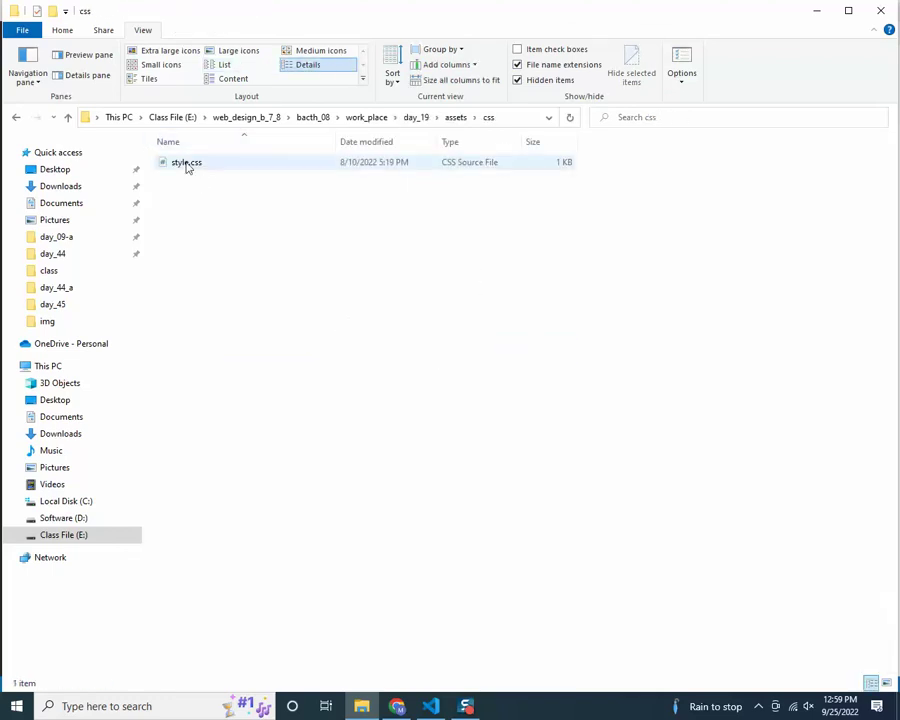
double_click(186, 164)
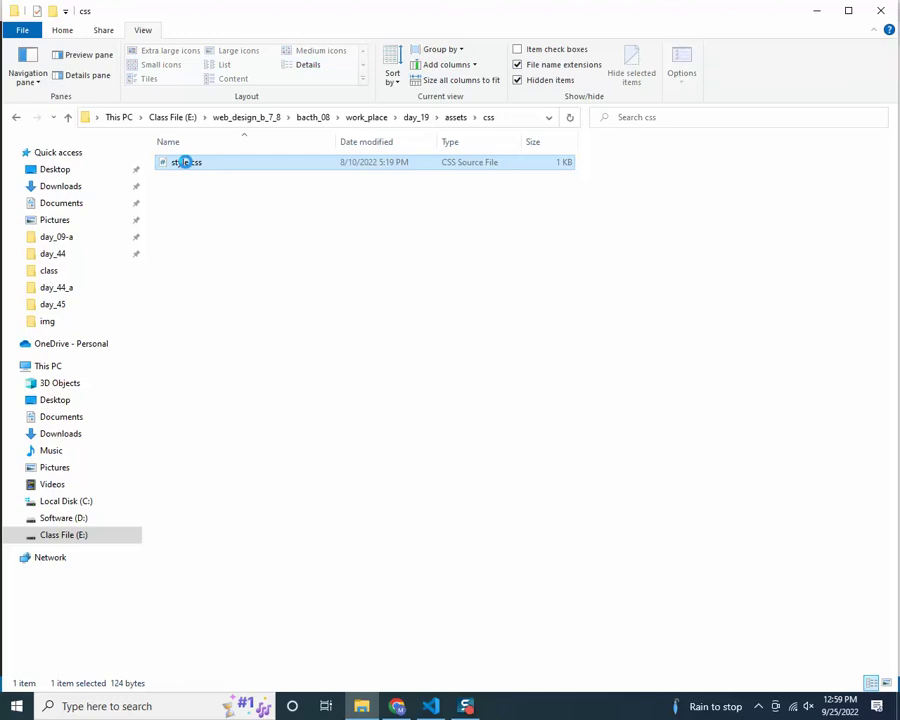
right_click(186, 162)
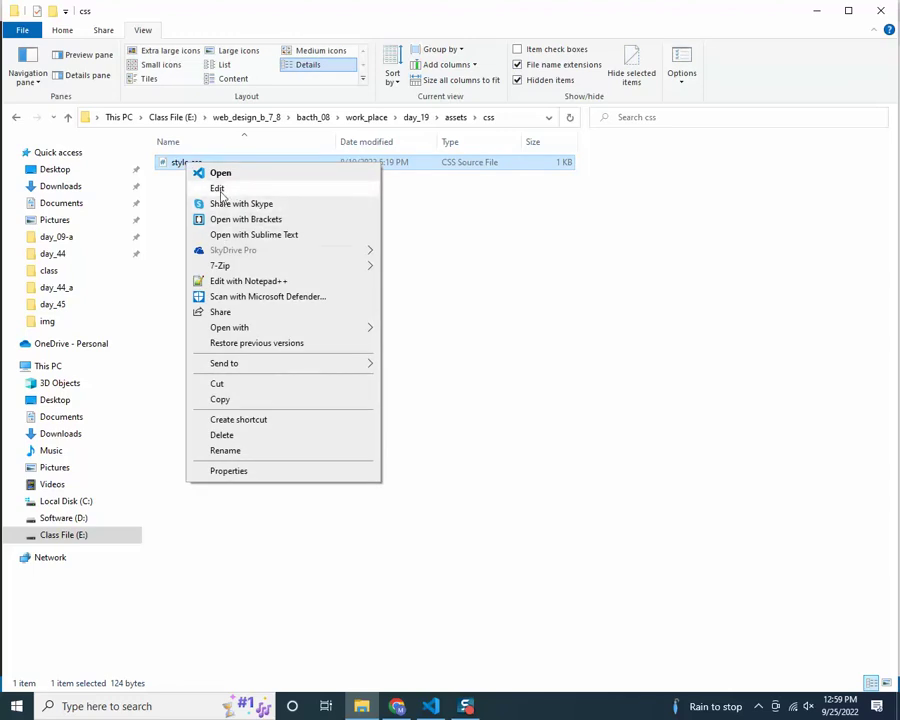
left_click(217, 188)
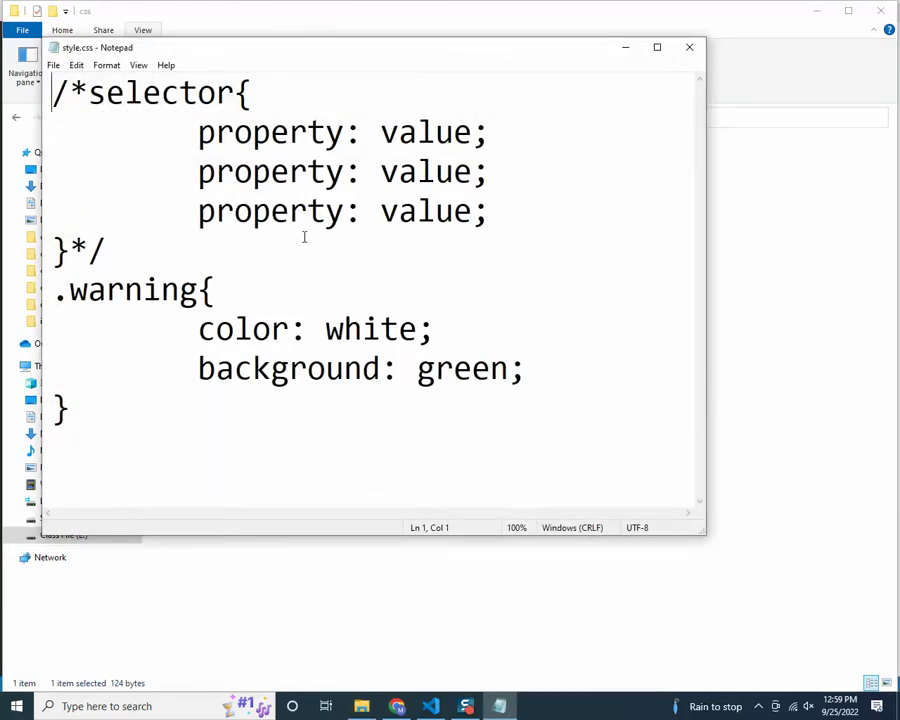
Close the day_19 stylesheet and navigate to day_20's assets/css folder
left_click(689, 47)
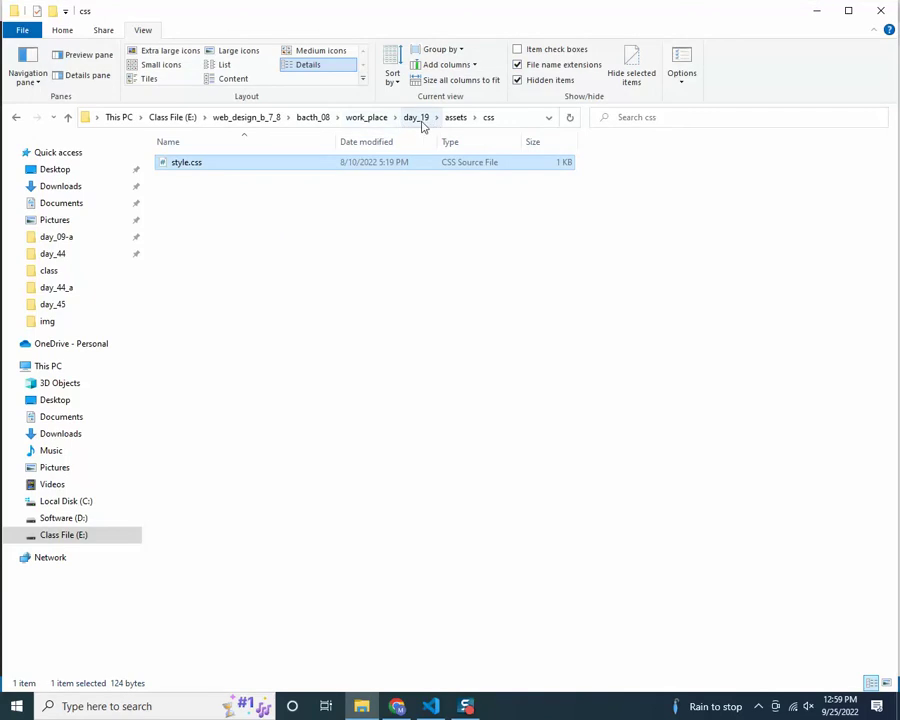
left_click(418, 118)
left_click(367, 118)
left_click(218, 372)
double_click(218, 372)
double_click(183, 195)
double_click(179, 163)
Copy the header comment from day_20's style.css in Notepad into the new style.css
right_click(181, 167)
left_click(212, 186)
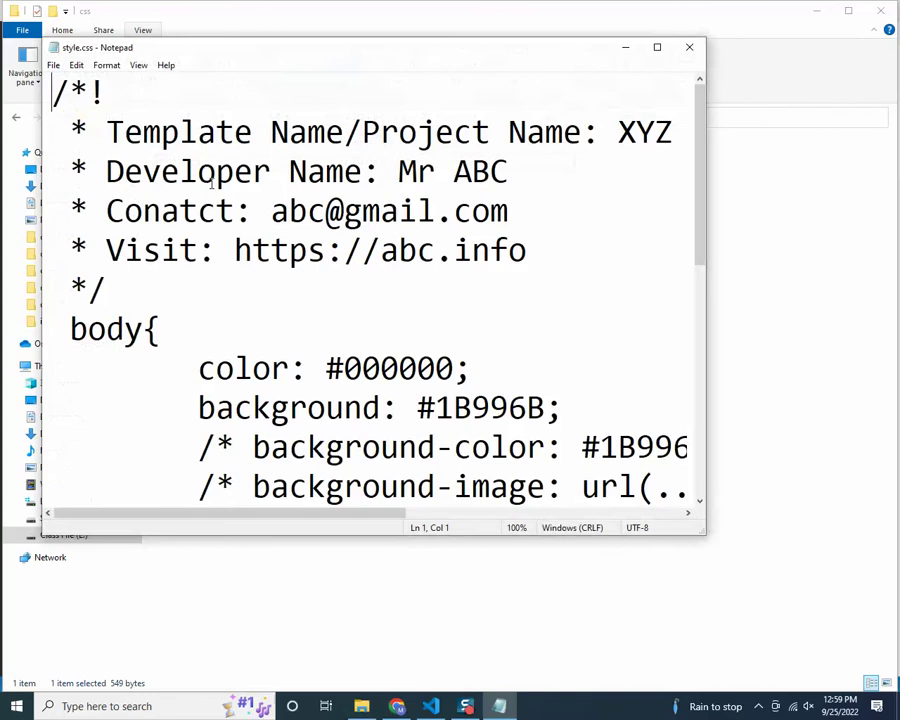
left_click_drag(175, 308, 3, 63)
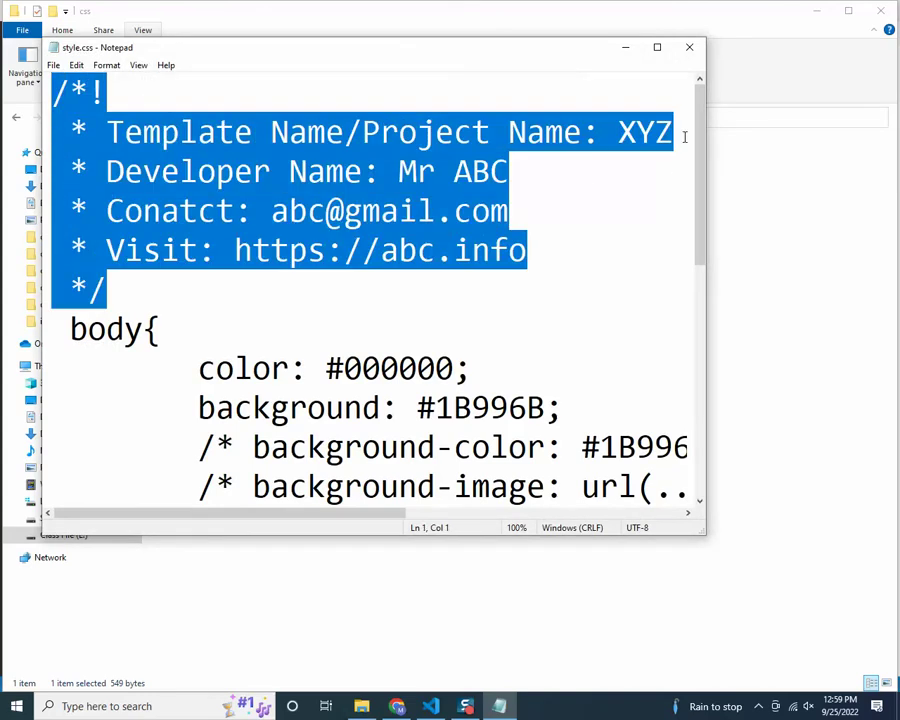
left_click(430, 706)
key("ctrl+v")
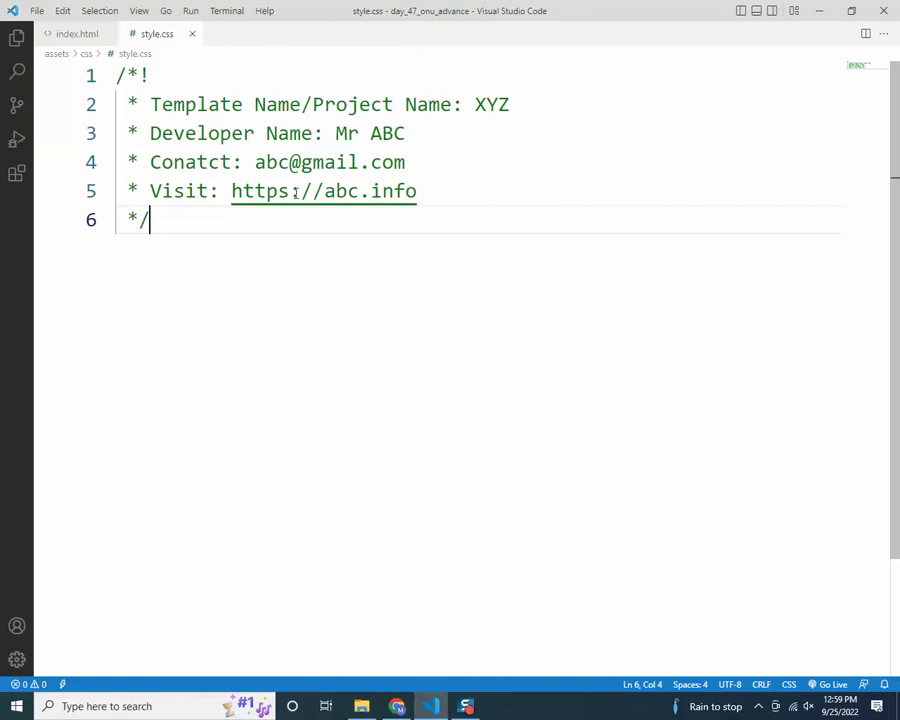
Paste the template header comment at line 1 of main.js
left_click(505, 187)
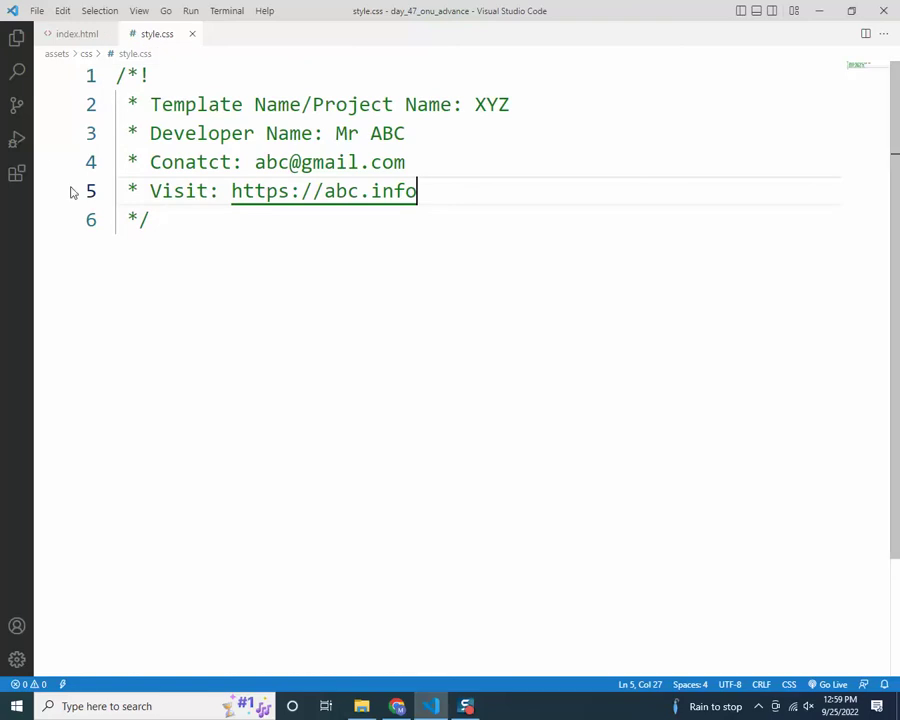
left_click(18, 37)
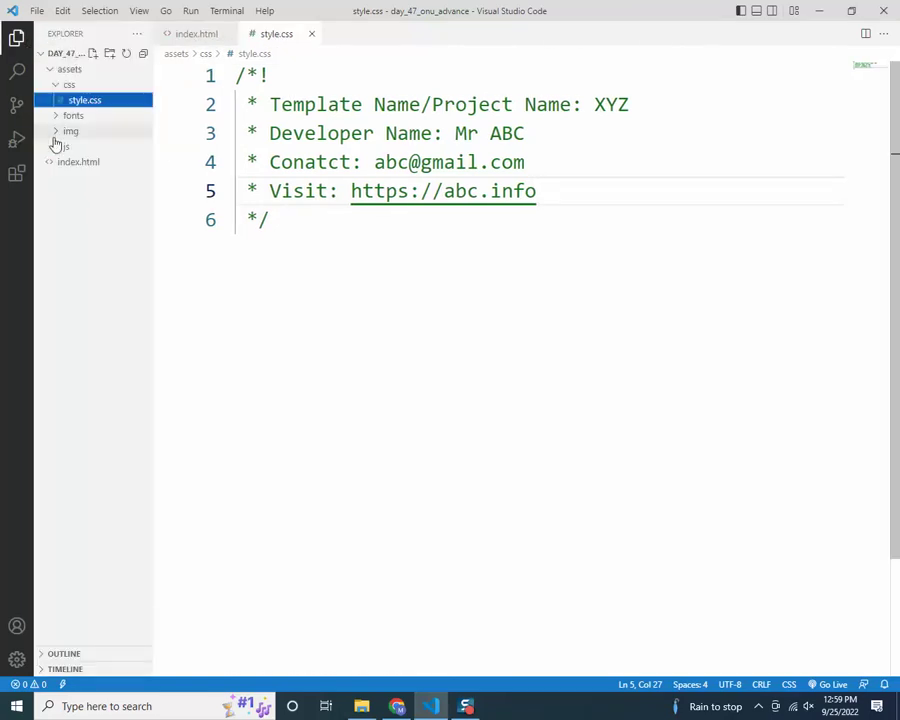
left_click(58, 146)
left_click(90, 163)
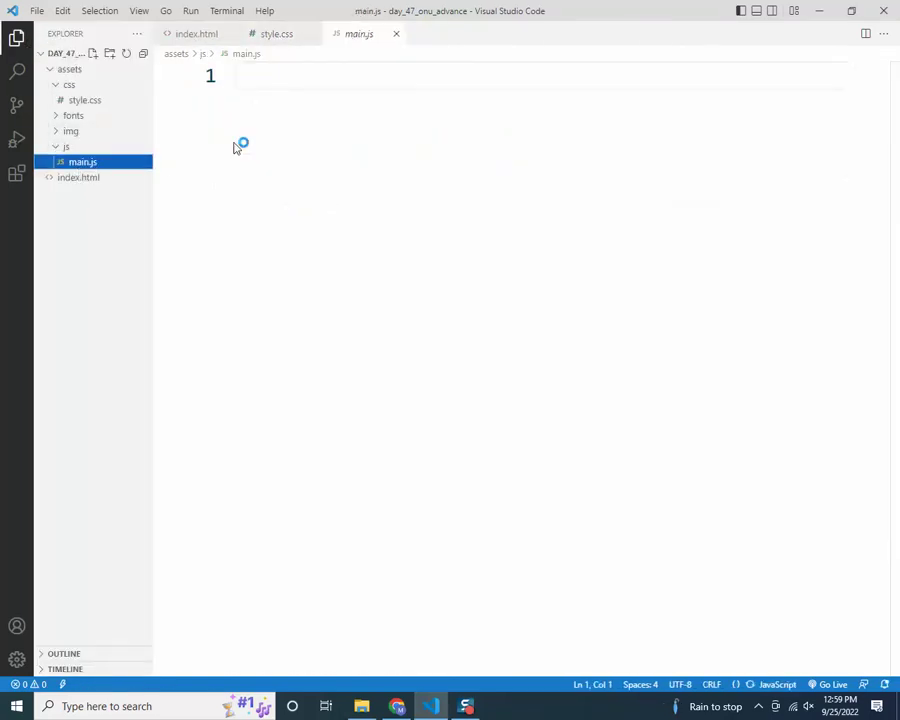
left_click(288, 76)
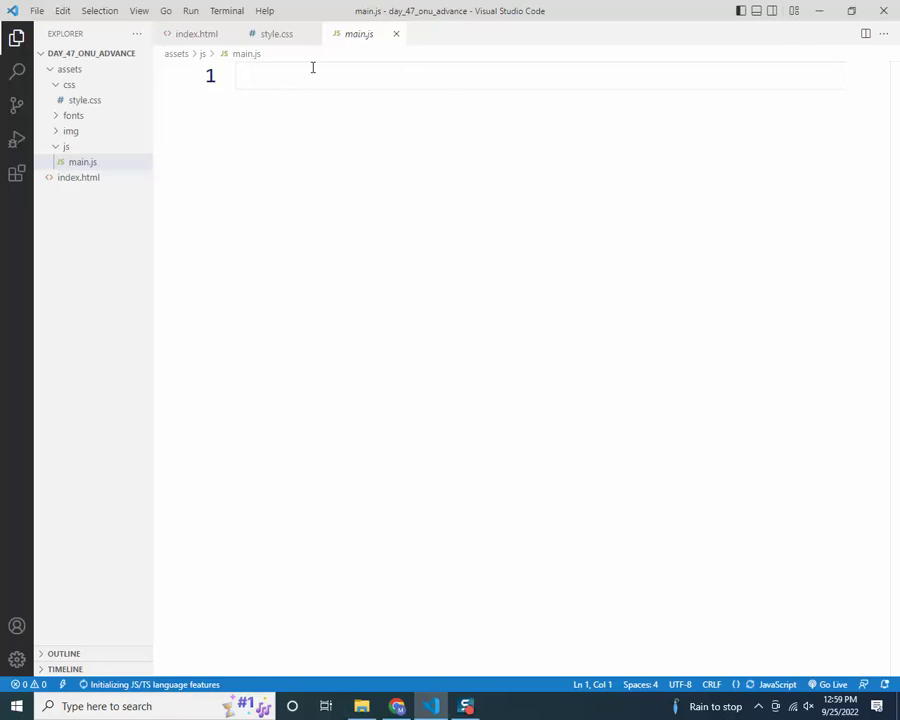
key("ctrl+v")
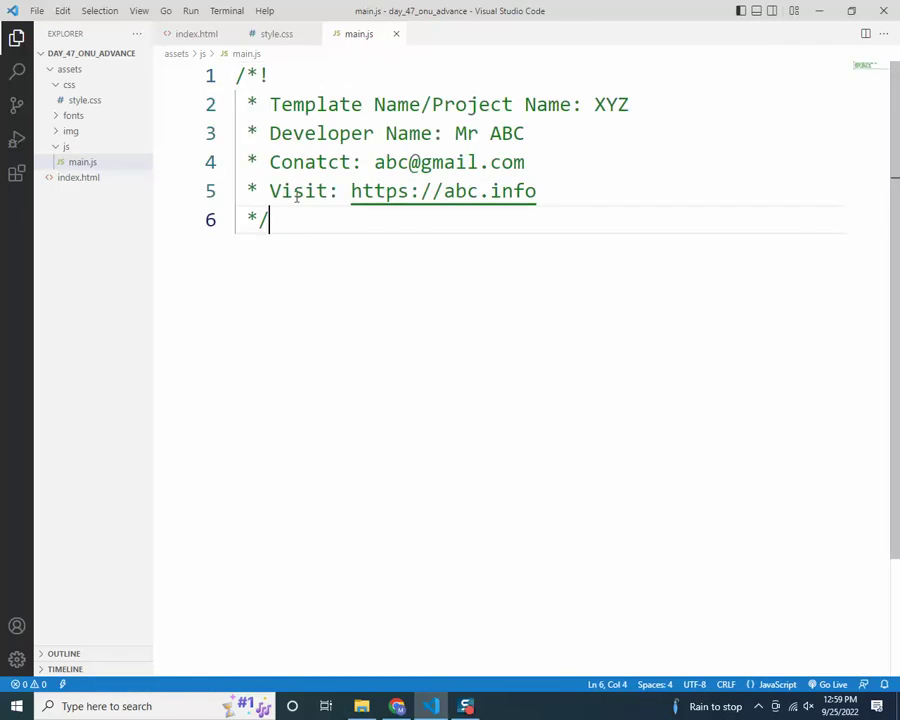
Compare the header comments in style.css and main.js, then return to index.html
left_click(276, 34)
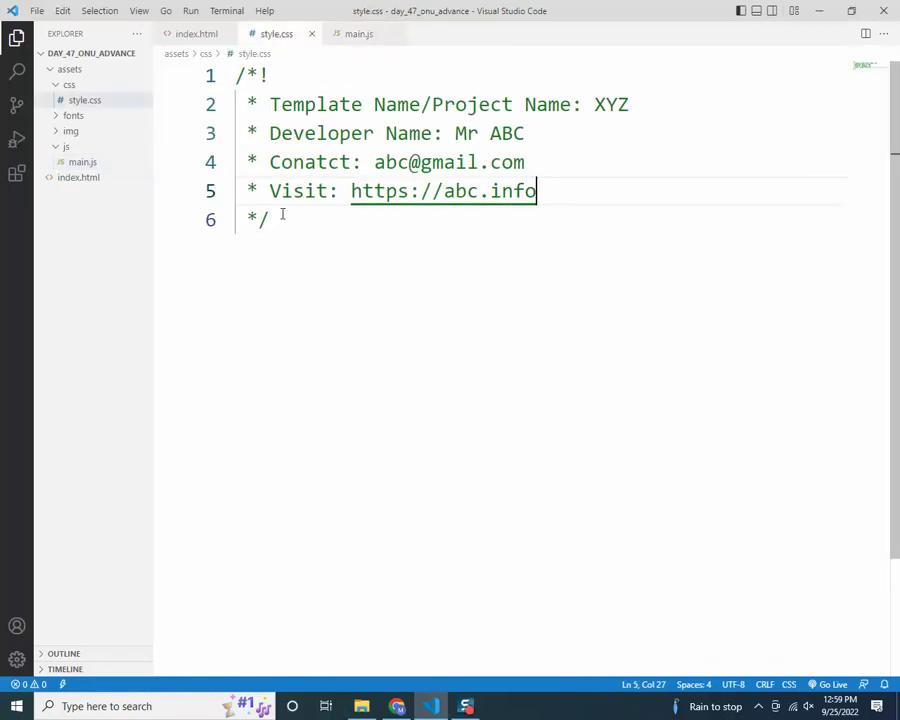
left_click_drag(256, 76, 237, 76)
left_click(343, 34)
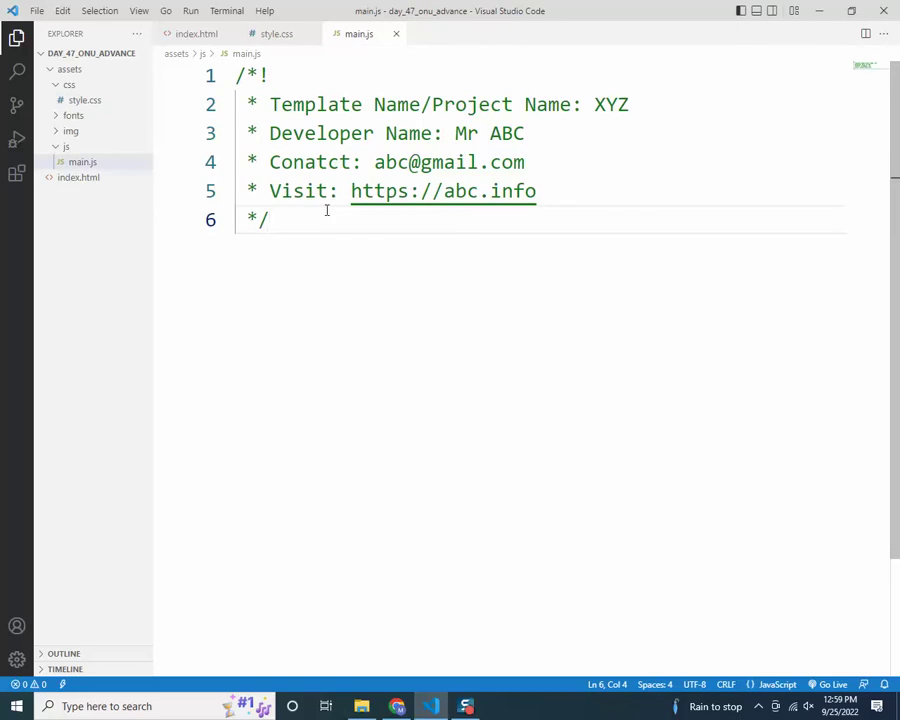
left_click(16, 38)
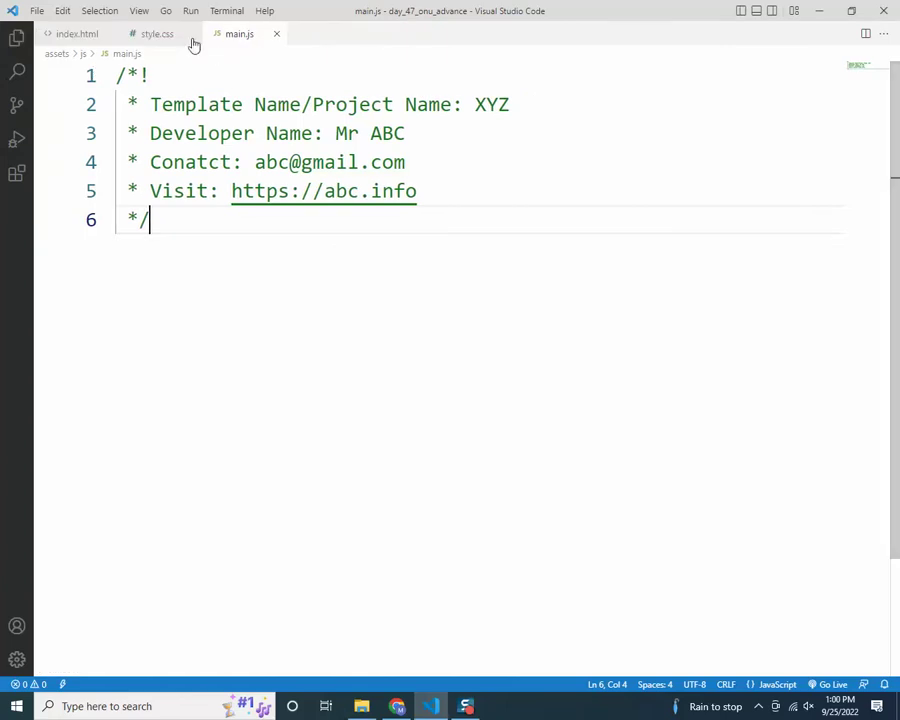
left_click(157, 34)
left_click(72, 34)
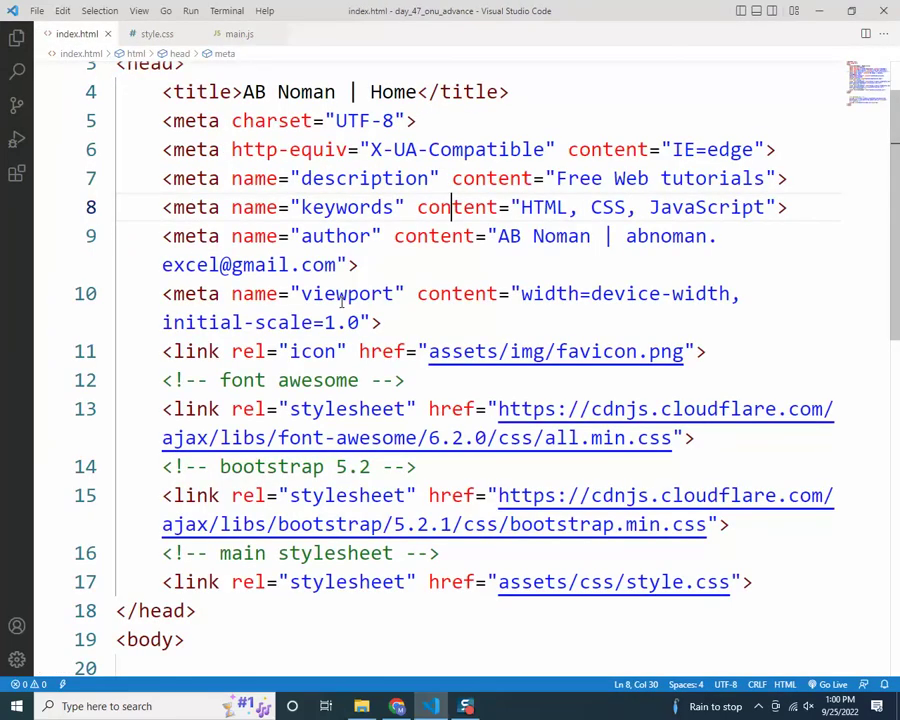
Navigate File Explorer to web_design_b_7_8 > batch_07 > class, peeking into day_47_onu_advance
left_click(352, 705)
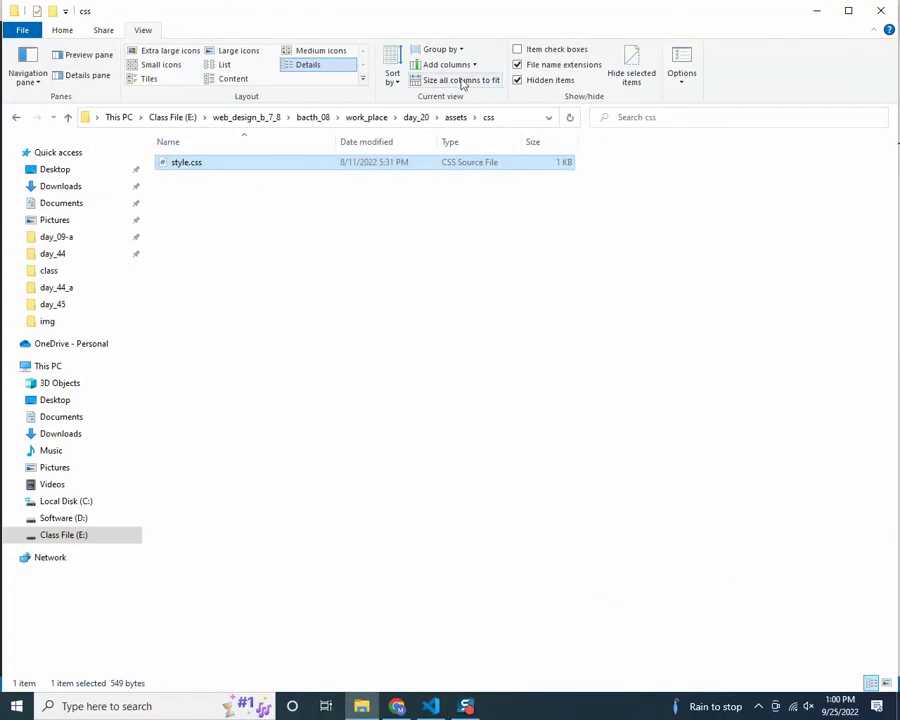
left_click(418, 117)
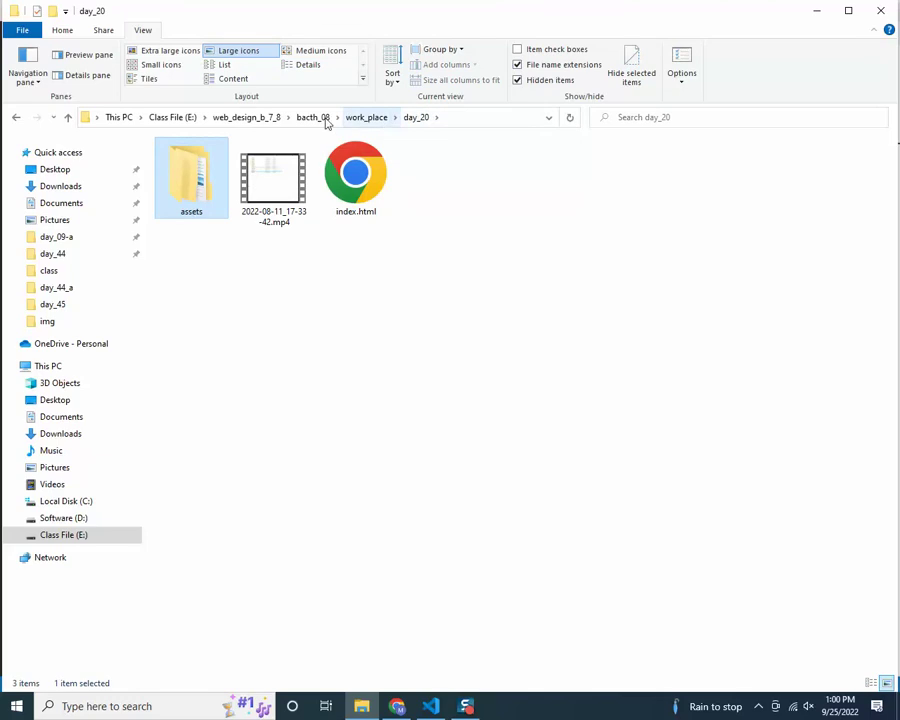
left_click(257, 117)
double_click(196, 177)
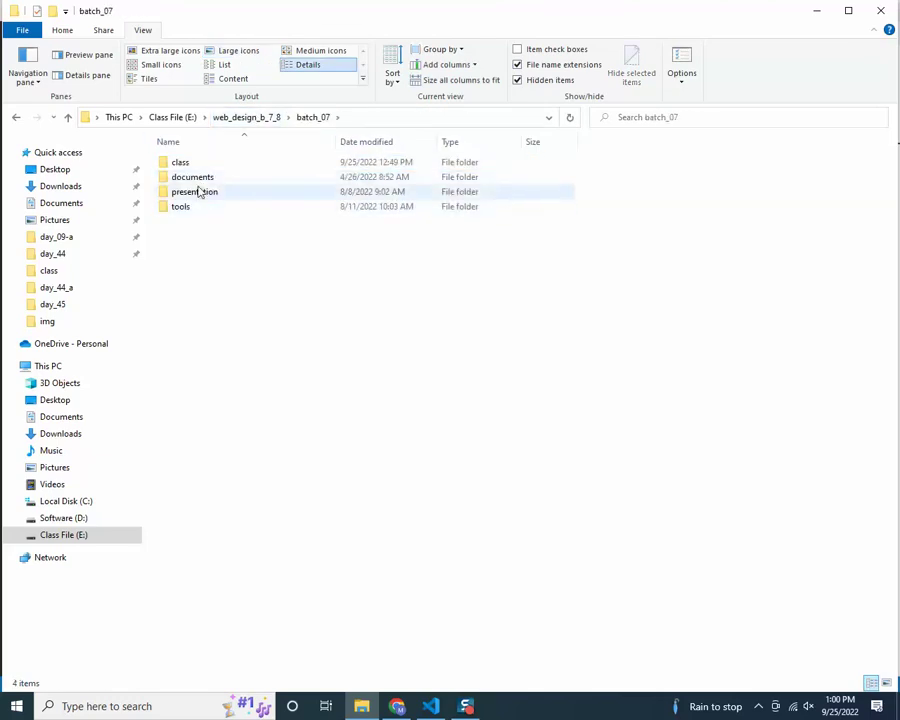
double_click(192, 163)
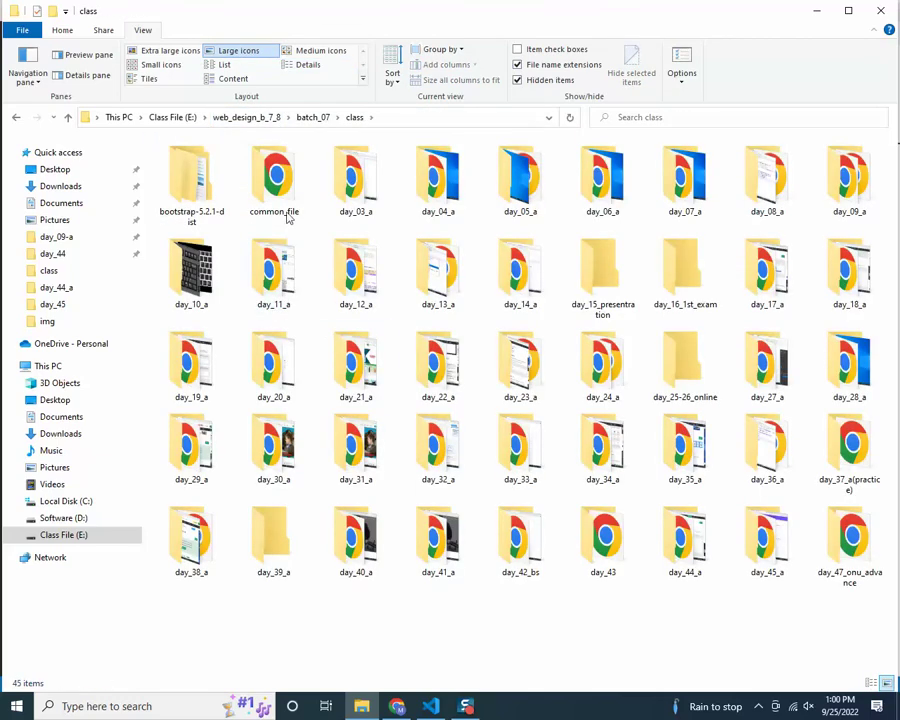
double_click(853, 540)
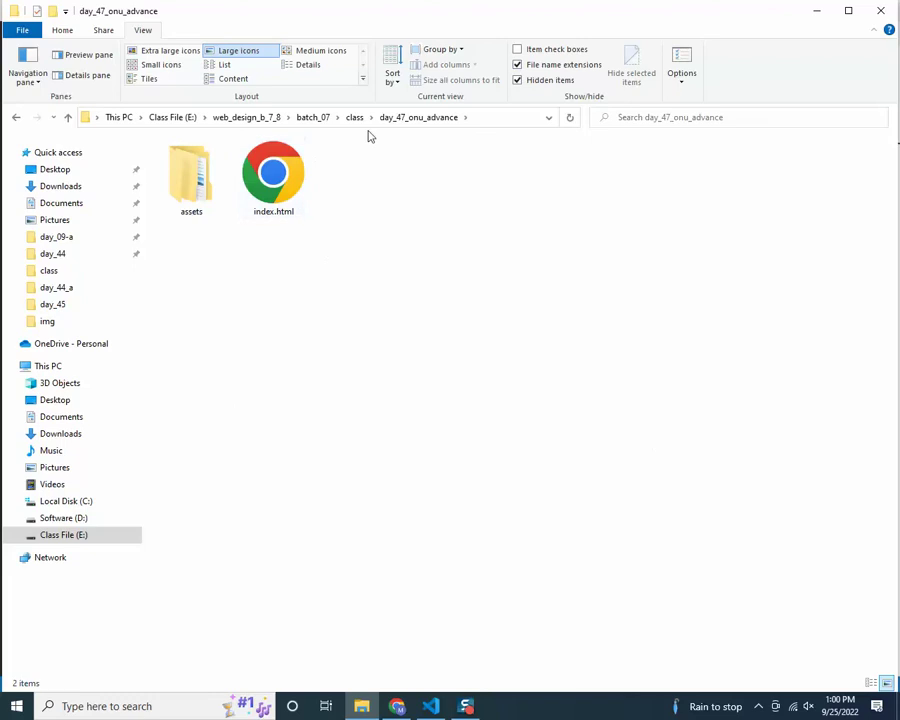
left_click(355, 117)
left_click_drag(850, 540, 824, 604)
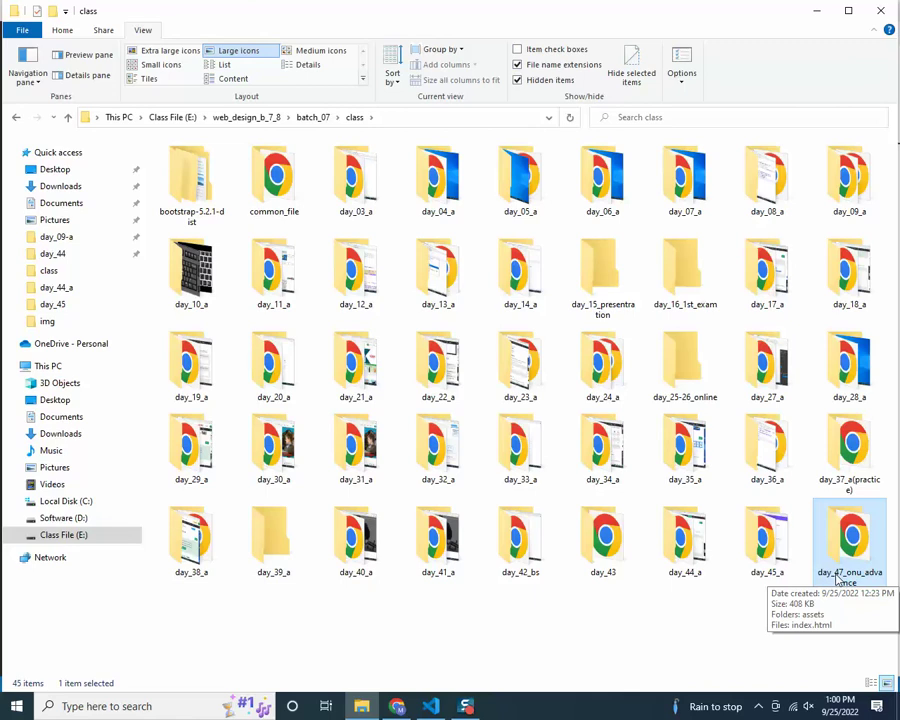
Return to index.html and highlight the font awesome and bootstrap 5.2 comments in the head
left_click(430, 706)
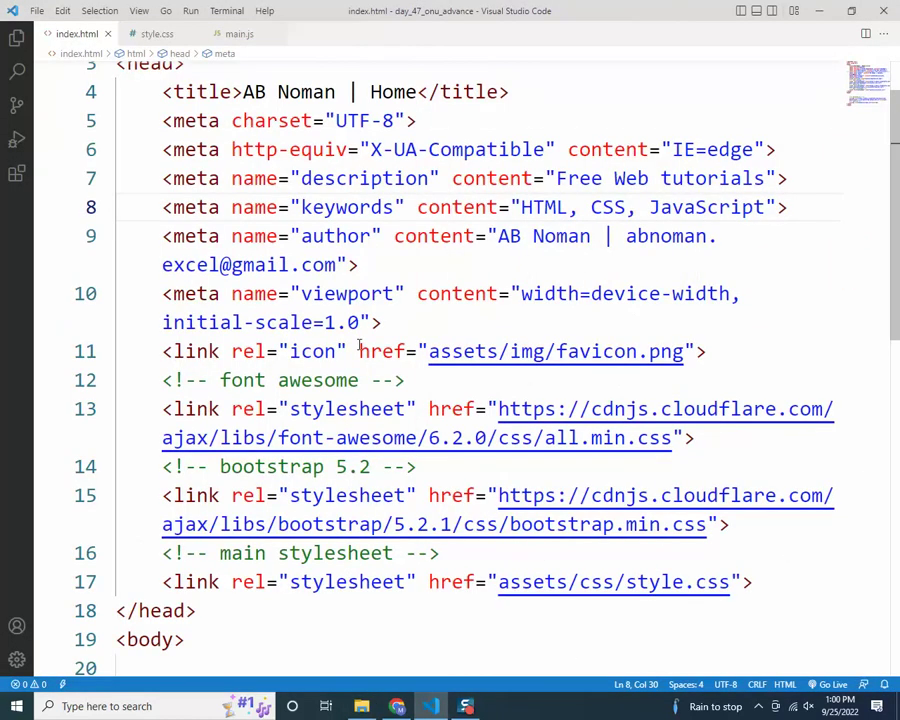
scroll(359, 342, "down", 2)
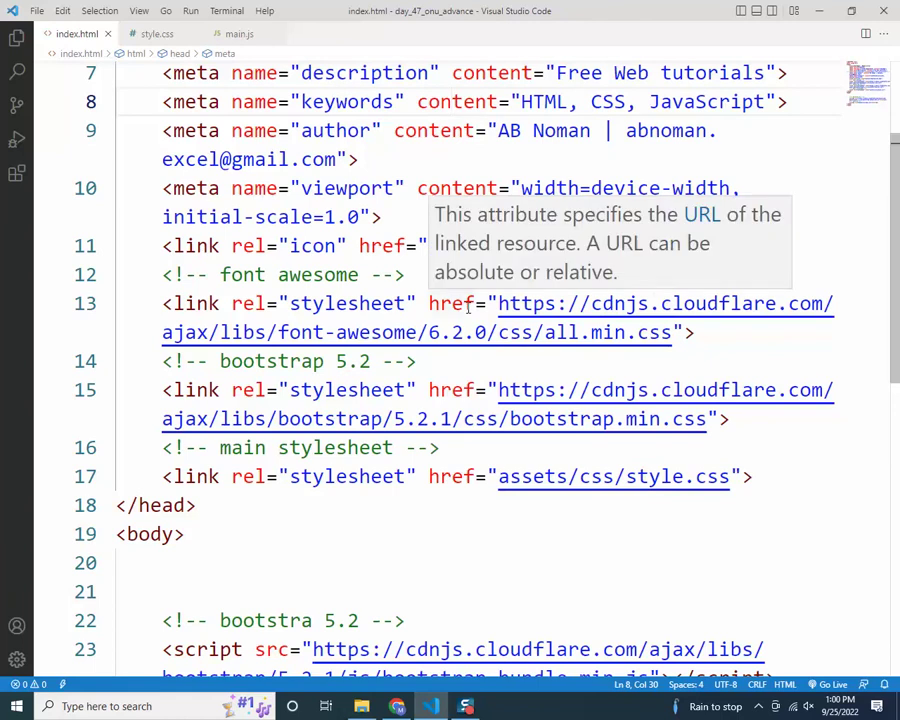
left_click(175, 275)
key("shift+End")
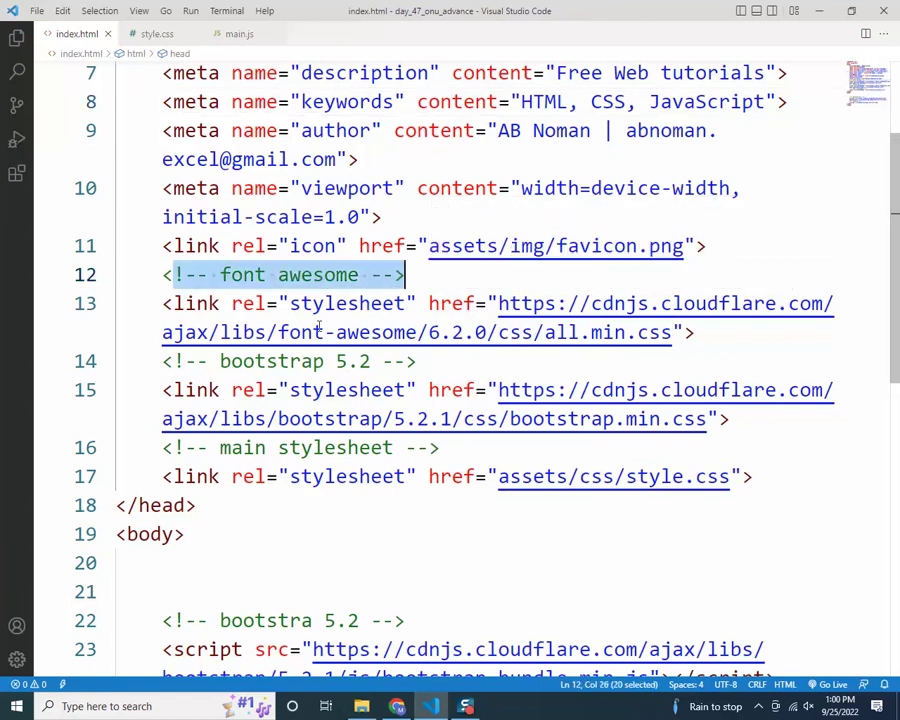
left_click_drag(172, 361, 405, 363)
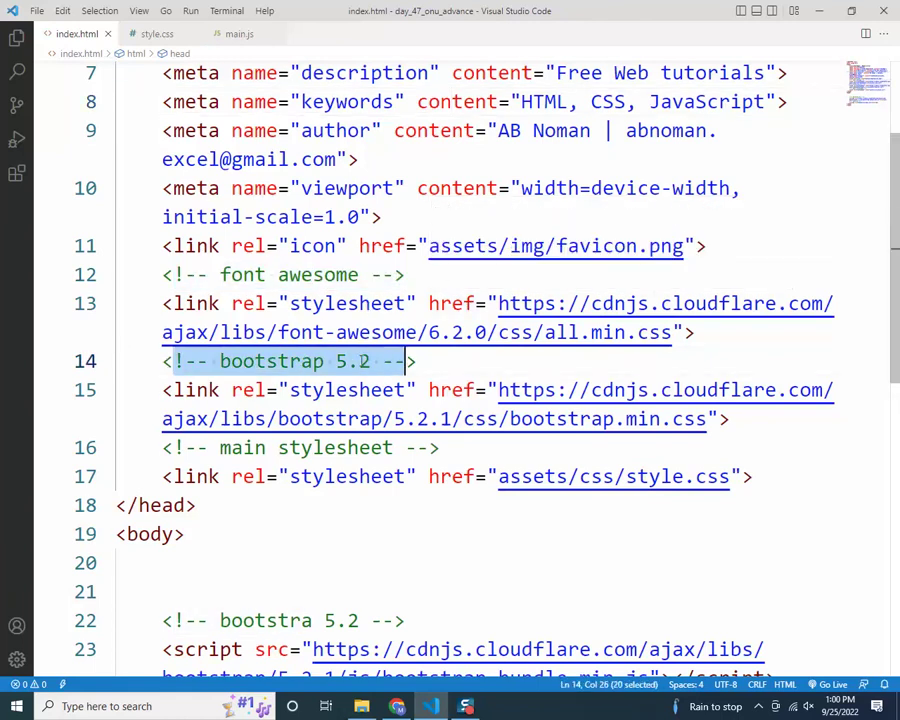
left_click_drag(172, 447, 440, 447)
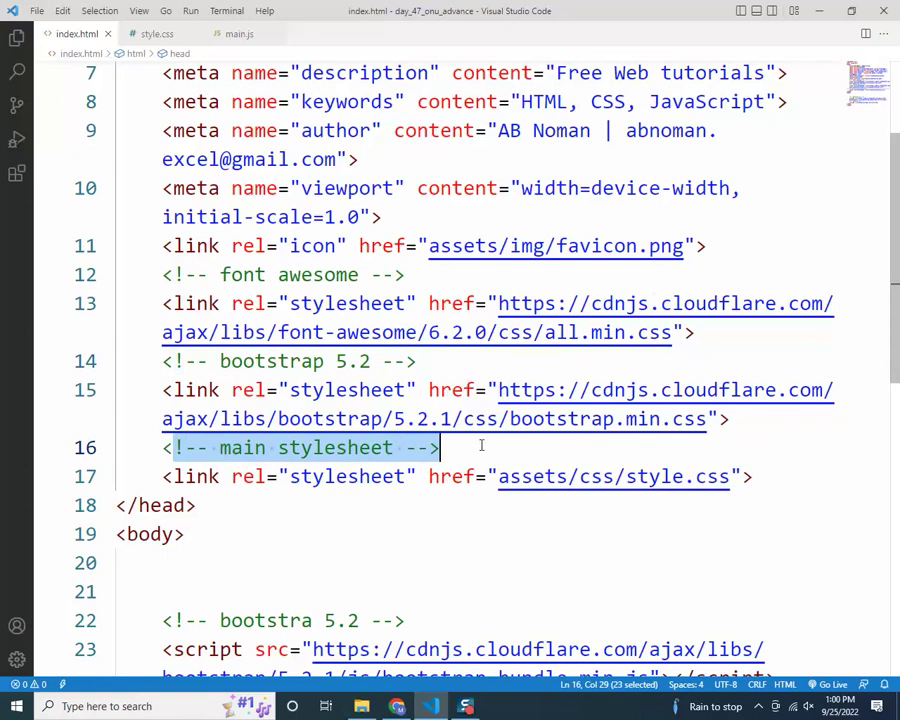
Highlight the body's bootstrap 5.2 and main js comments, the style.css link and main.js script tag
scroll(478, 444, "down", 4)
left_click(186, 269)
key("shift+End")
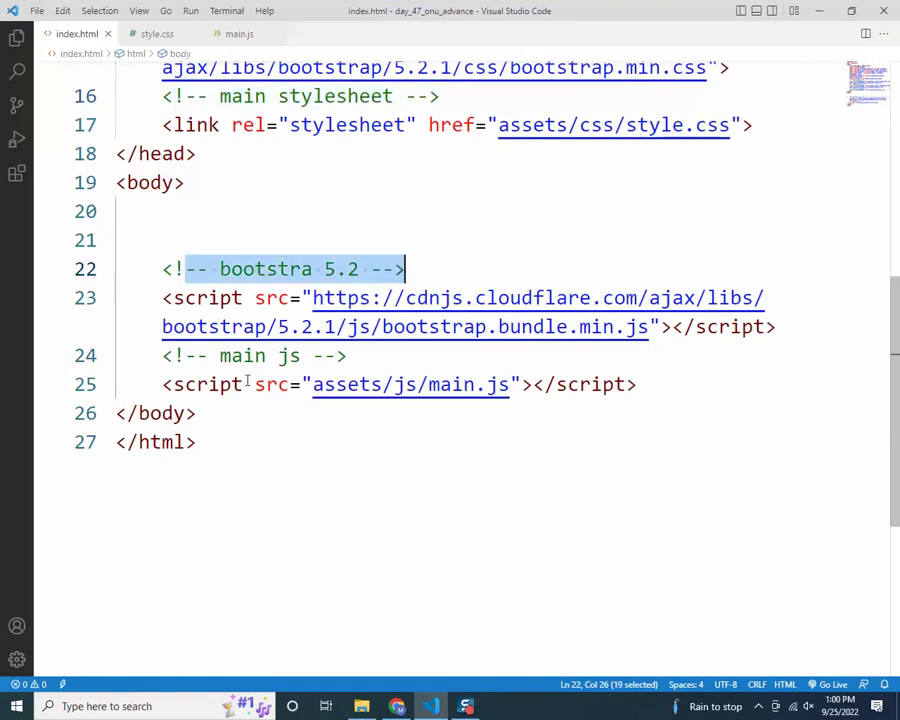
left_click_drag(163, 356, 385, 360)
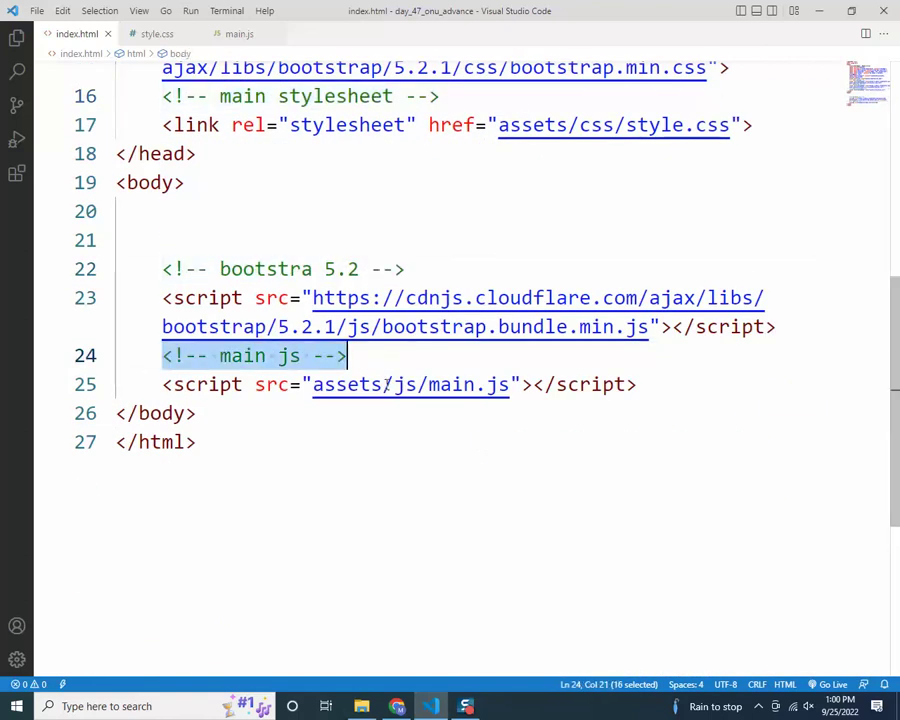
scroll(173, 224, "up", 1)
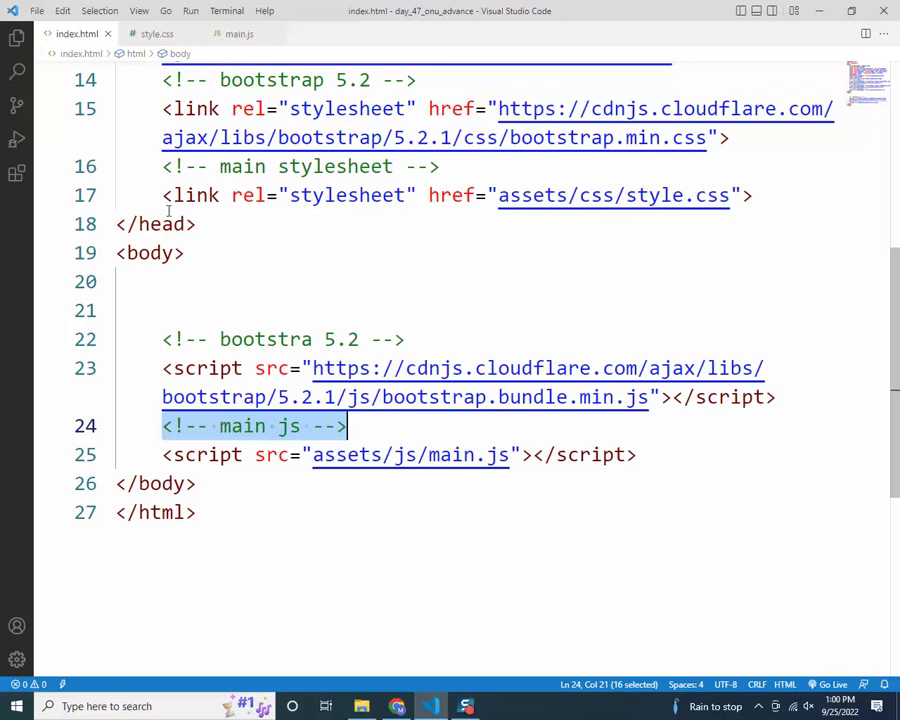
left_click_drag(166, 199, 775, 191)
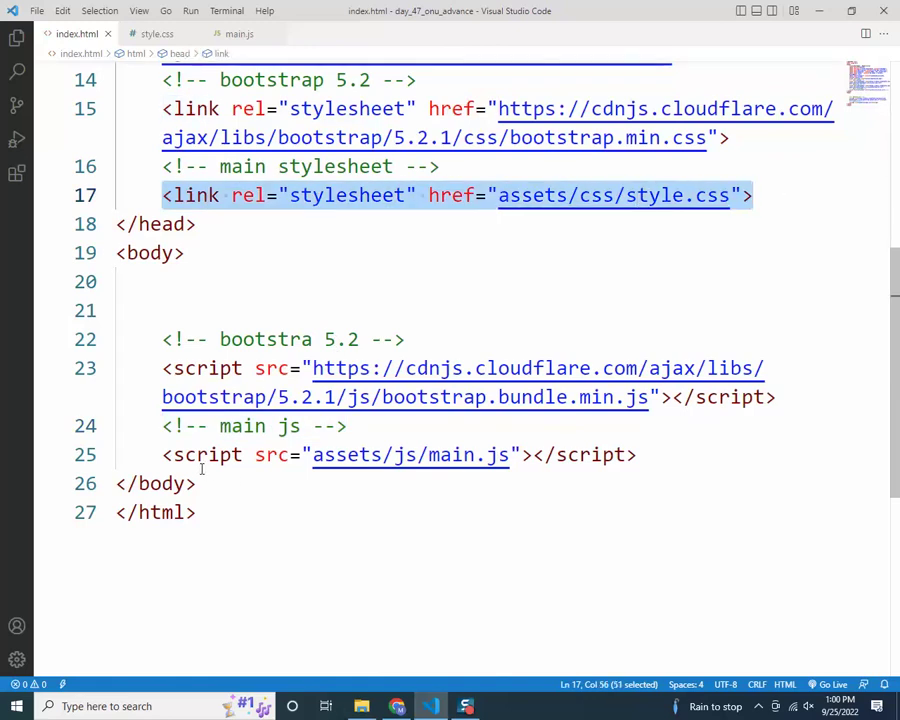
left_click_drag(175, 455, 638, 456)
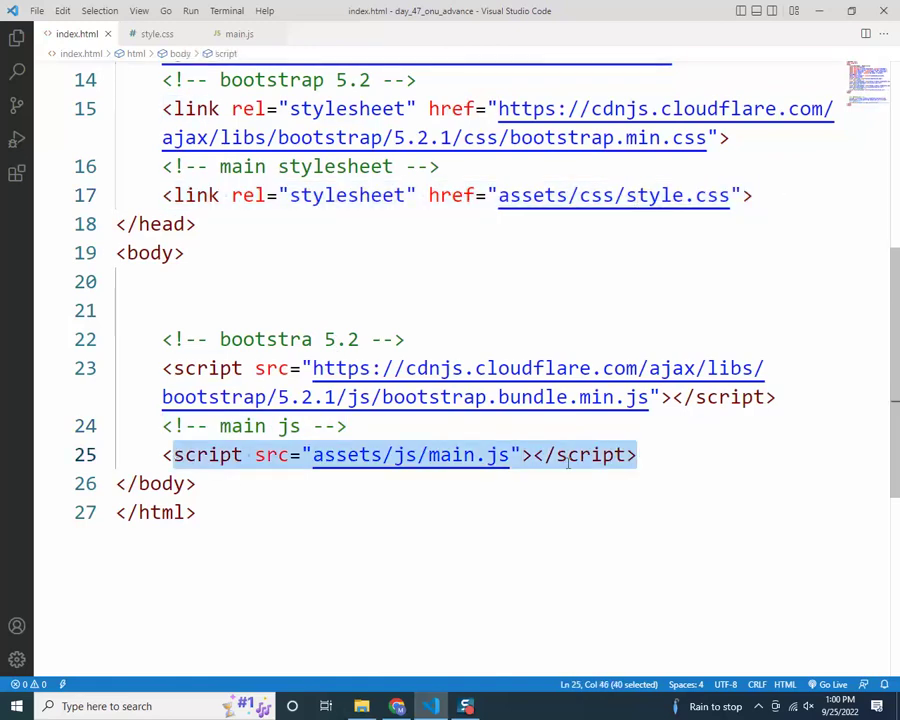
Look over the file and place the caret on empty line 20 in the body
scroll(559, 479, "up", 3)
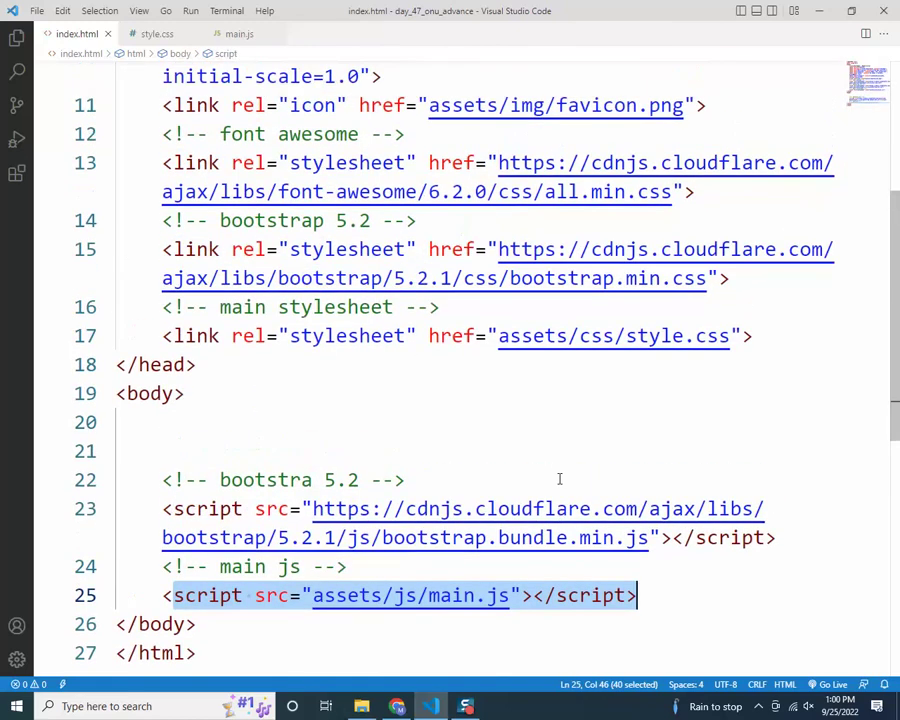
scroll(559, 479, "down", 4)
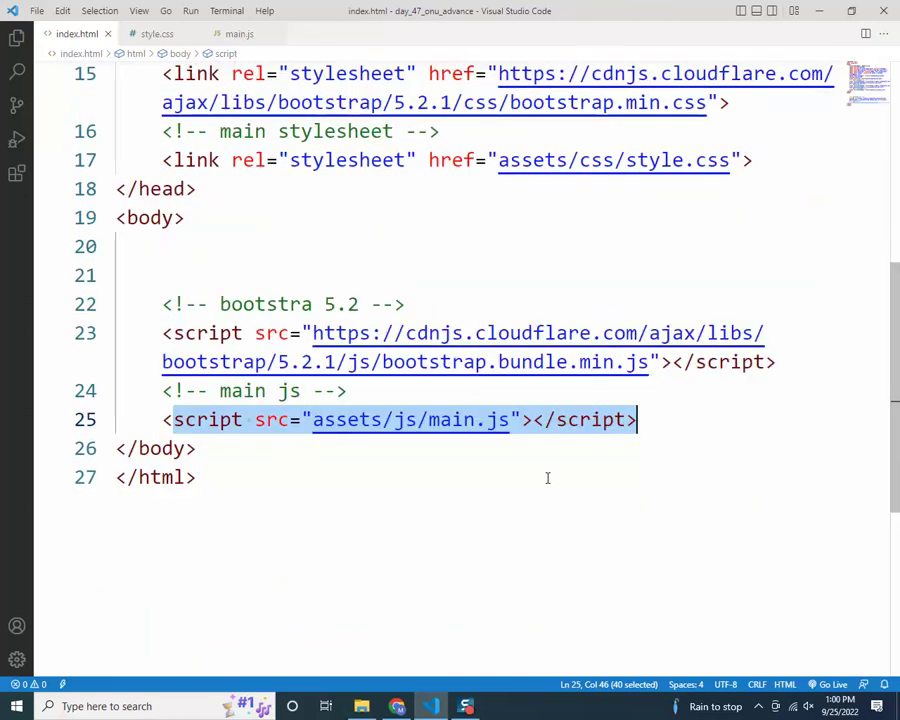
scroll(544, 474, "up", 2)
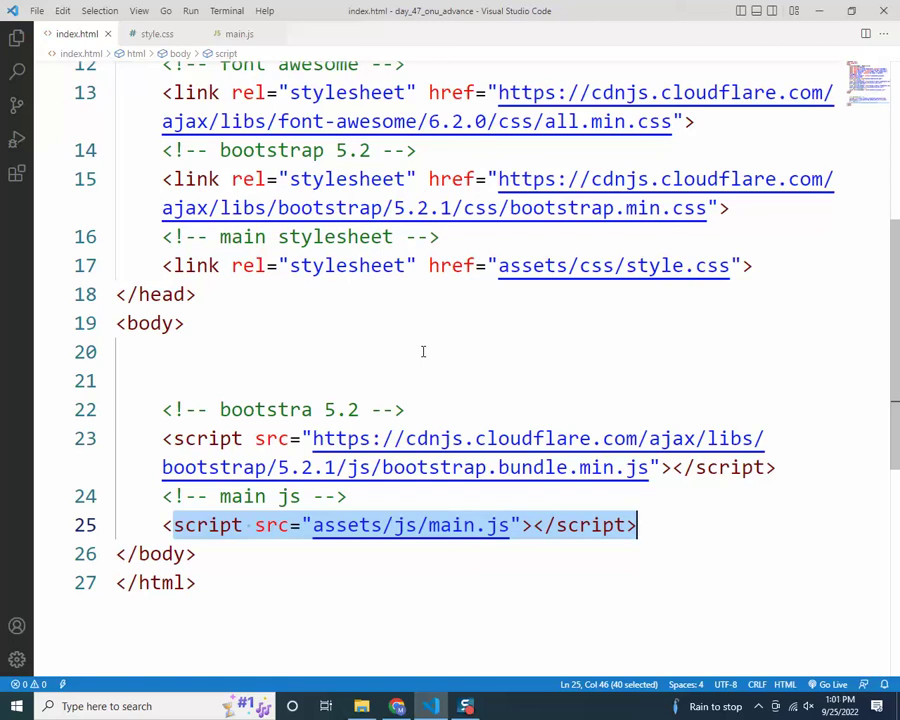
scroll(404, 412, "down", 2)
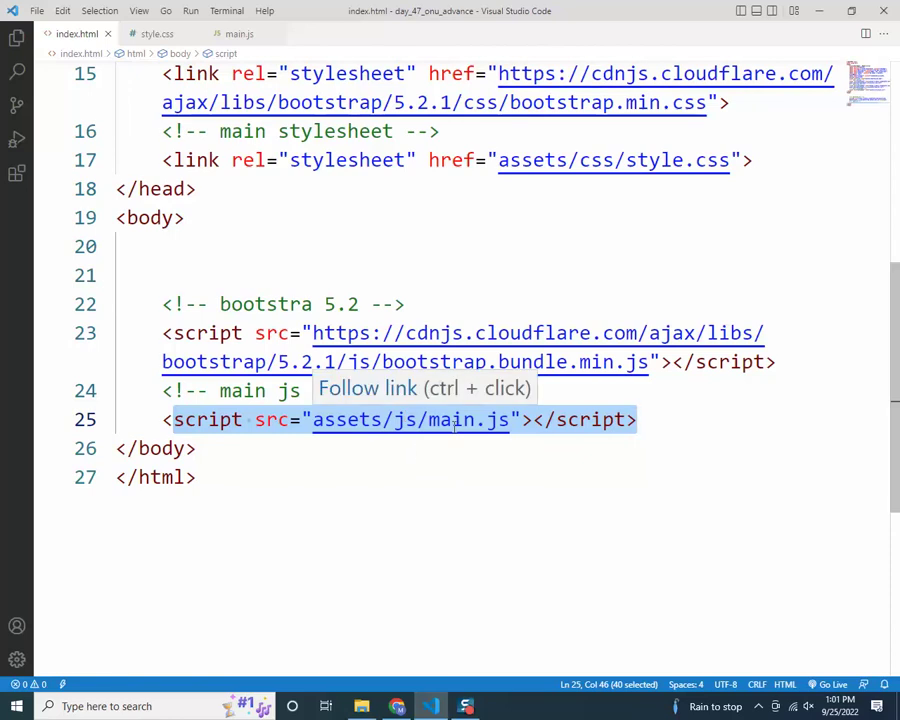
scroll(471, 412, "up", 2)
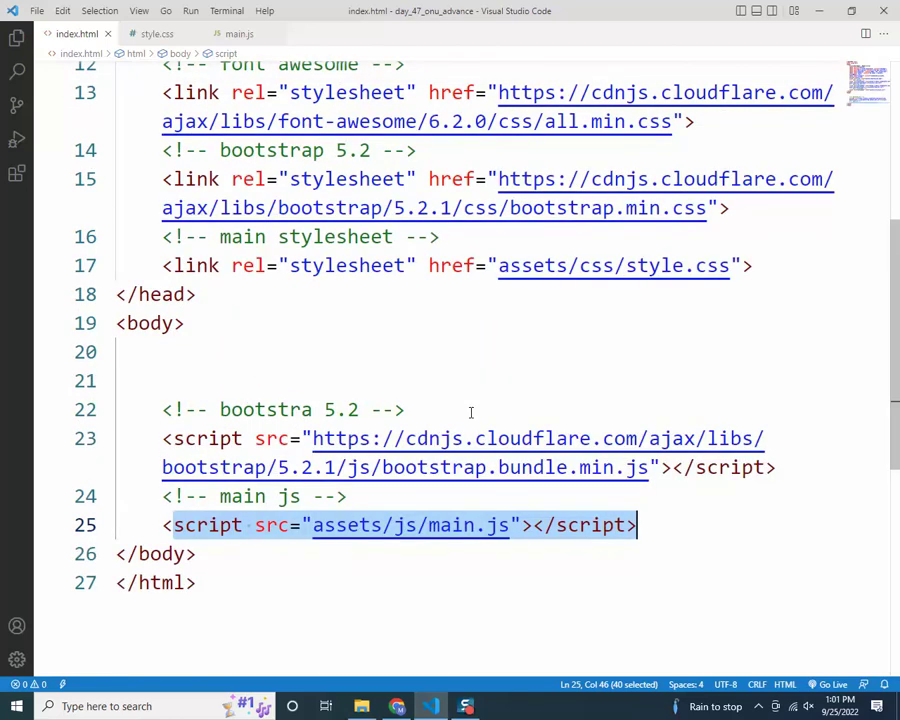
left_click(260, 347)
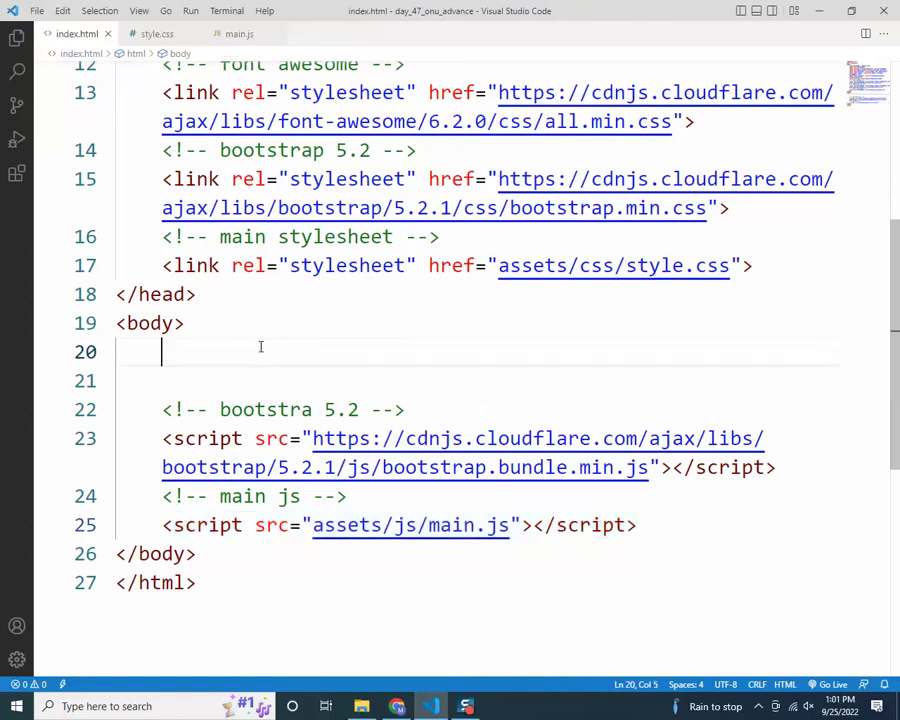
Add an h1 heading reading 'Hello Bangladesh' on line 20 using Emmet
type("h1")
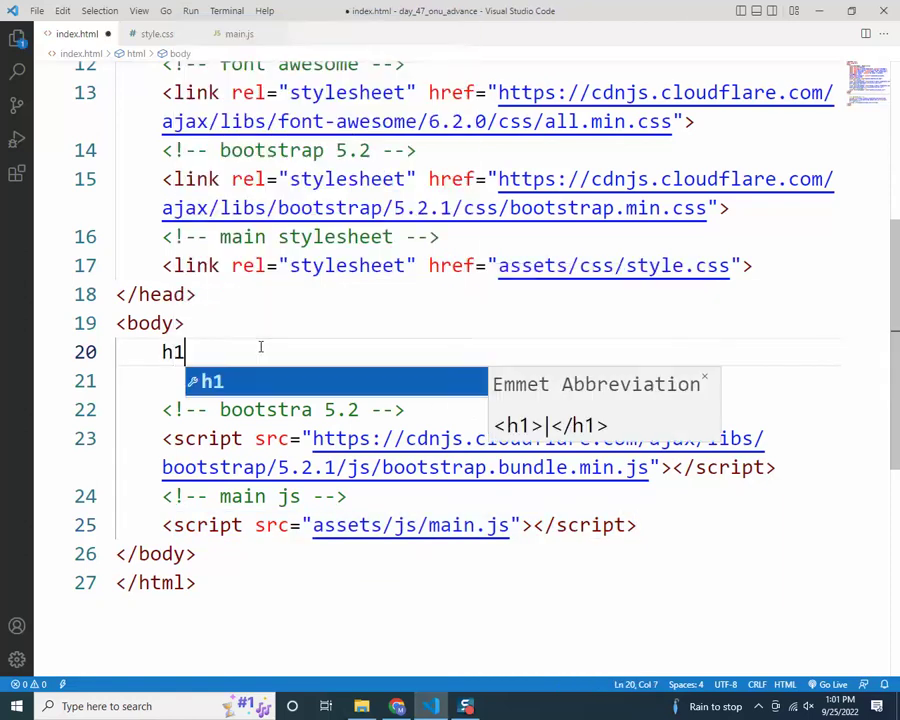
key("Tab")
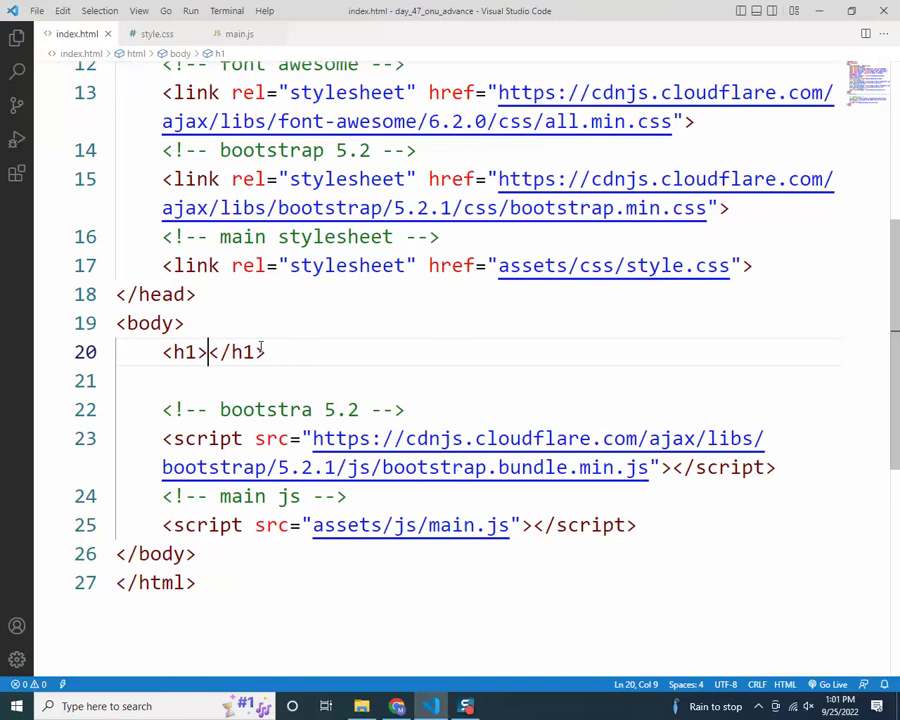
type("Hello Bangladesh")
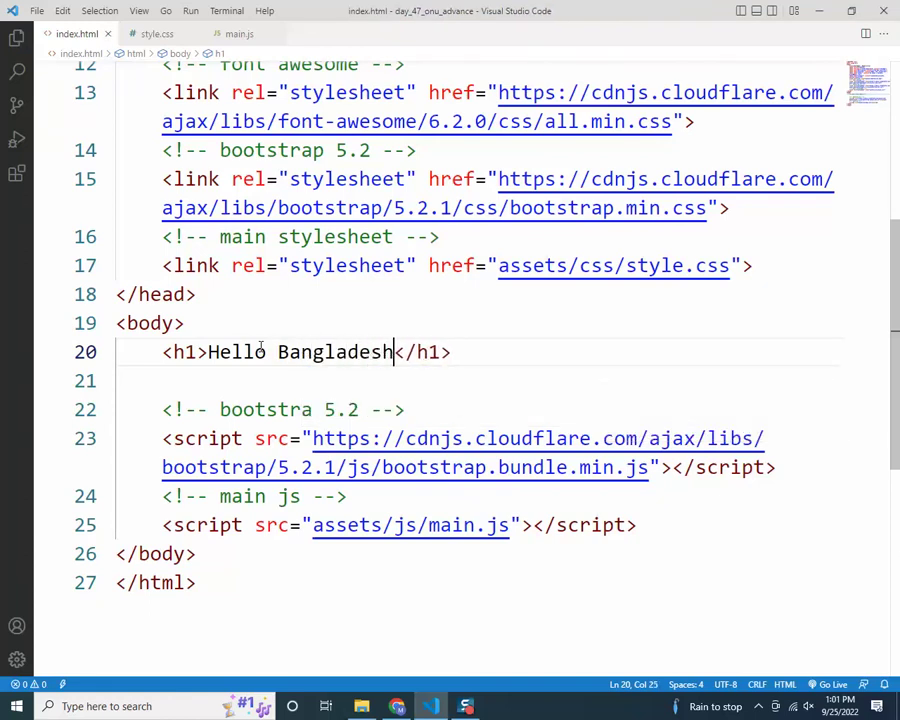
Open index.html from the day_47_onu_advance folder in Chrome to preview the heading
key("alt+Tab")
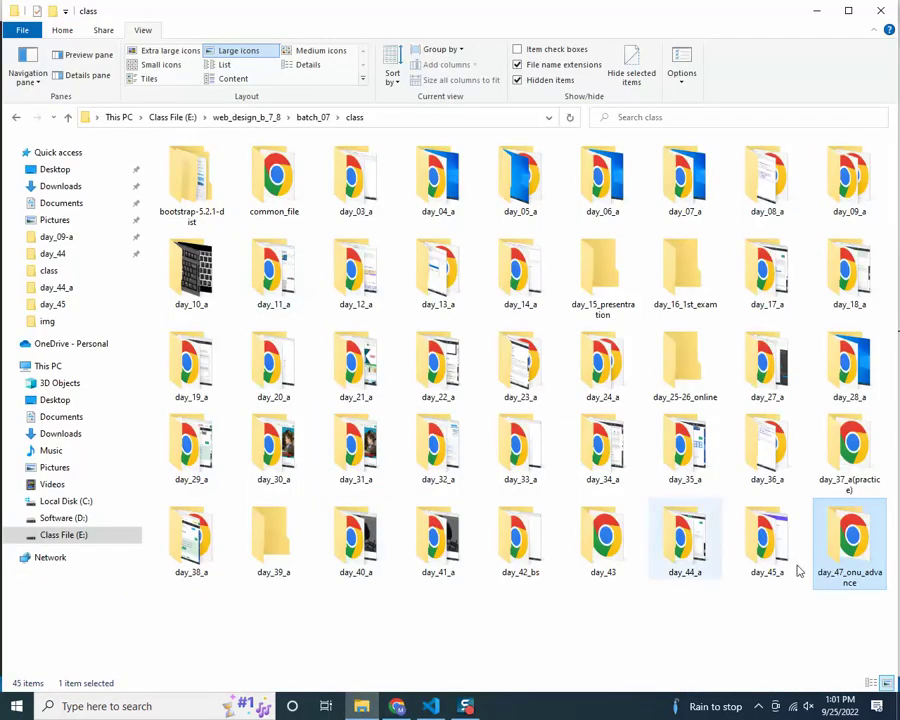
double_click(840, 560)
left_click(294, 178)
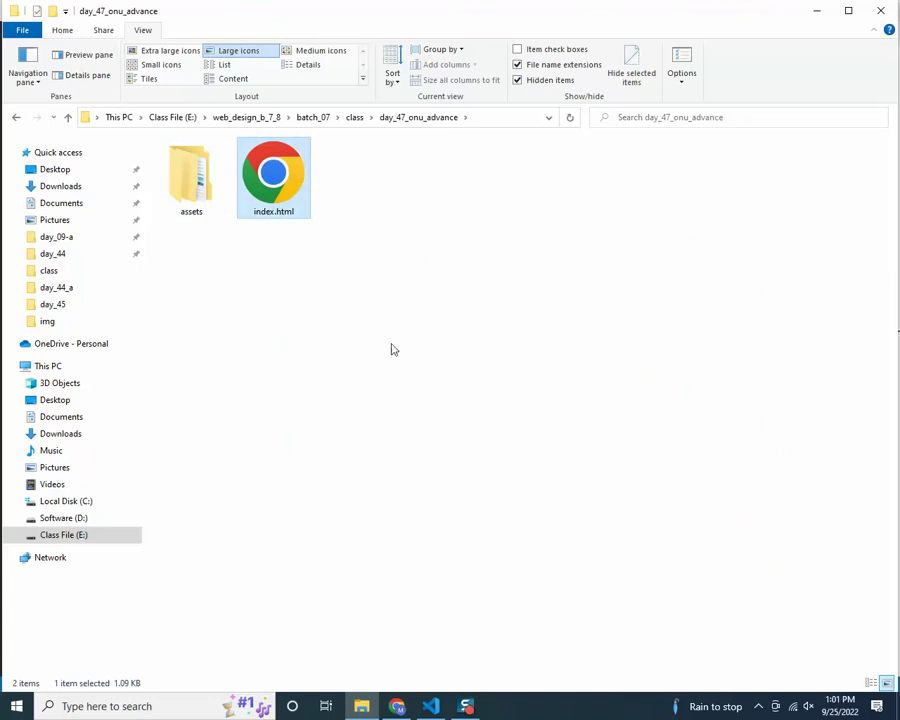
key("alt+Tab")
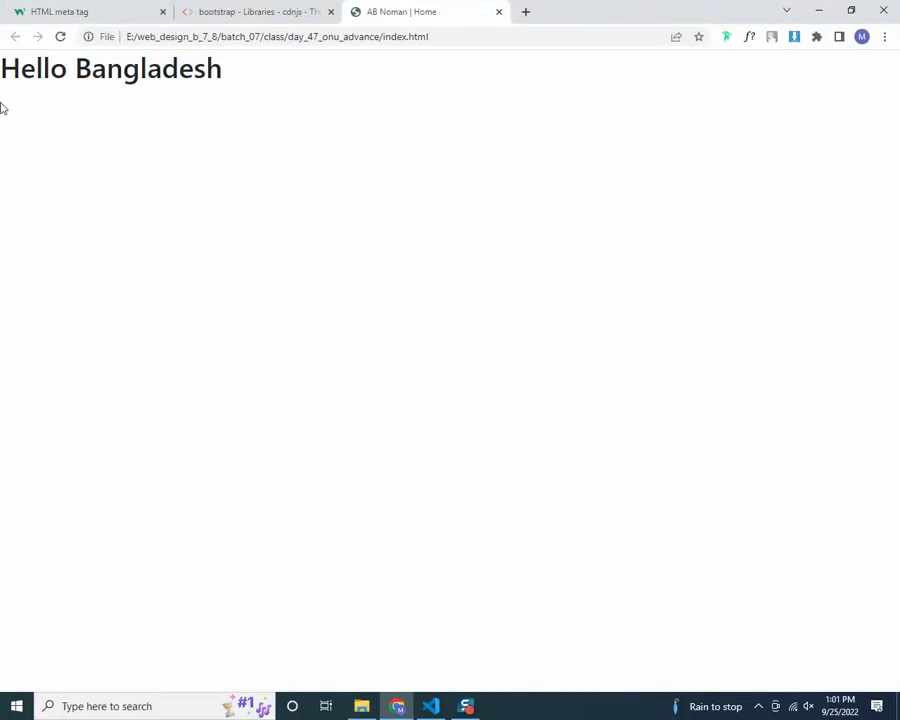
left_click_drag(2, 76, 502, 86)
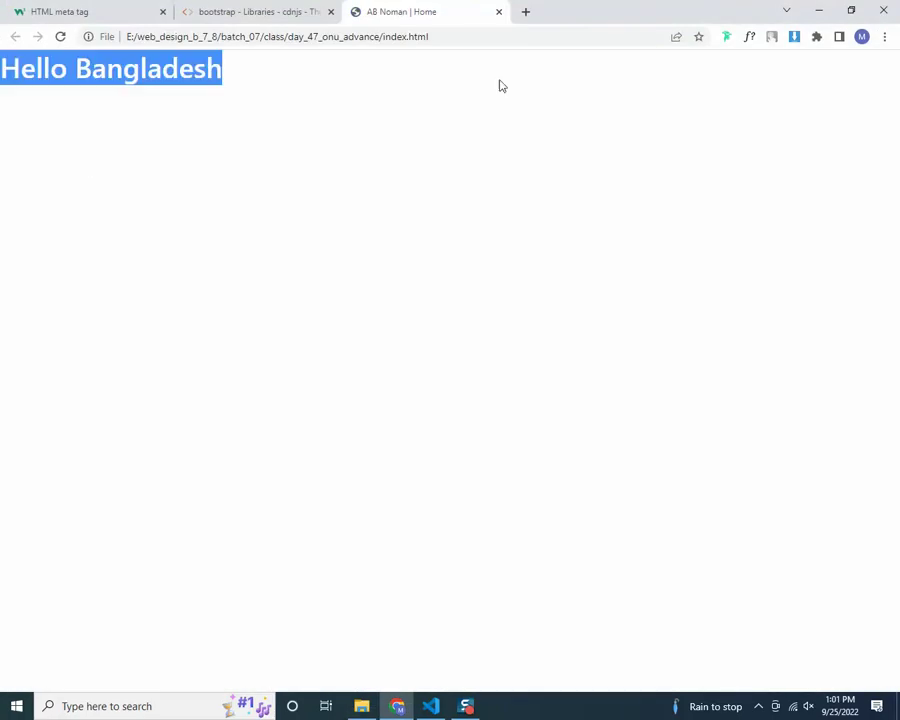